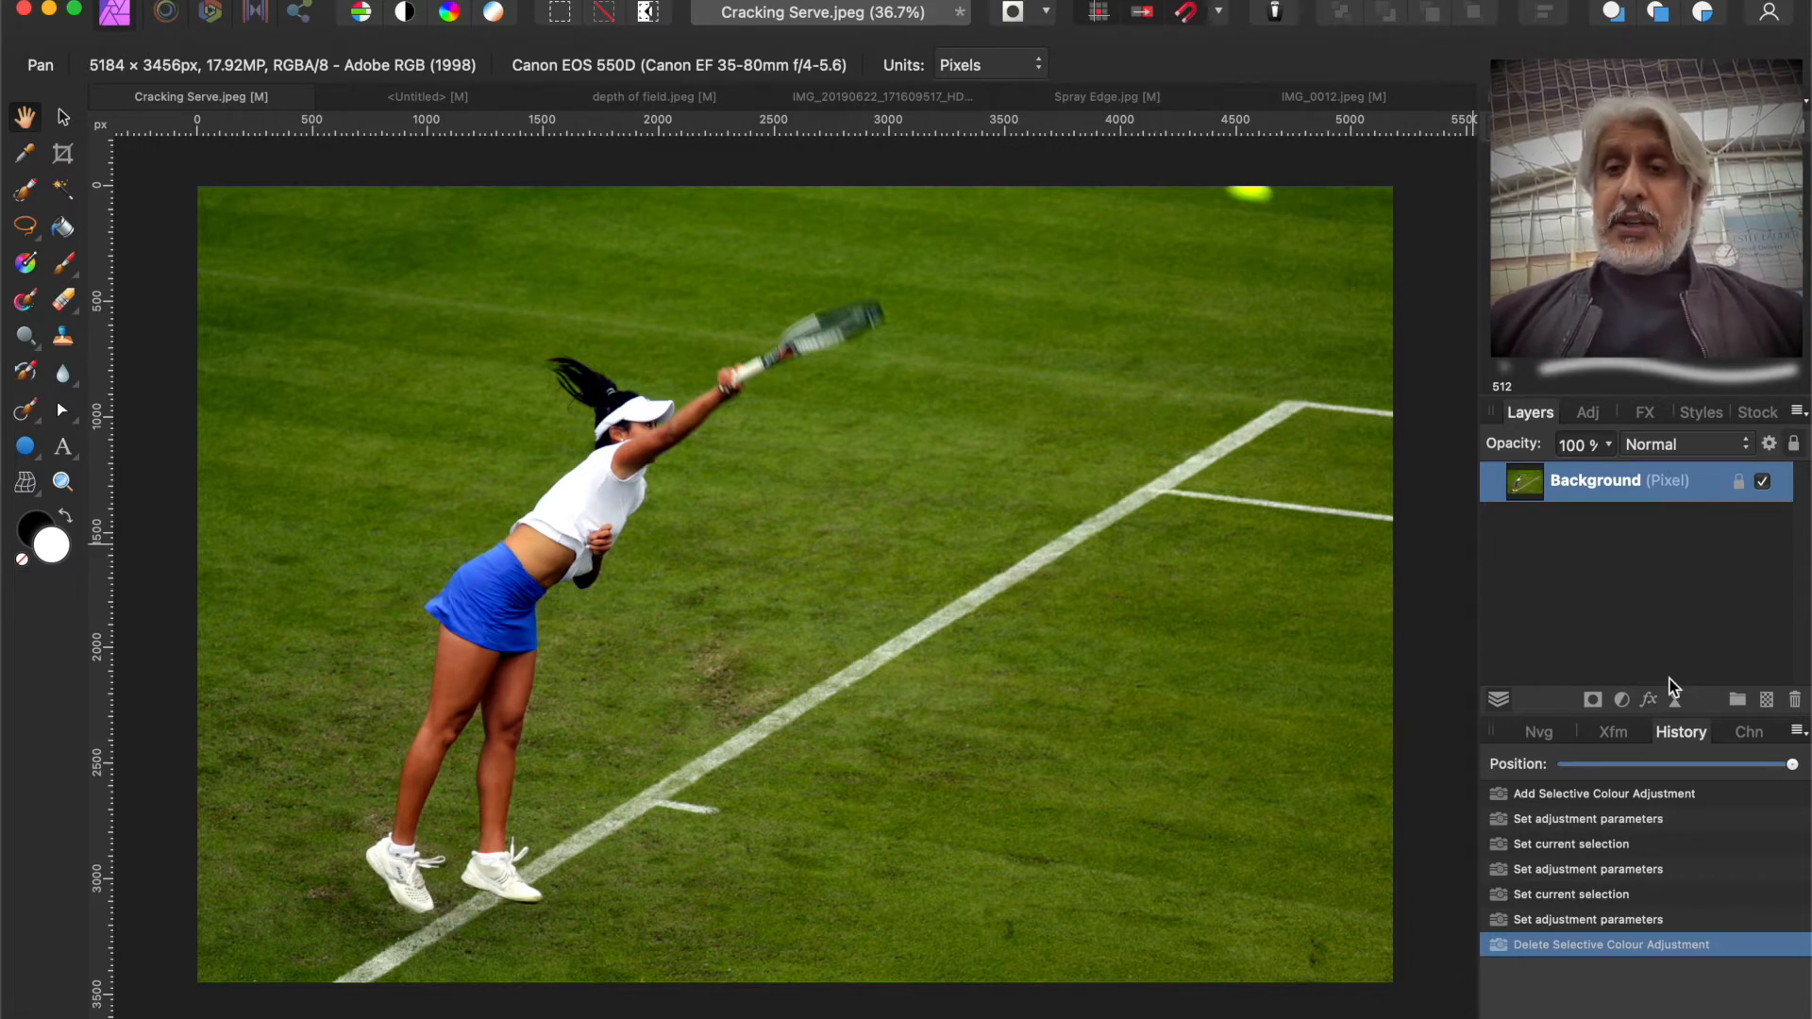
Step: Add a Selective Colour adjustment above the Background layer of the tennis photo
click(1623, 701)
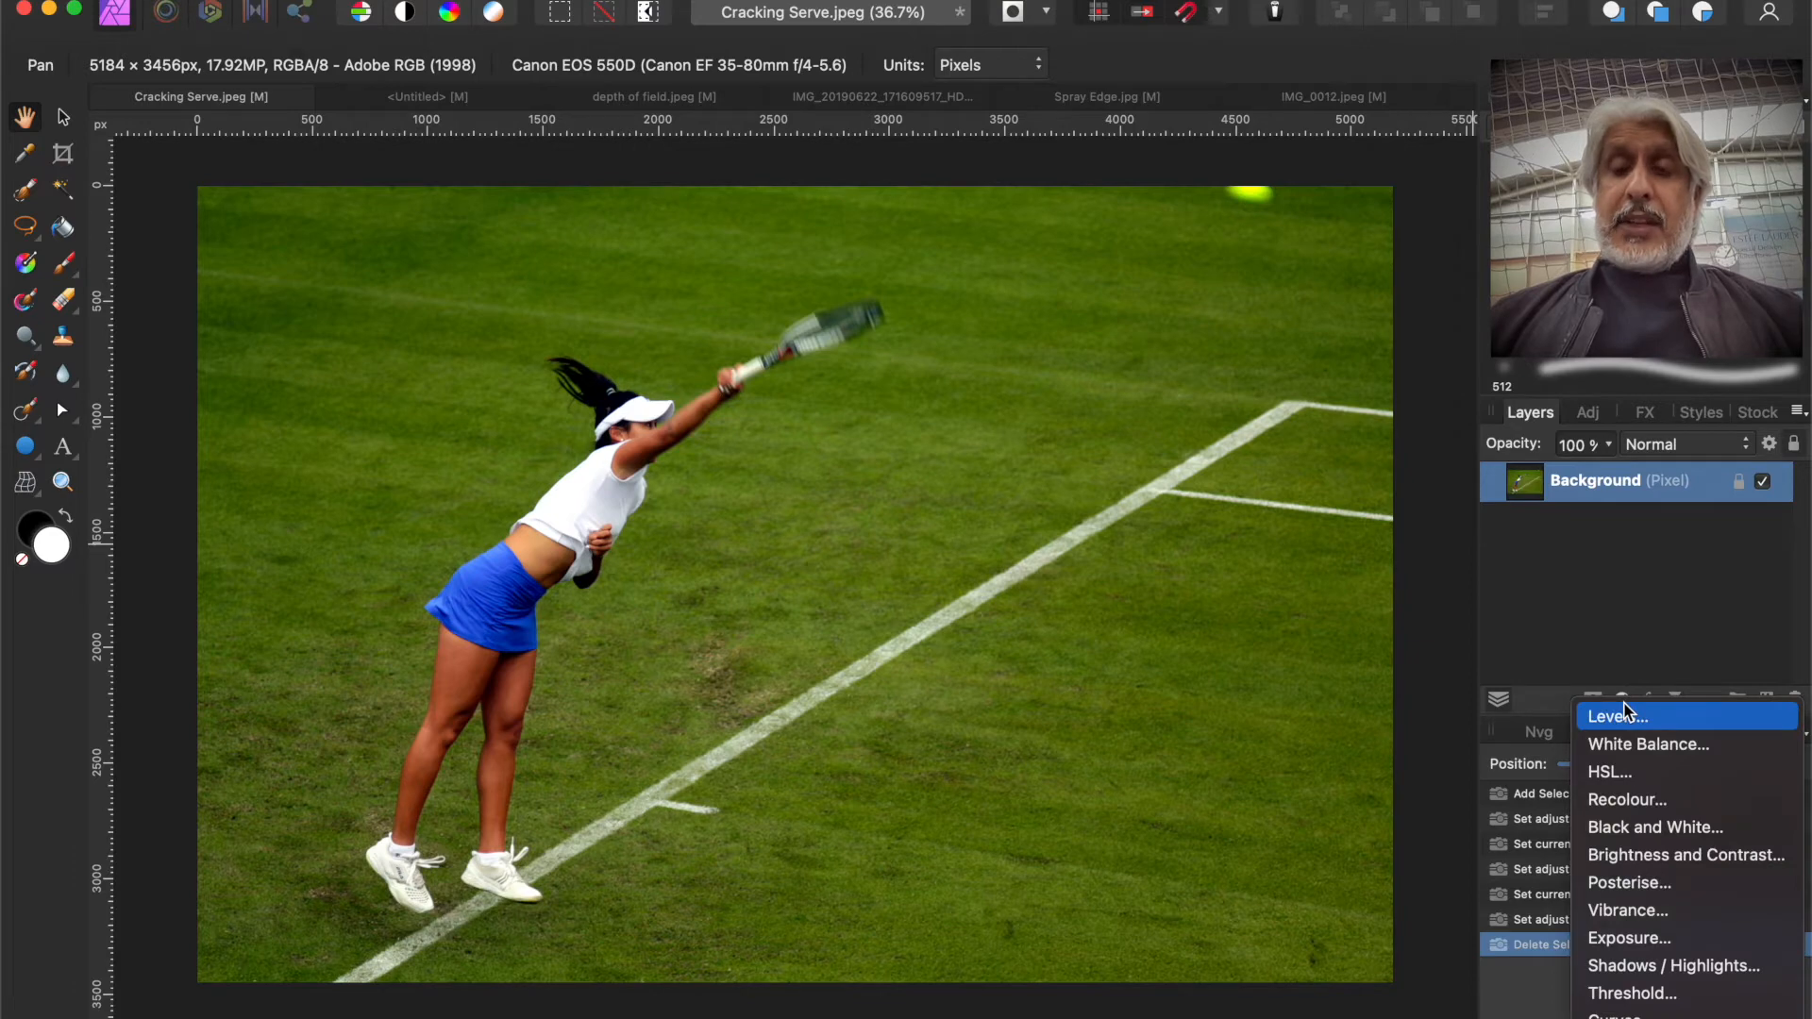
scroll(1633, 817, down, 3)
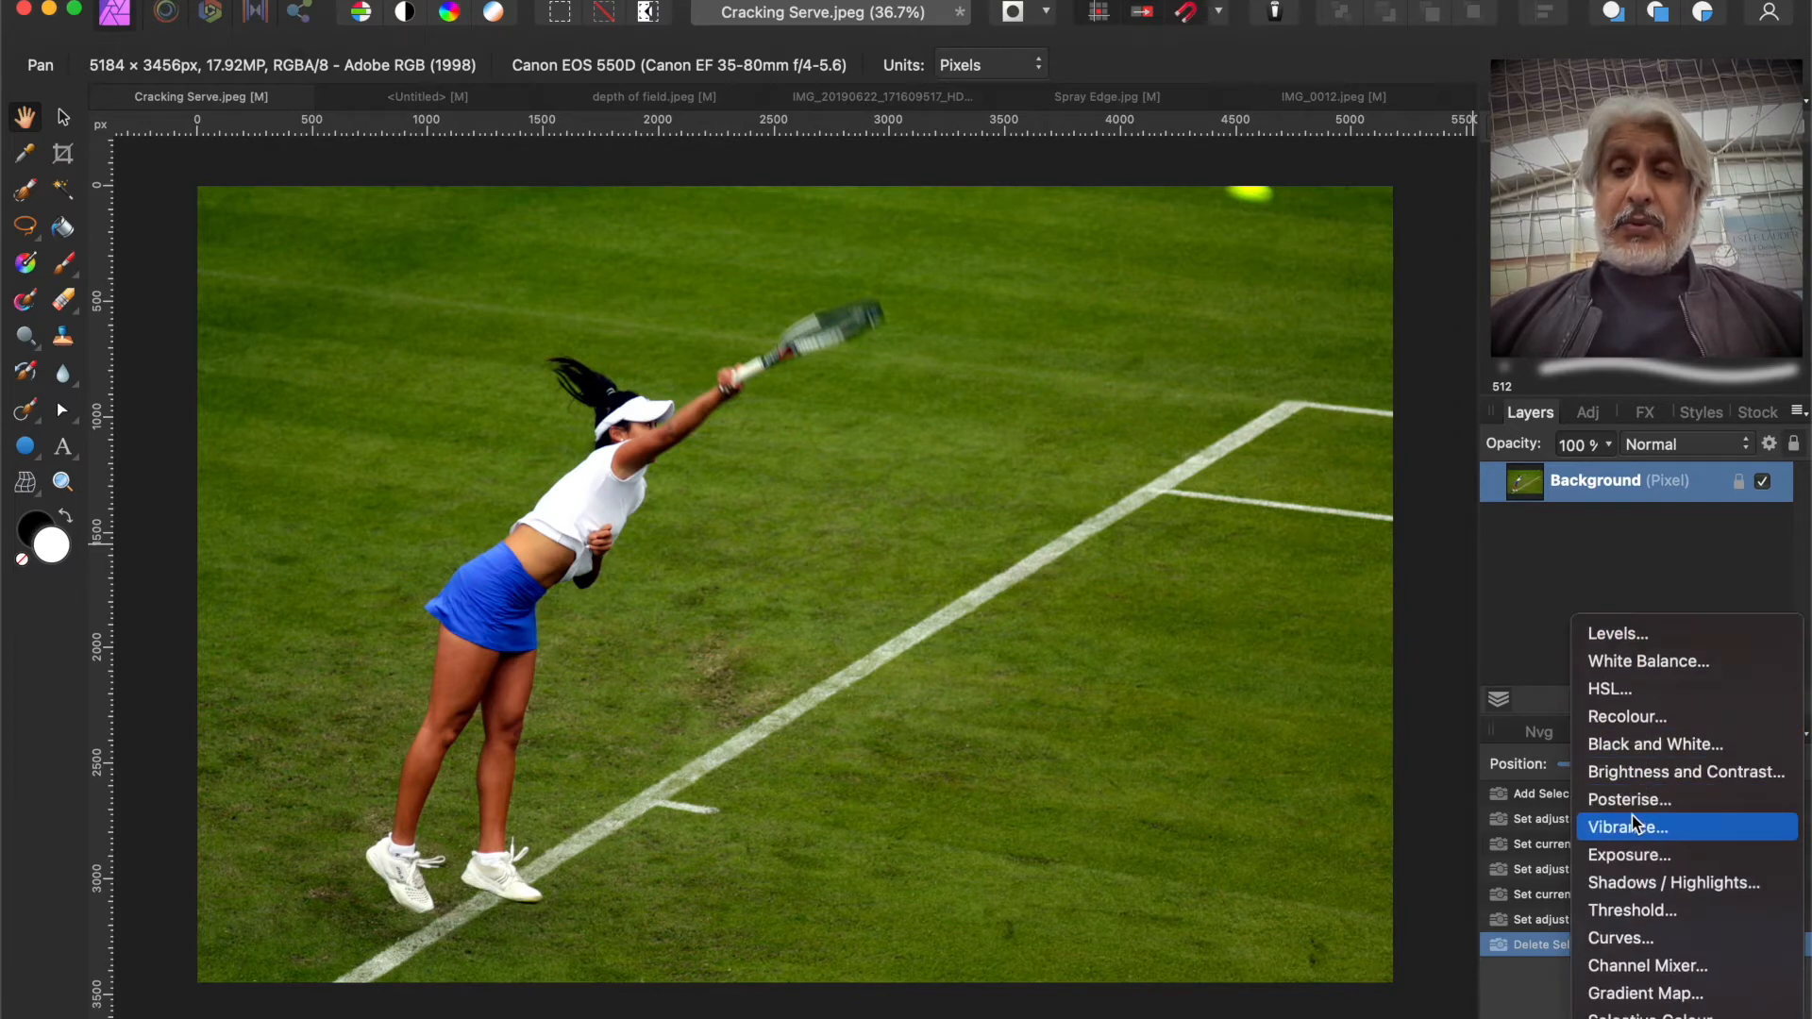
scroll(1633, 806, down, 6)
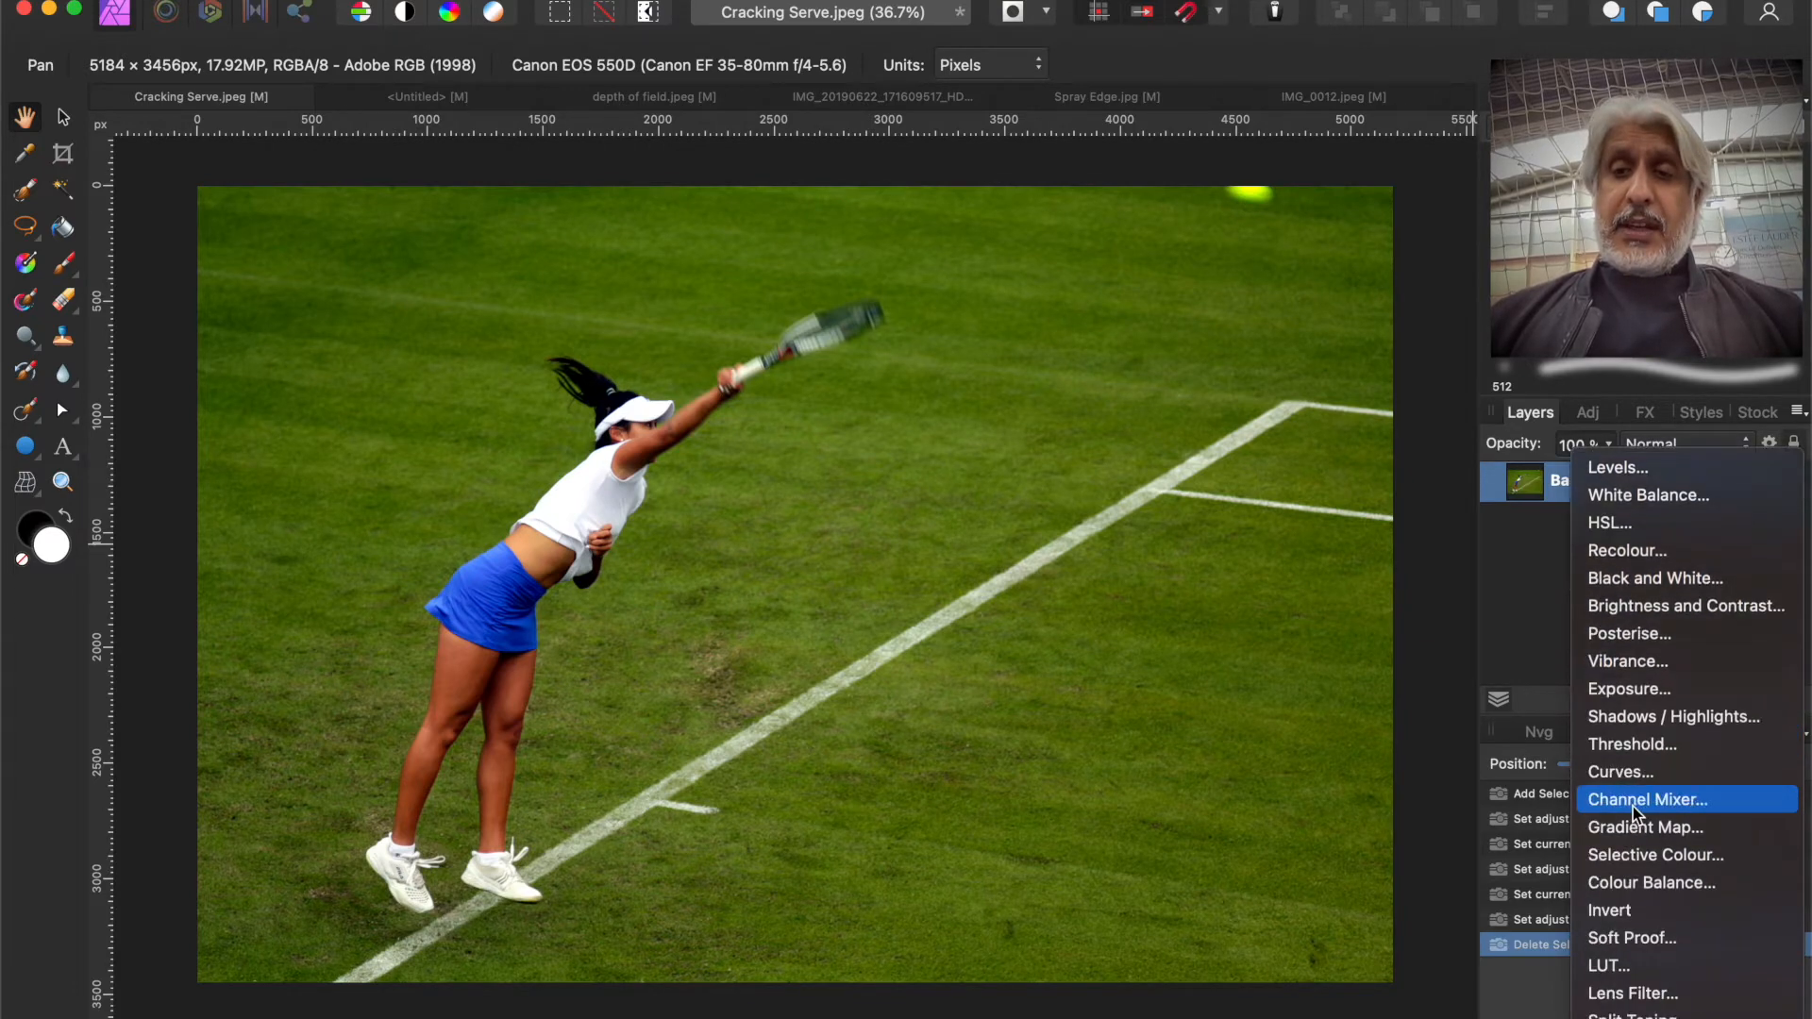
click(1628, 855)
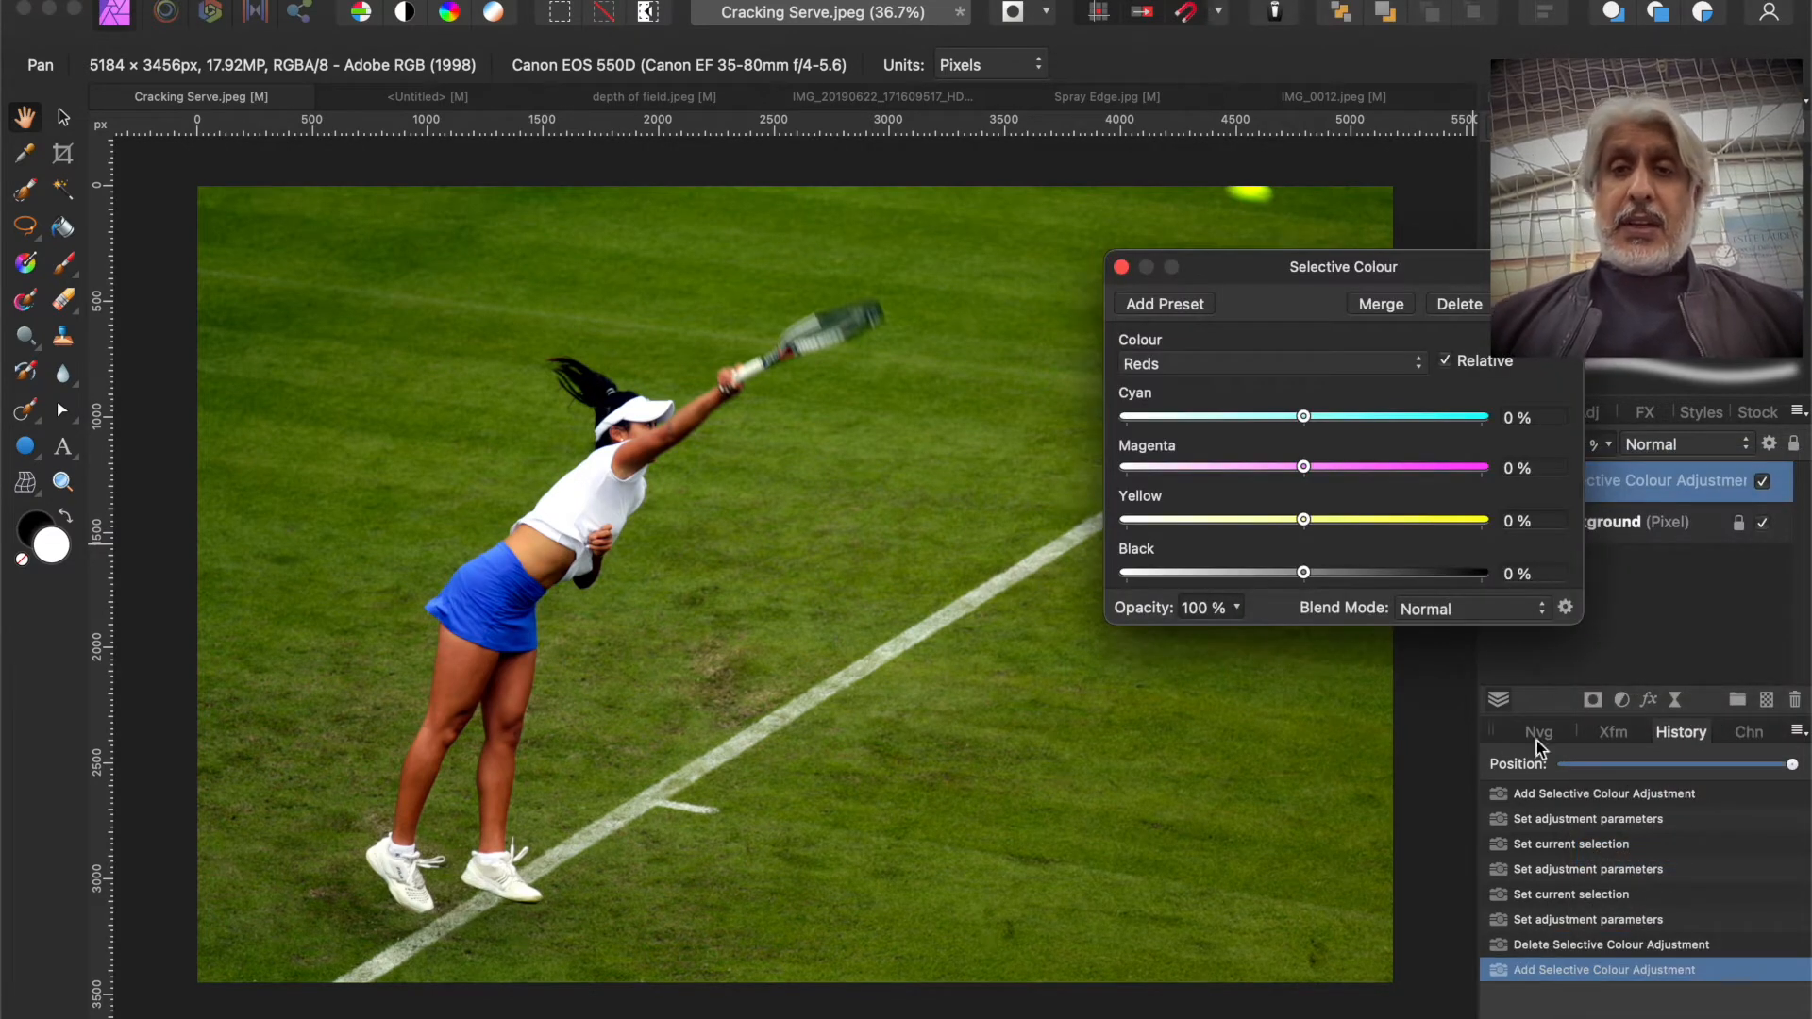
drag(1243, 269, 1247, 162)
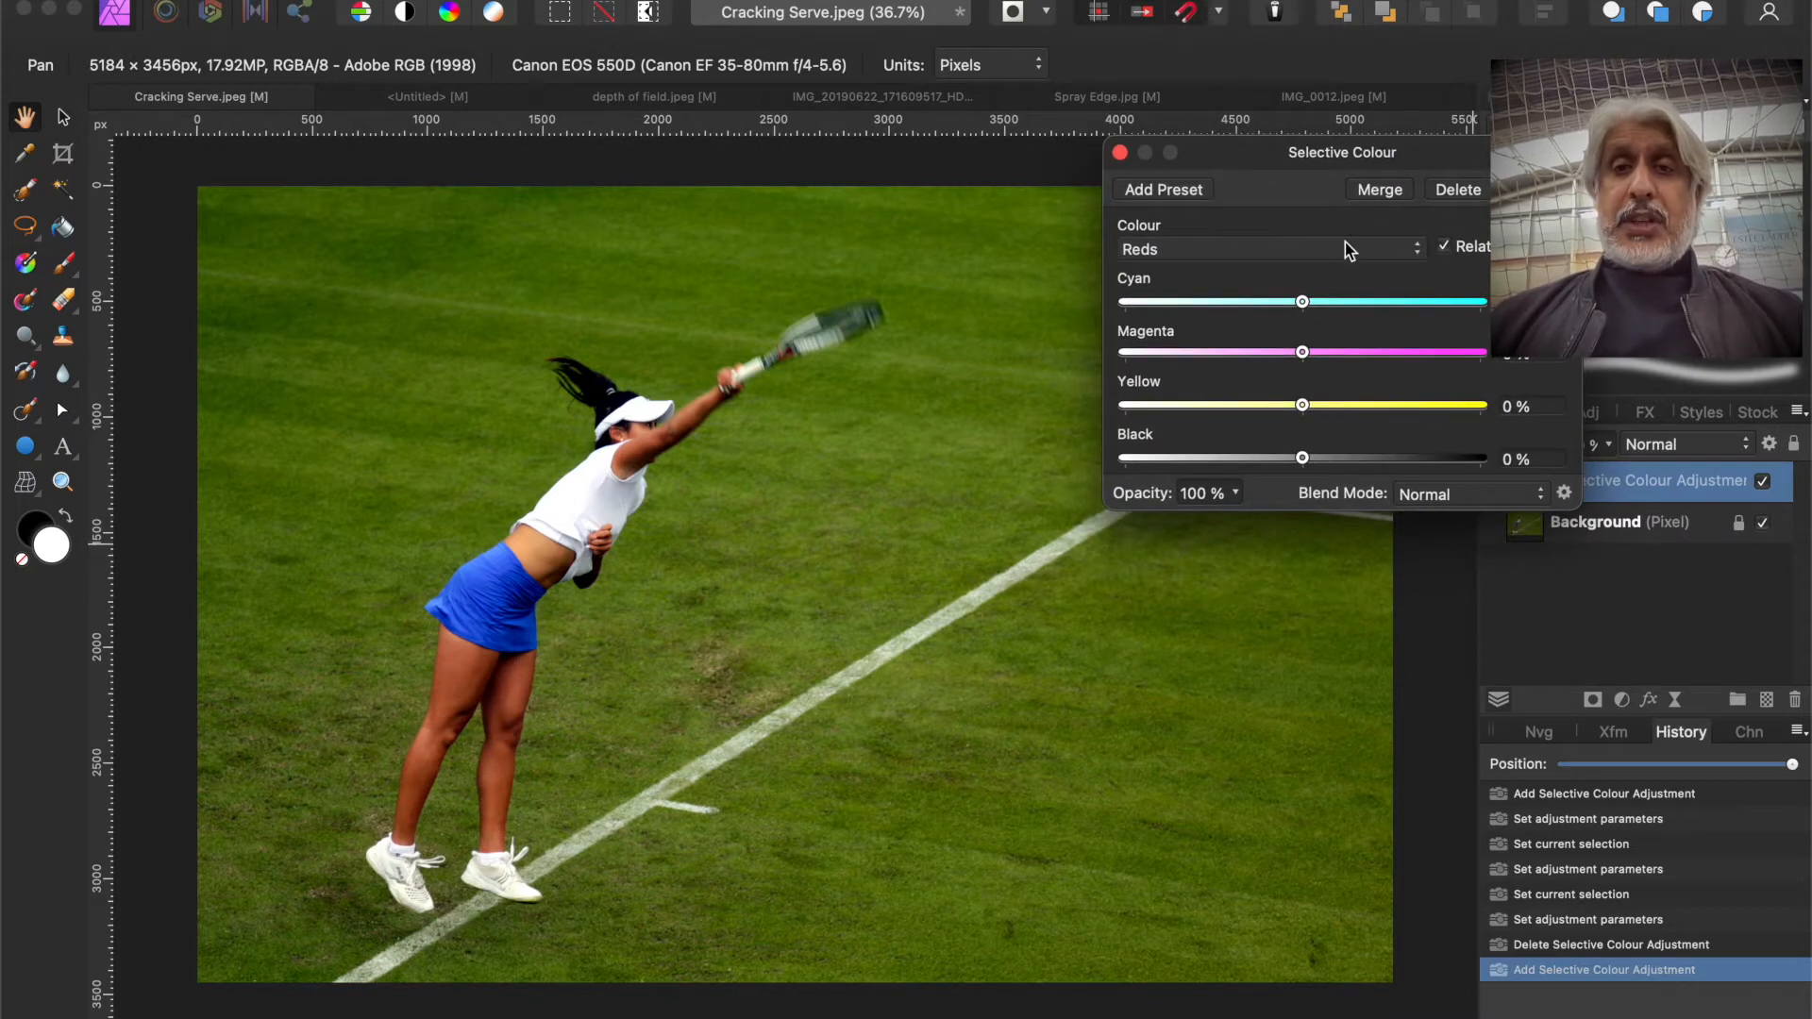
Step: Target the Yellows range in the Selective Colour adjustment
click(1408, 249)
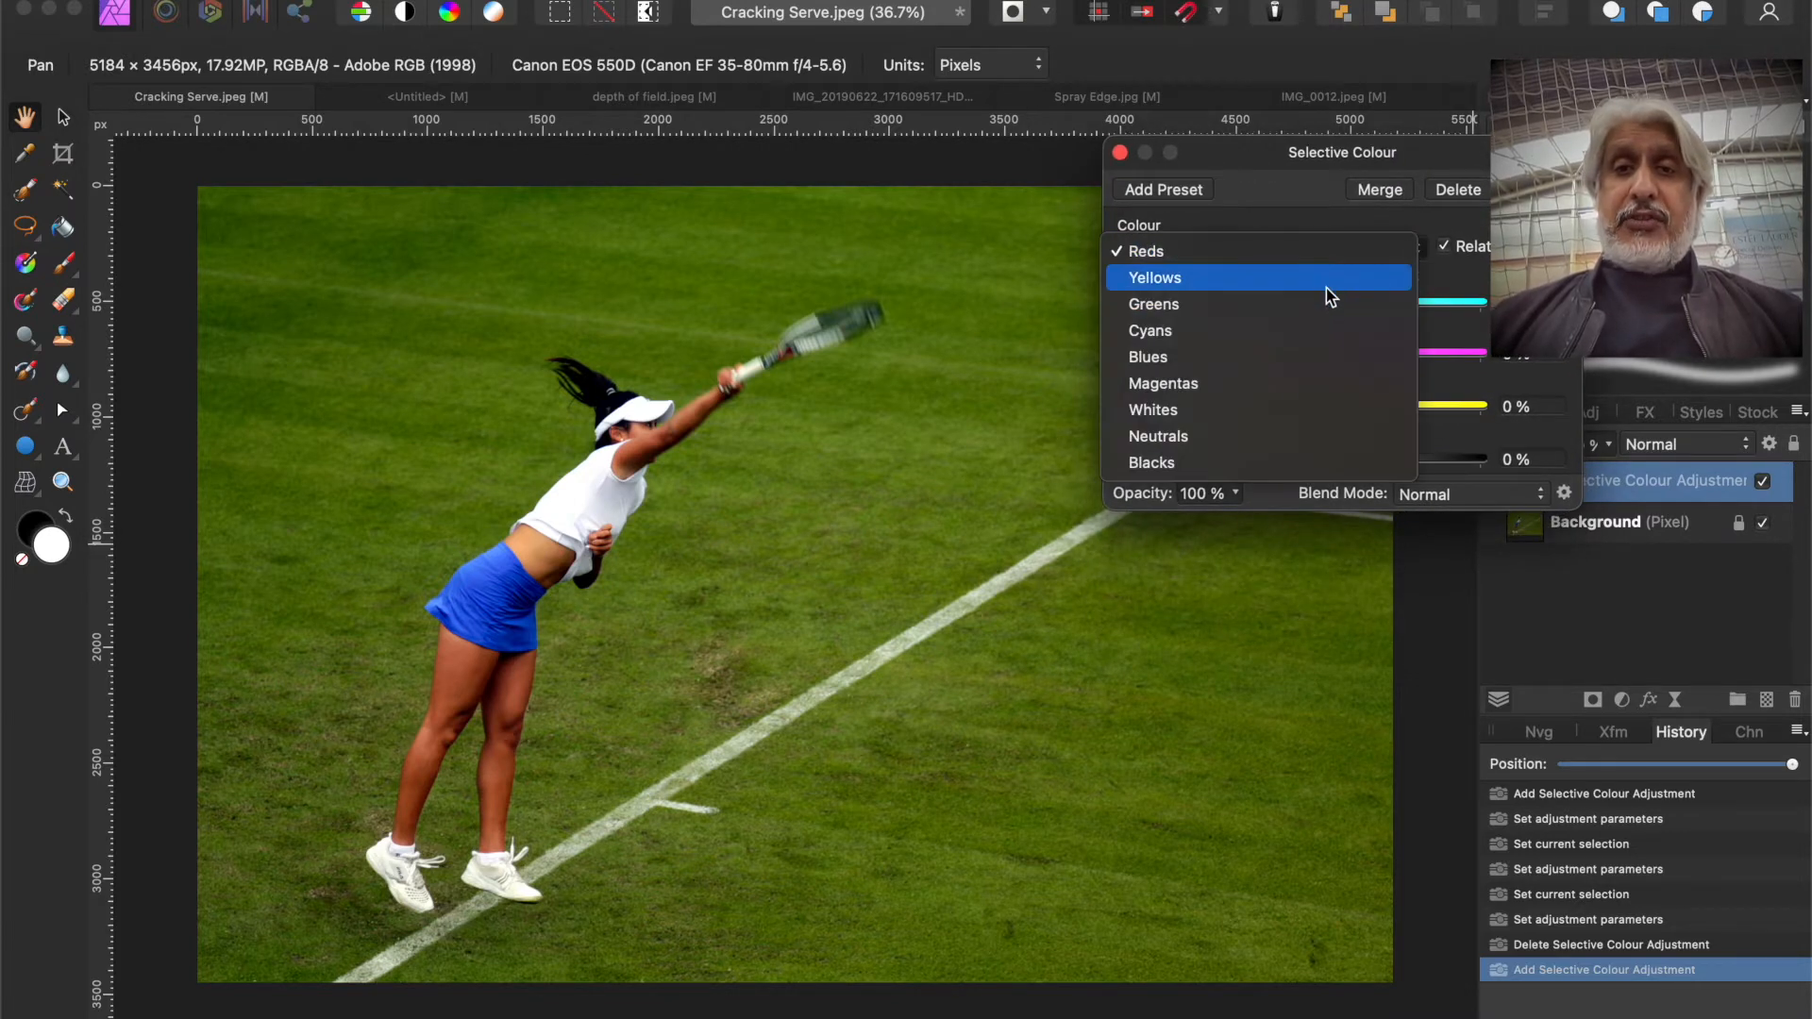
click(1269, 277)
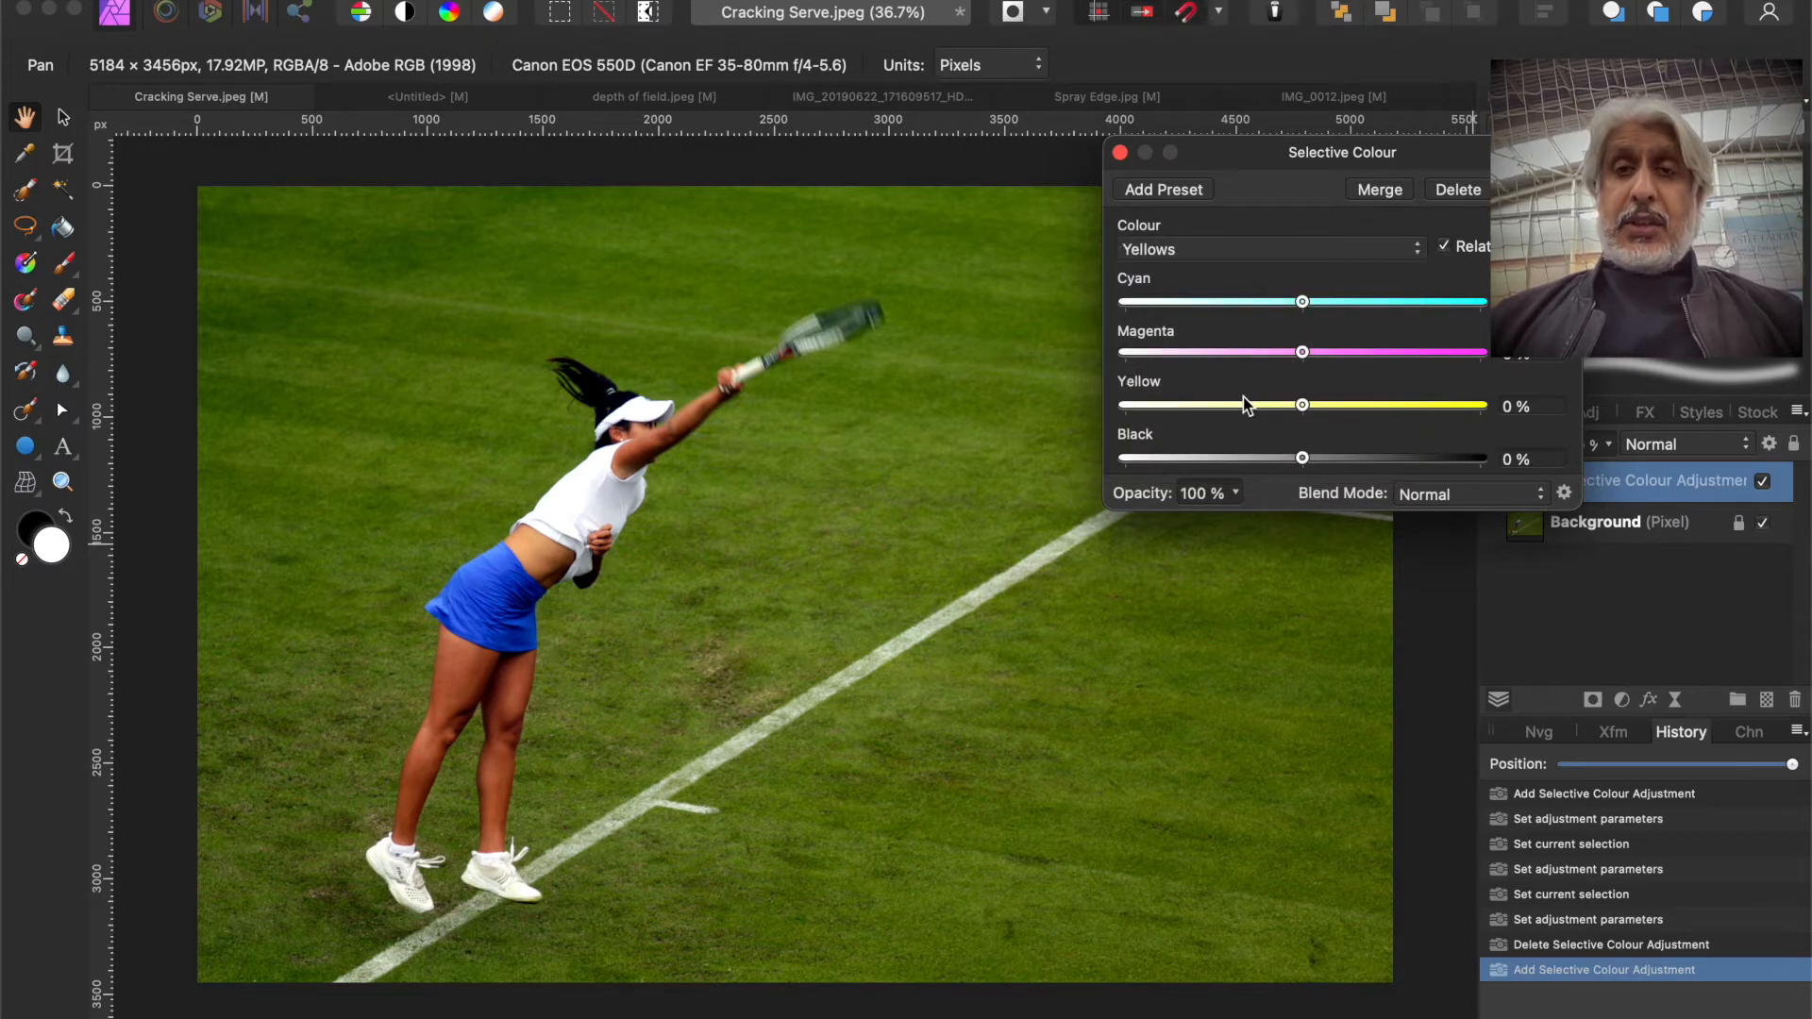
click(1414, 251)
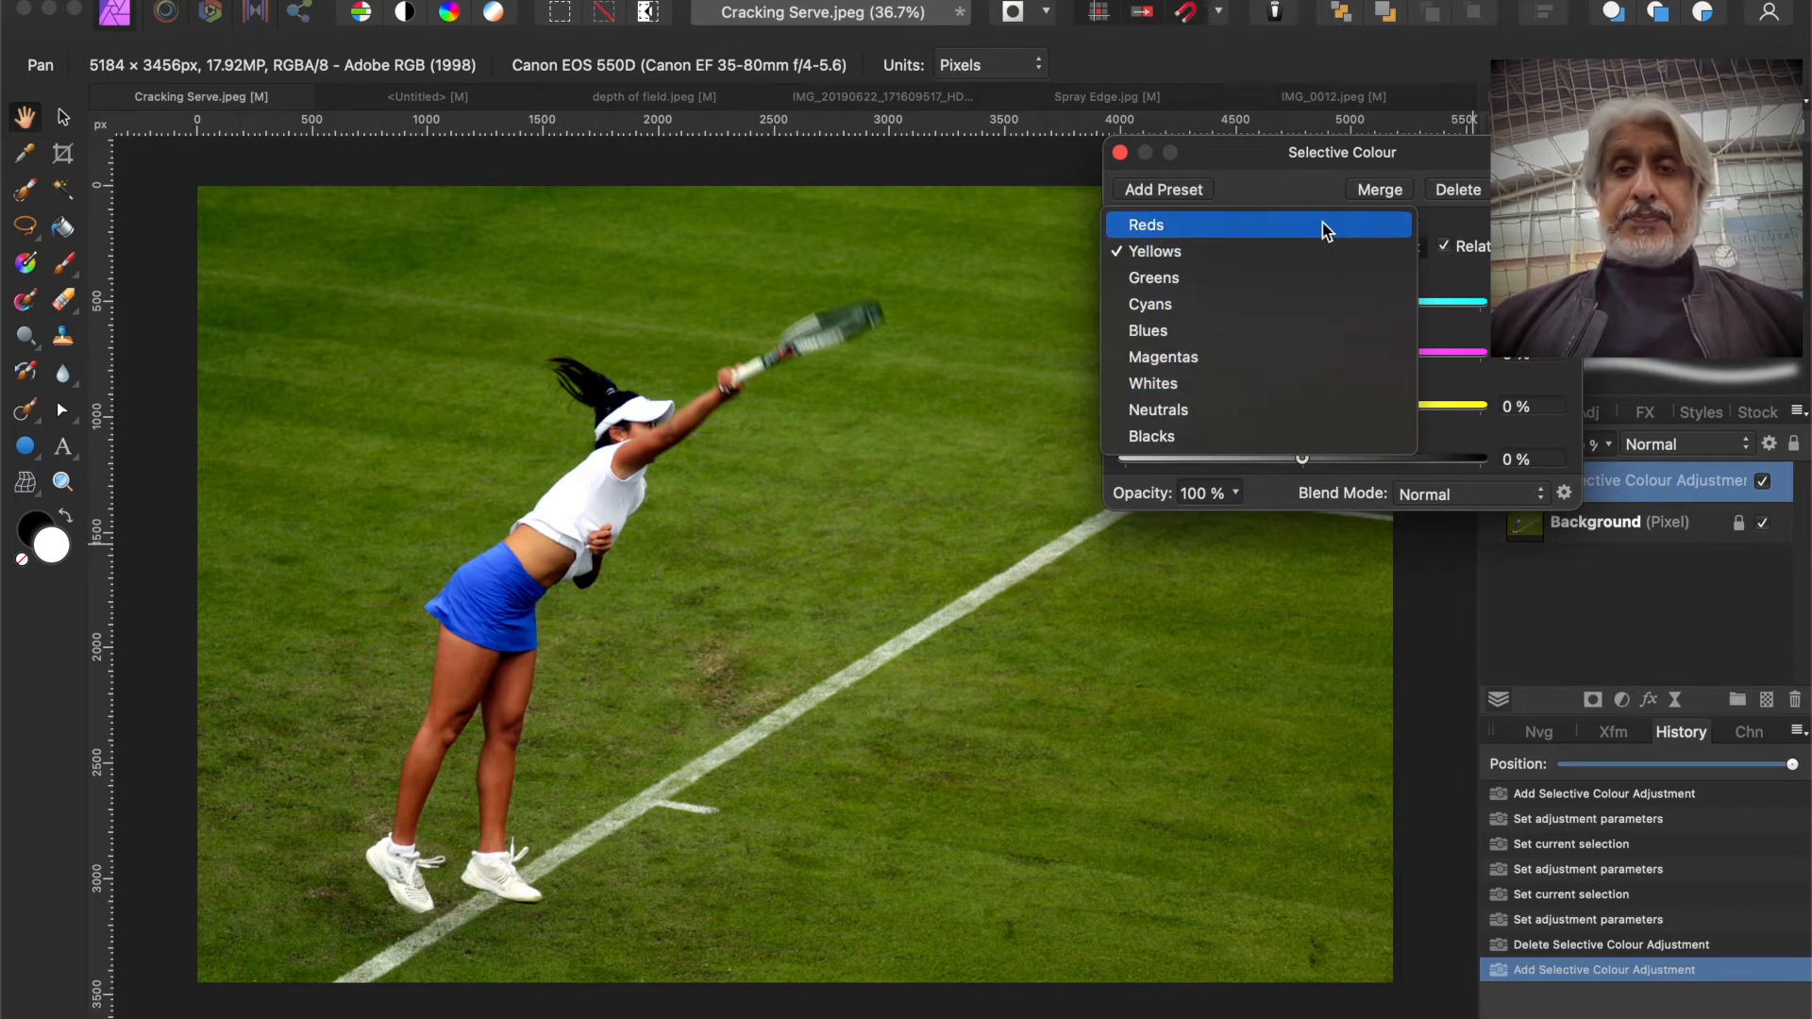
click(1318, 253)
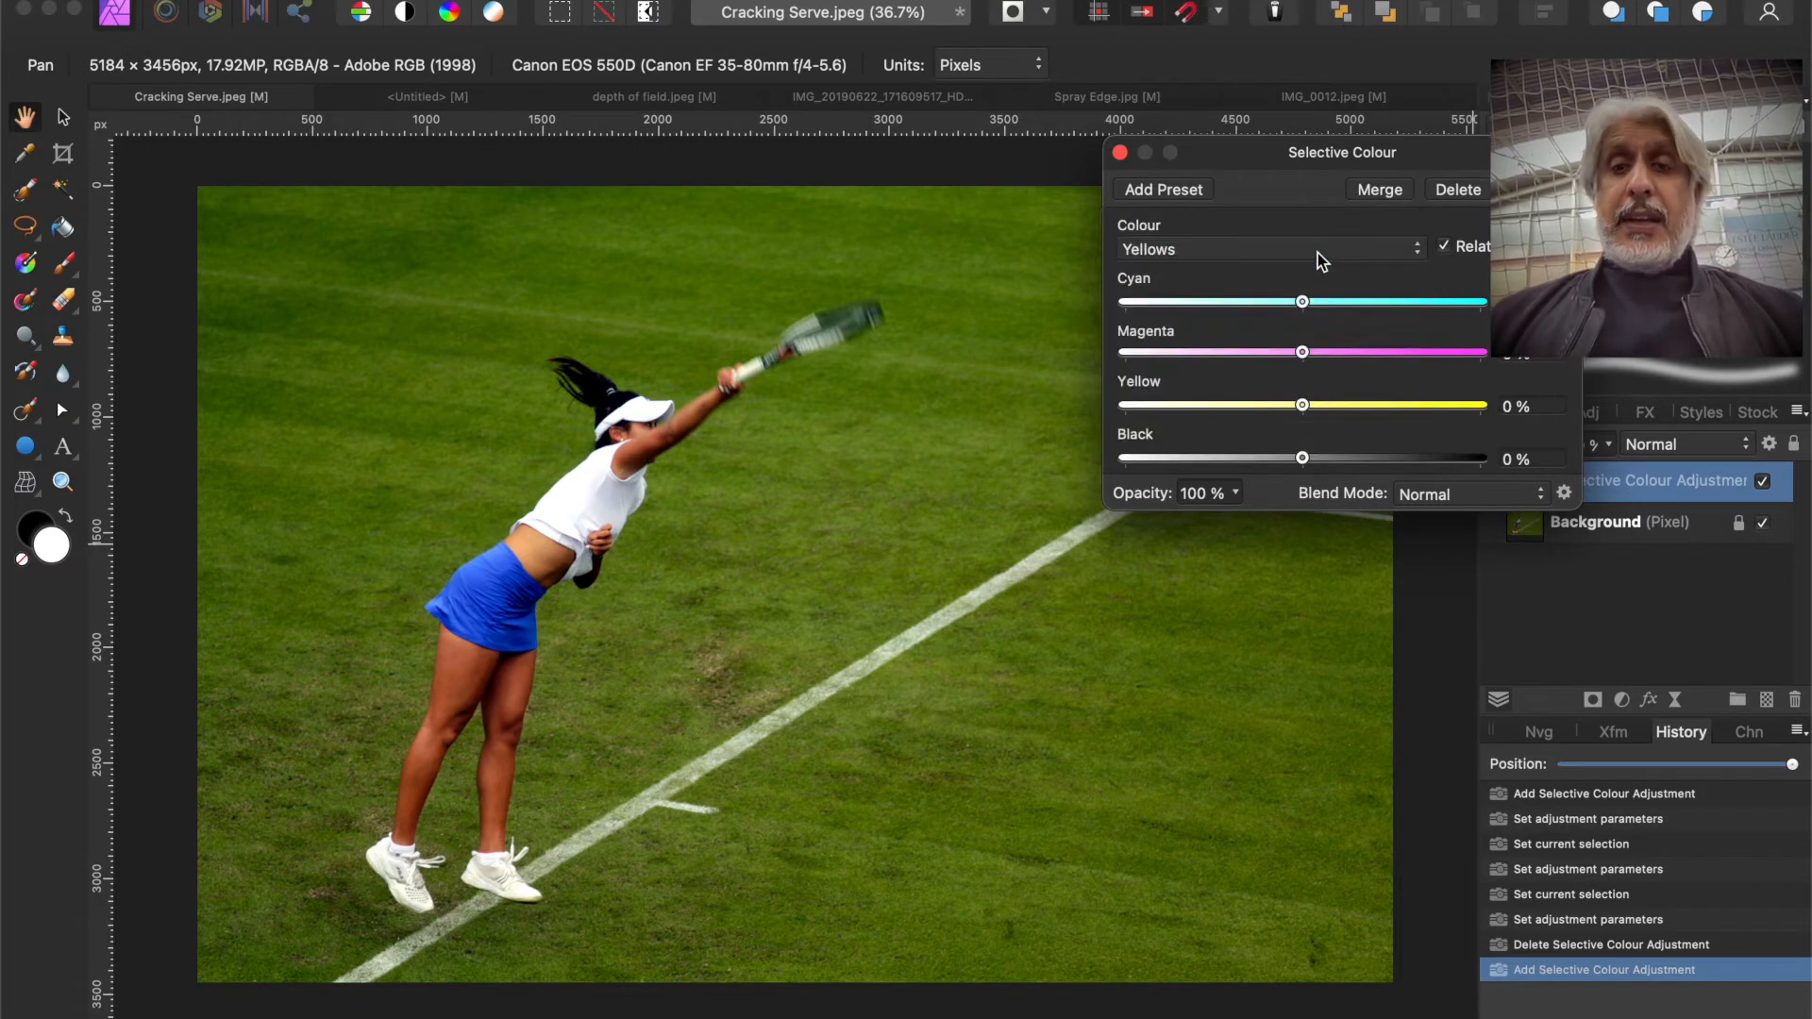
Step: Compare the Cyan control for the Yellows with the colour wheel in the untitled document, and return to Cracking Serve.jpeg
click(461, 97)
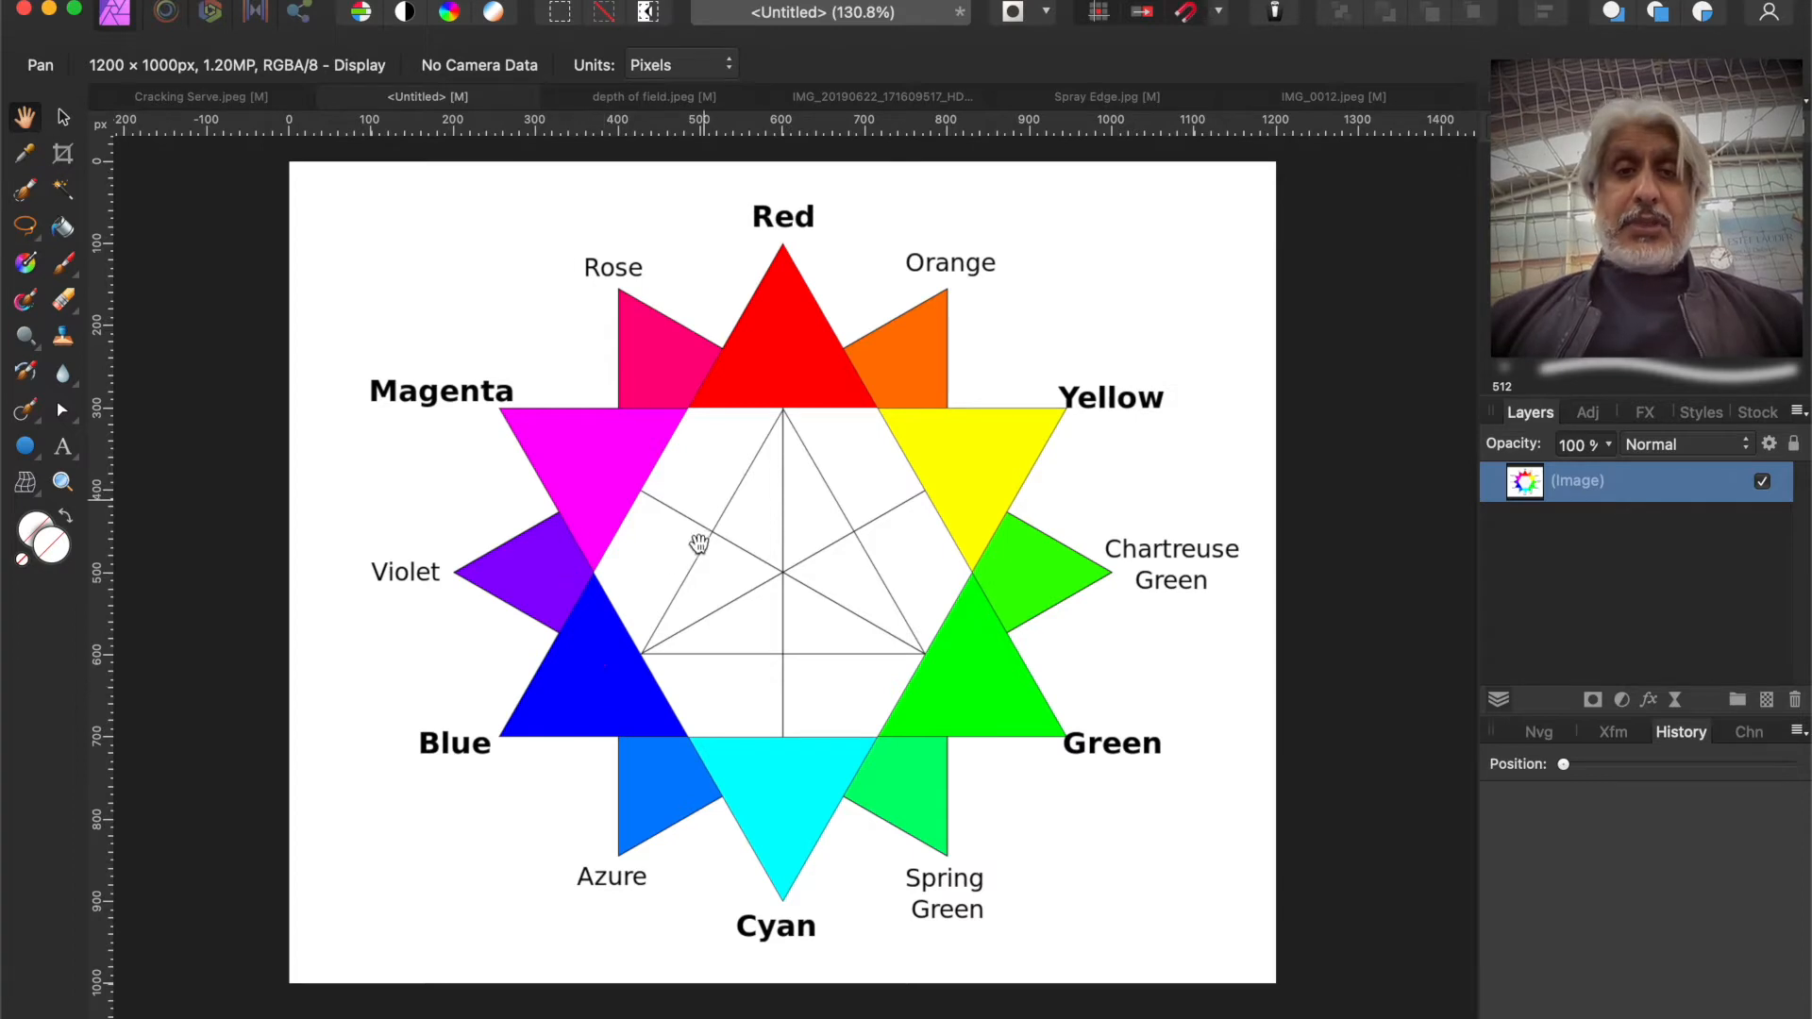
click(212, 94)
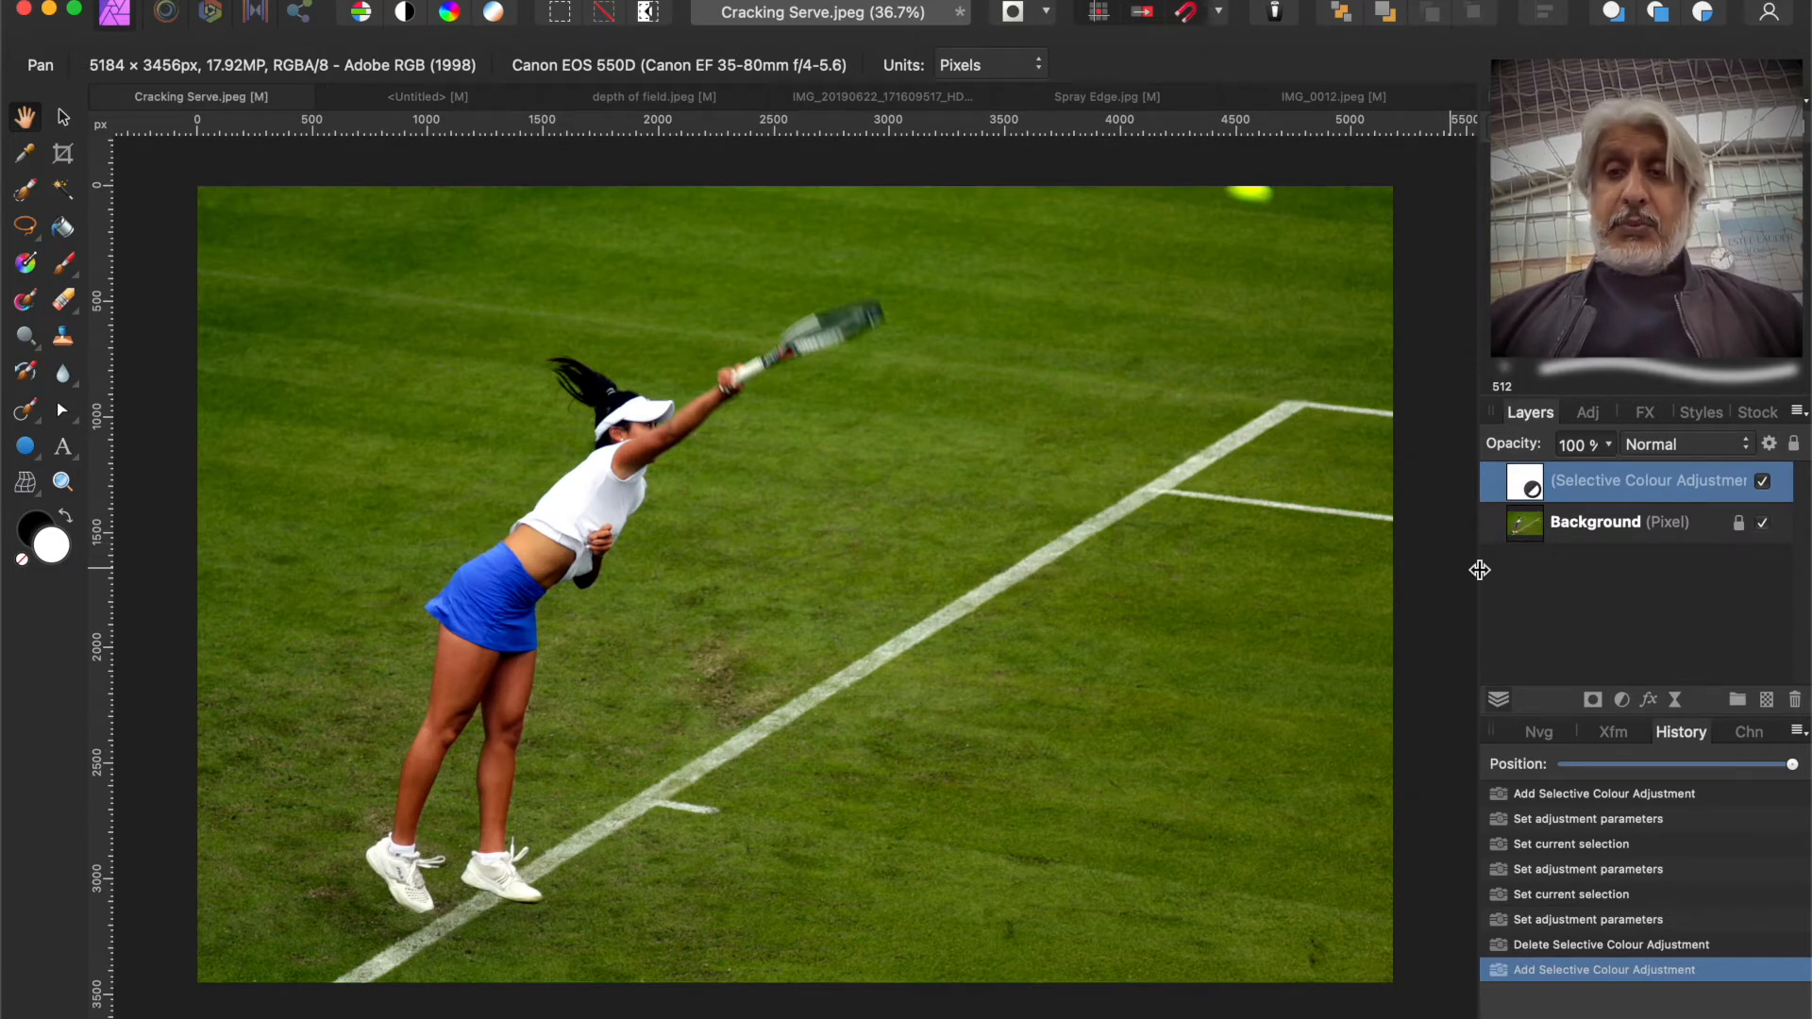
double_click(1521, 483)
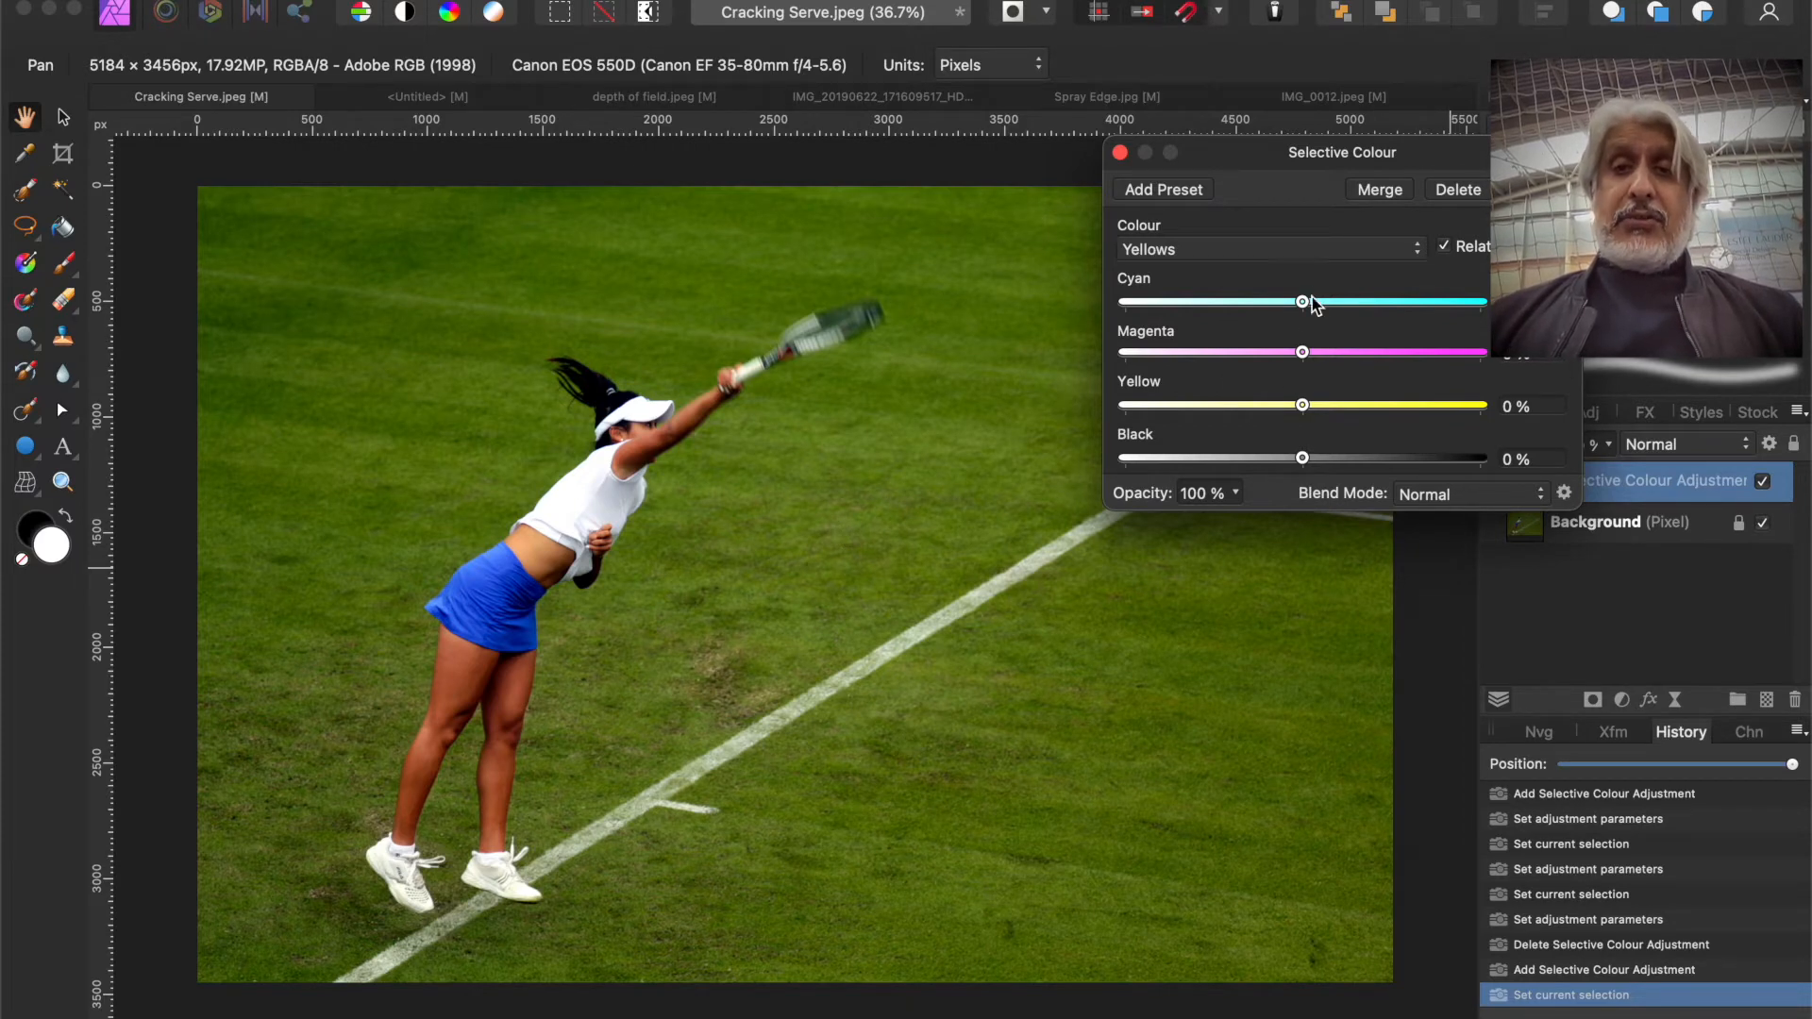
mouse_move(1303, 302)
mouse_down()
mouse_move(1100, 308)
mouse_move(1302, 302)
mouse_up()
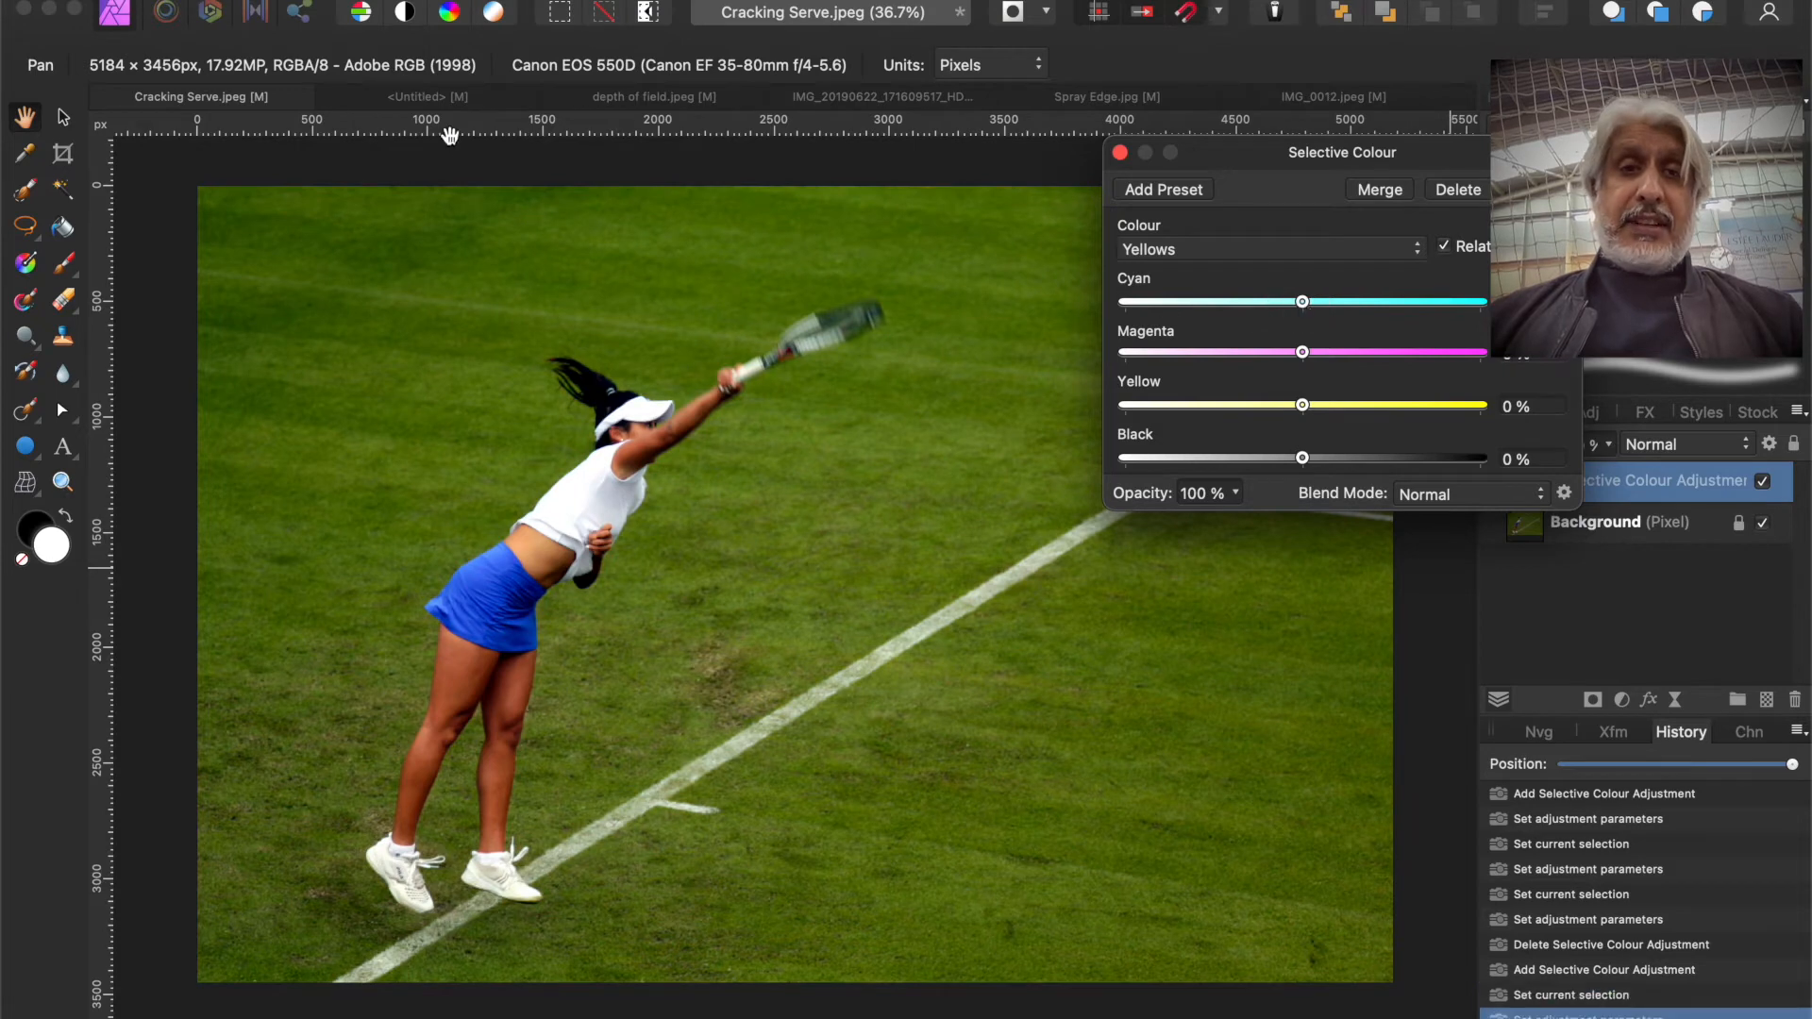
click(443, 98)
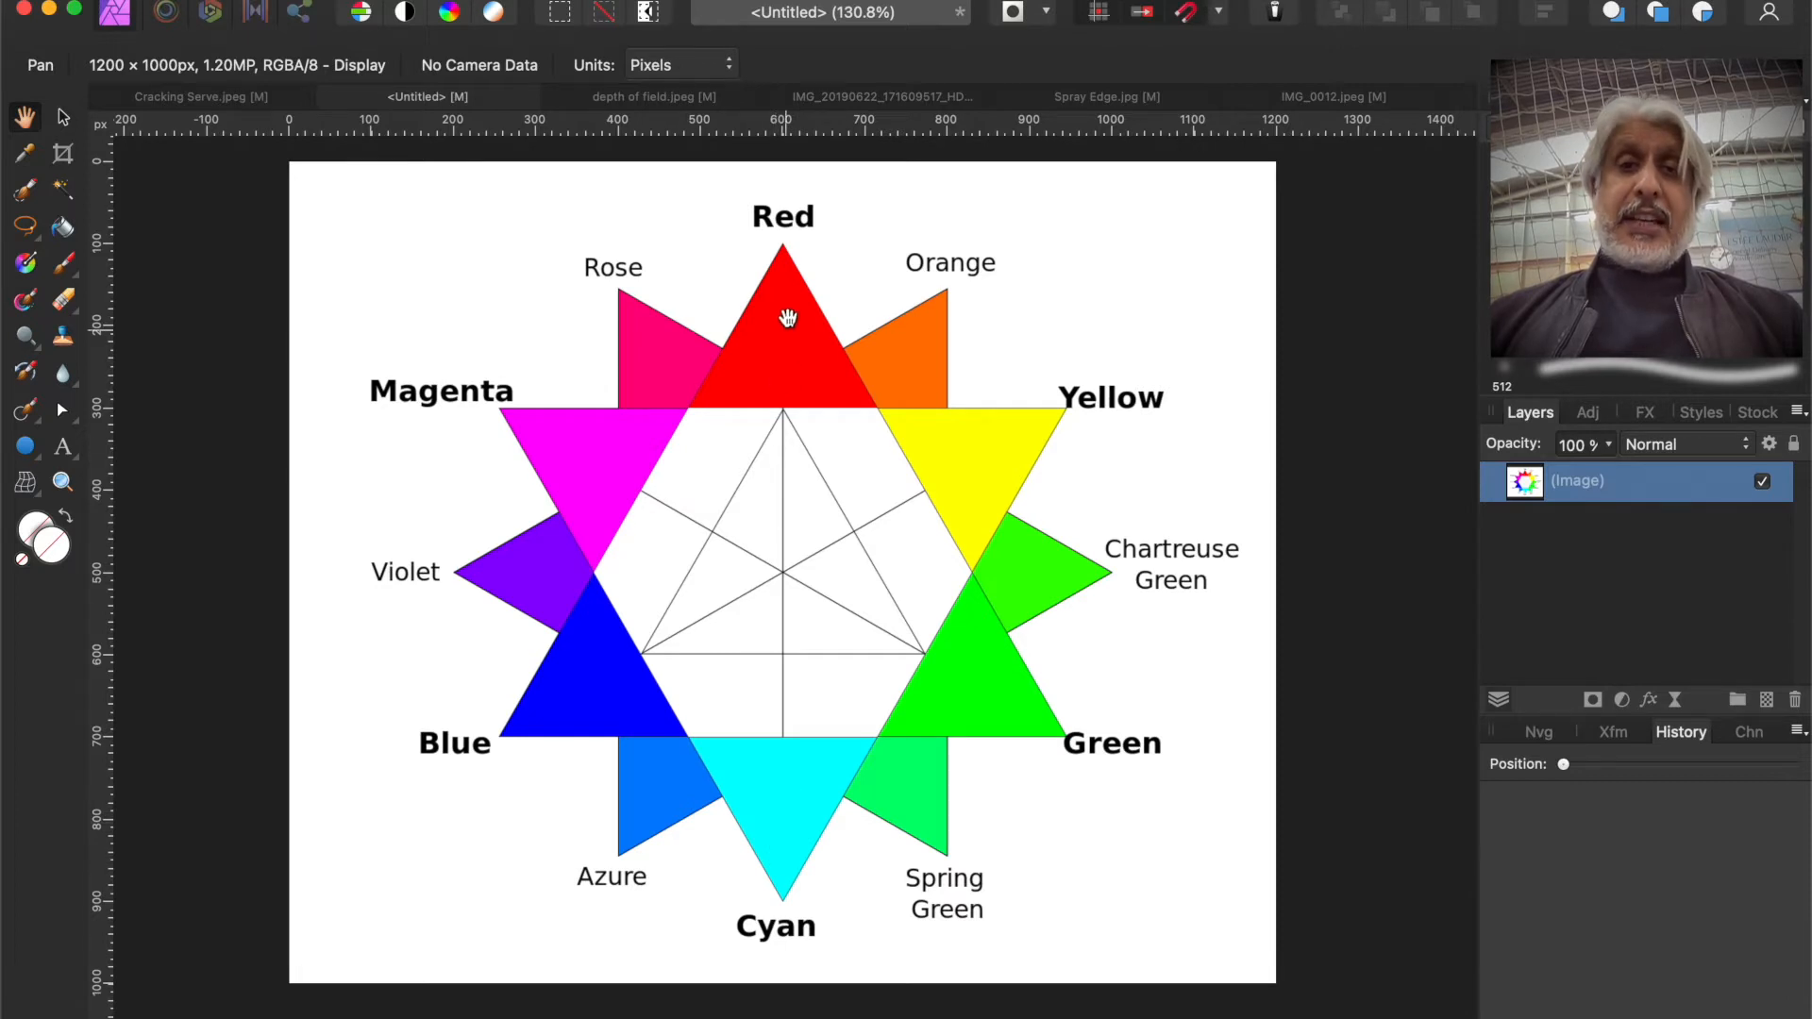
click(219, 98)
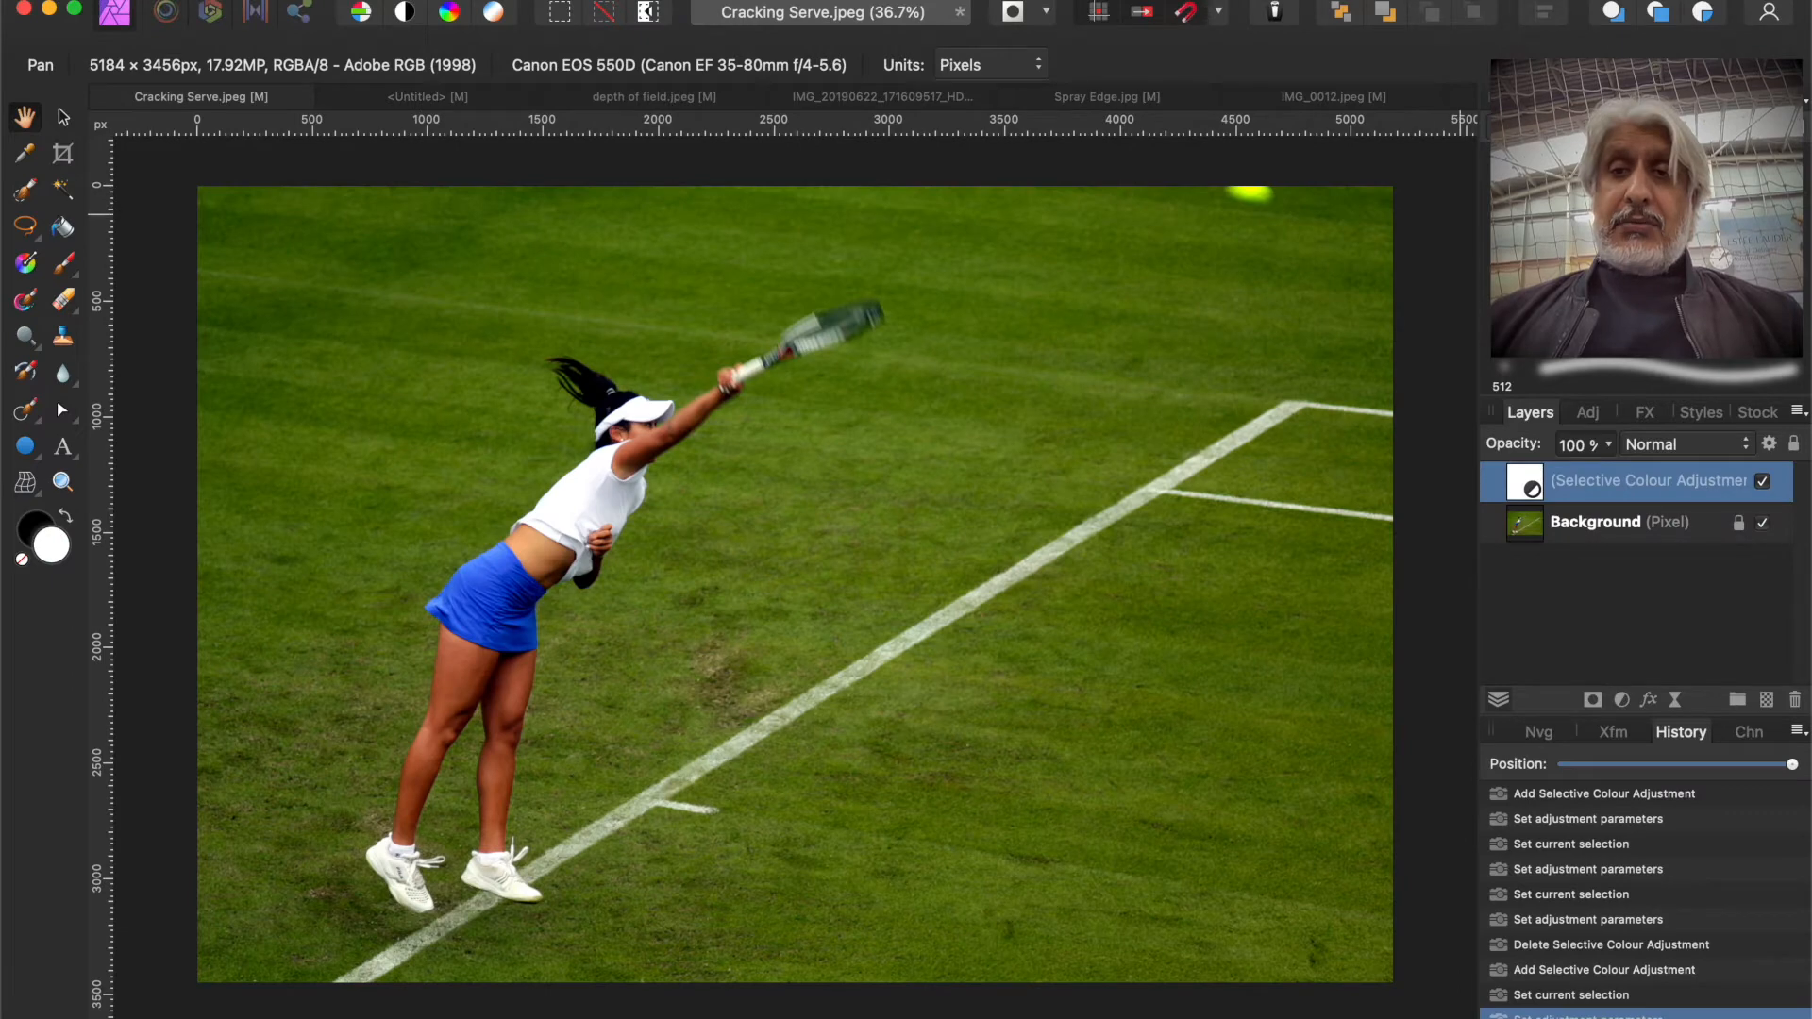
Step: Try removing all Cyan from the Yellows in the Selective Colour adjustment, and reset it to neutral
click(1527, 478)
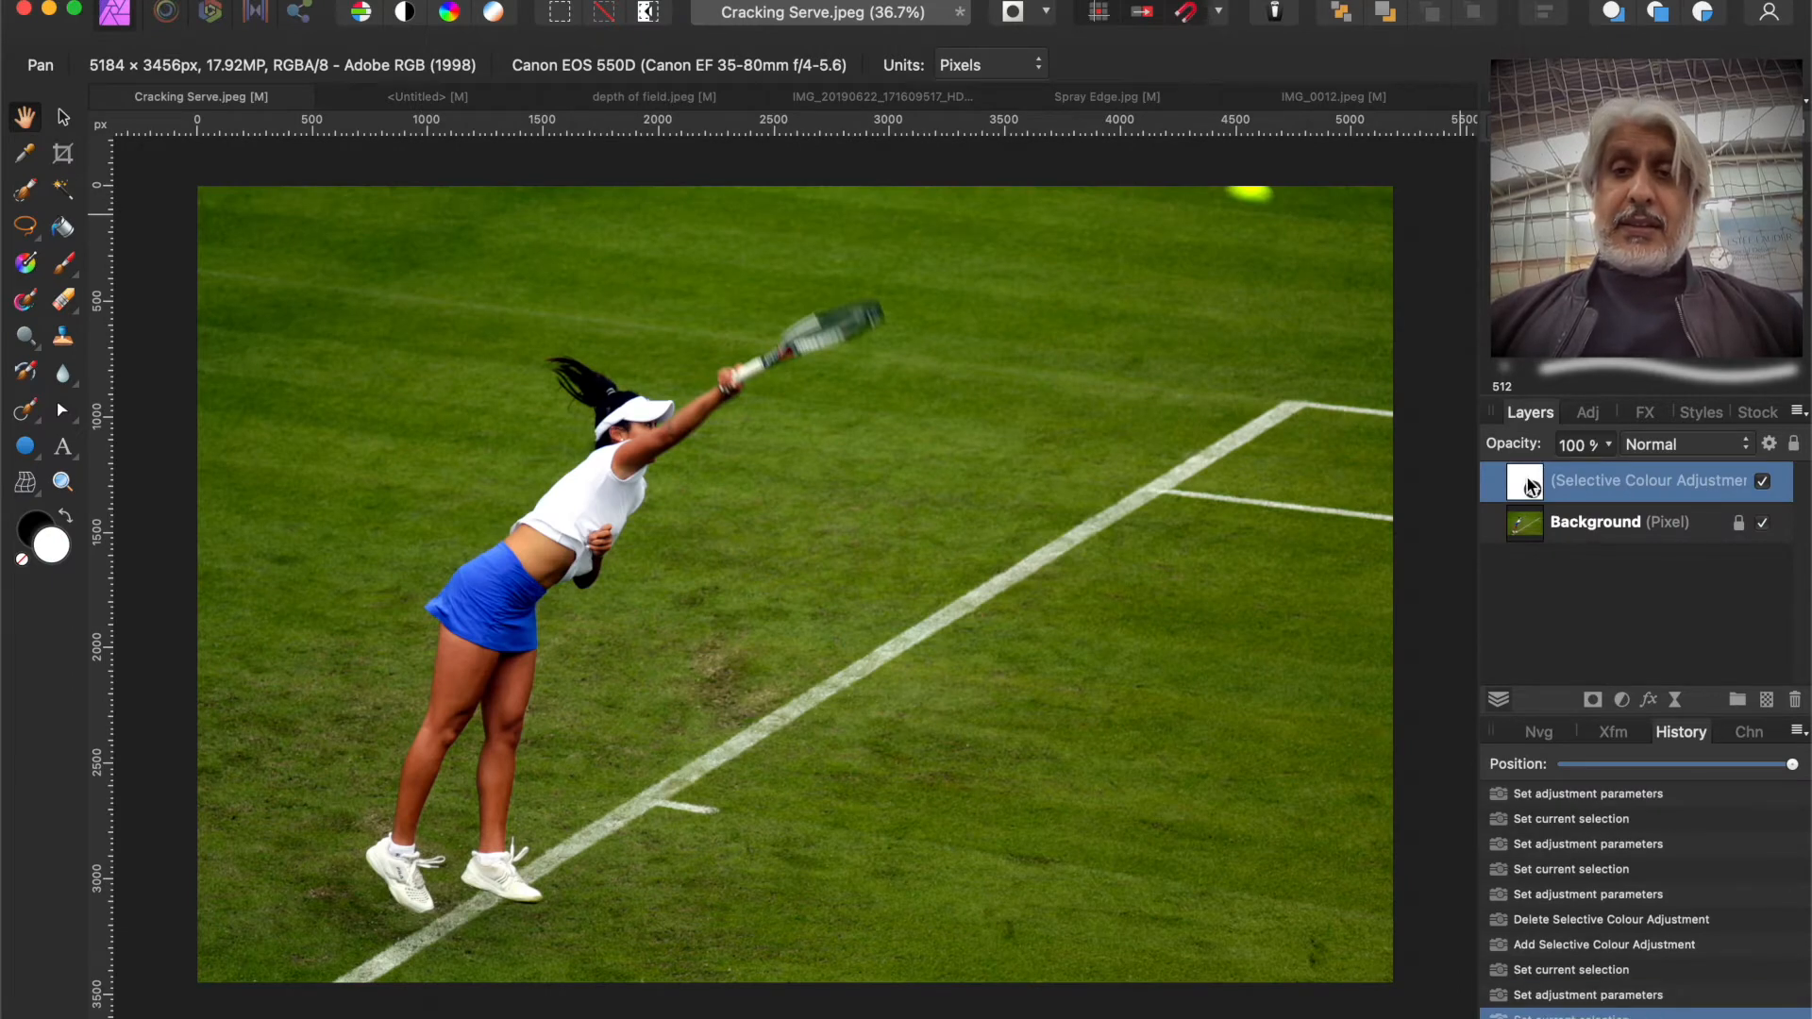
double_click(1526, 478)
drag(1304, 304, 1099, 323)
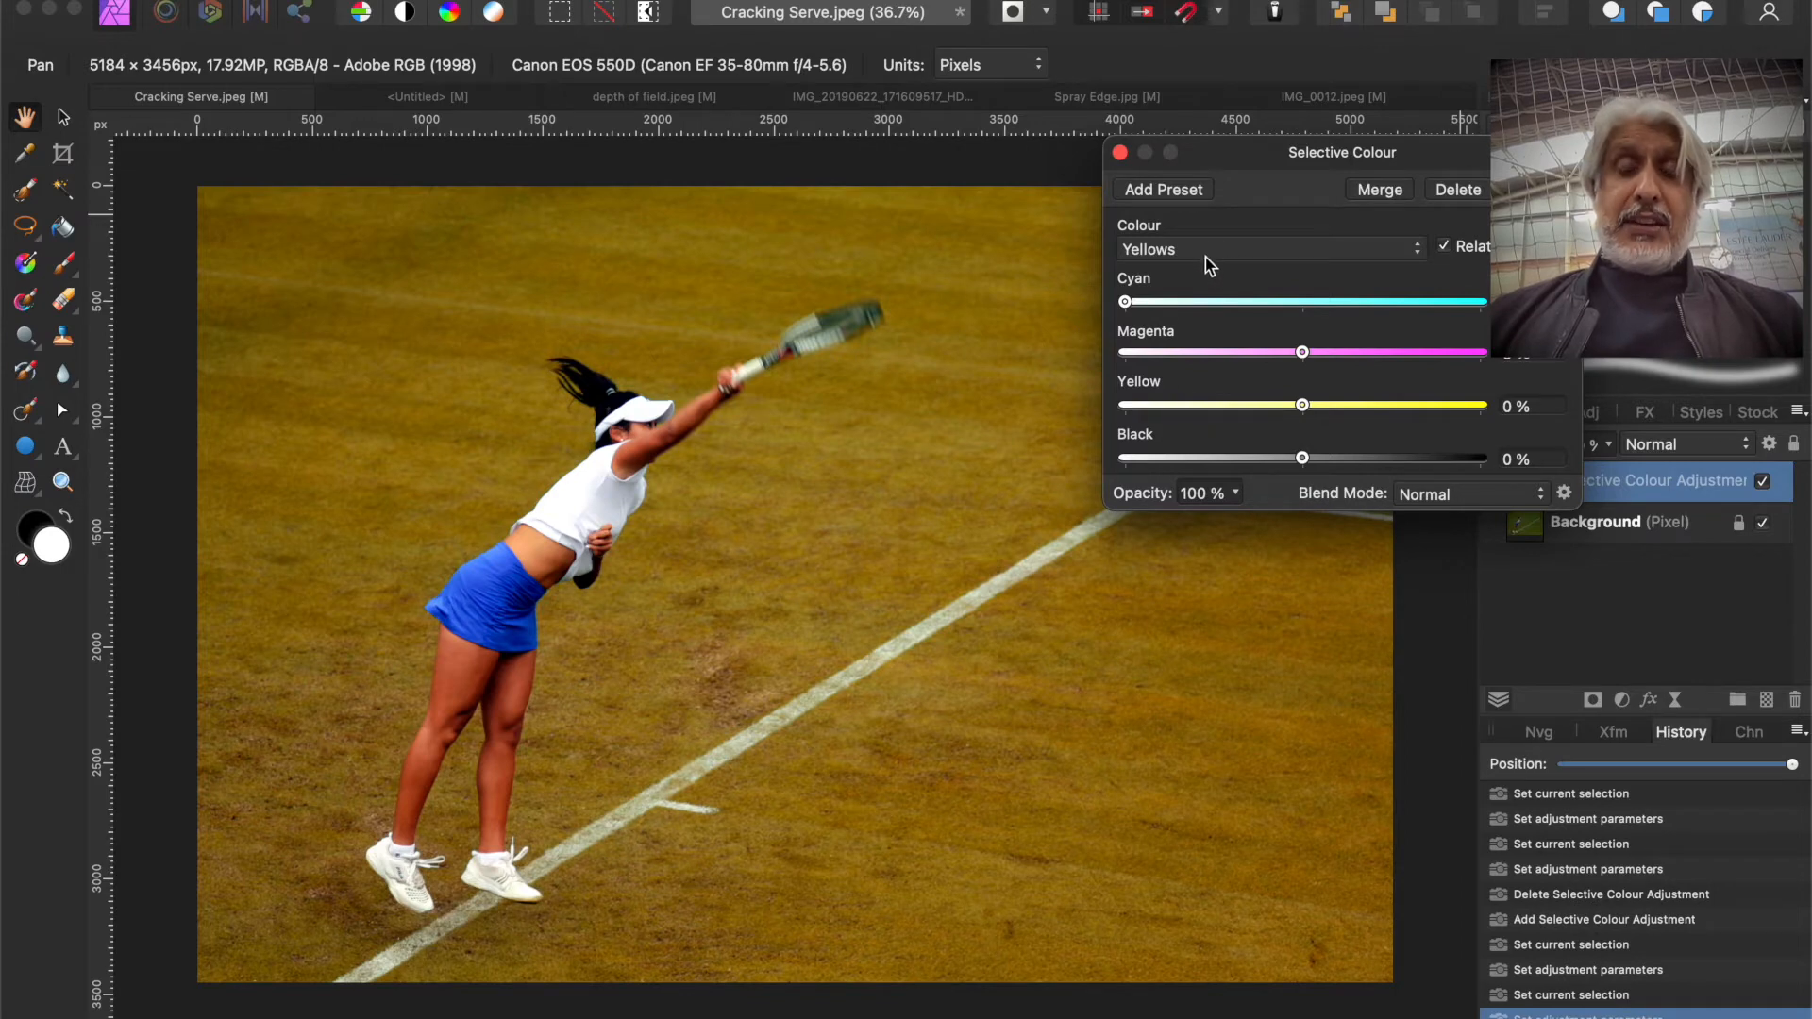
drag(1126, 306, 1305, 307)
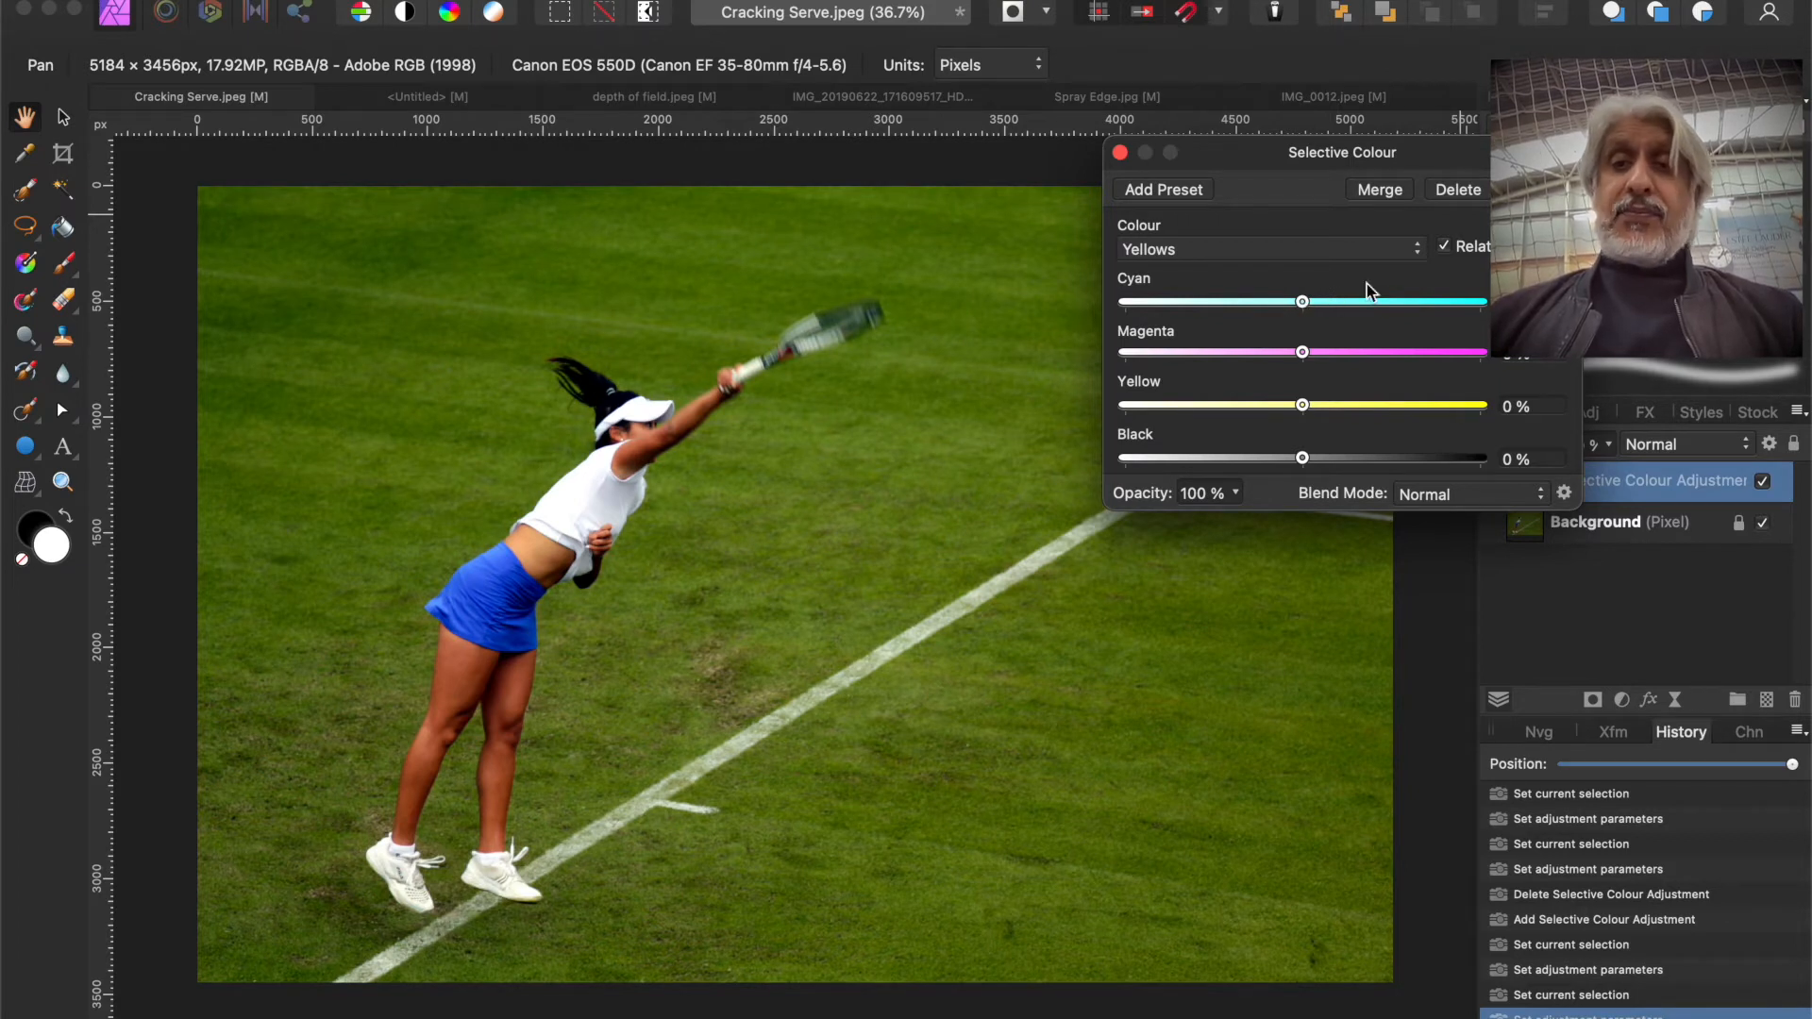
Step: Target the Reds range, and check red and its opposite colour on the colour wheel before reopening the Selective Colour adjustment
click(1414, 256)
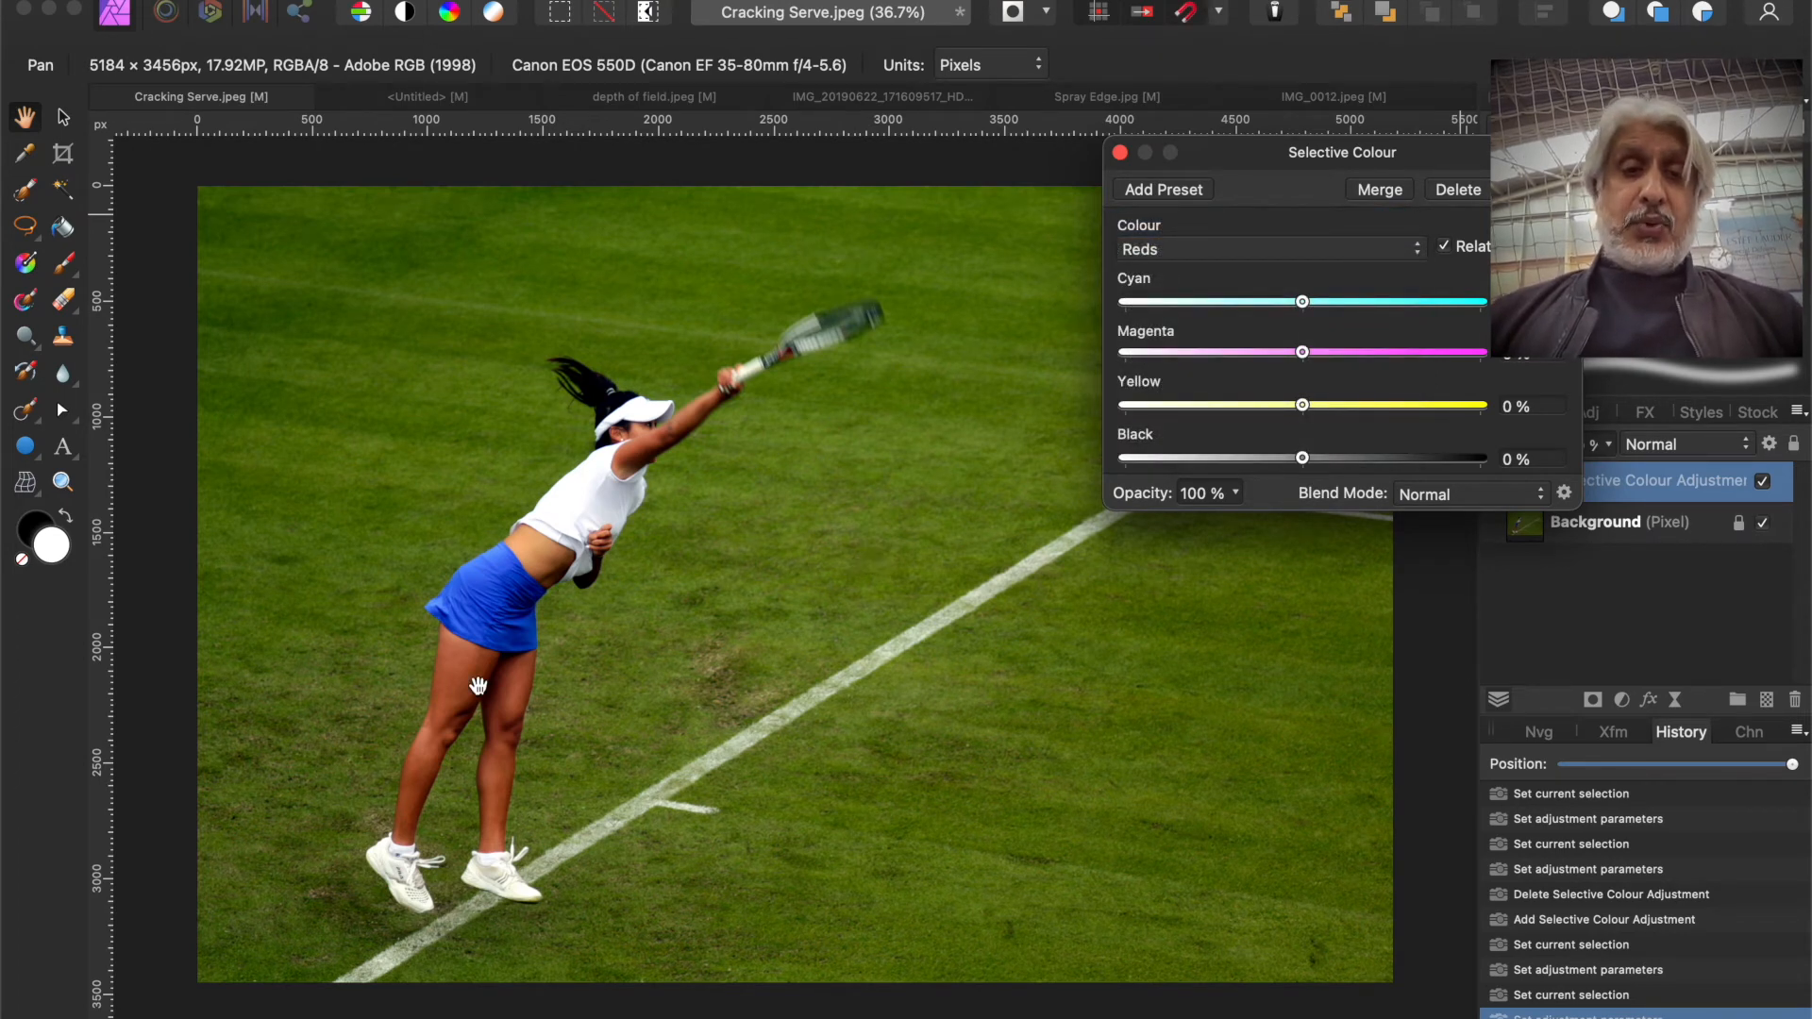
scroll(479, 686, up, 10)
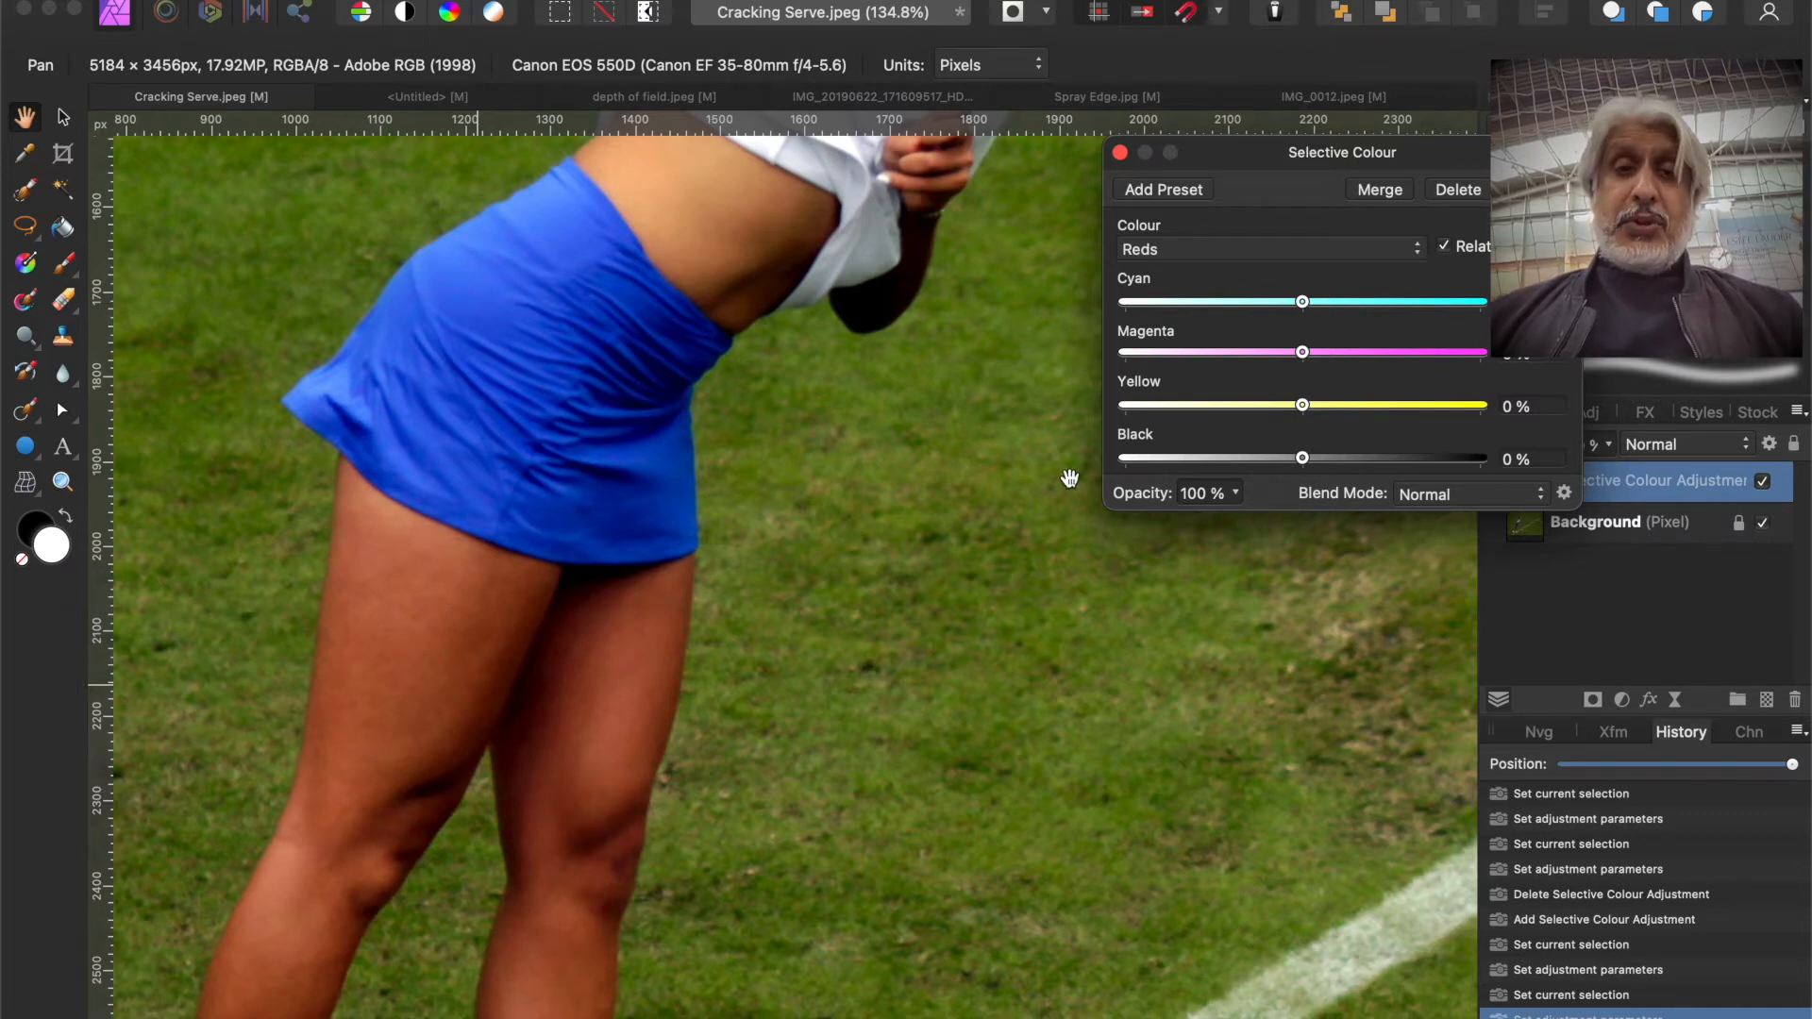
click(416, 98)
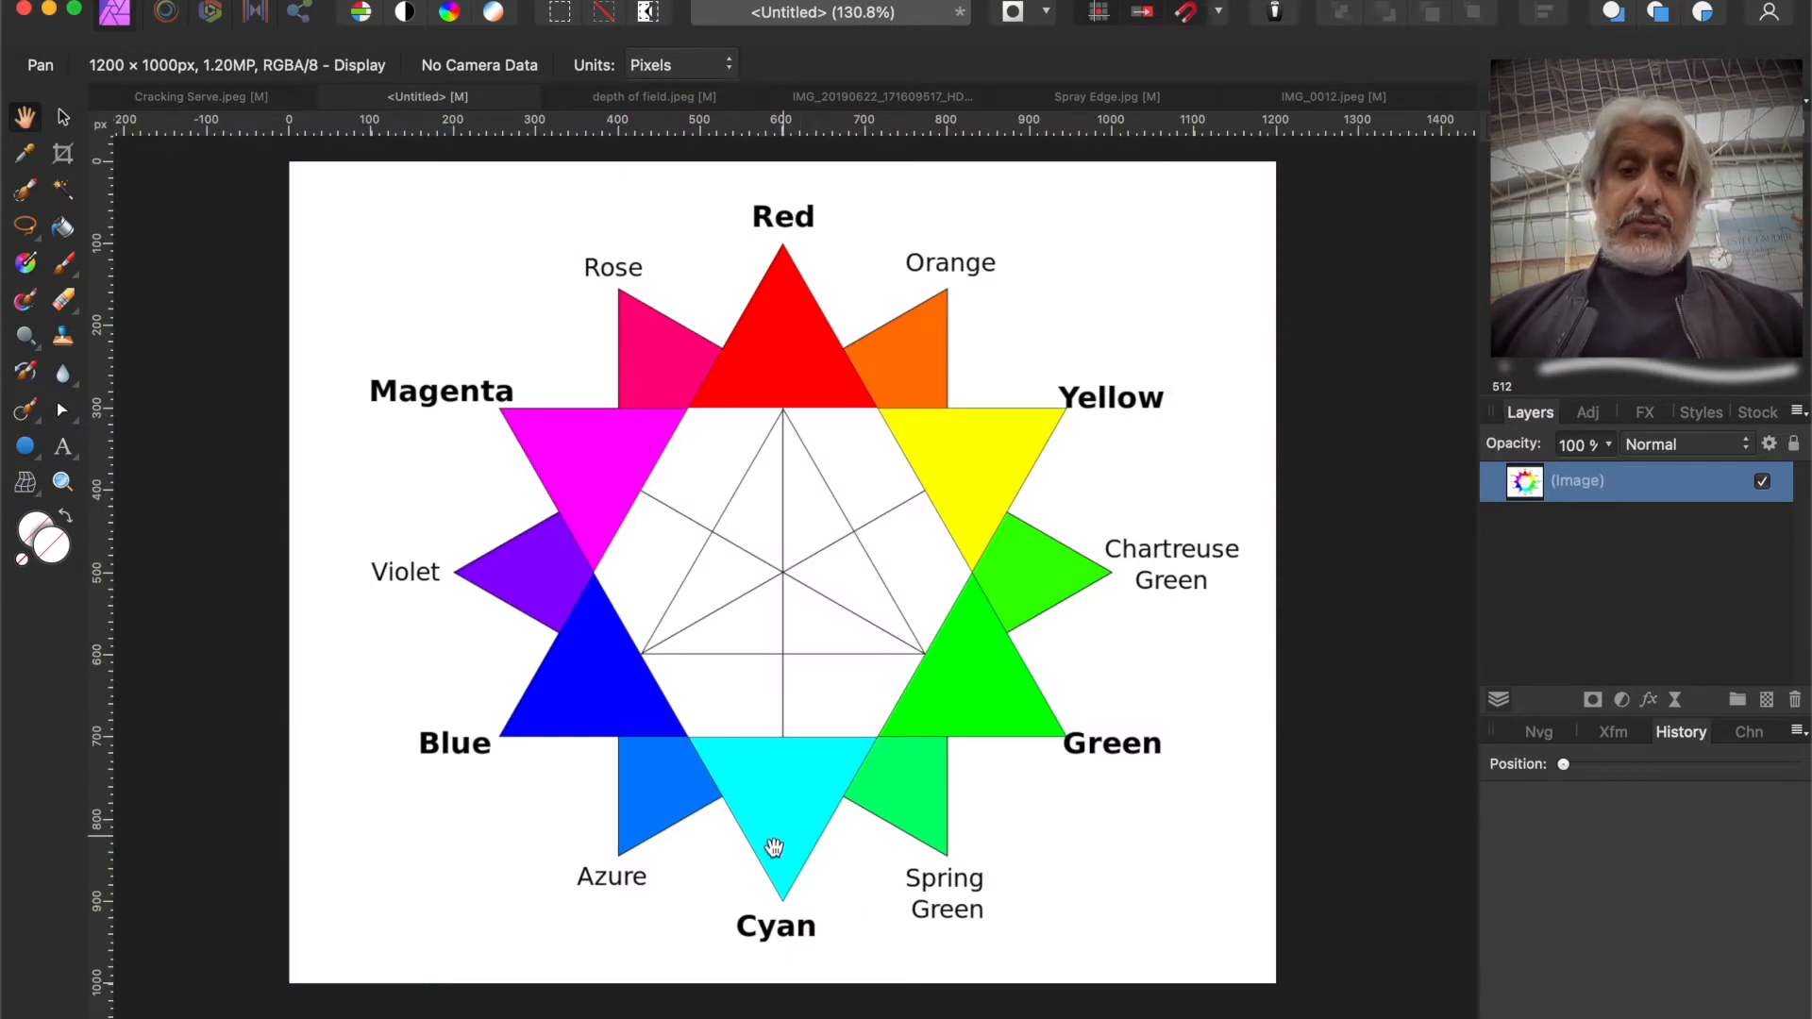
click(217, 98)
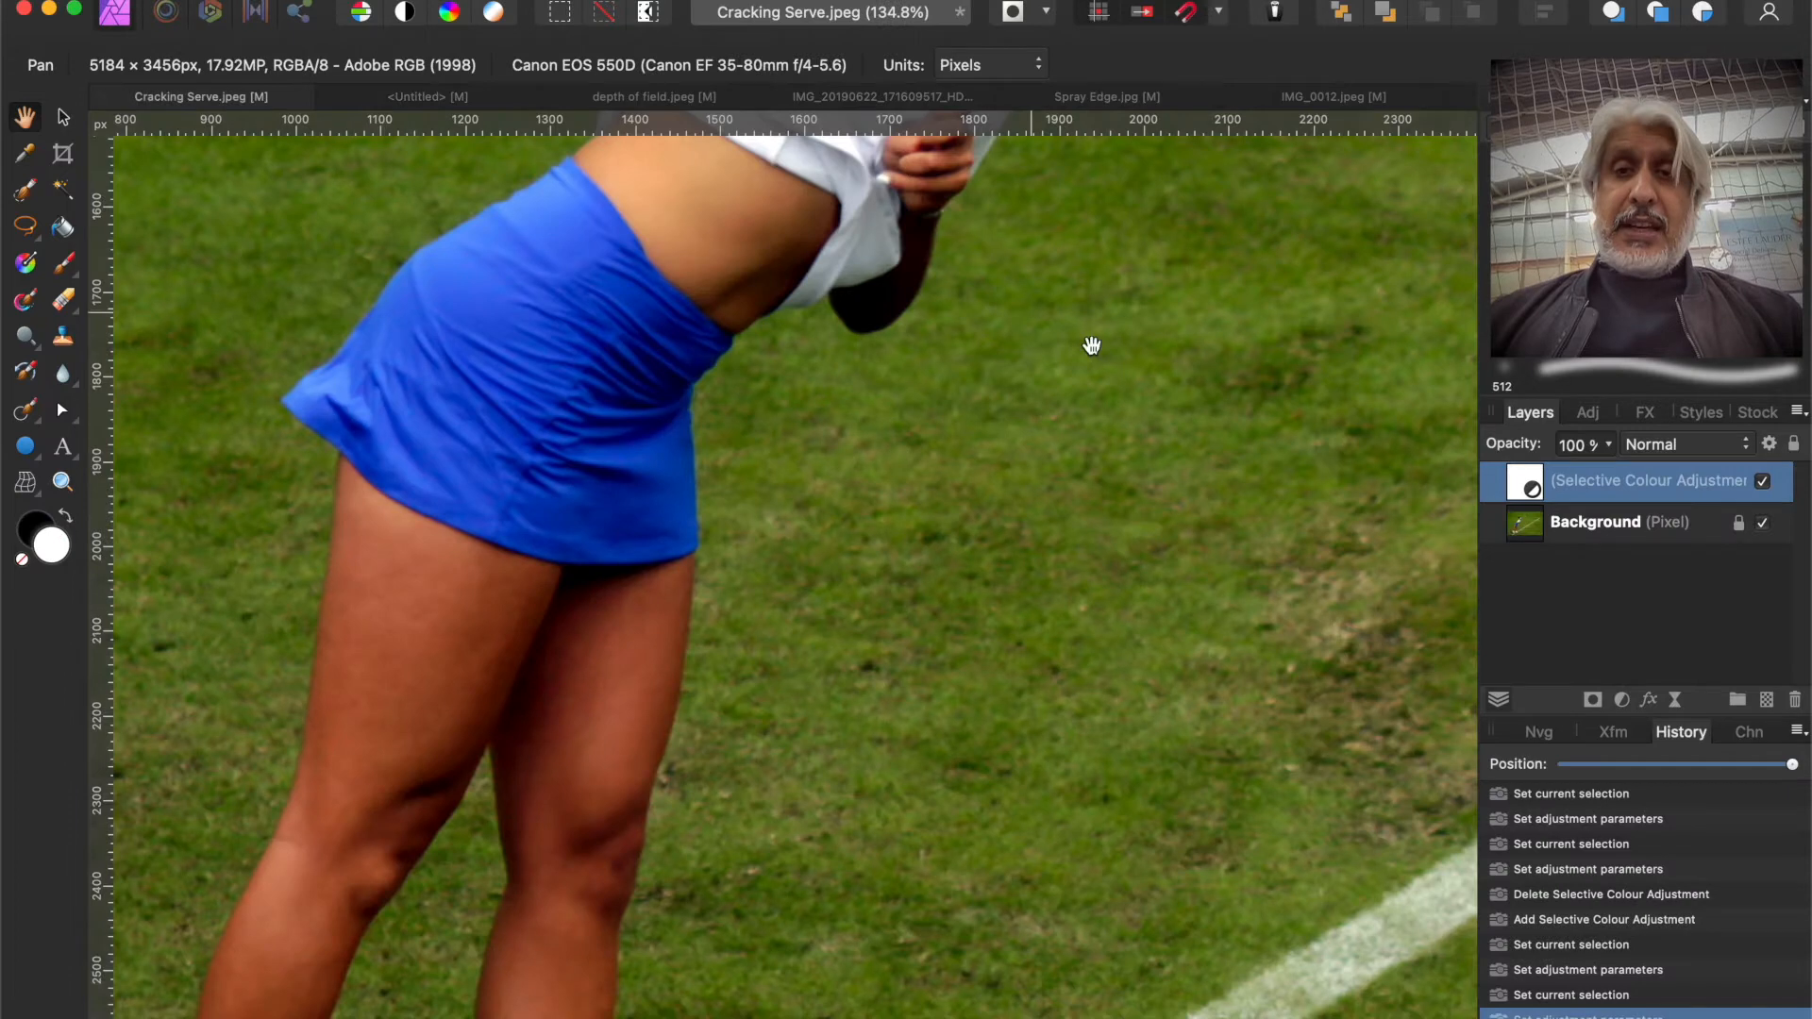
double_click(1524, 481)
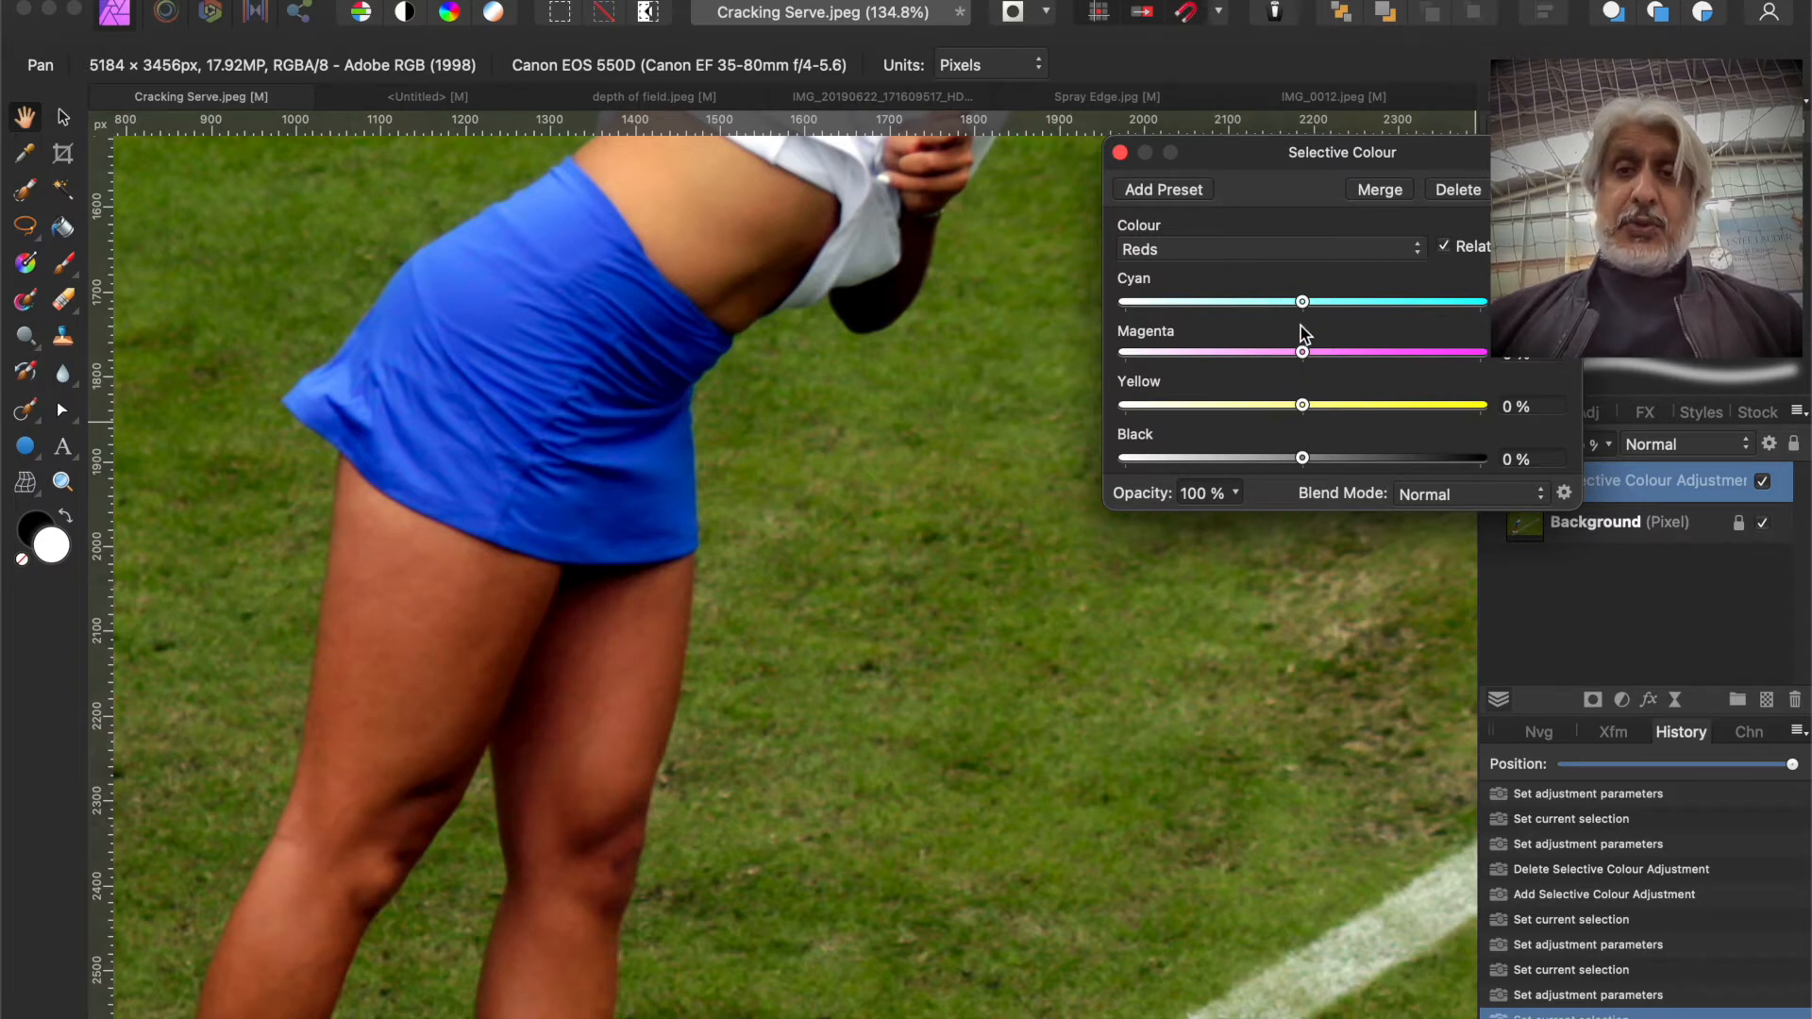
Step: Try lowering the Magenta in the Reds to shift the skin tone, and compare the change with the colour wheel
drag(1305, 307, 1243, 366)
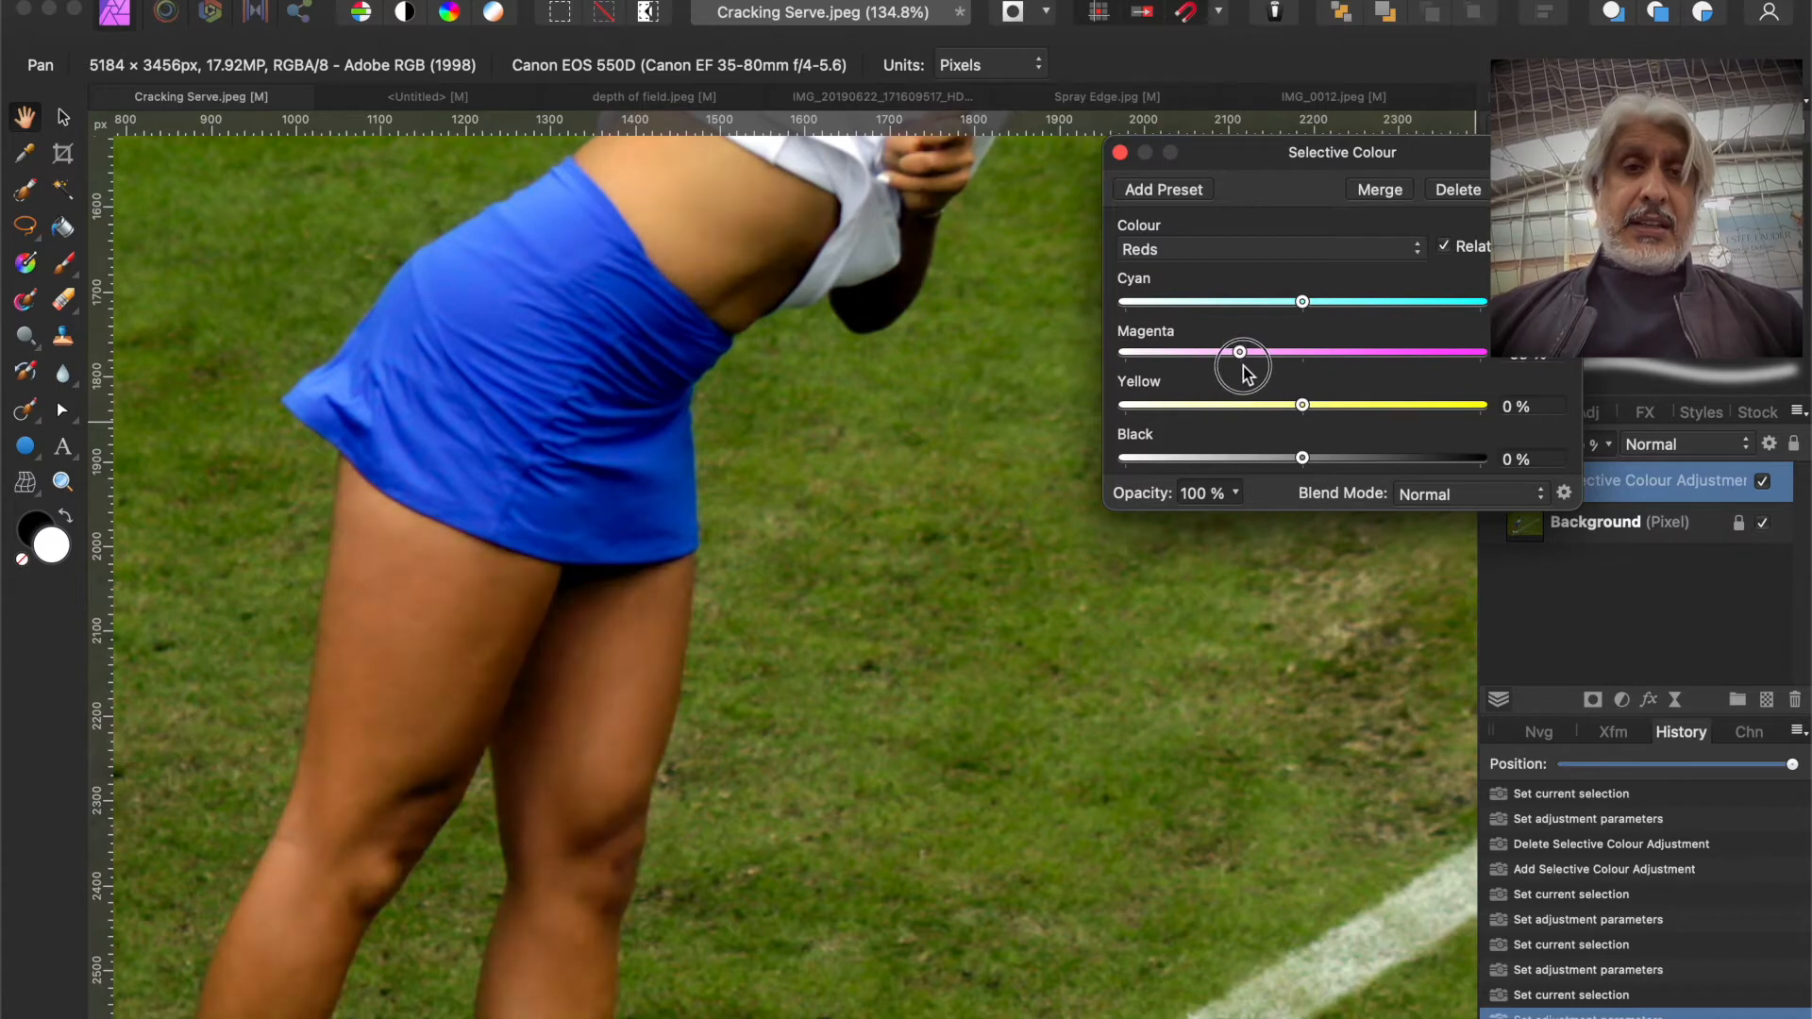
click(484, 98)
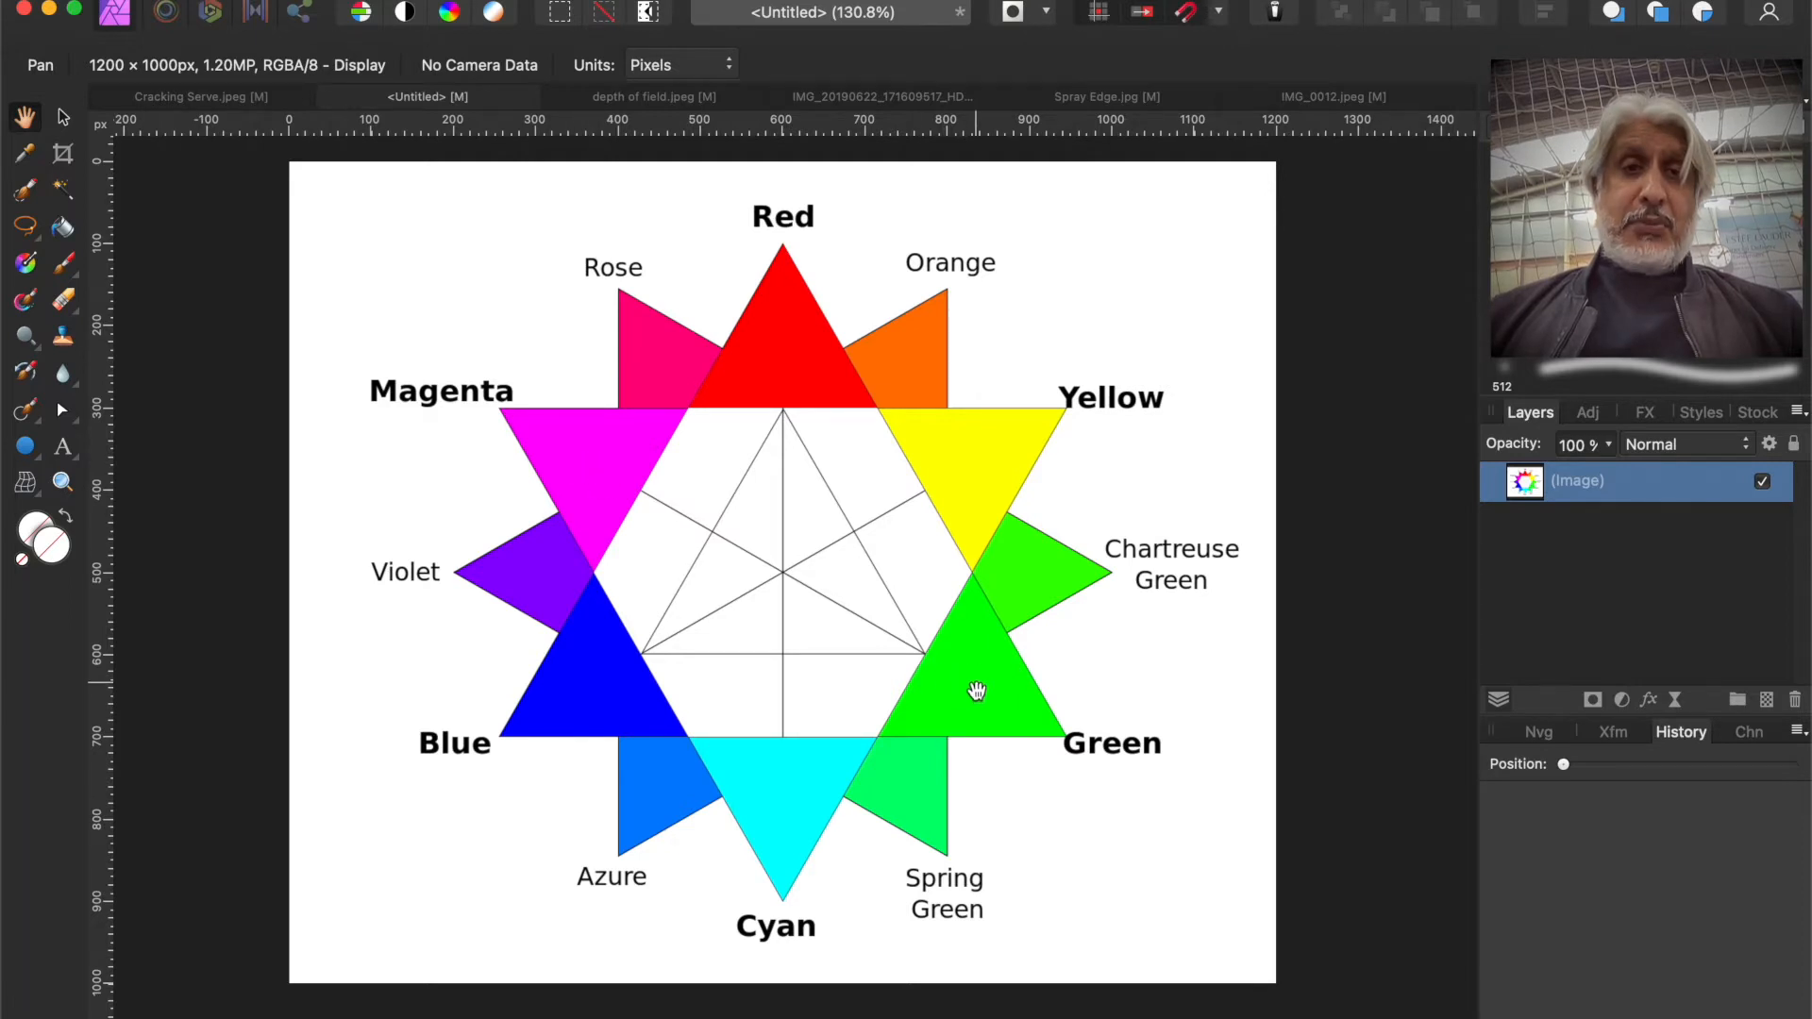
click(219, 98)
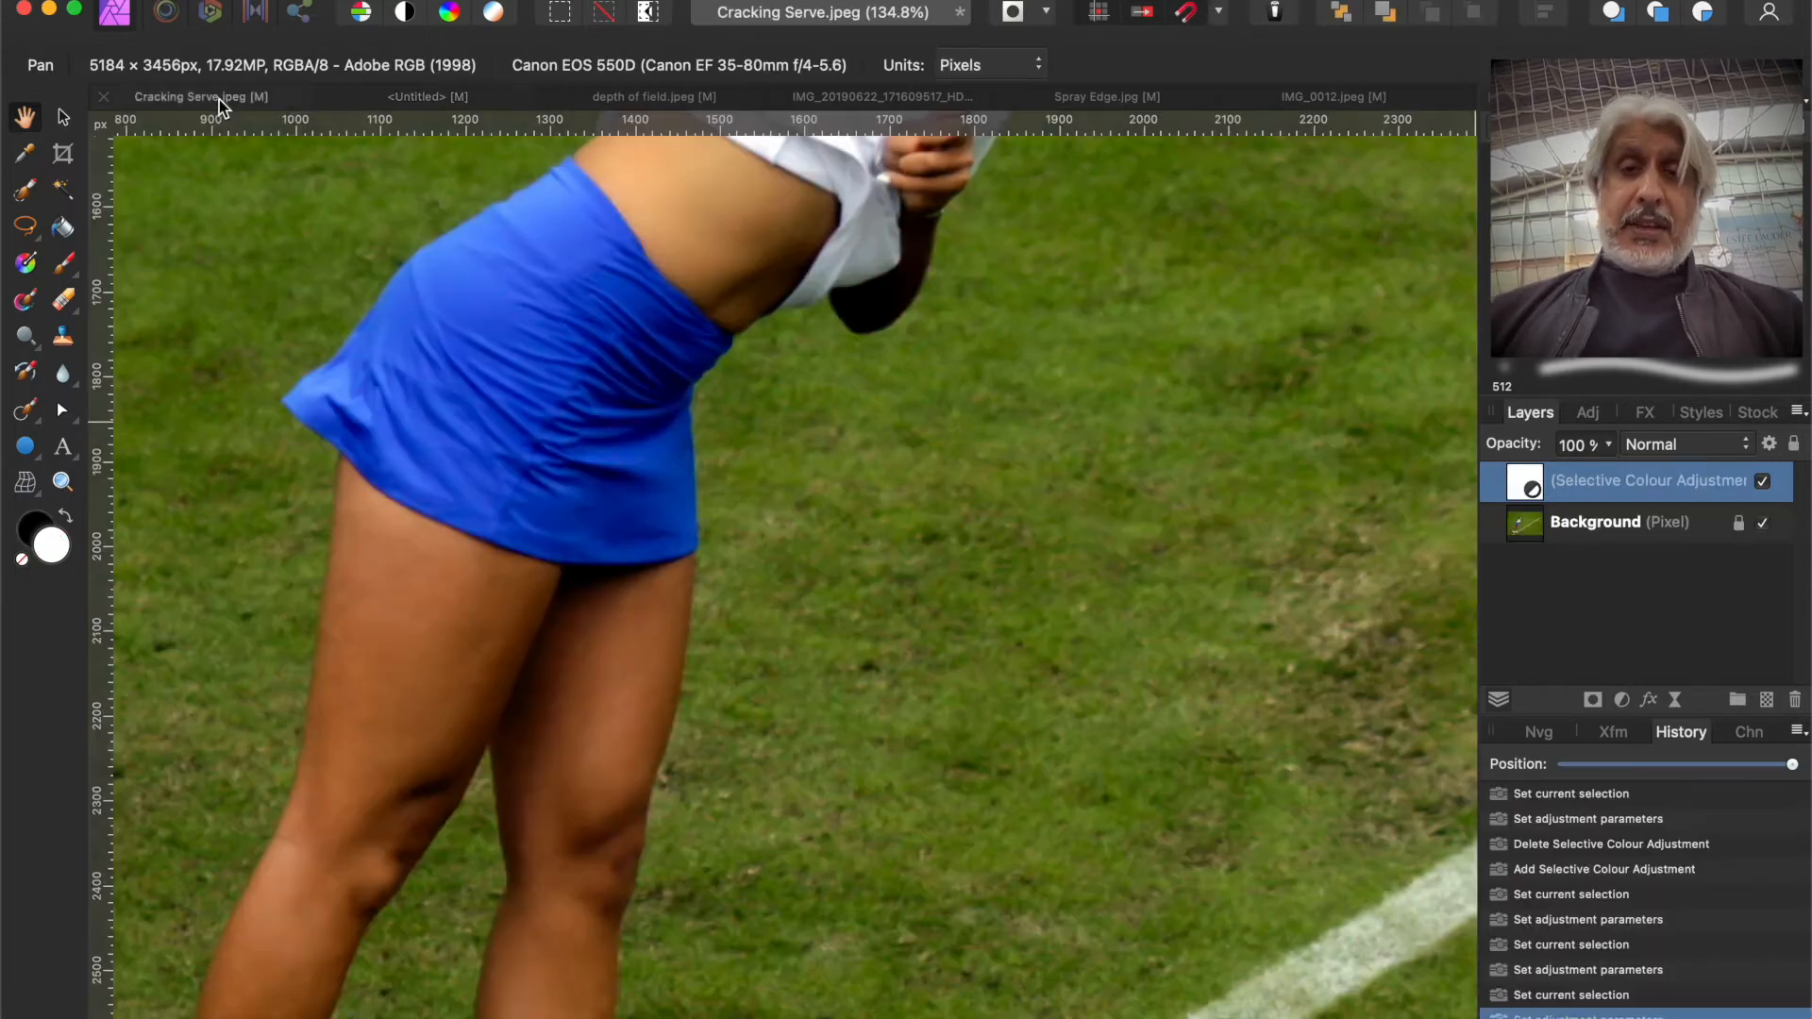
Step: Reset the Reds' Magenta to neutral, set their Yellow to -100%, and compare the change with the colour wheel
double_click(1524, 479)
drag(1246, 356, 1060, 405)
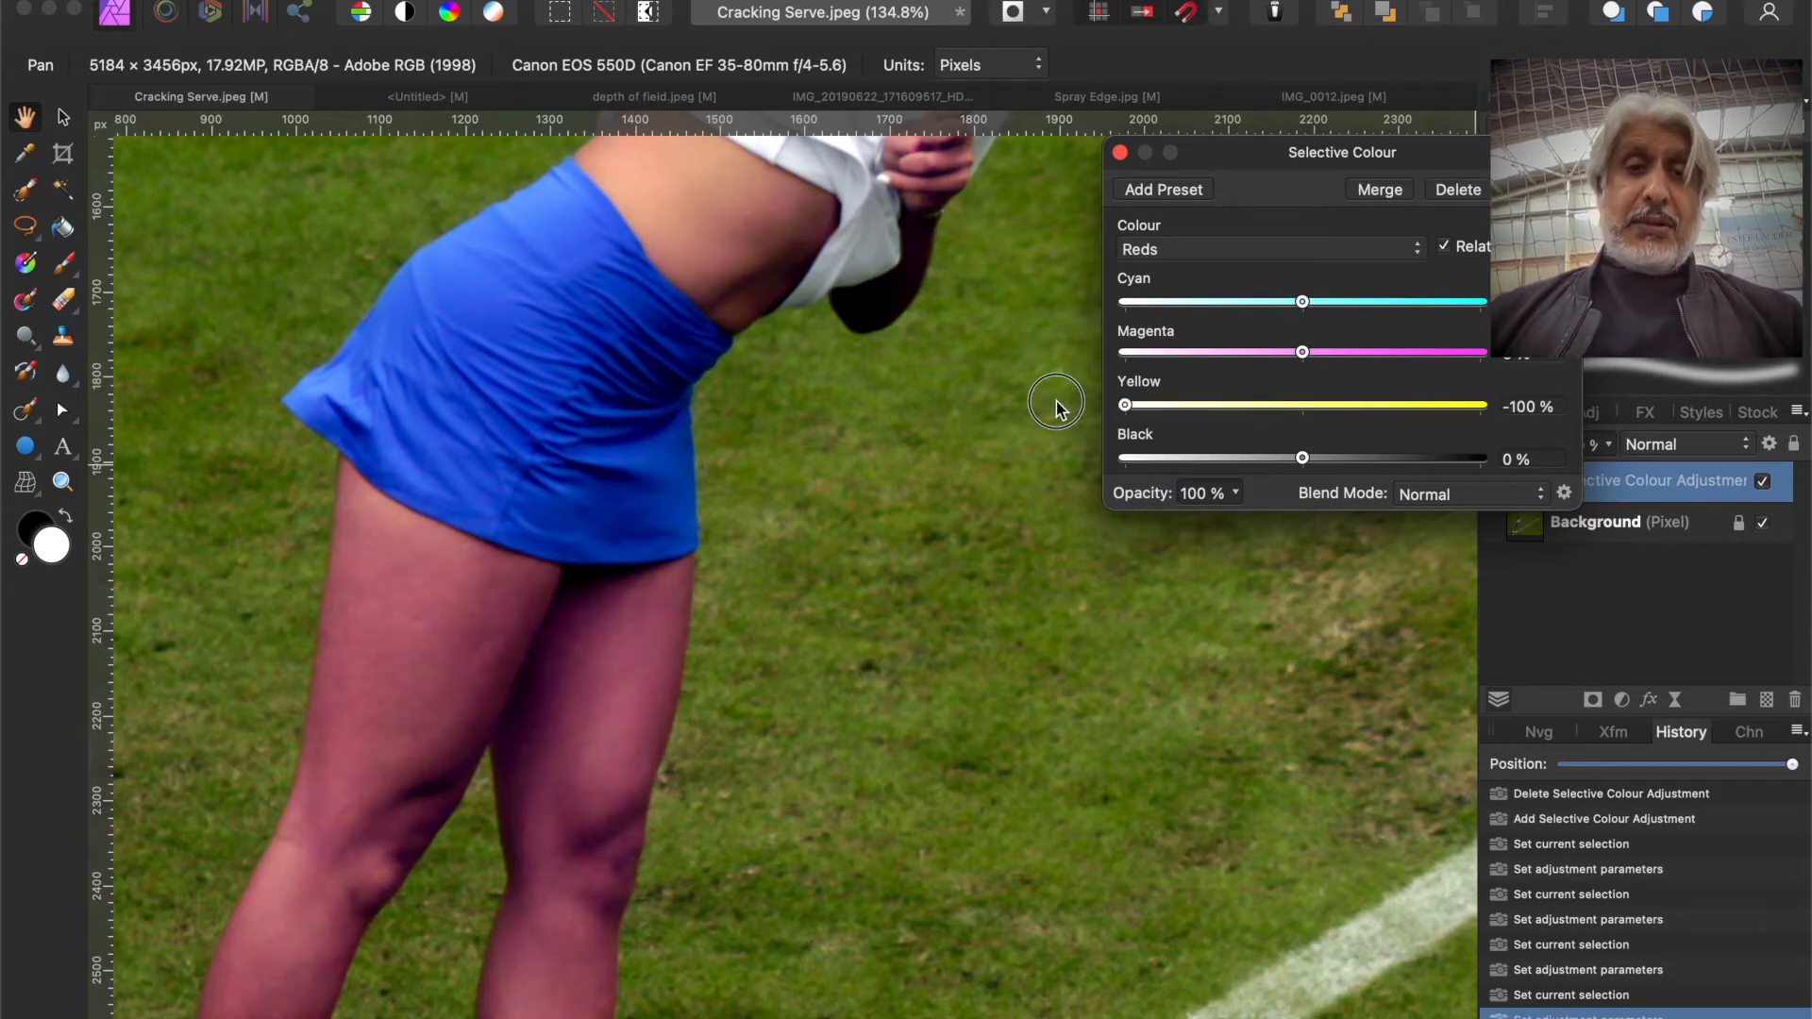
click(382, 94)
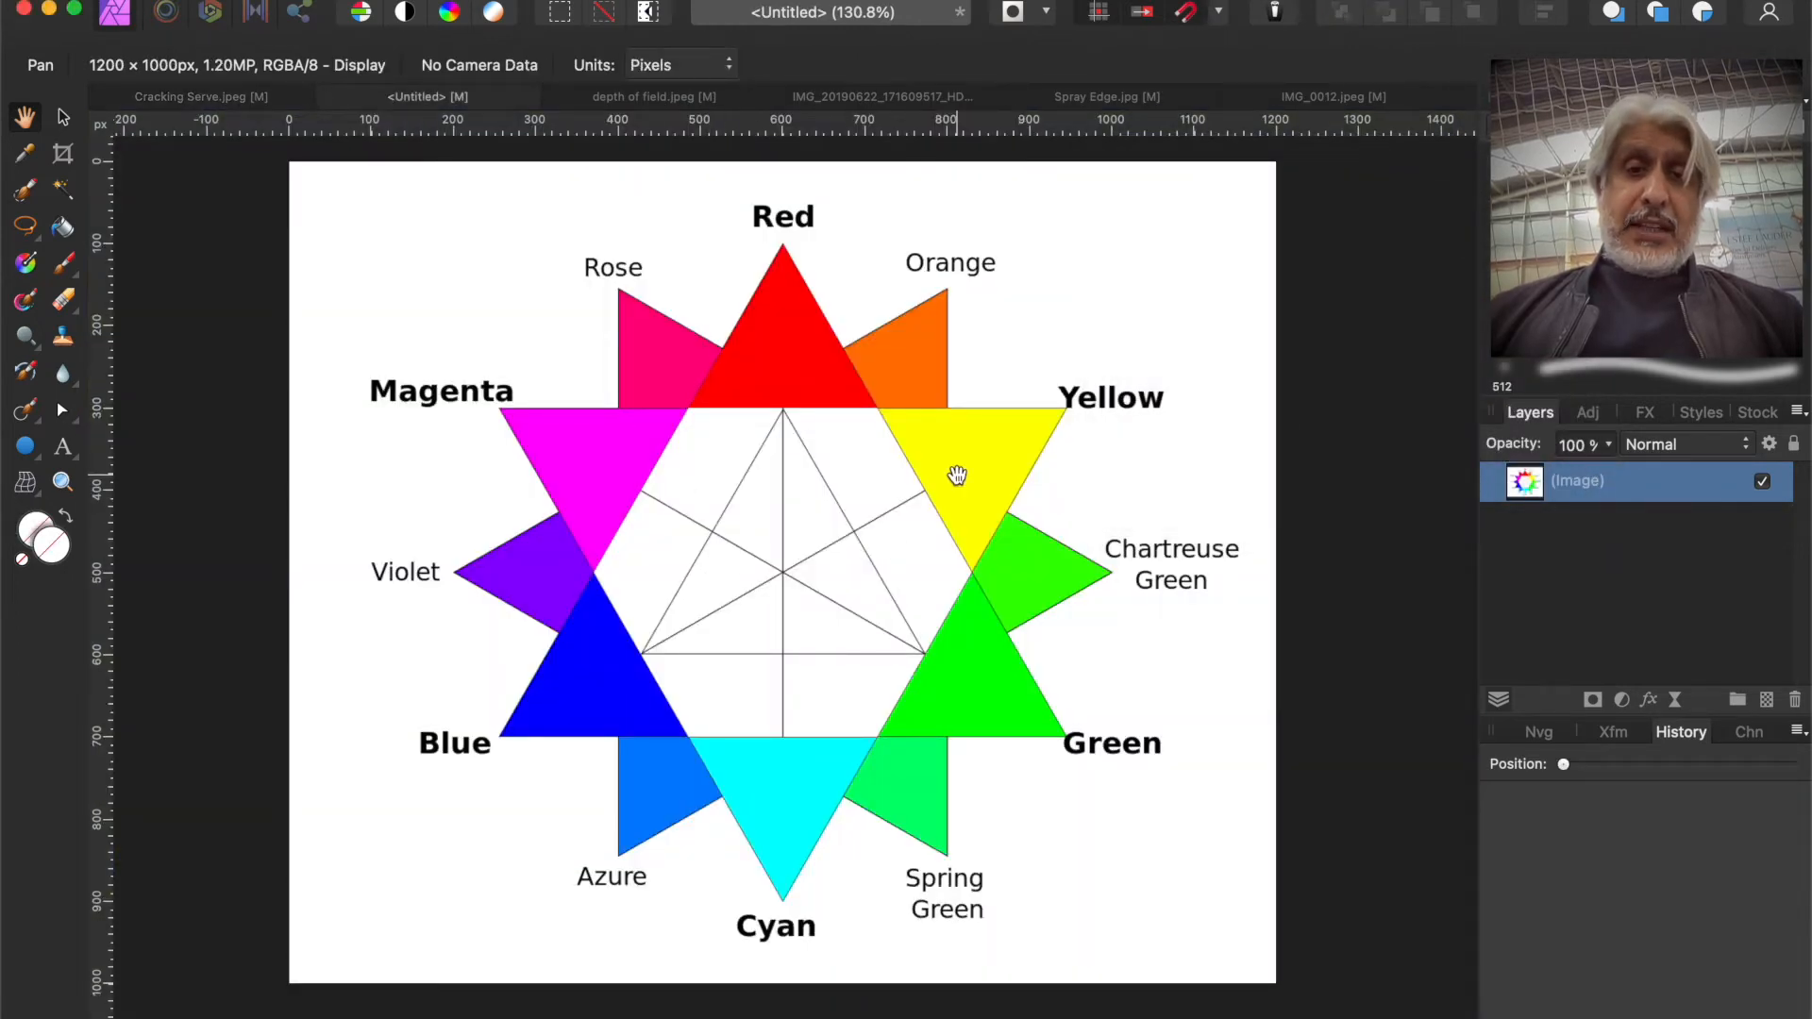
click(239, 99)
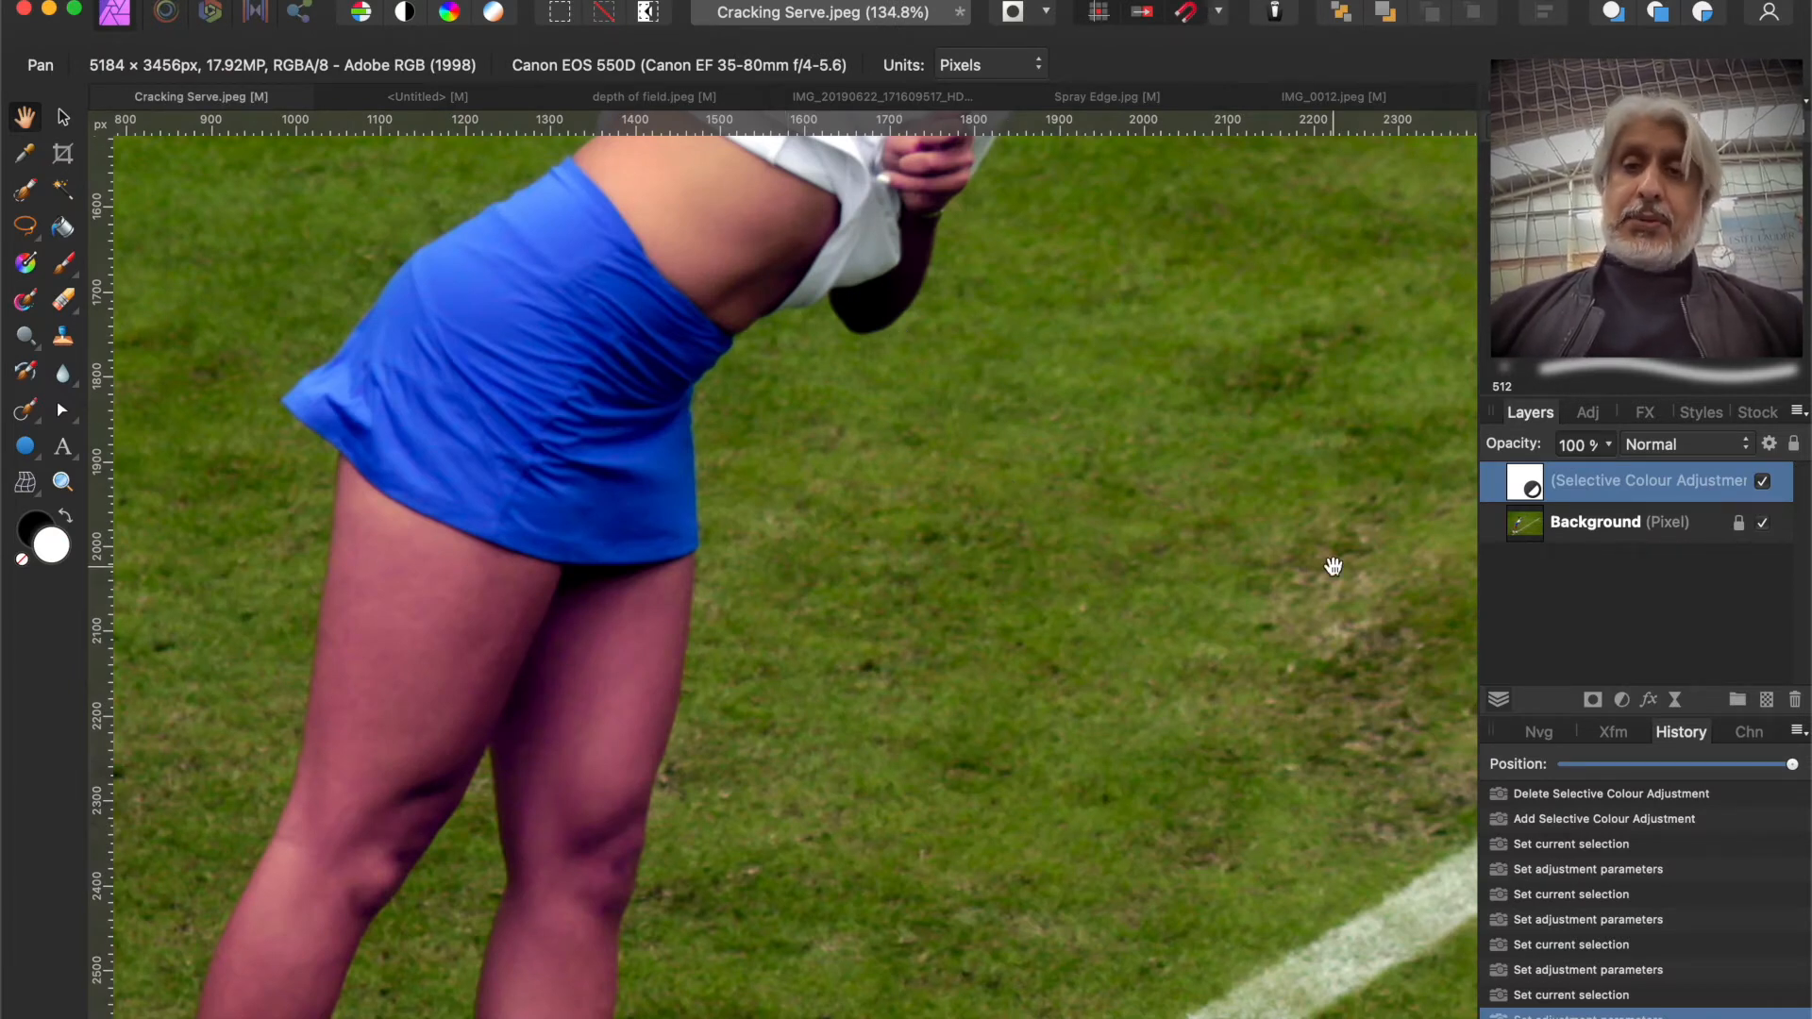
double_click(1513, 483)
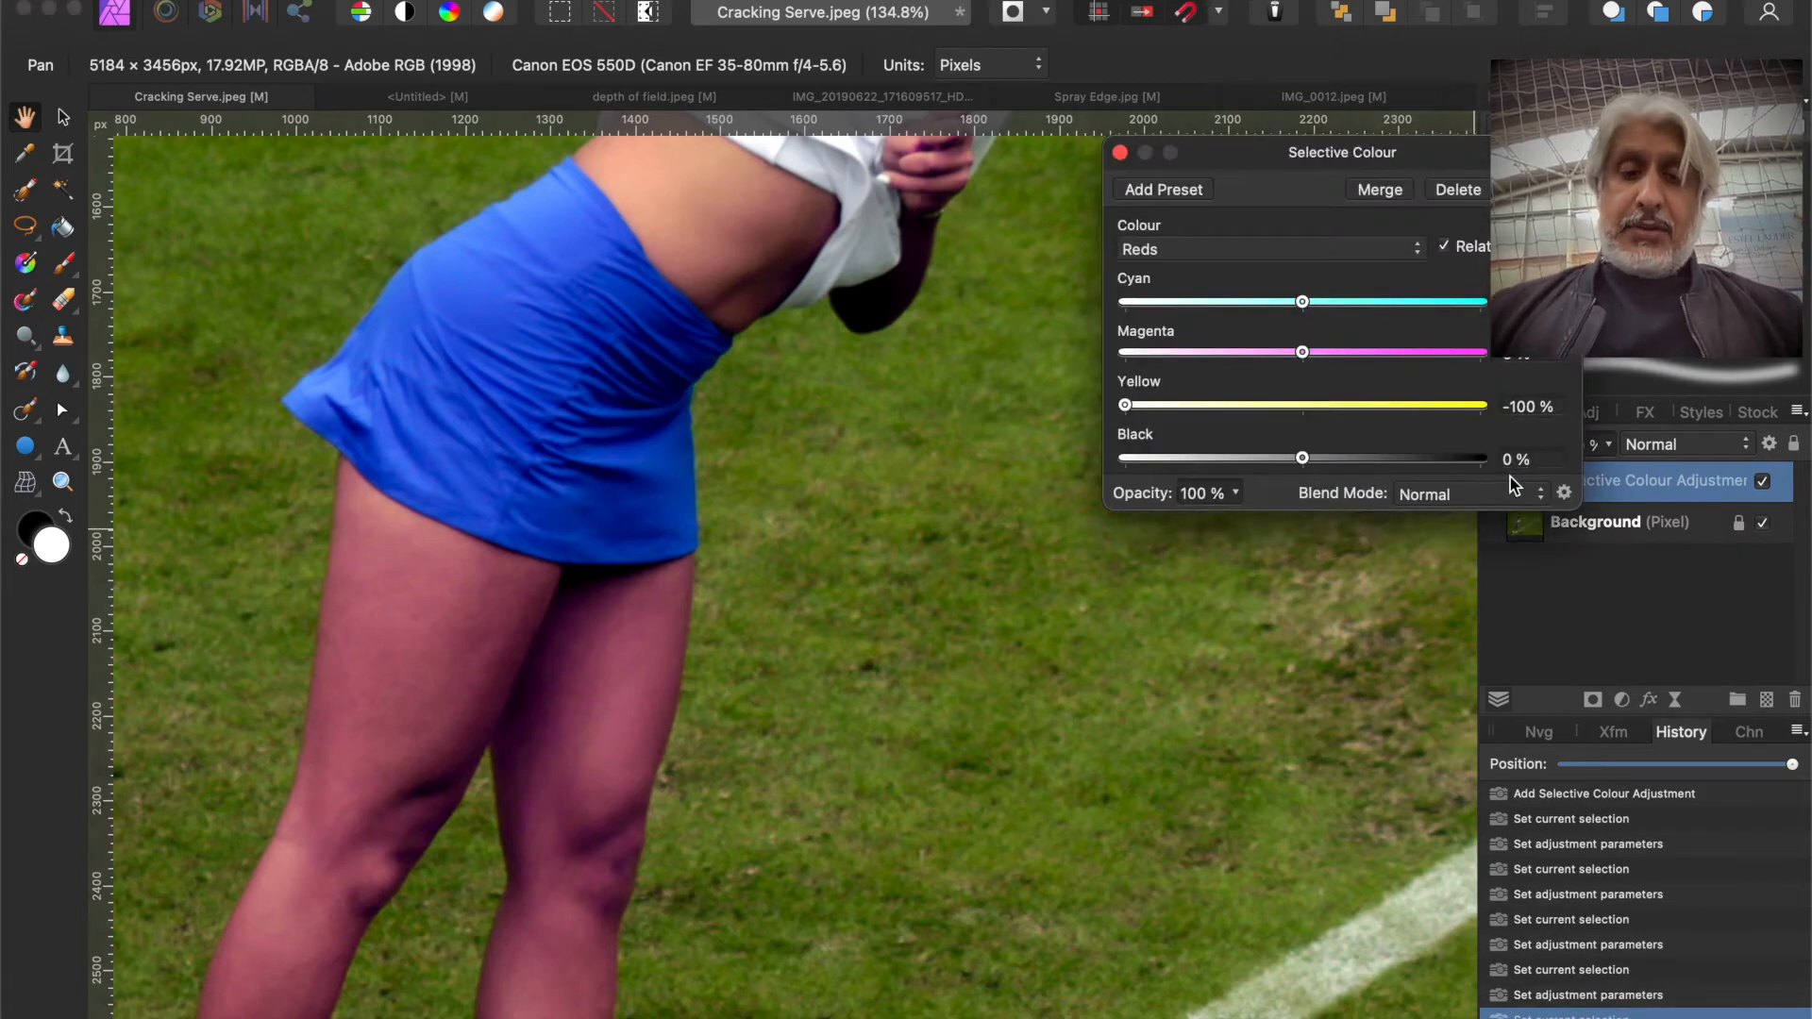
Step: Strongly reduce the Cyan in the Yellows range to turn the grass court golden brown
key(super+0)
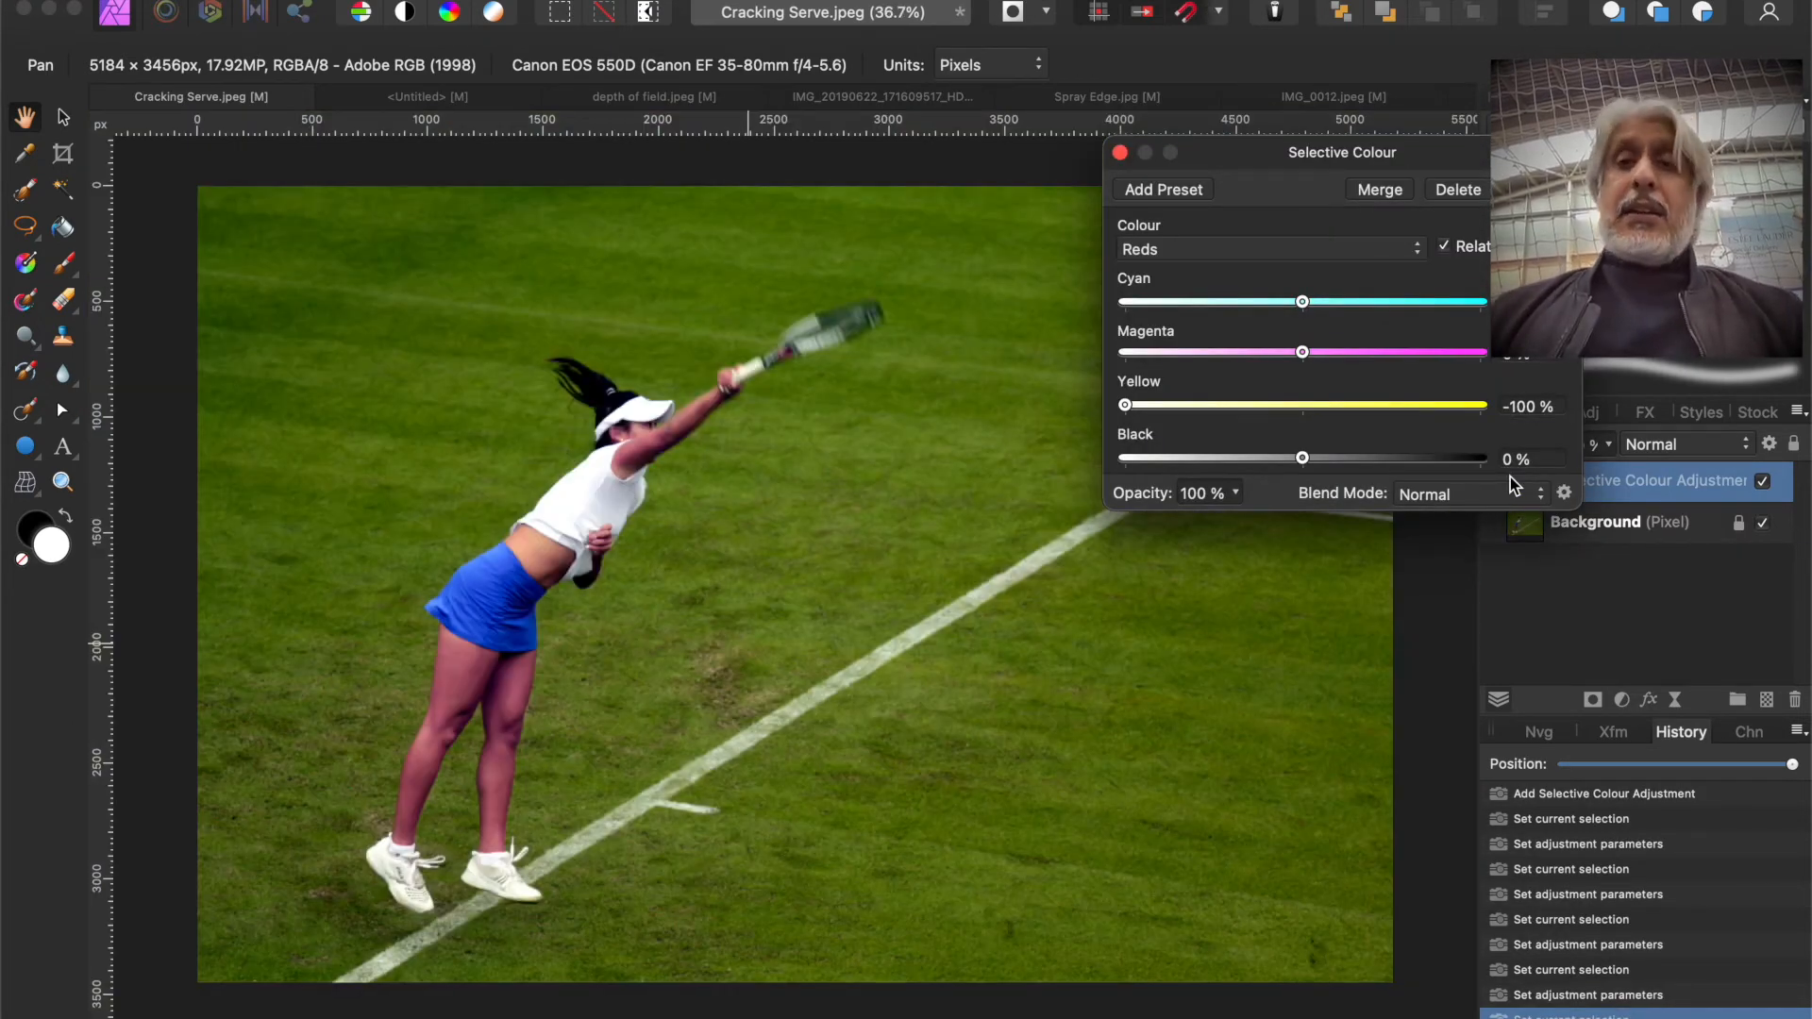
drag(1244, 156, 1378, 49)
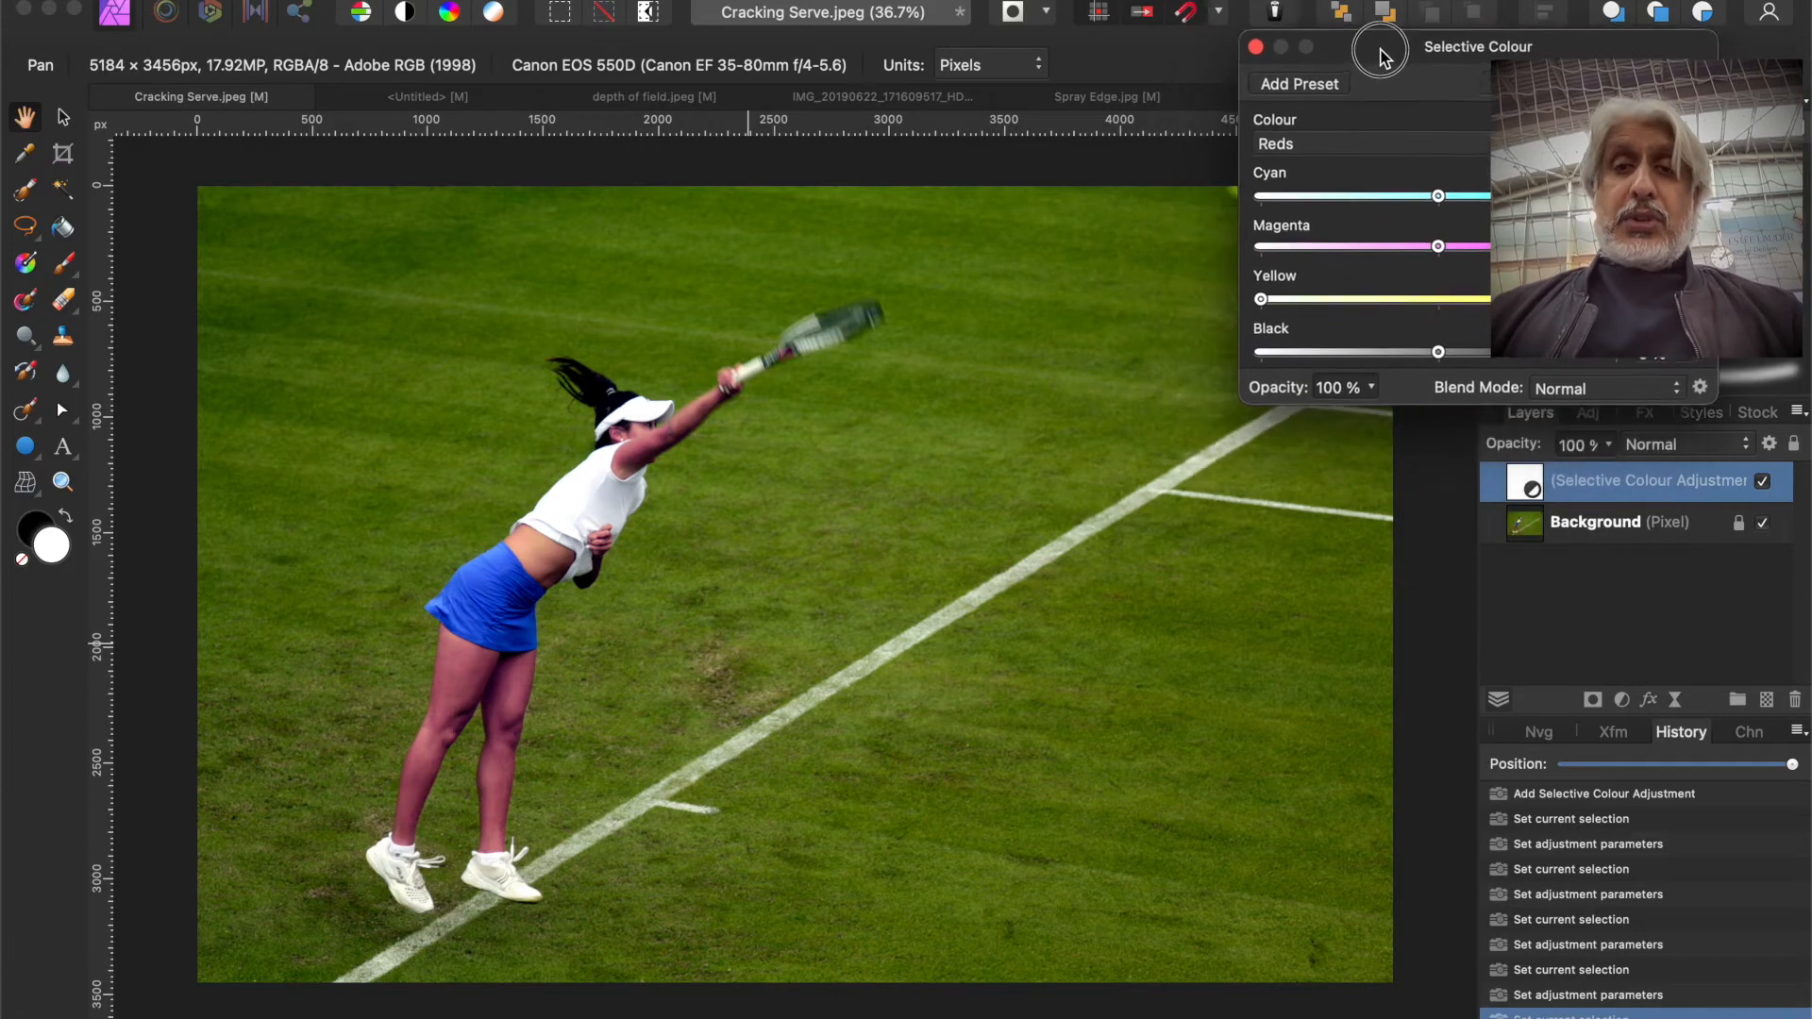
click(1434, 141)
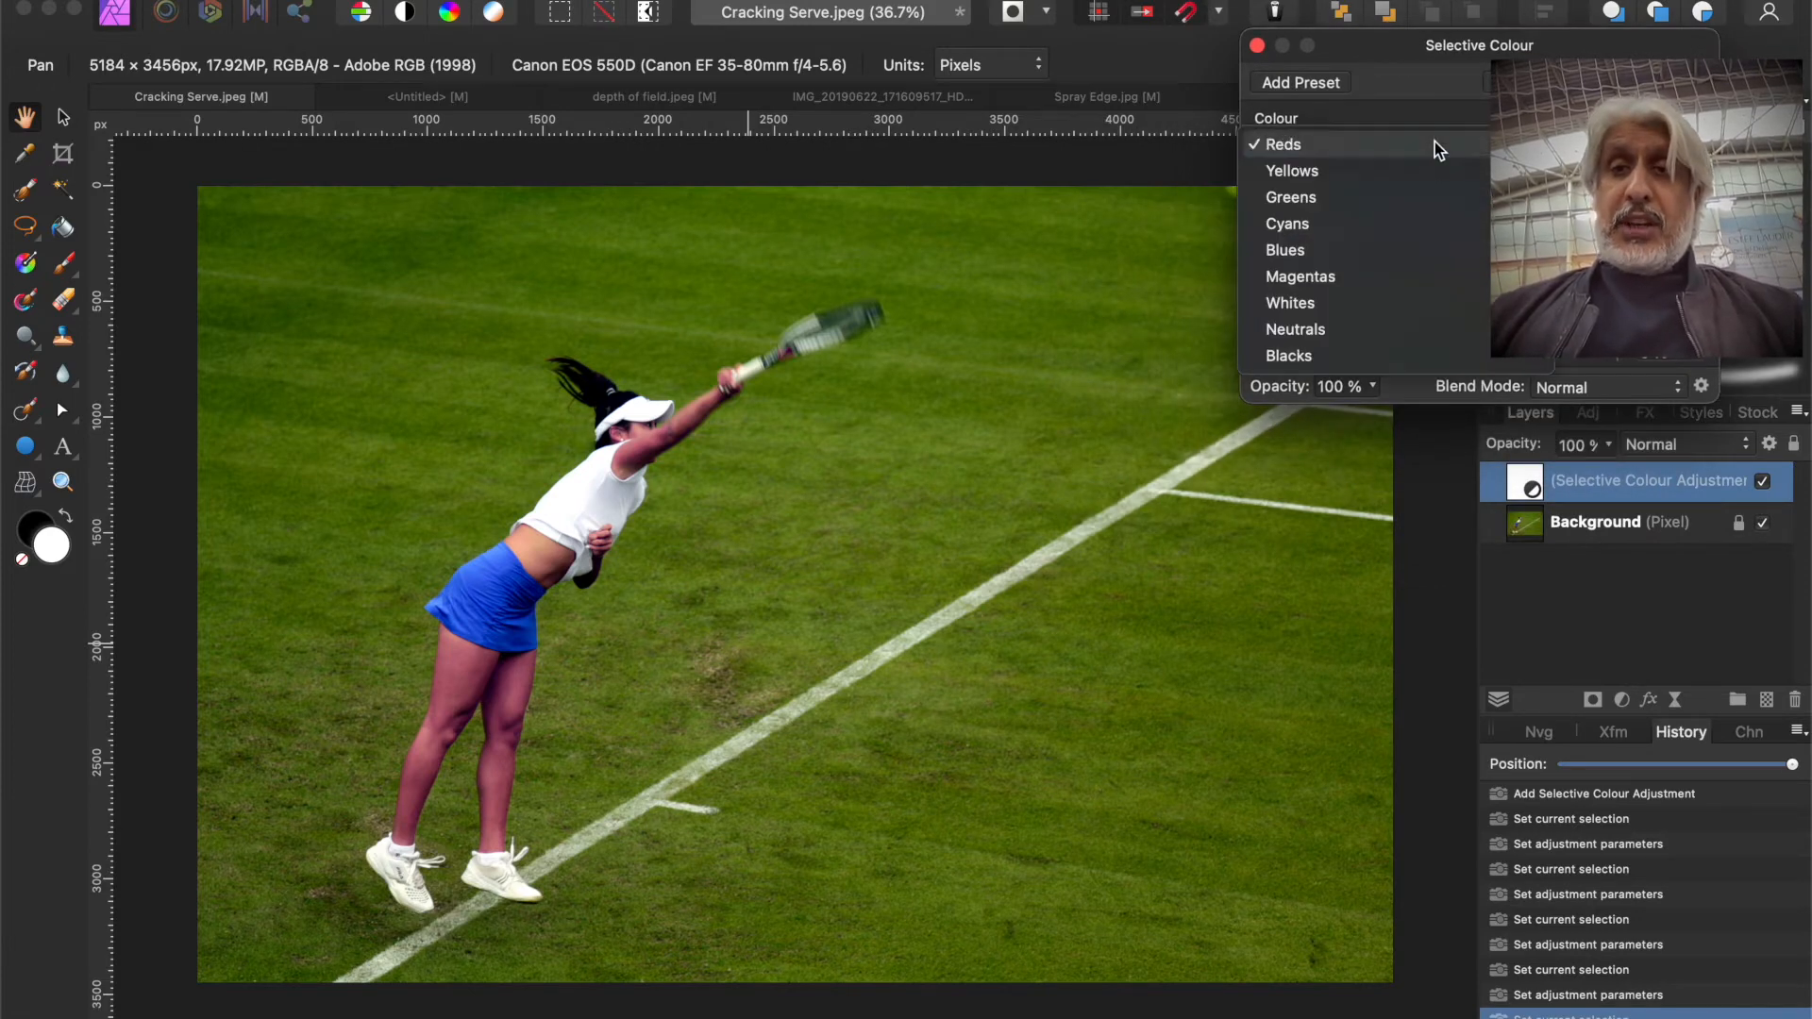
click(1427, 169)
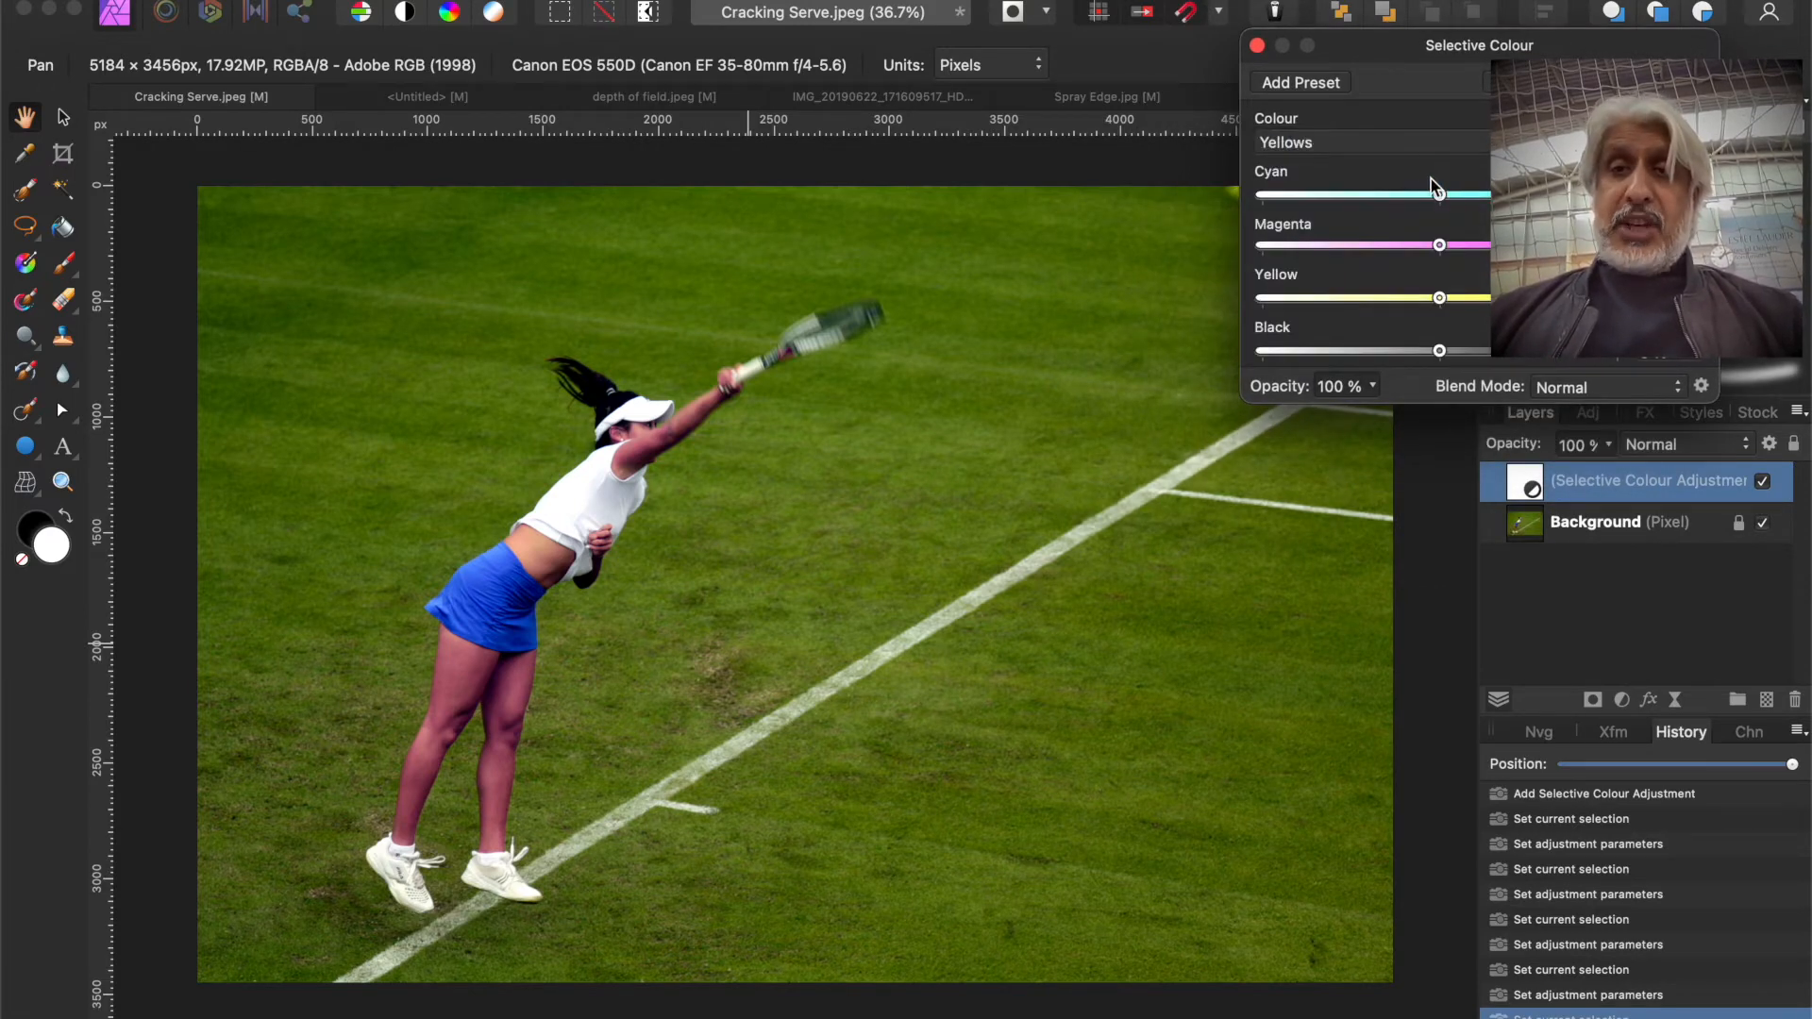
drag(1439, 194, 1309, 208)
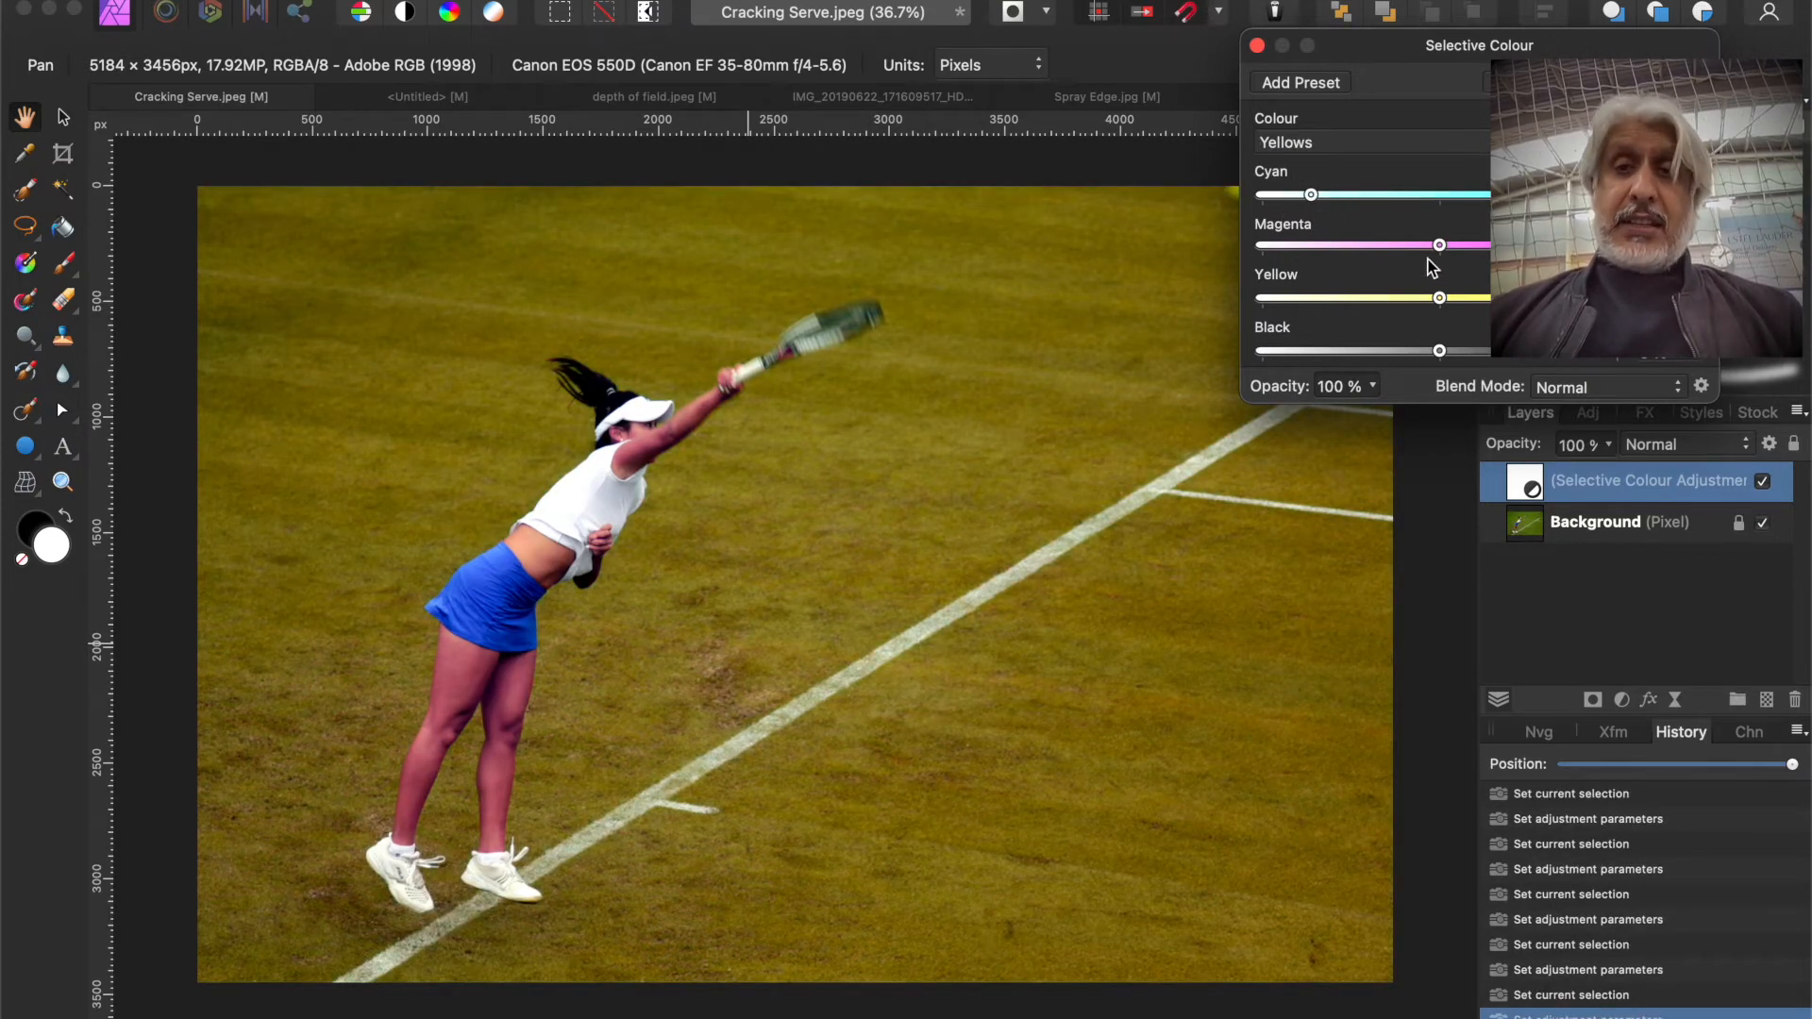
Step: Slightly raise Magenta and Yellow and lower Black in the Yellows, and lower Cyan, Magenta and Black in the Reds
drag(1440, 247, 1410, 371)
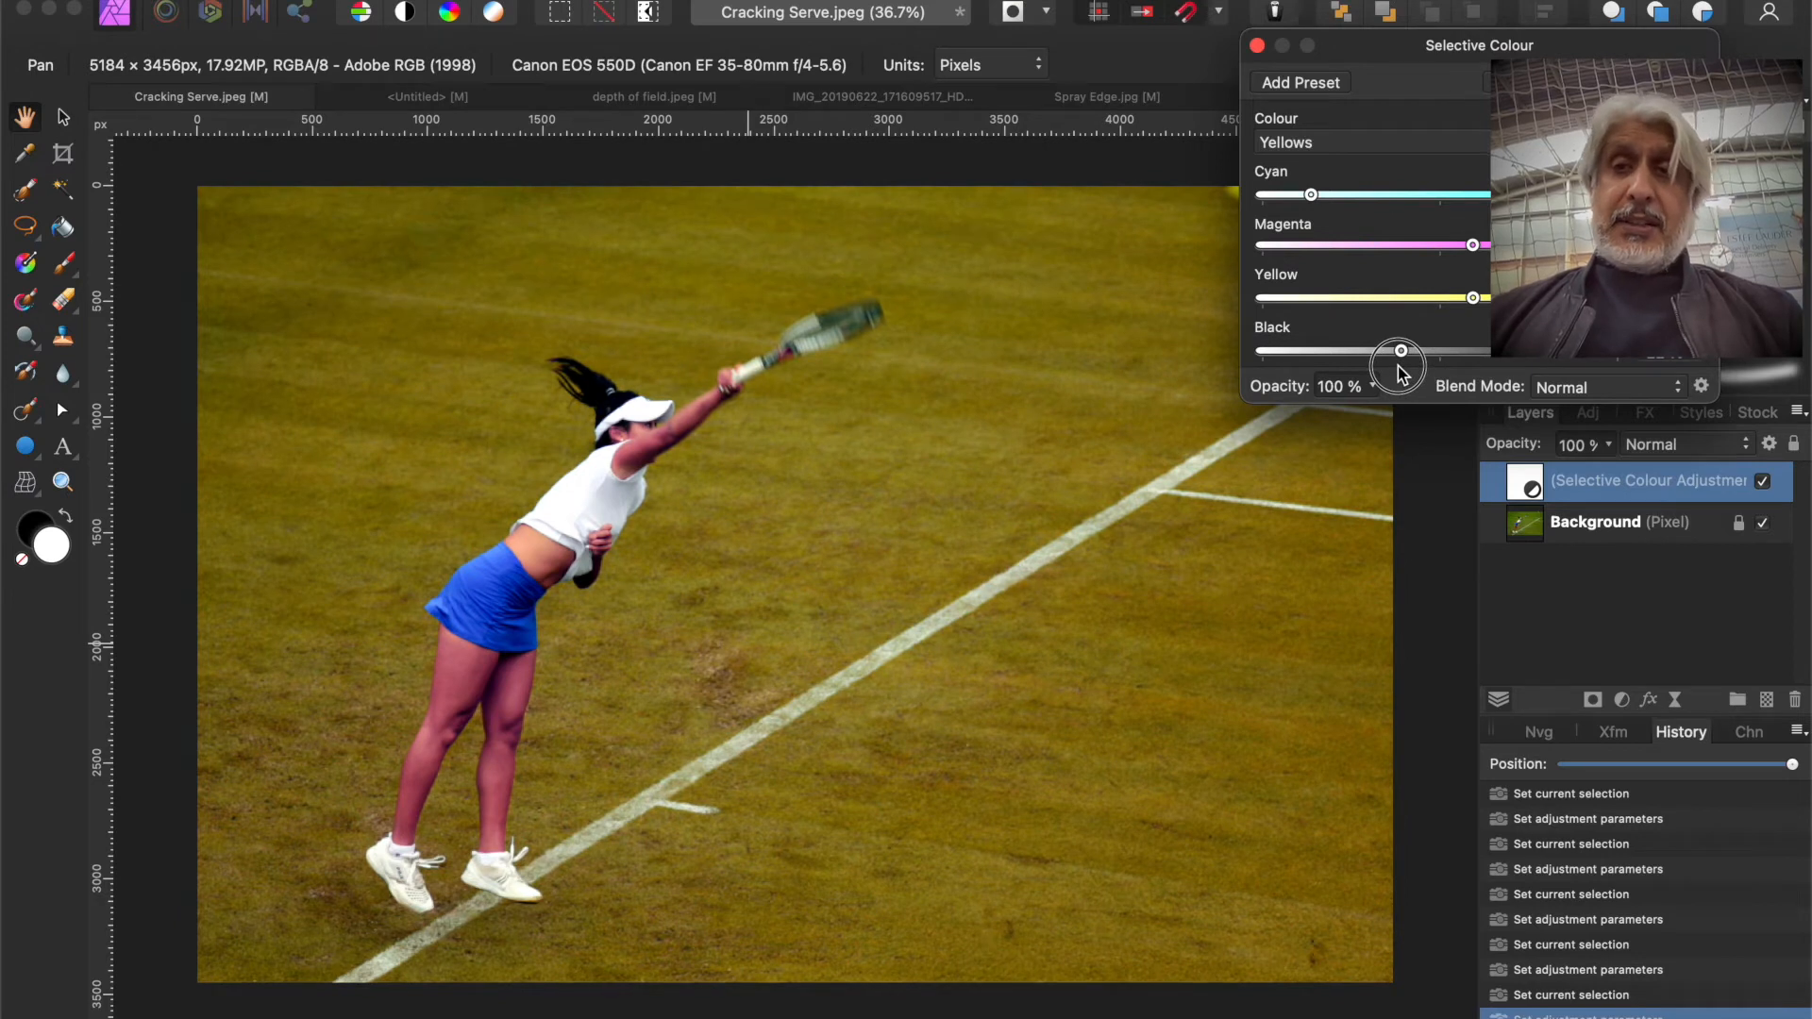
click(1408, 148)
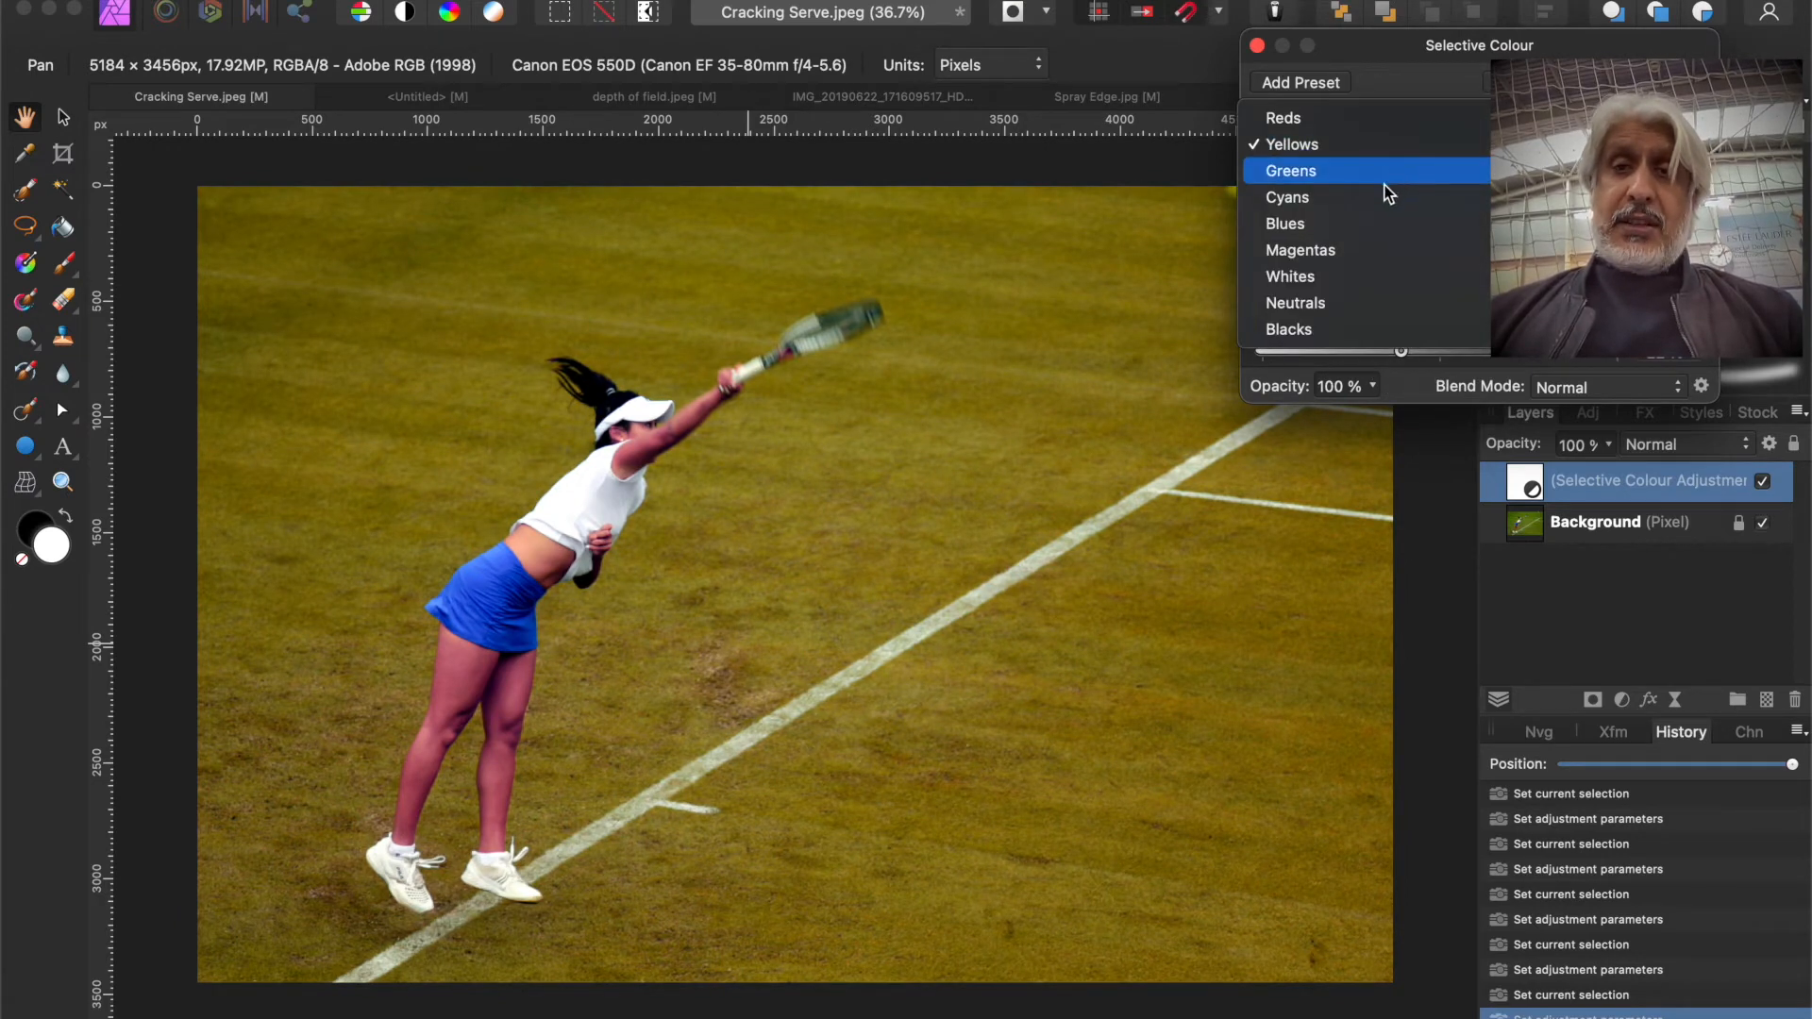
click(1357, 119)
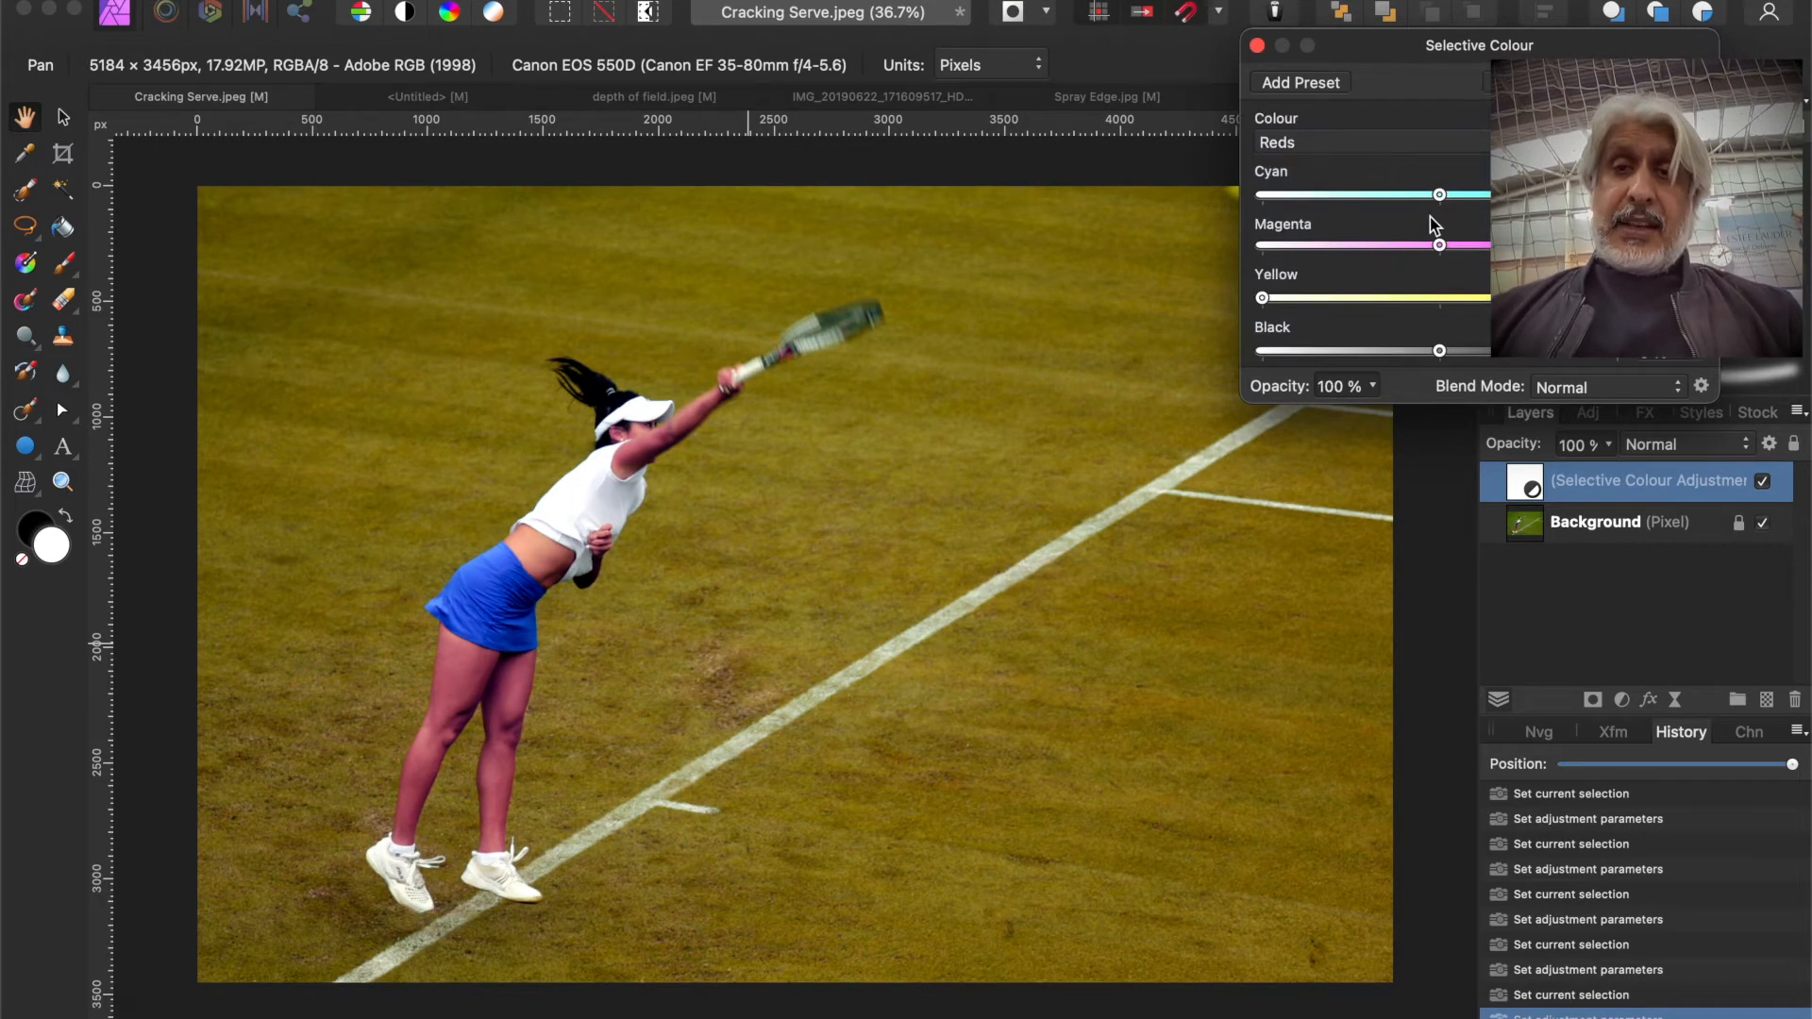
drag(1441, 201, 1334, 231)
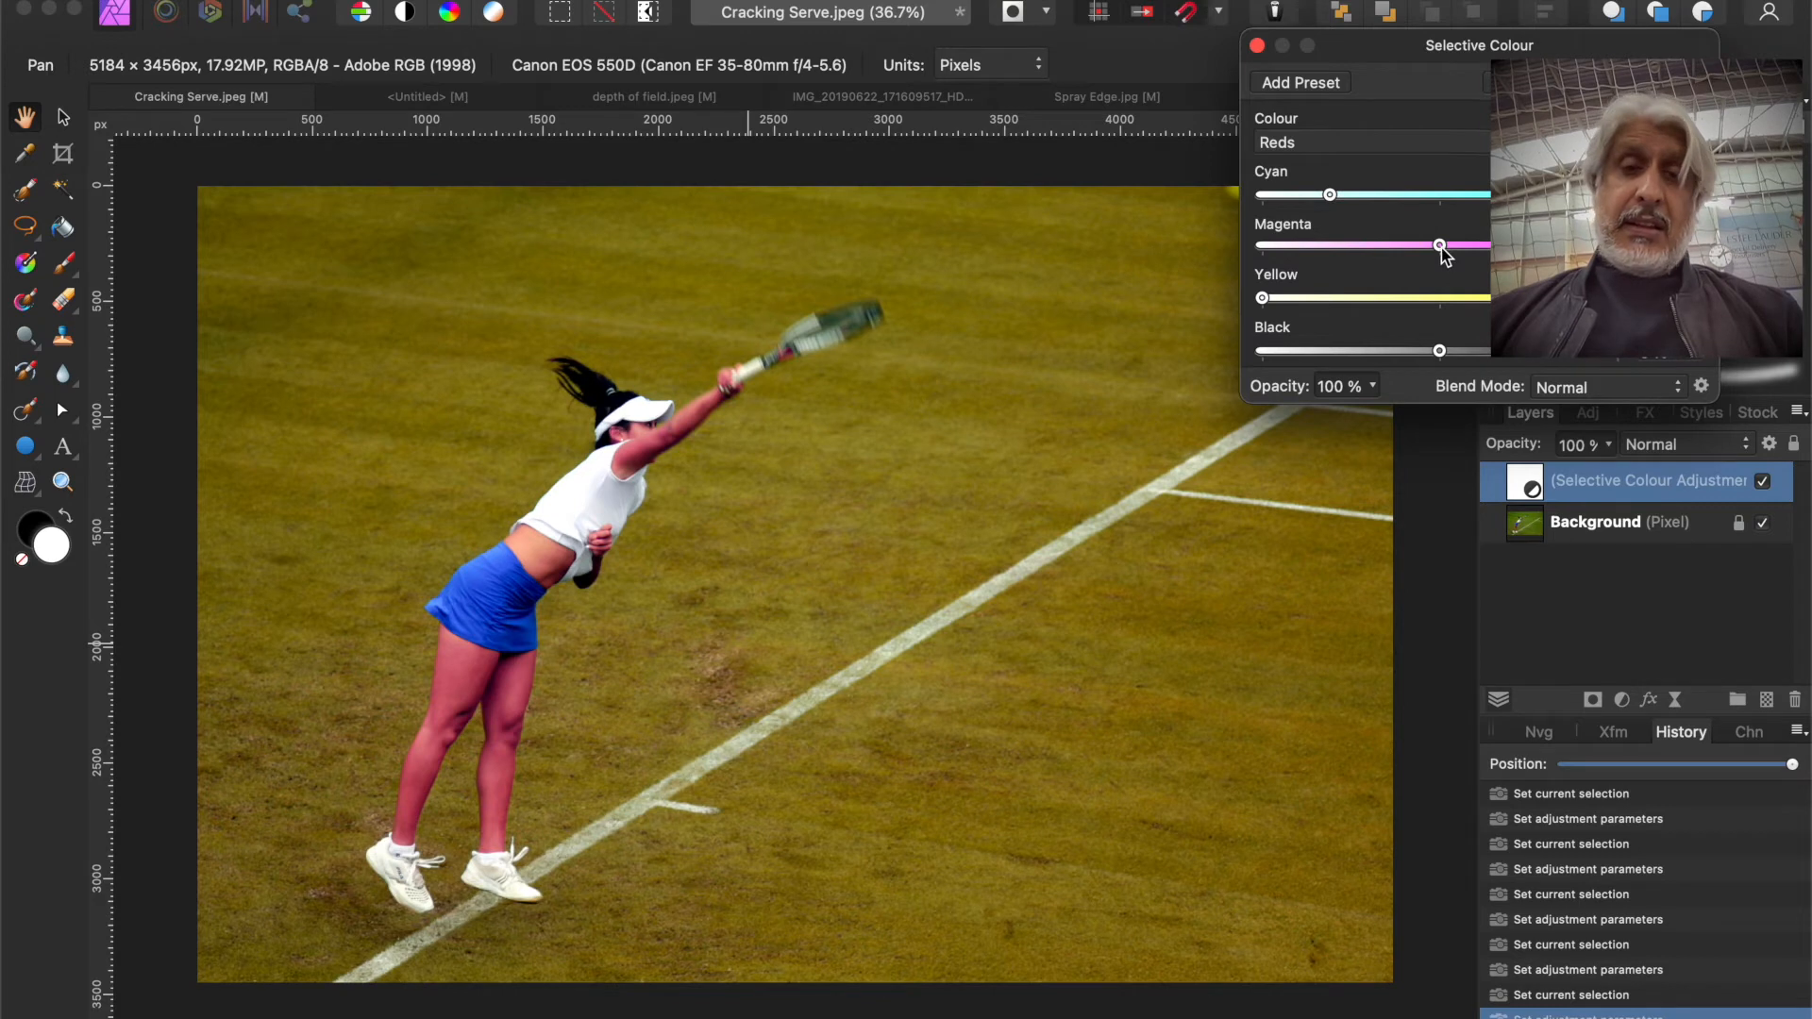
drag(1440, 247, 1372, 252)
drag(1440, 351, 1334, 364)
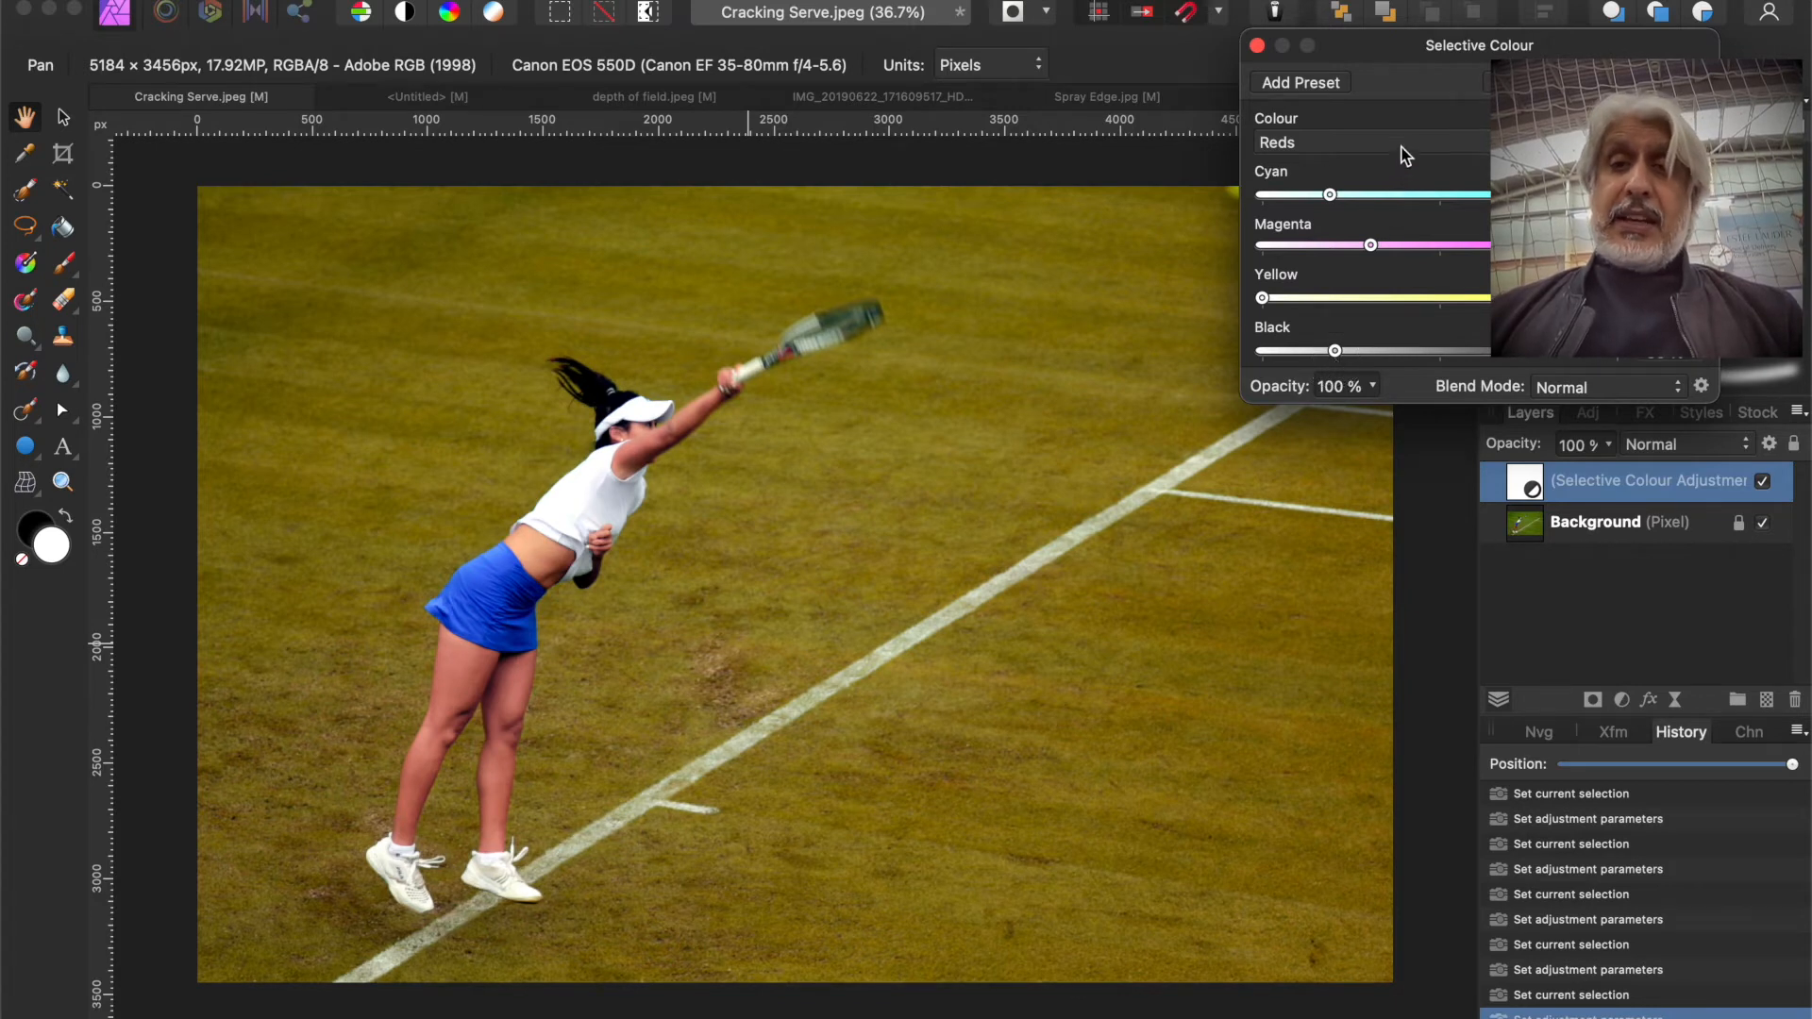
Step: In the Whites range, set Cyan to its minimum and strongly lower Magenta, Yellow and Black to clean up the court lines and white clothing
click(1395, 142)
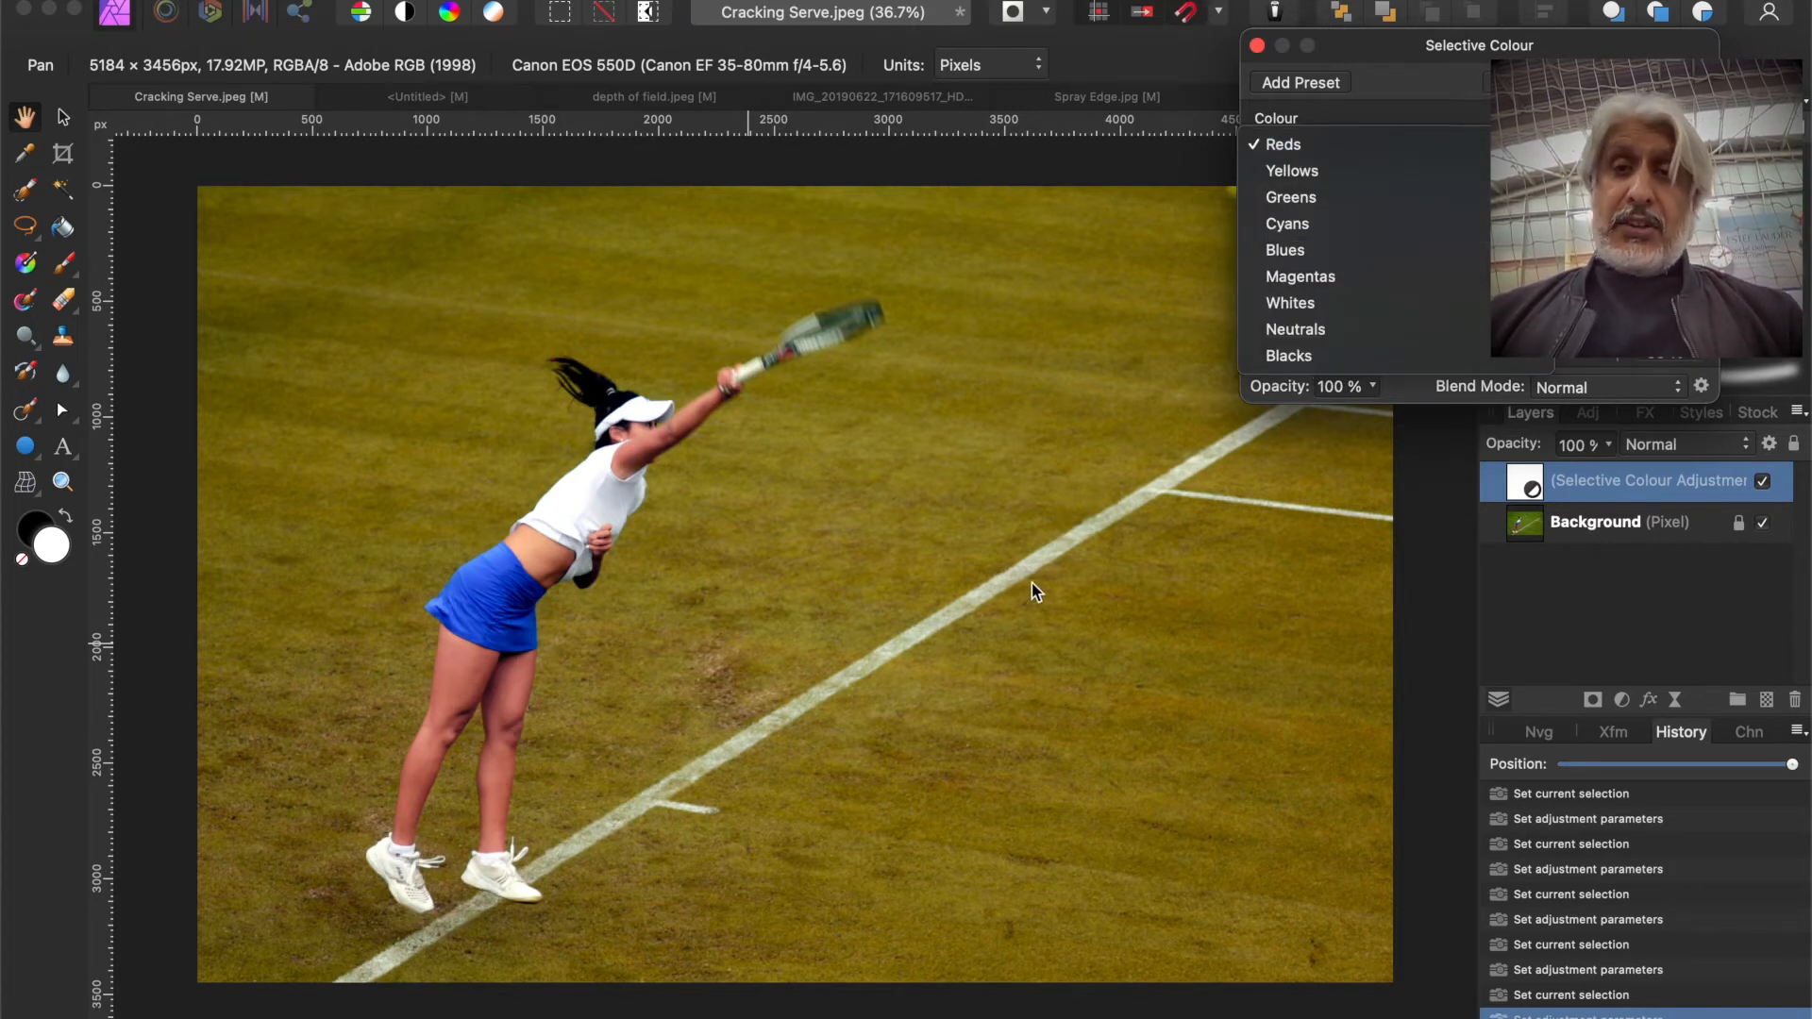
click(1291, 310)
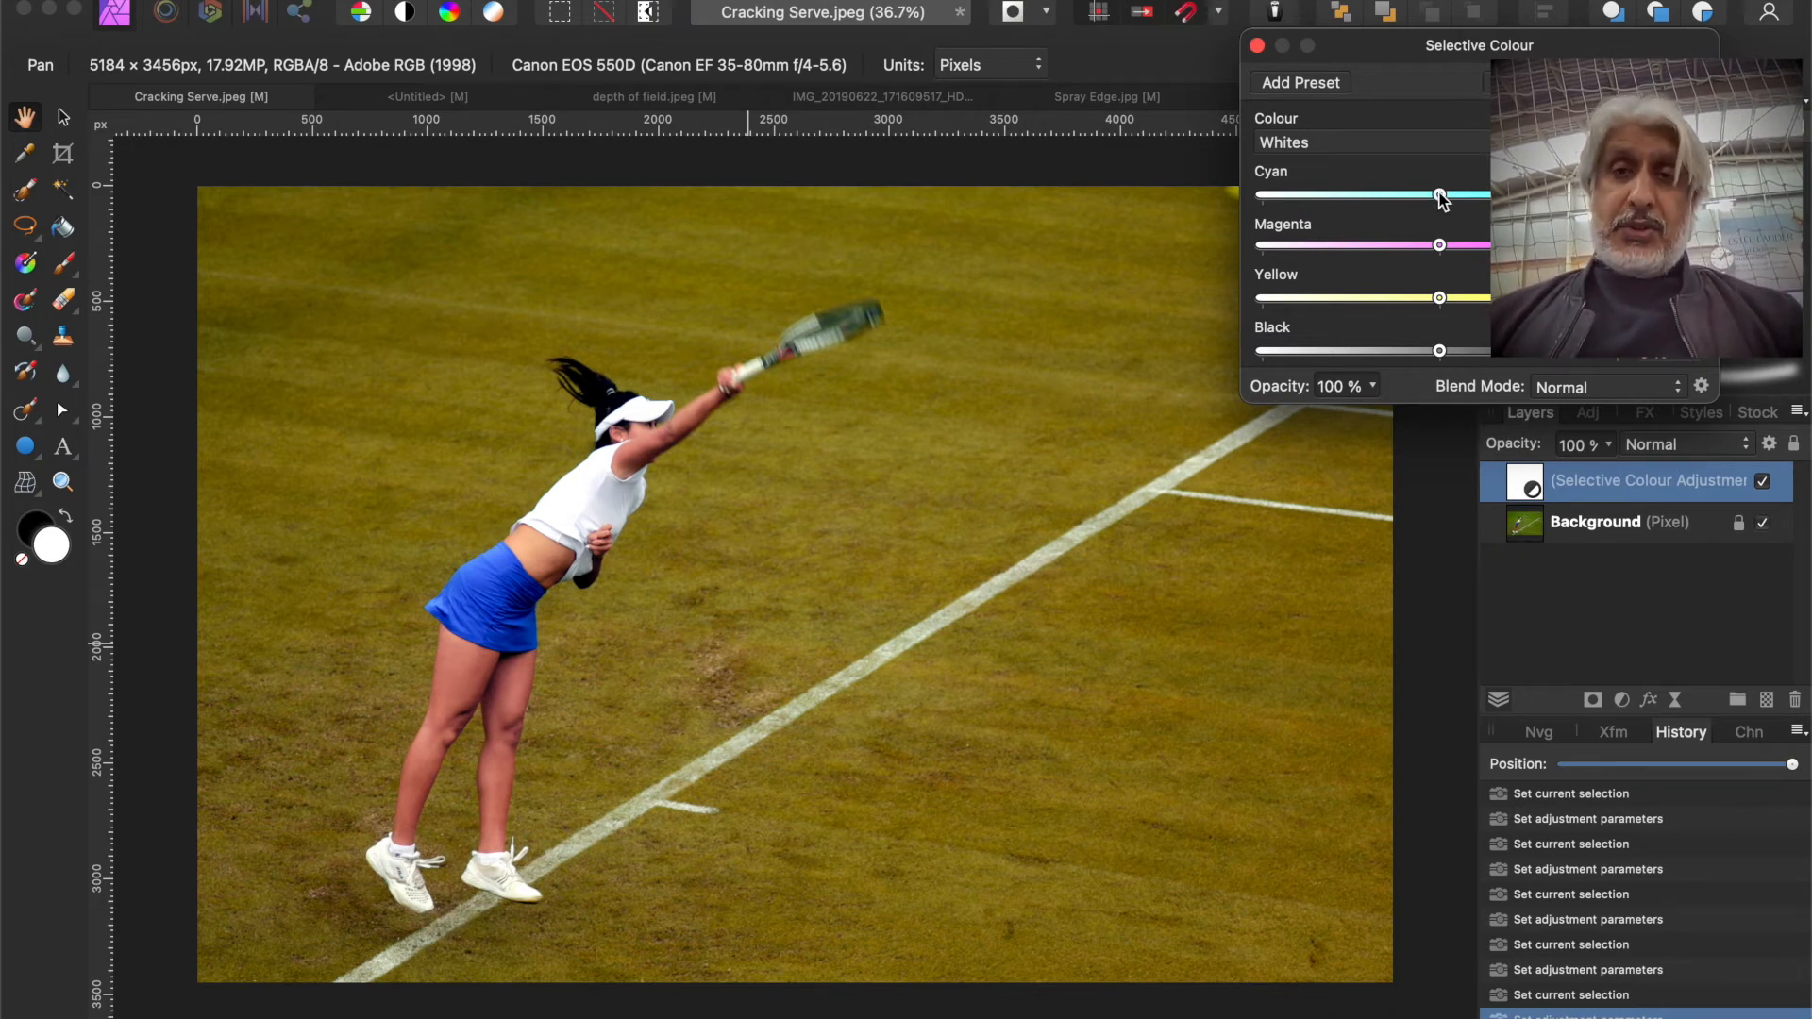
drag(1441, 196, 1360, 194)
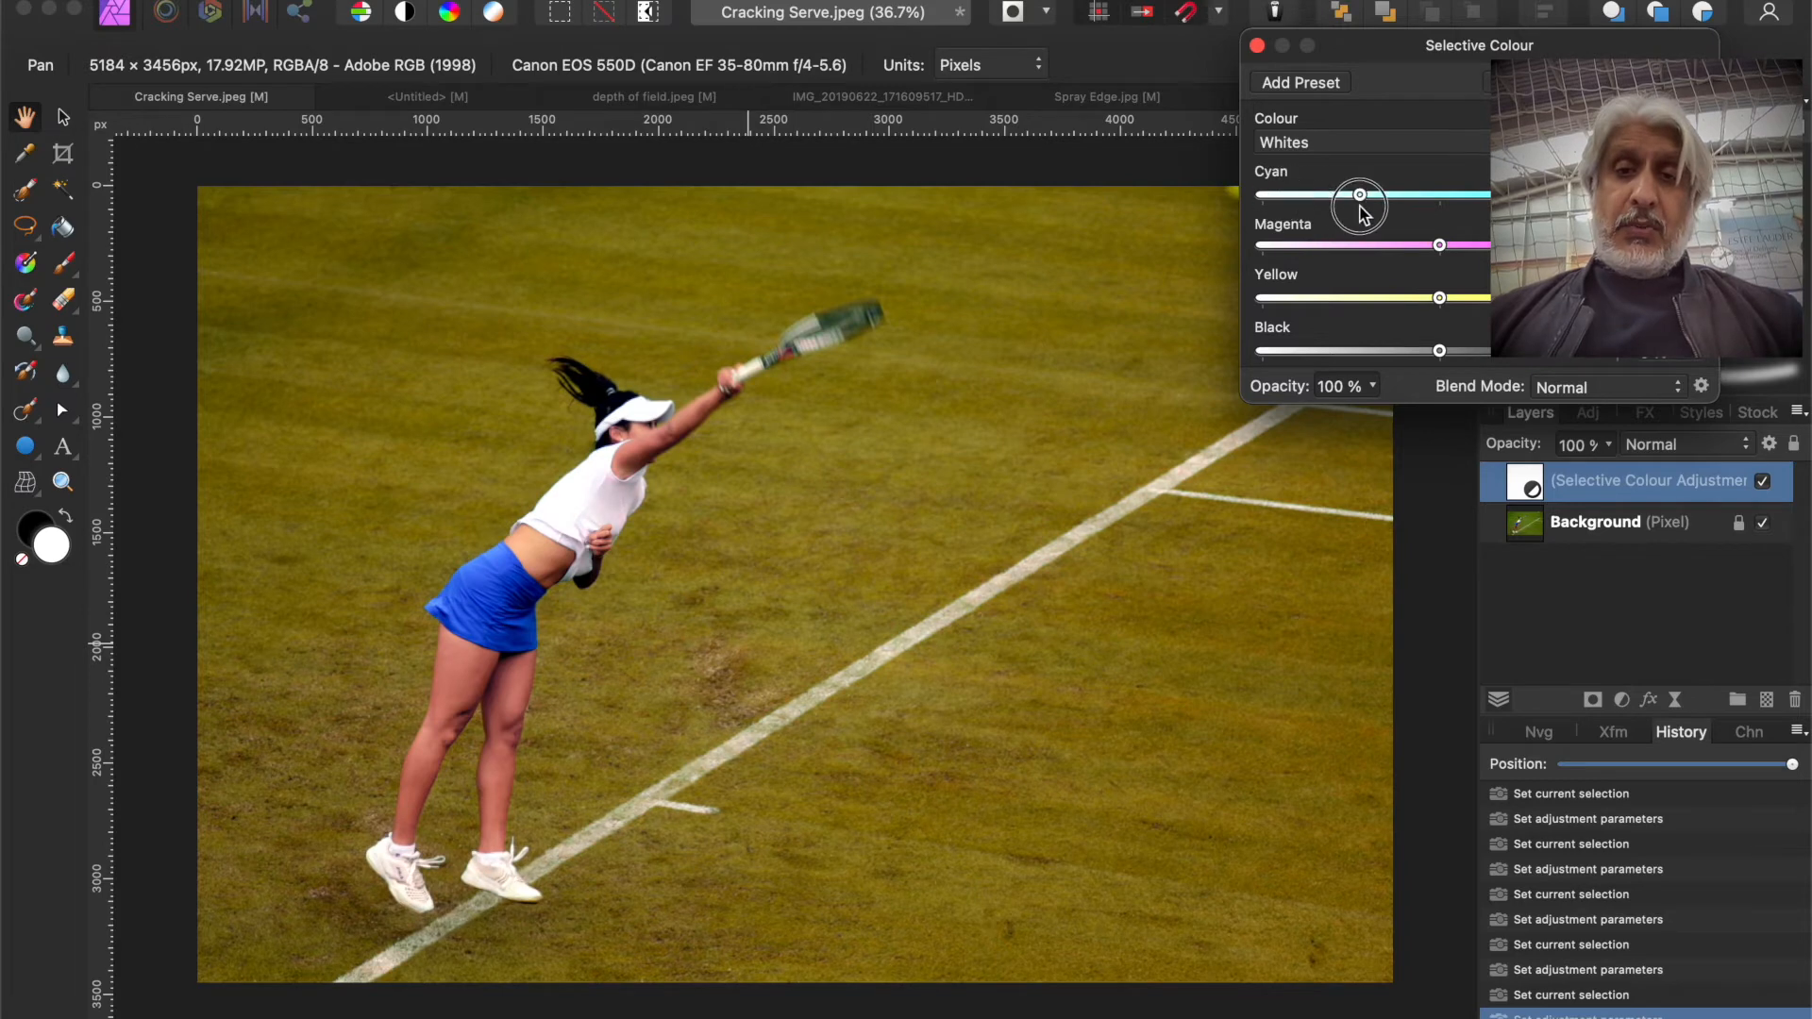
scroll(910, 623, up, 5)
scroll(912, 627, up, 1)
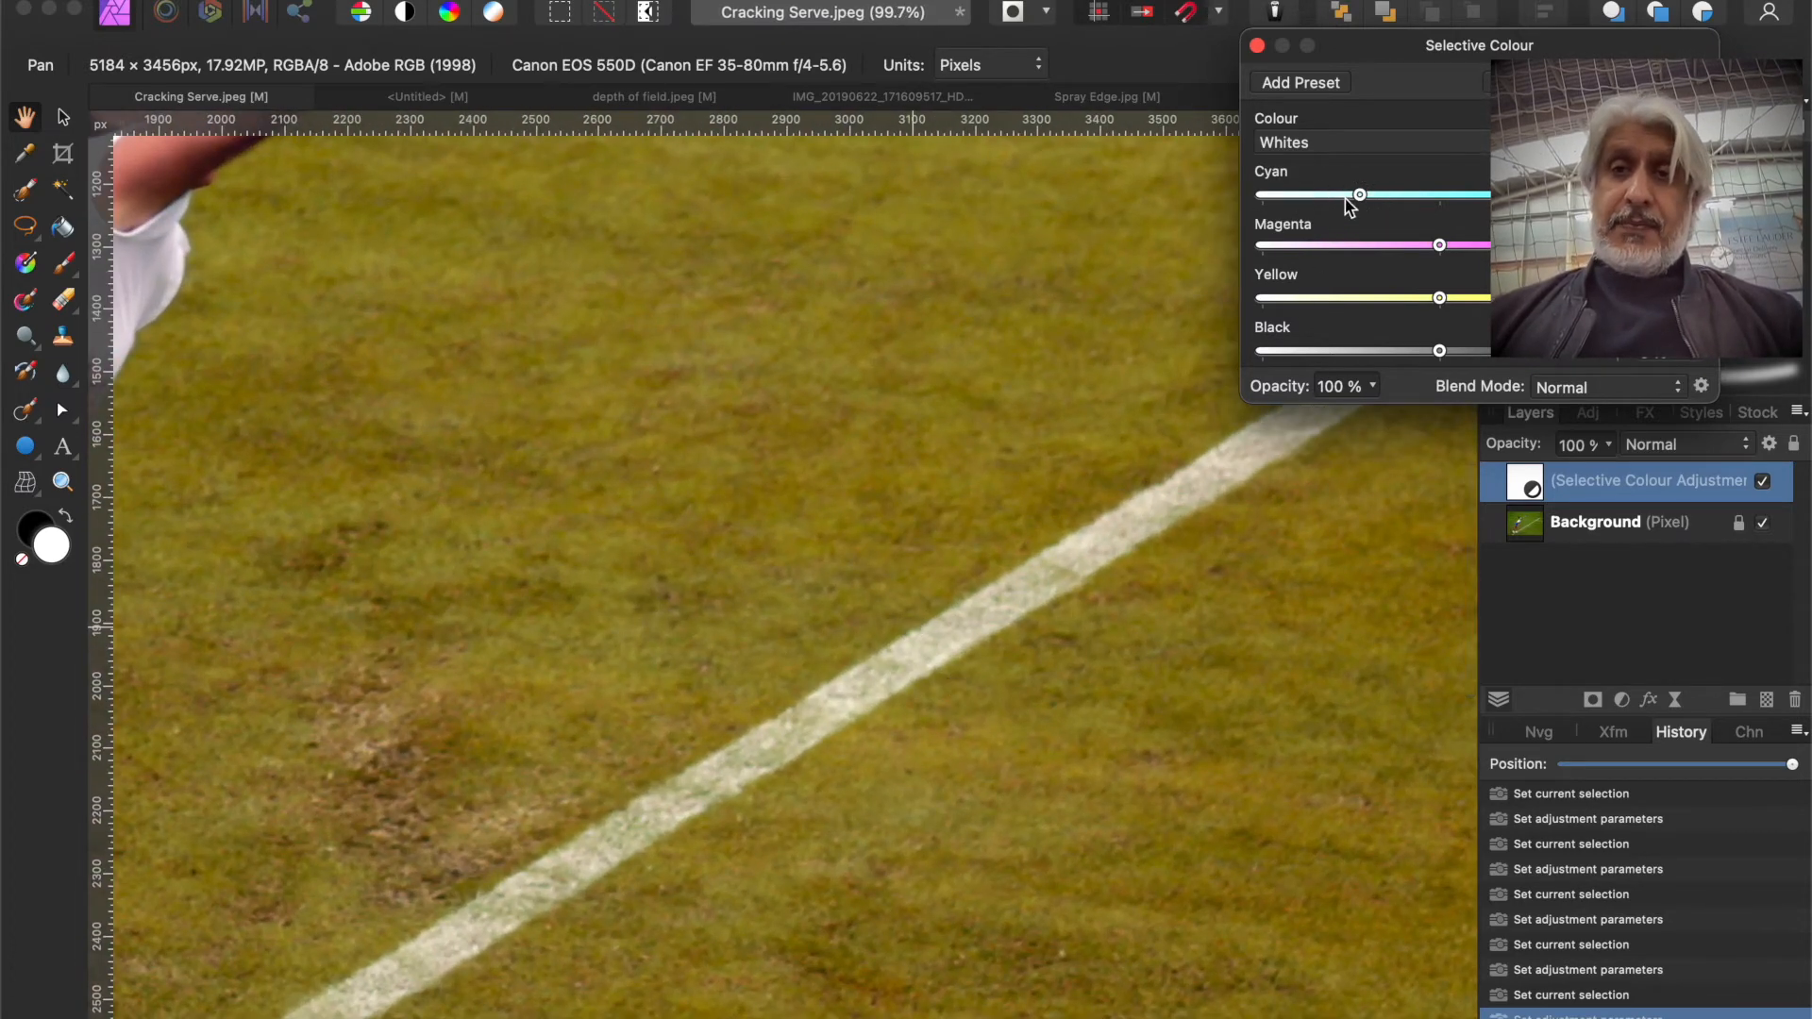
drag(1361, 199, 1229, 227)
drag(1440, 246, 1315, 275)
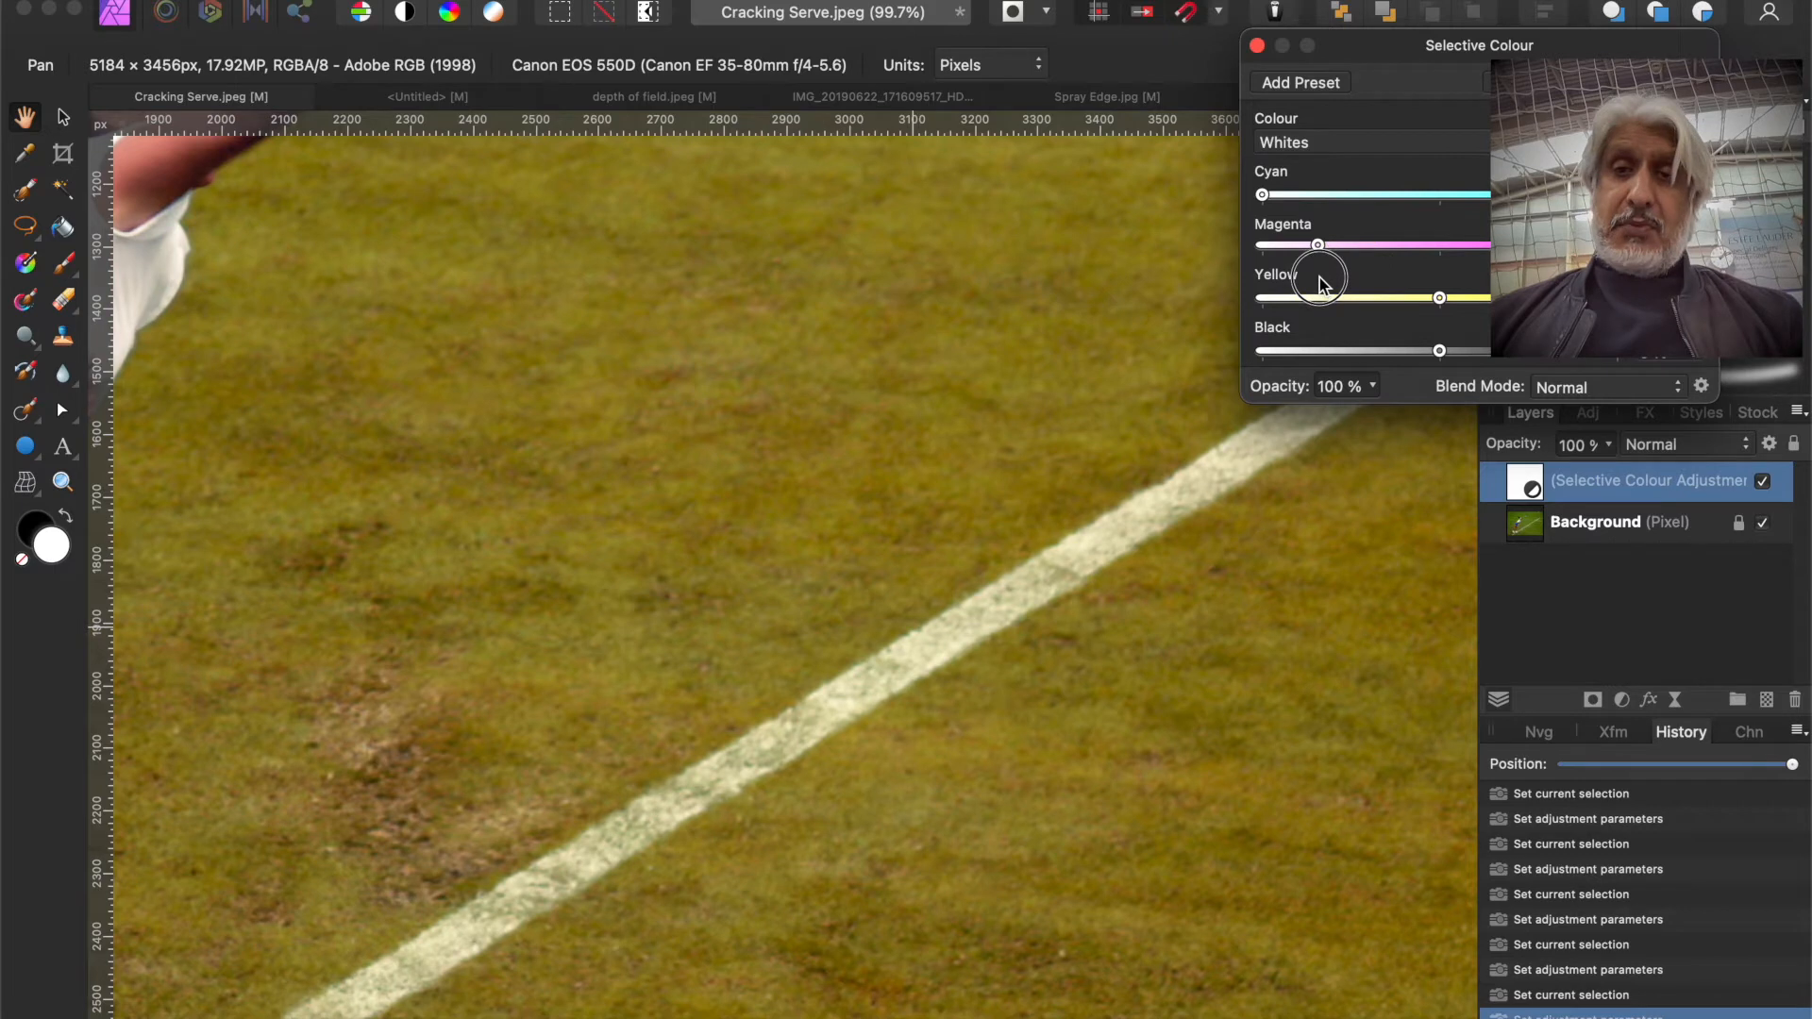
drag(1440, 299, 1306, 308)
drag(1442, 353, 1300, 358)
key(super+0)
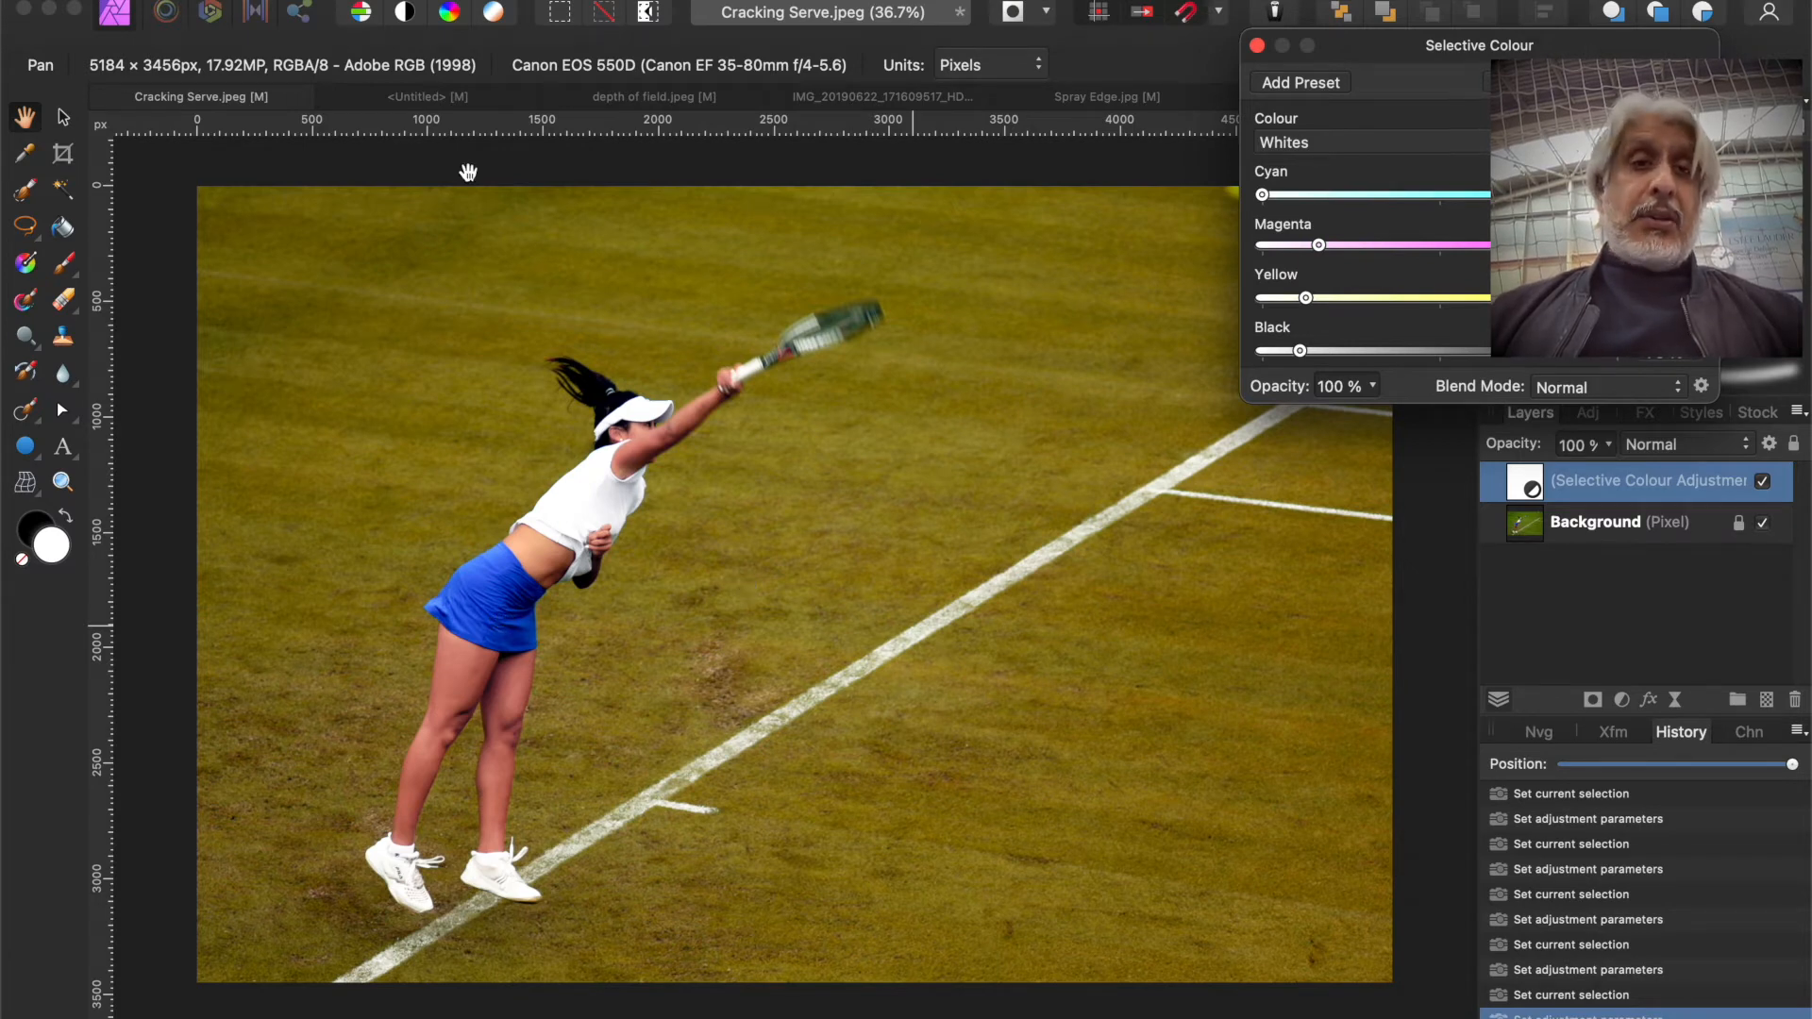
Step: Check yellow on the colour wheel, and reopen the photo's Selective Colour adjustment
click(428, 94)
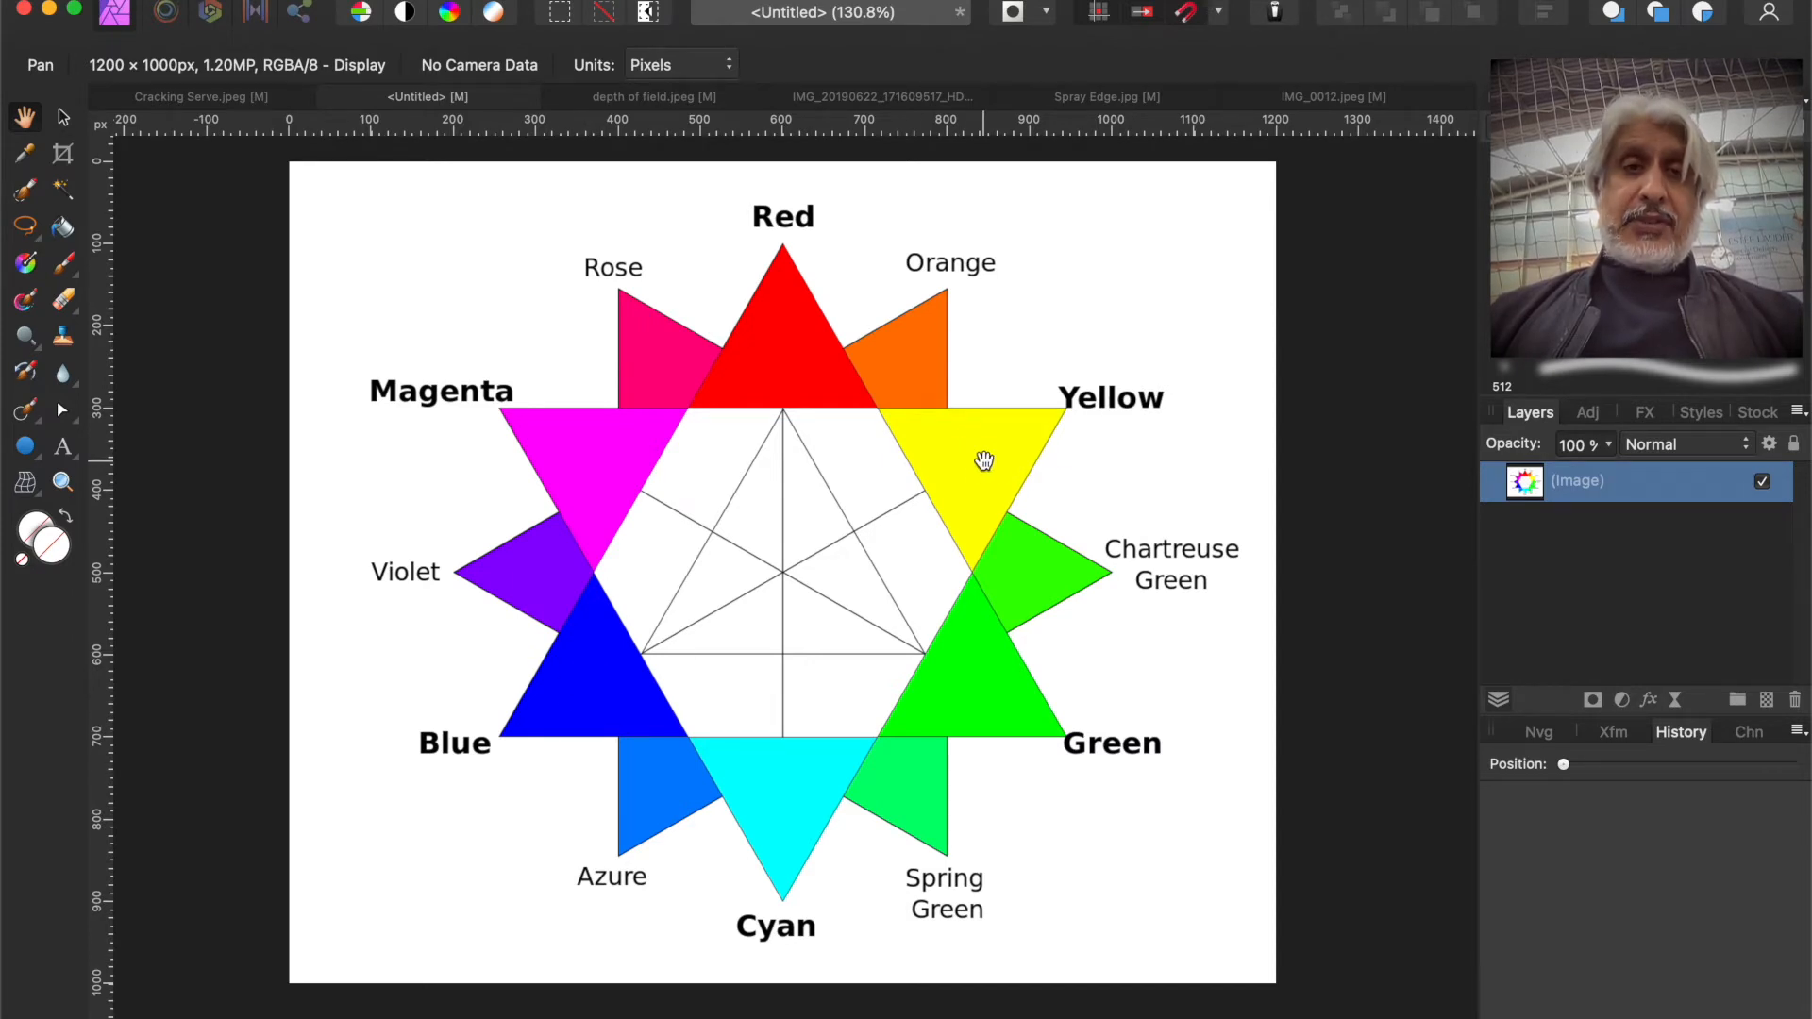
click(229, 96)
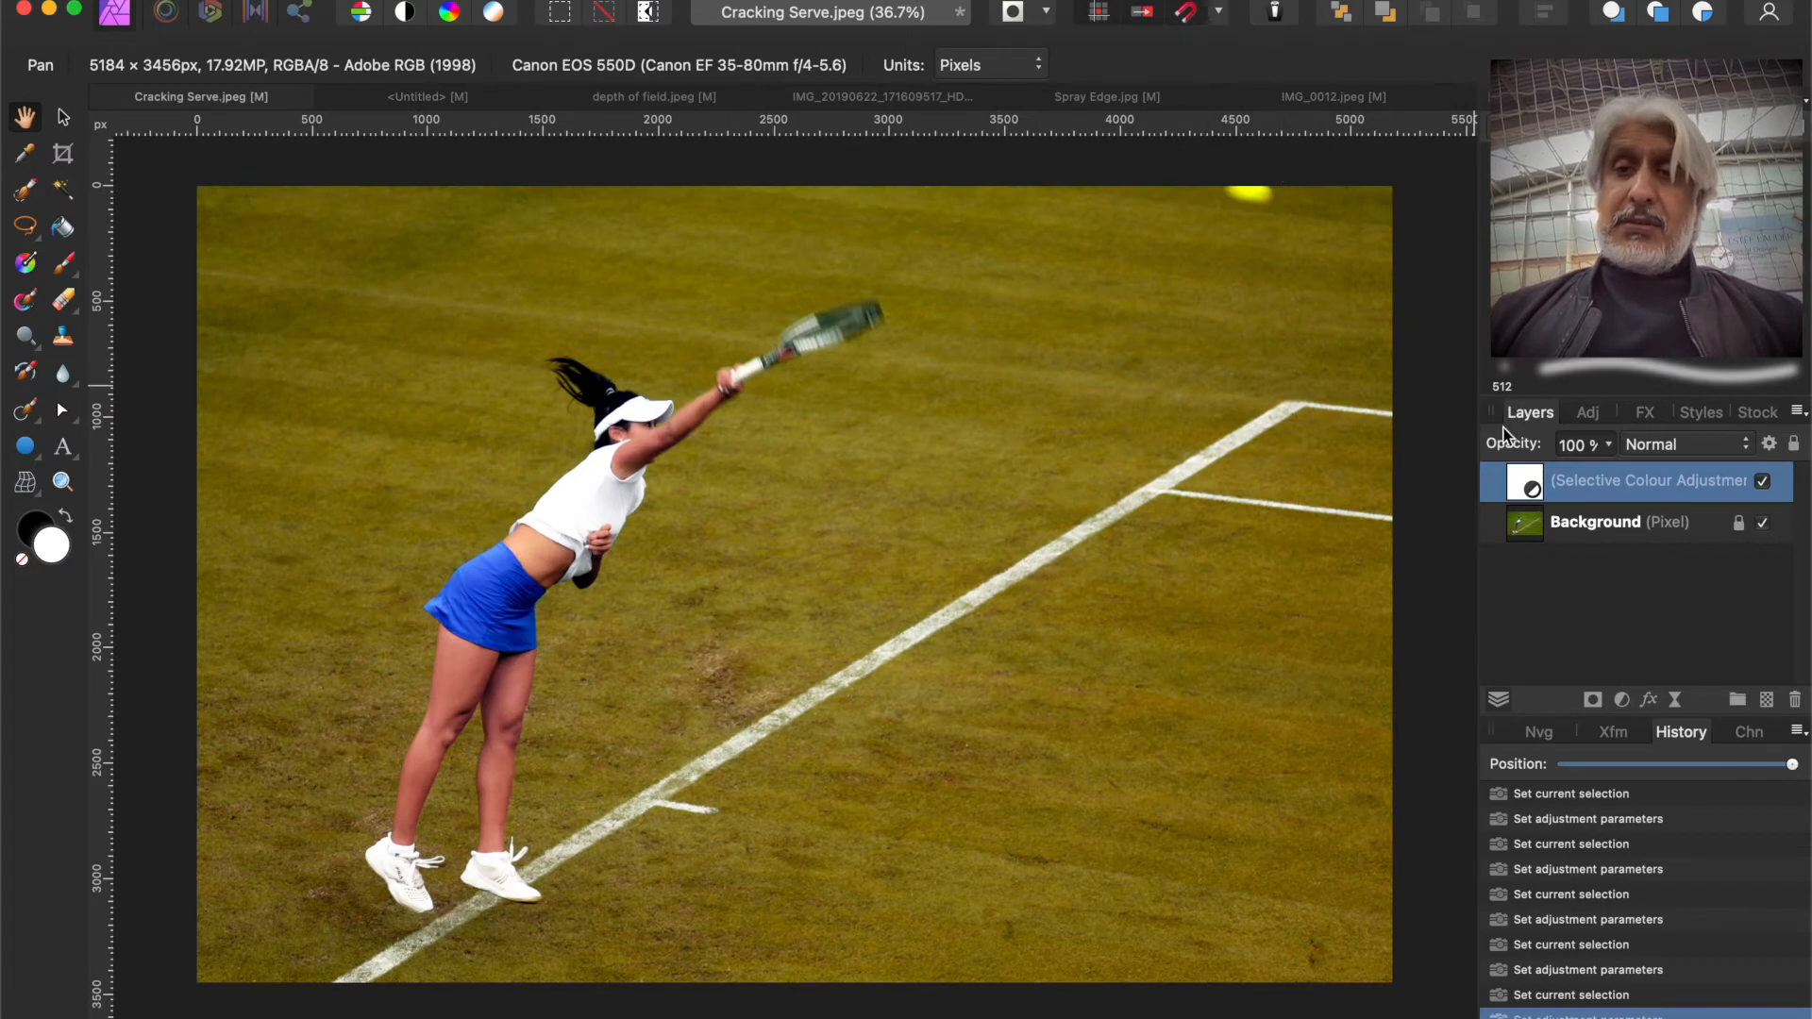
double_click(1515, 482)
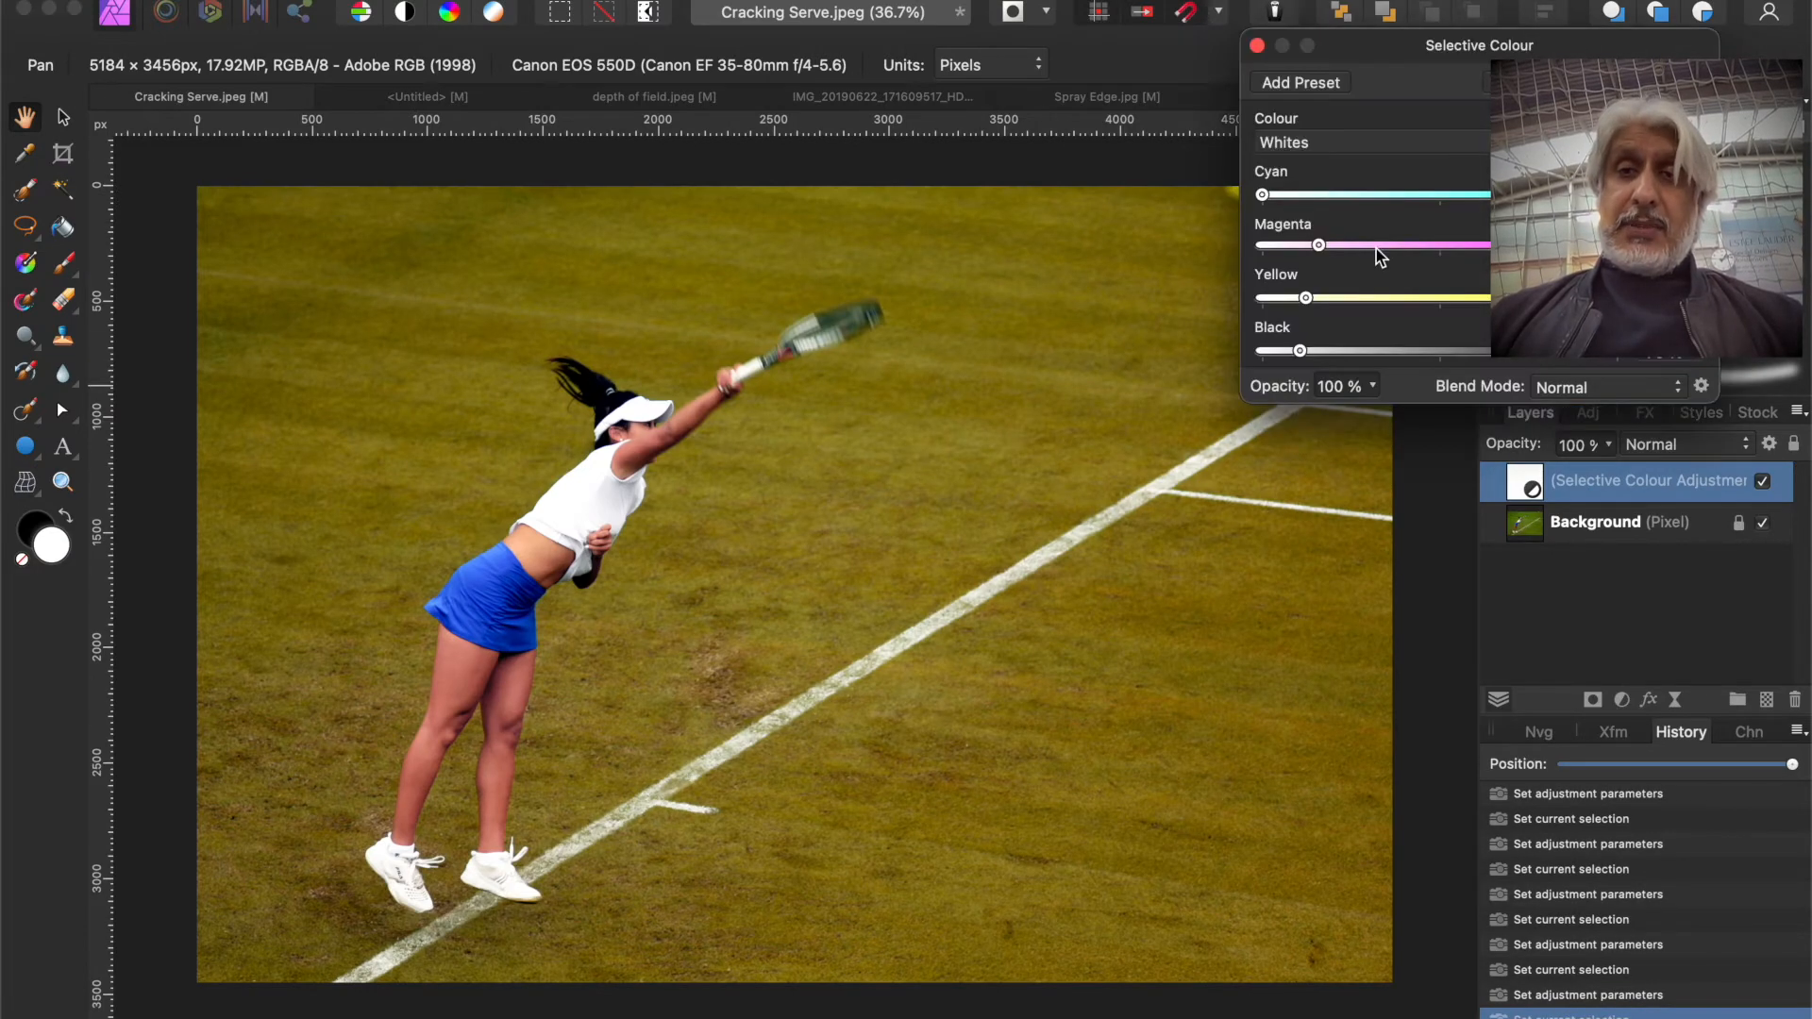
Step: Fine-tune the Yellows by lowering Cyan almost to its minimum, resetting Magenta to neutral, and slightly reducing Yellow and Black
click(1411, 142)
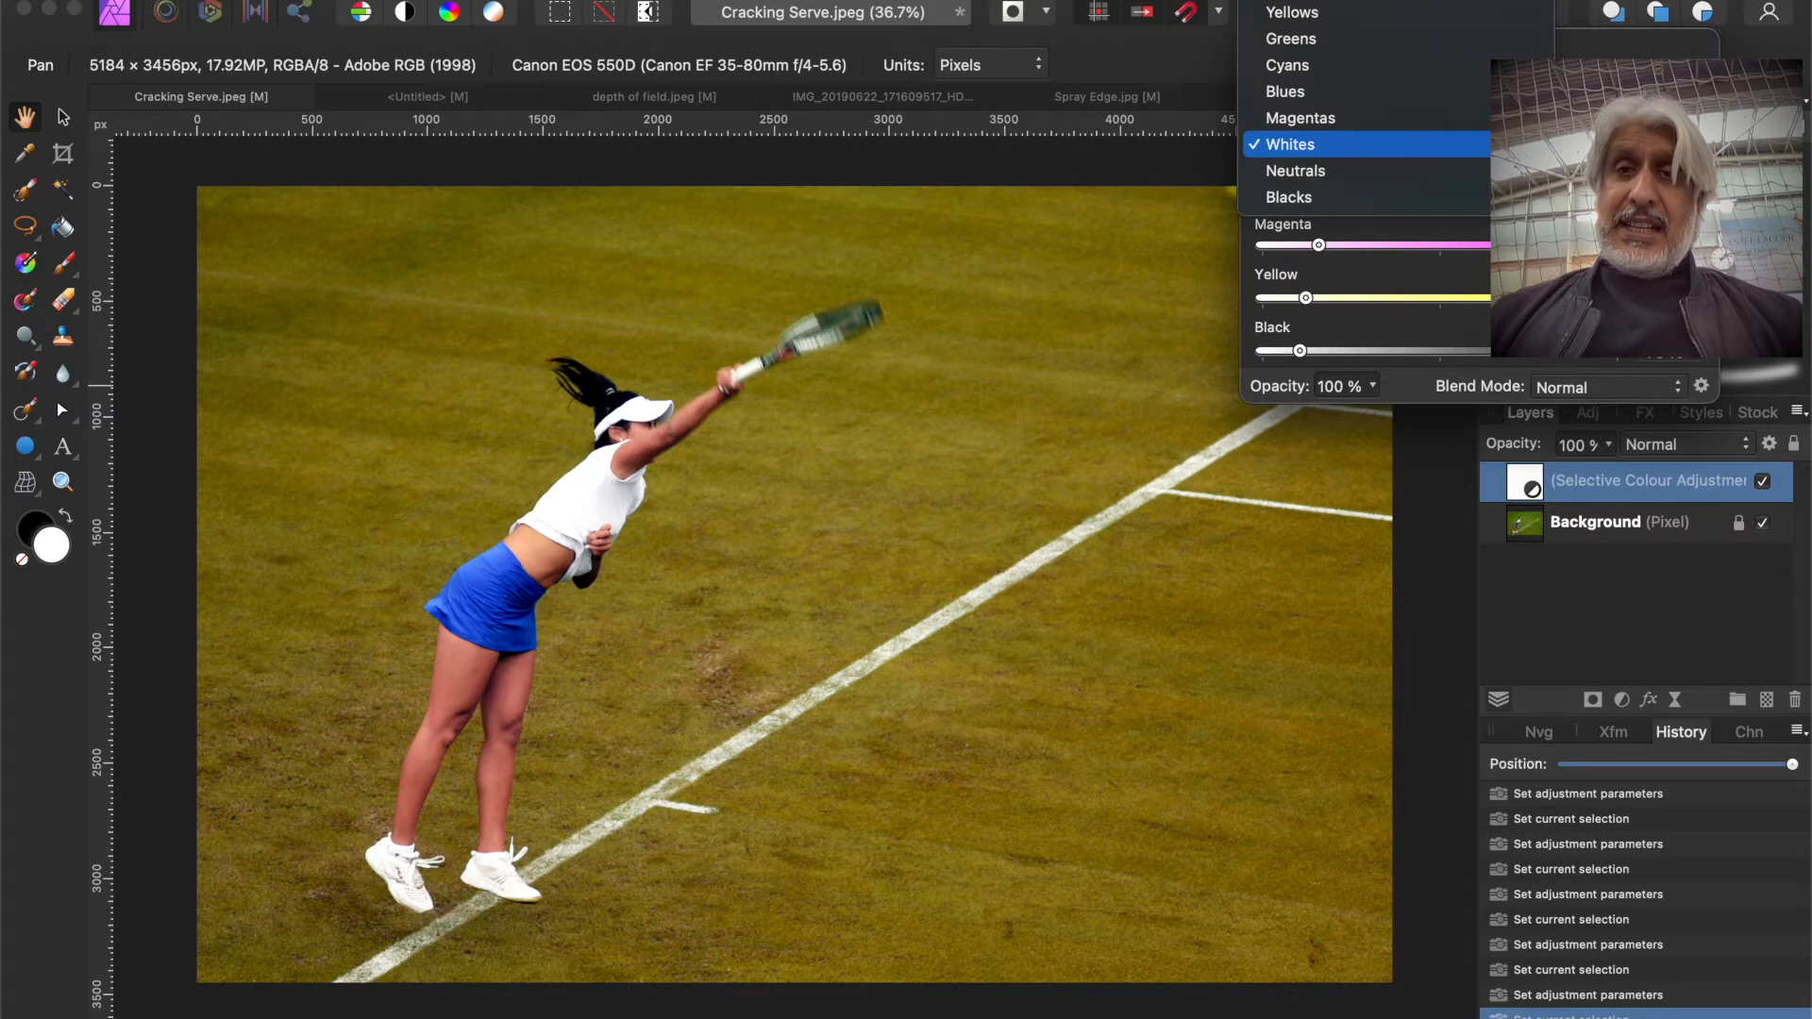
click(1416, 17)
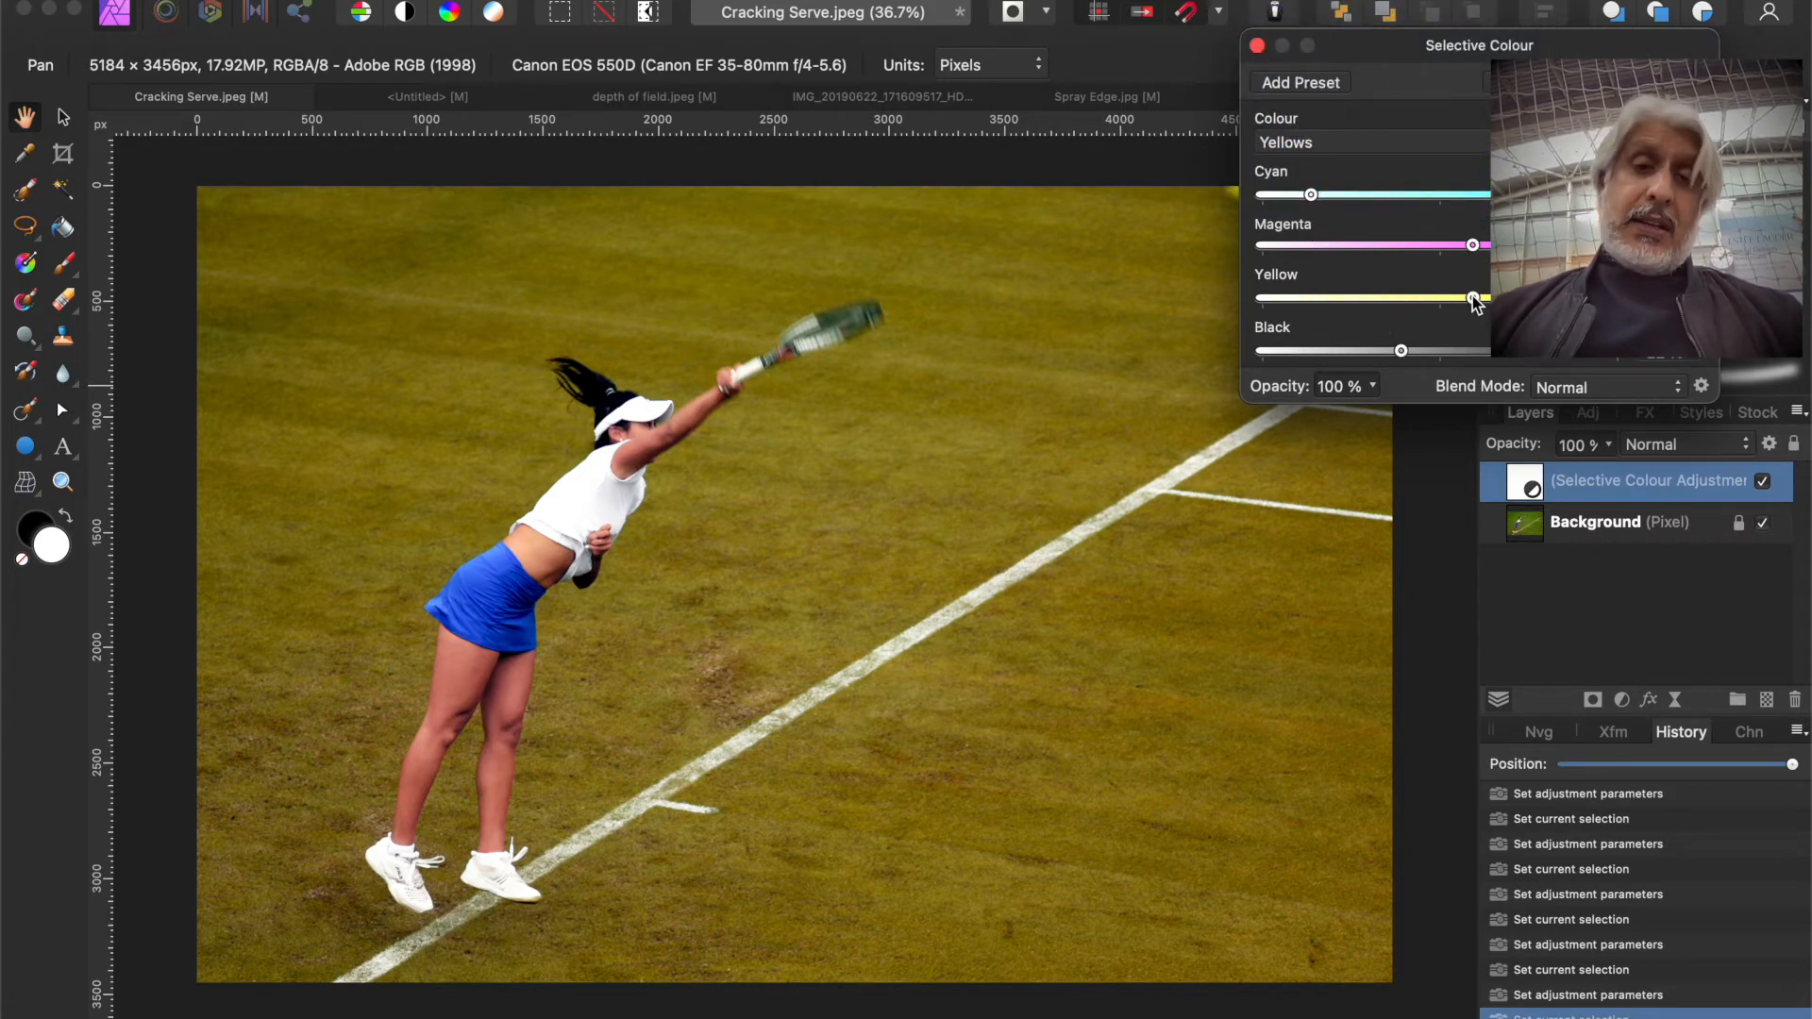
mouse_move(1472, 296)
mouse_down()
mouse_move(1306, 303)
mouse_move(1462, 300)
mouse_up()
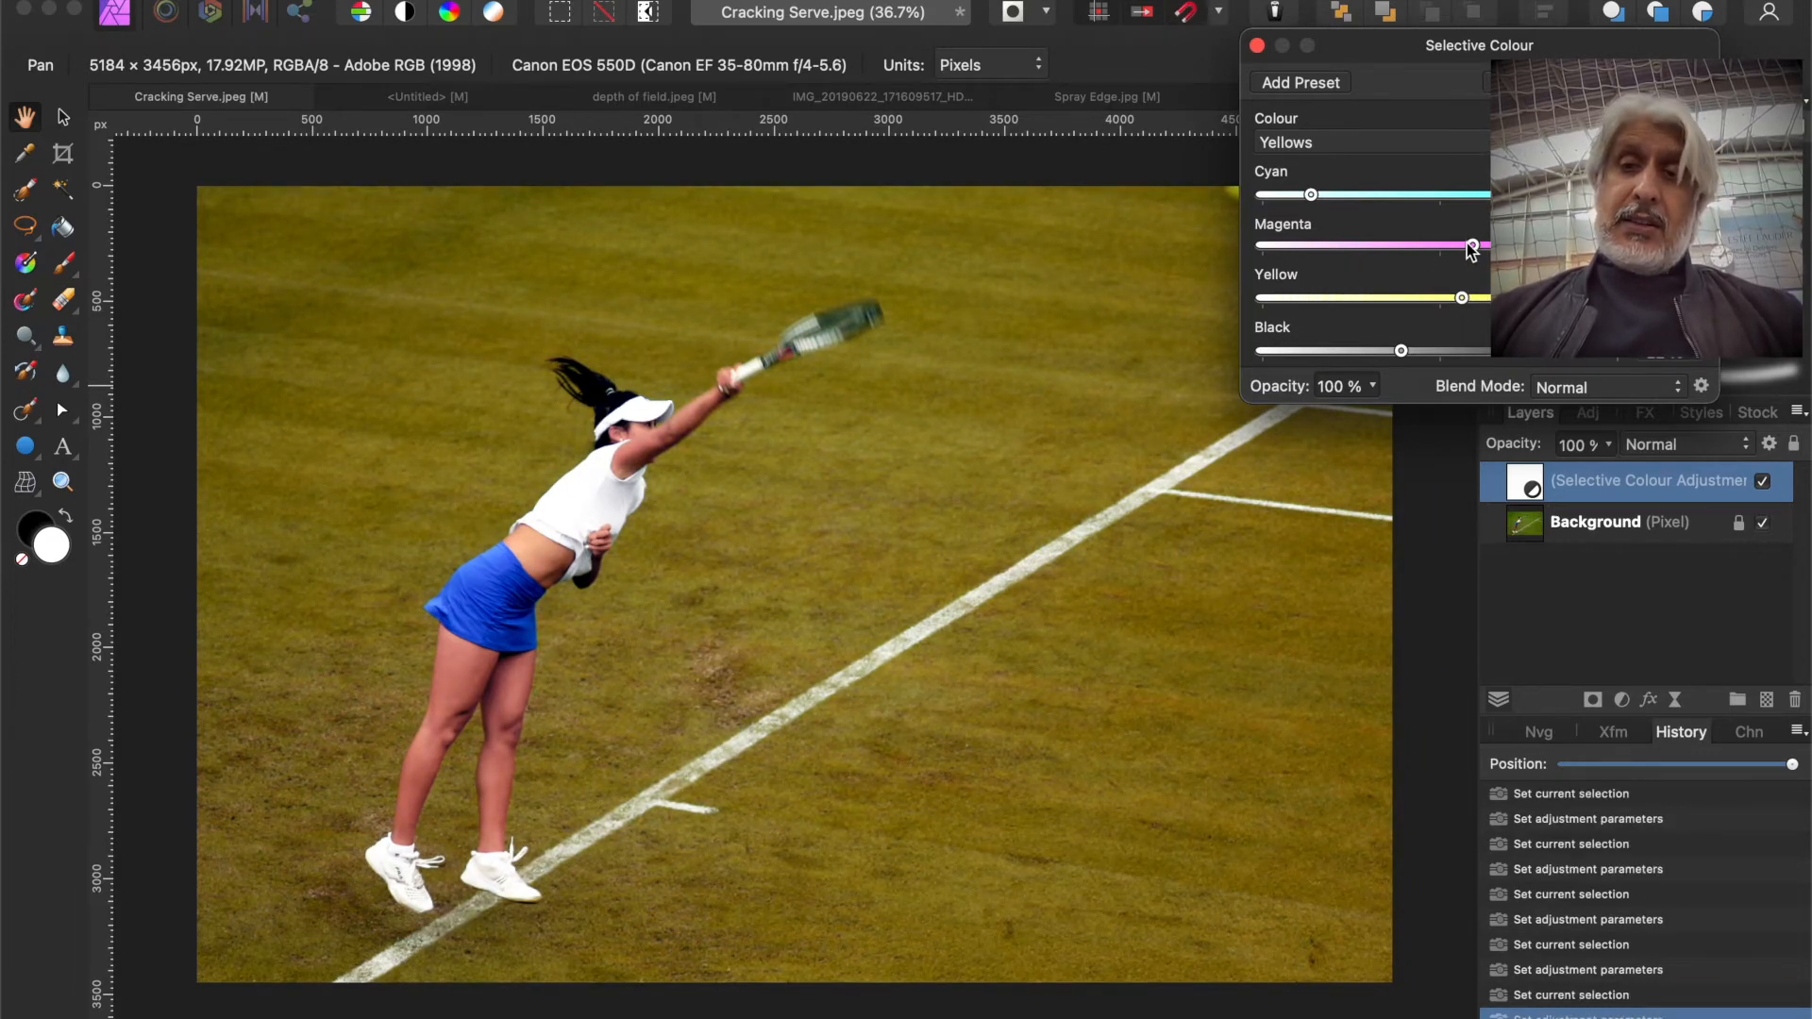
mouse_move(1470, 245)
mouse_down()
mouse_move(1369, 247)
mouse_move(1435, 243)
mouse_up()
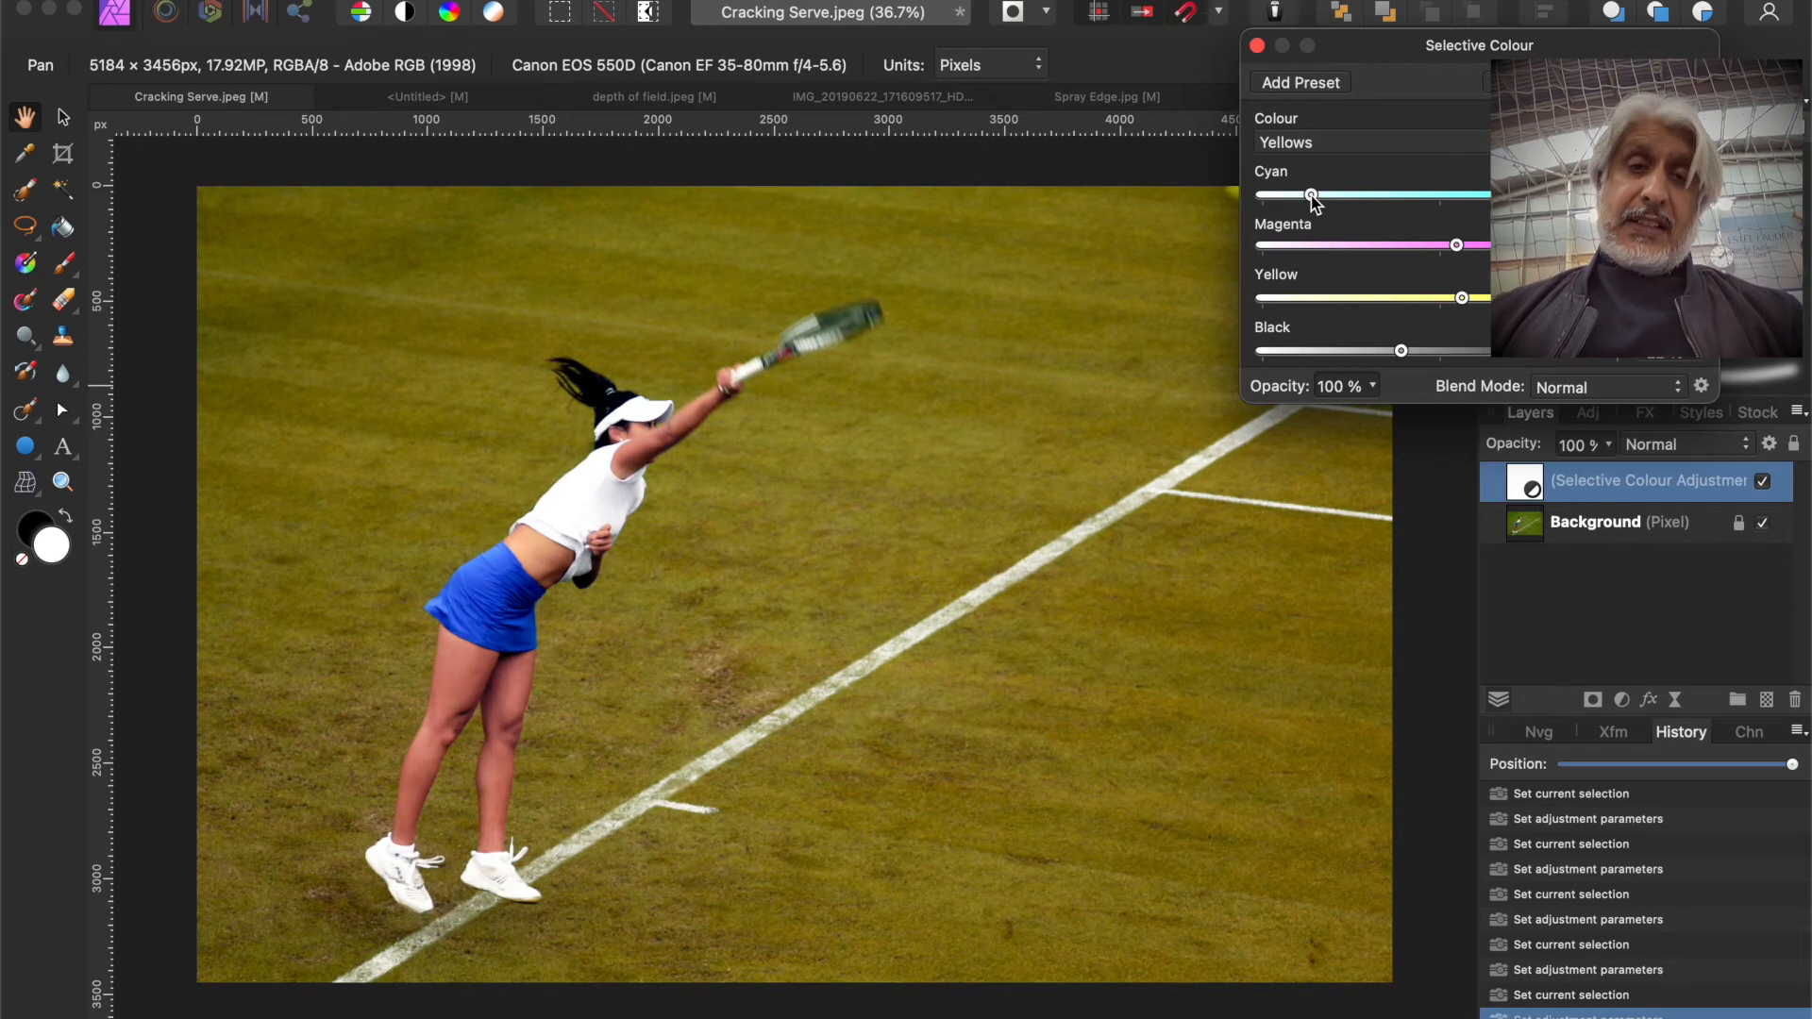
drag(1312, 197, 1274, 204)
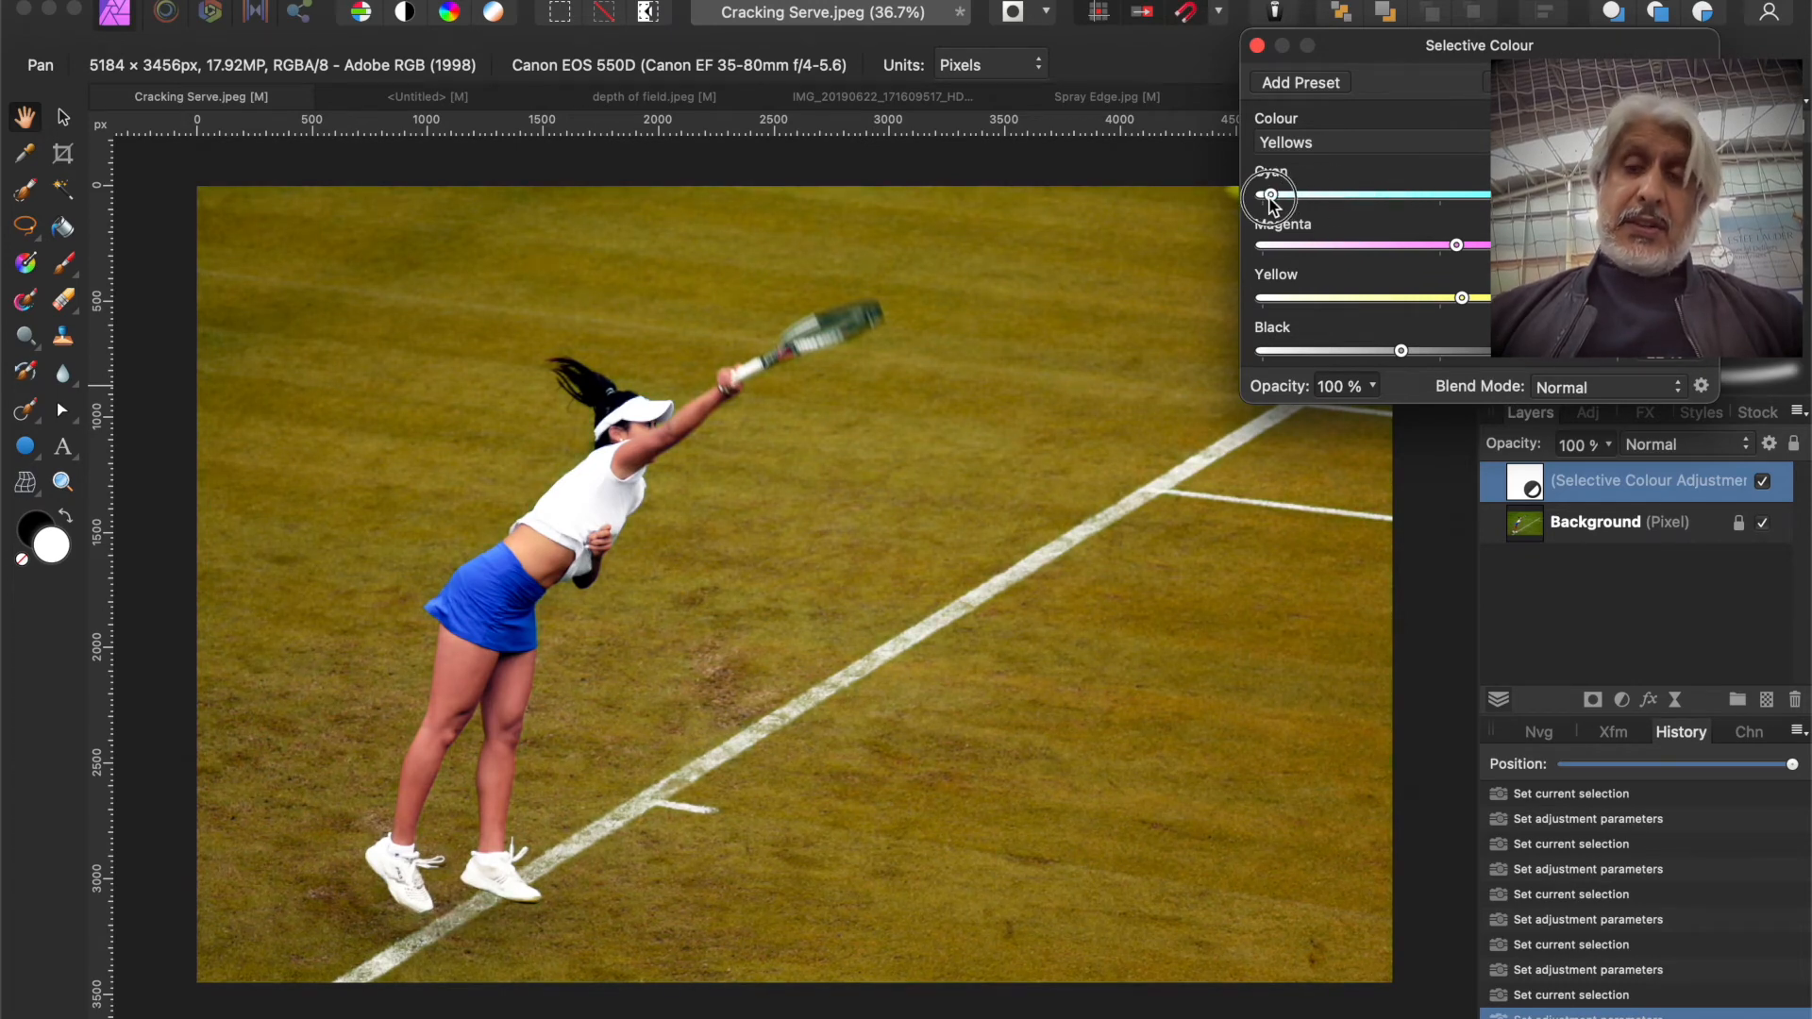
drag(1457, 246, 1455, 299)
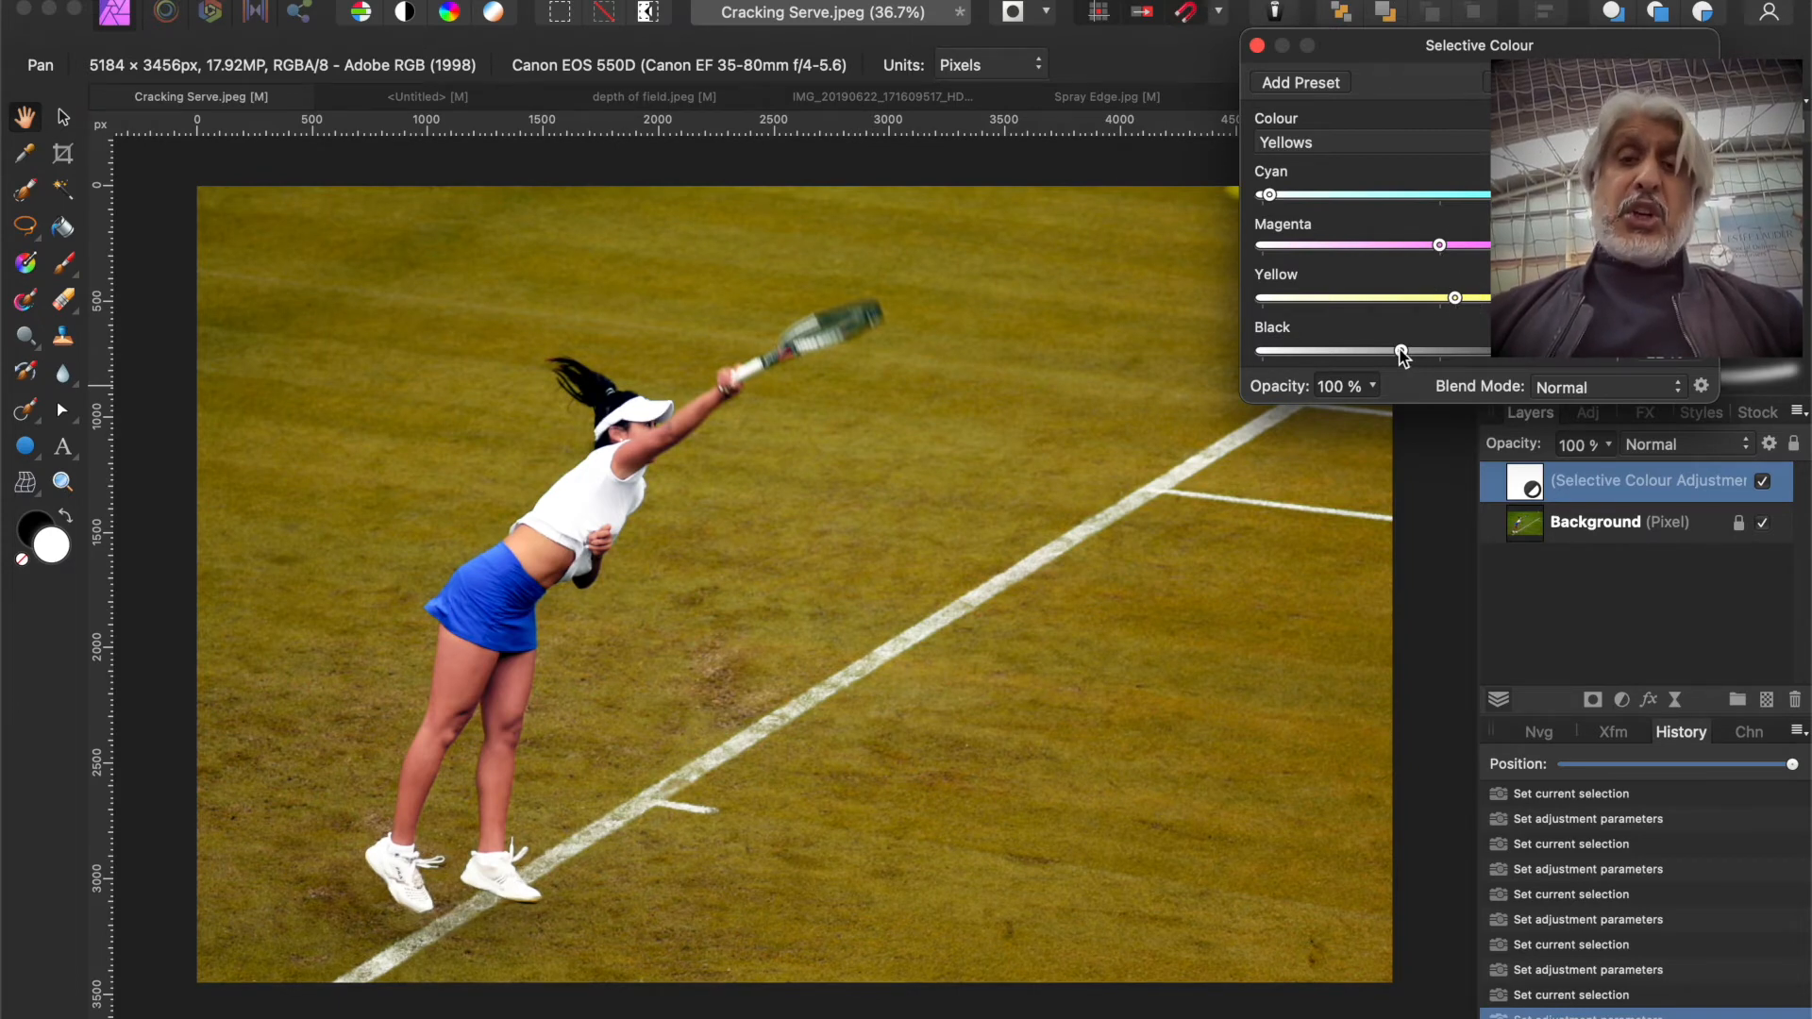
mouse_move(1402, 355)
mouse_down()
mouse_move(1378, 356)
mouse_move(1398, 356)
mouse_up()
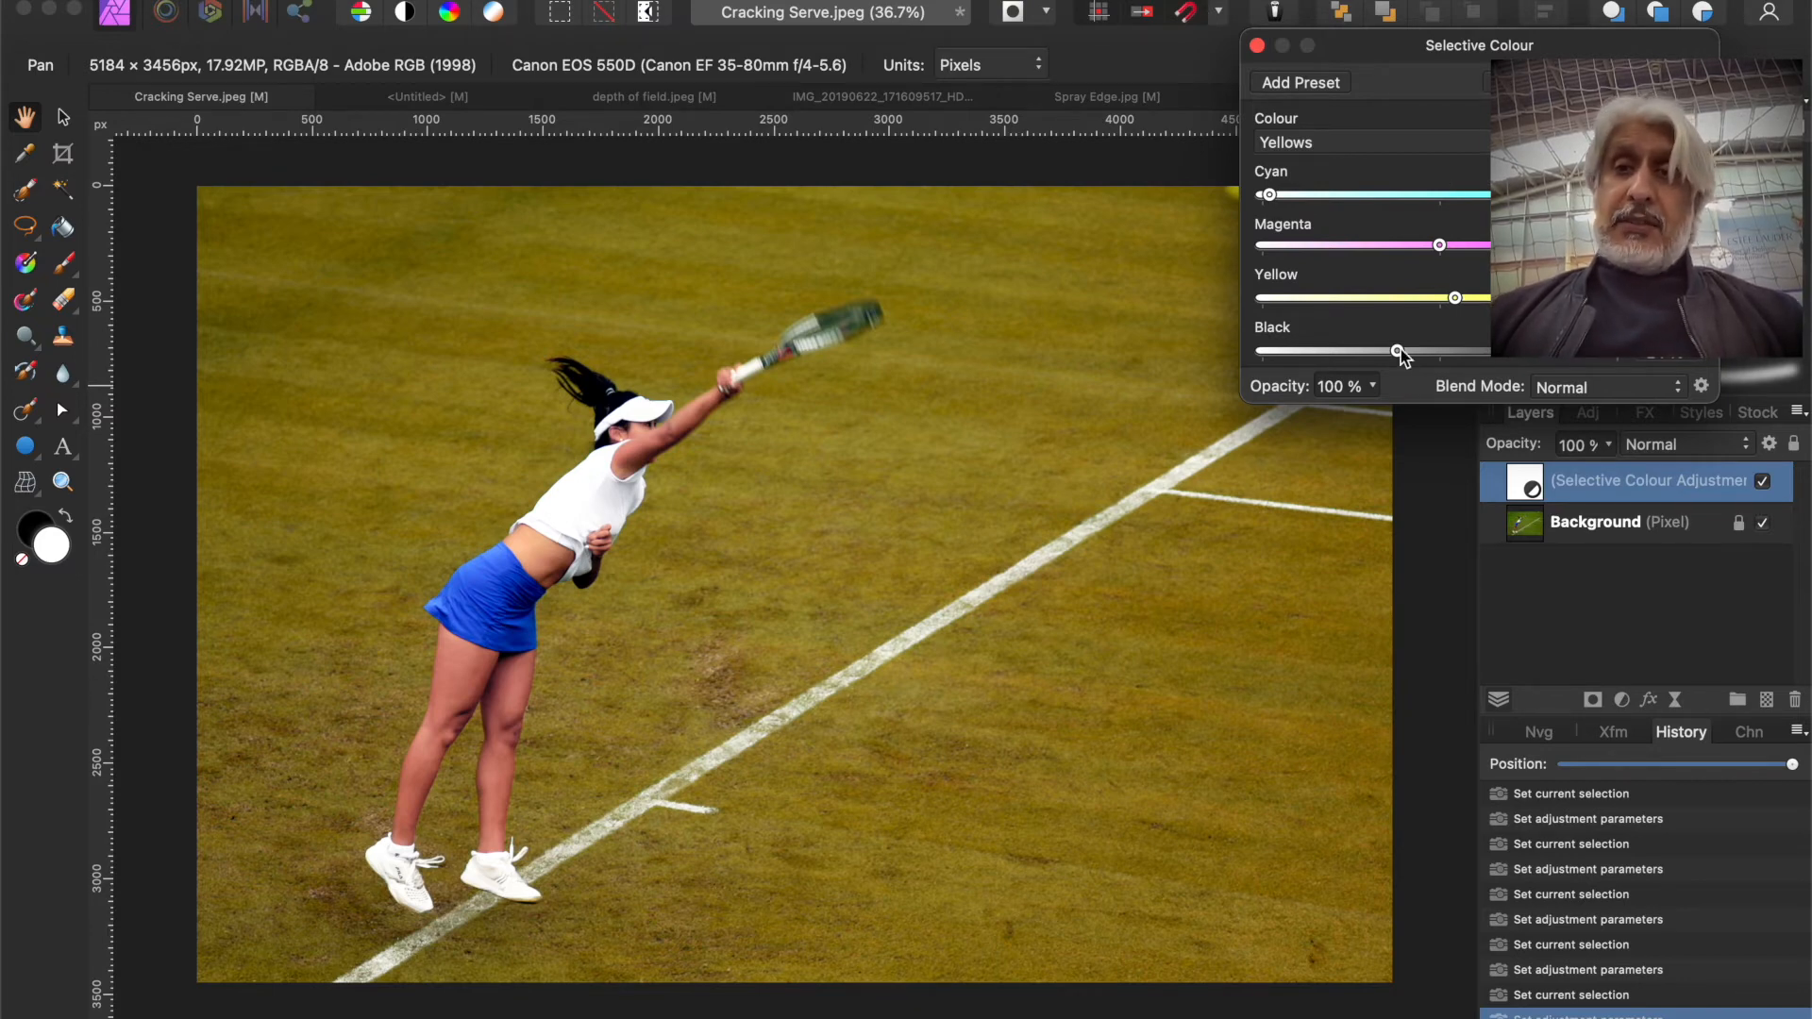
Step: Turn the blue skirt purple by strongly lowering Cyan and raising Magenta, Yellow and Black in the Blues range, and close the adjustment
click(1459, 143)
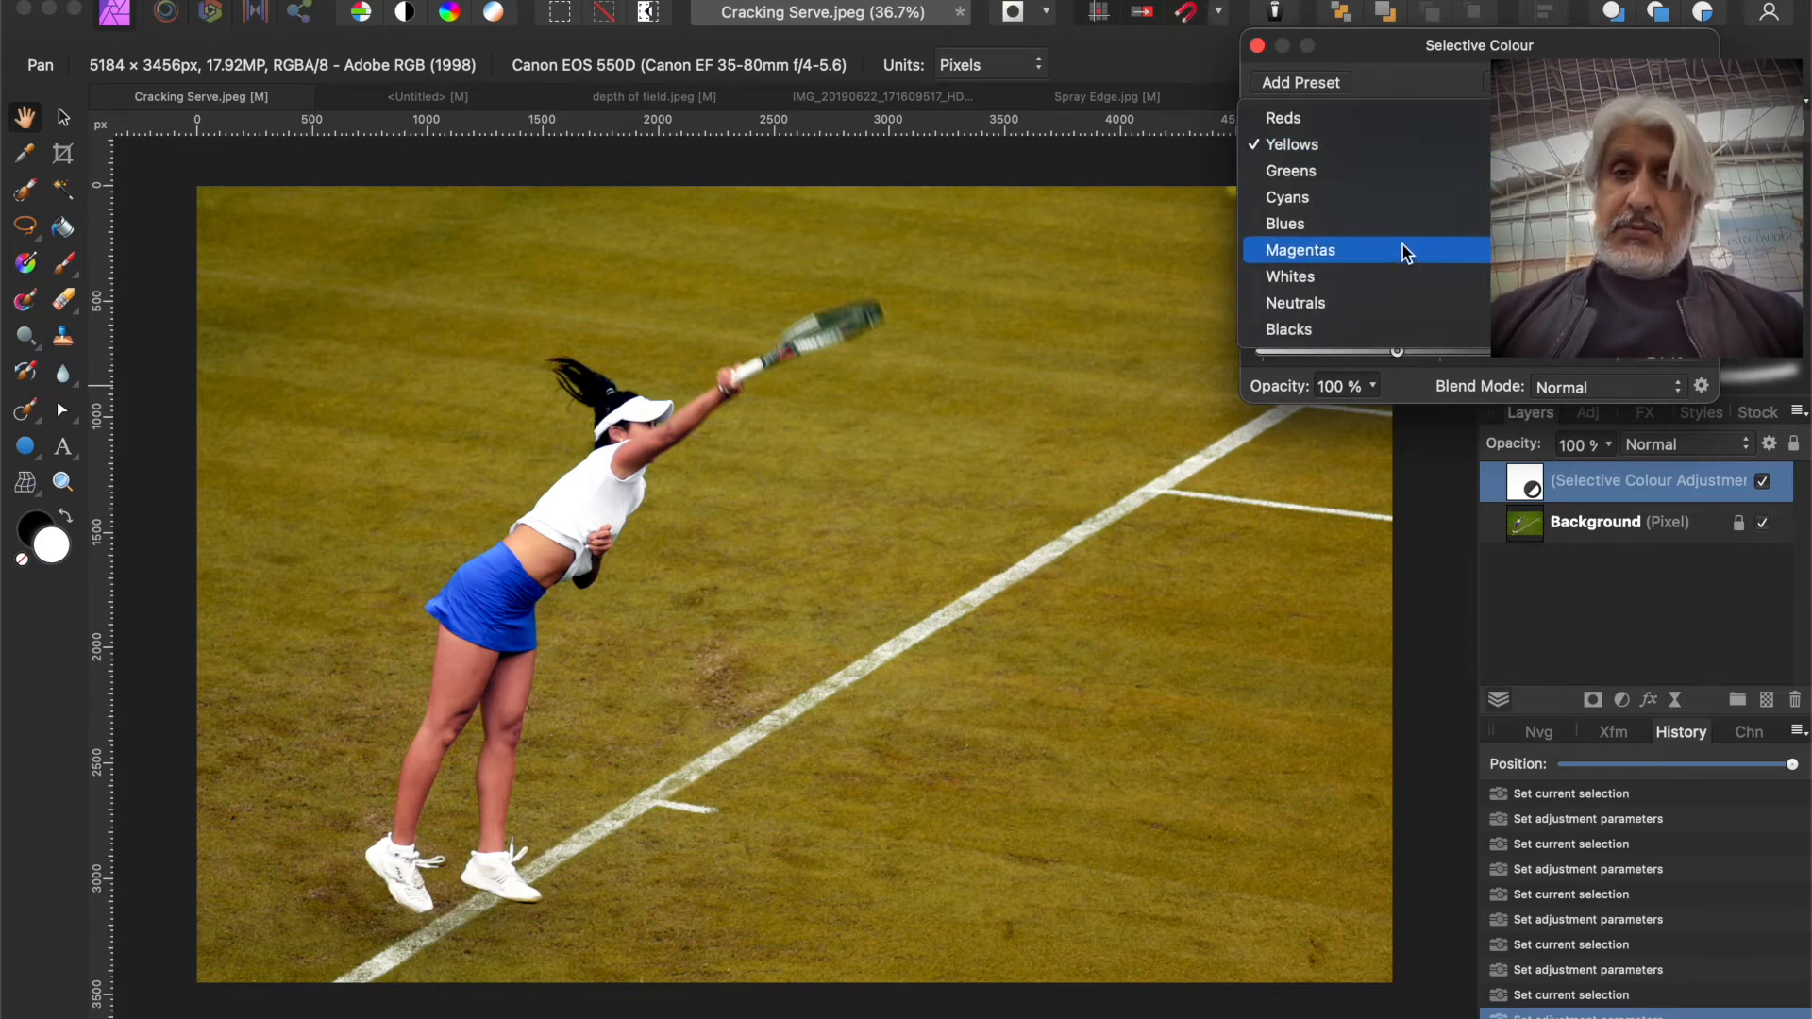
click(1389, 222)
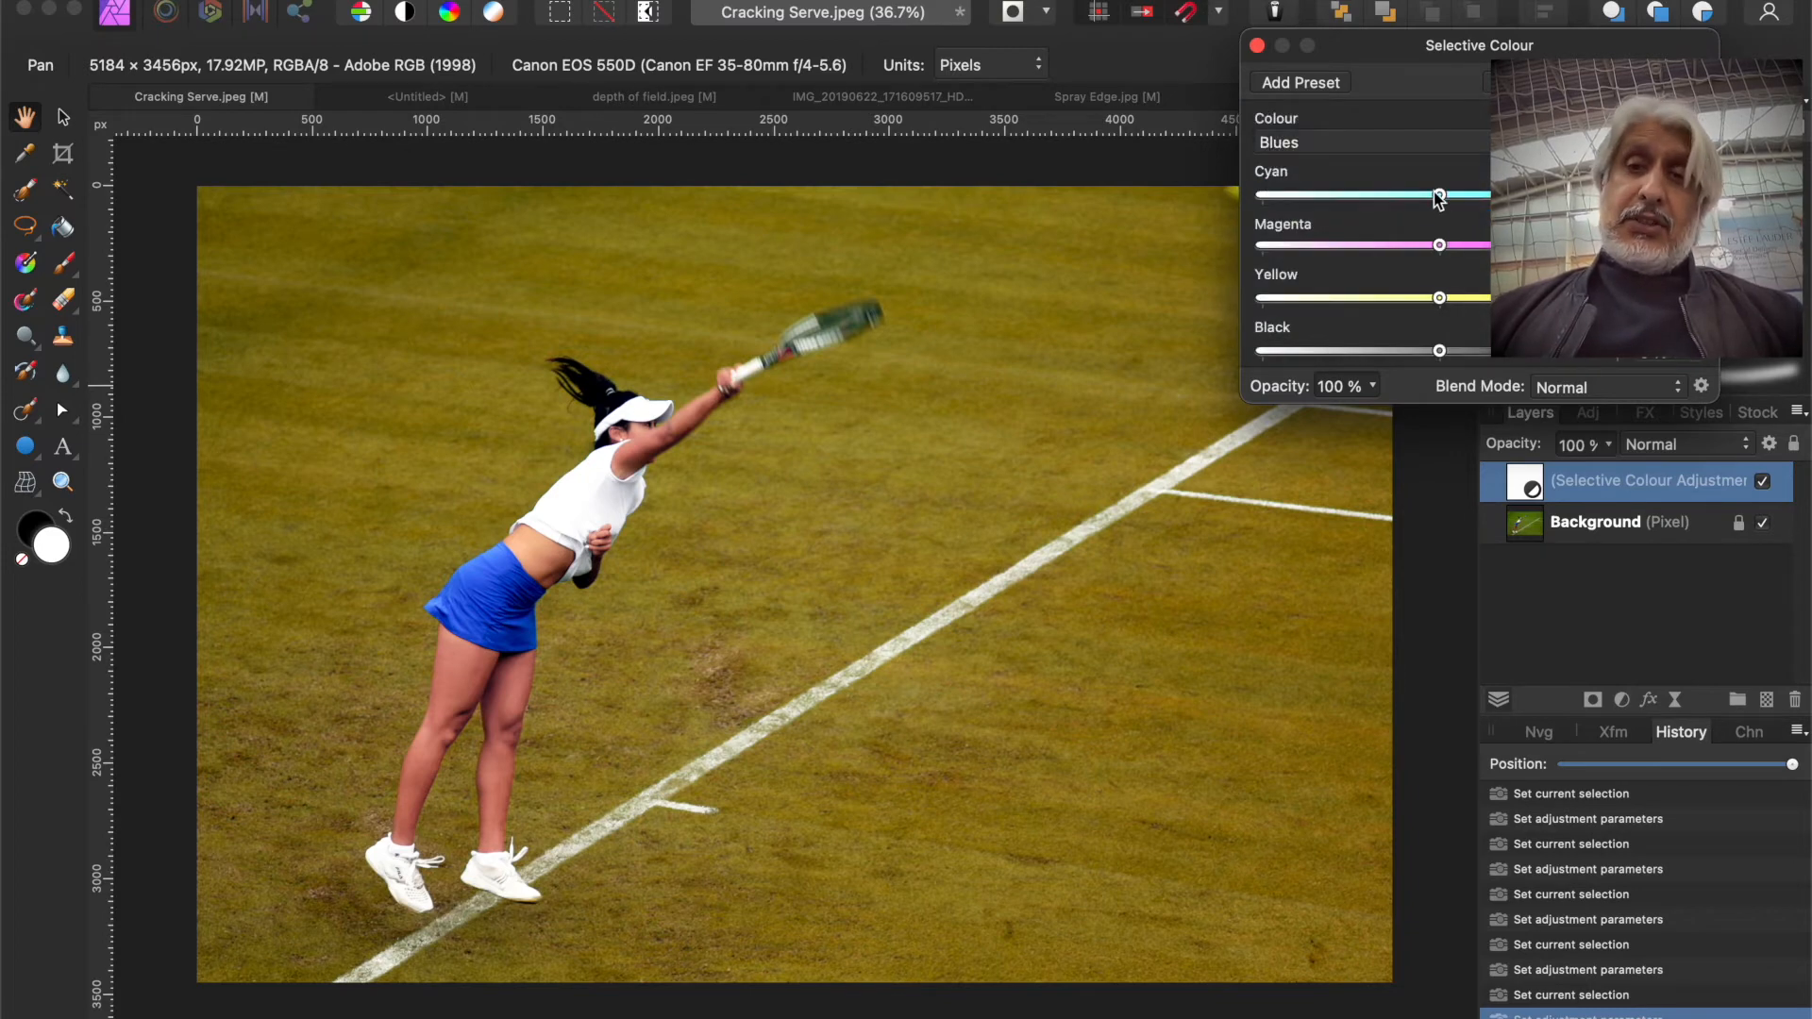
drag(1441, 196, 1391, 194)
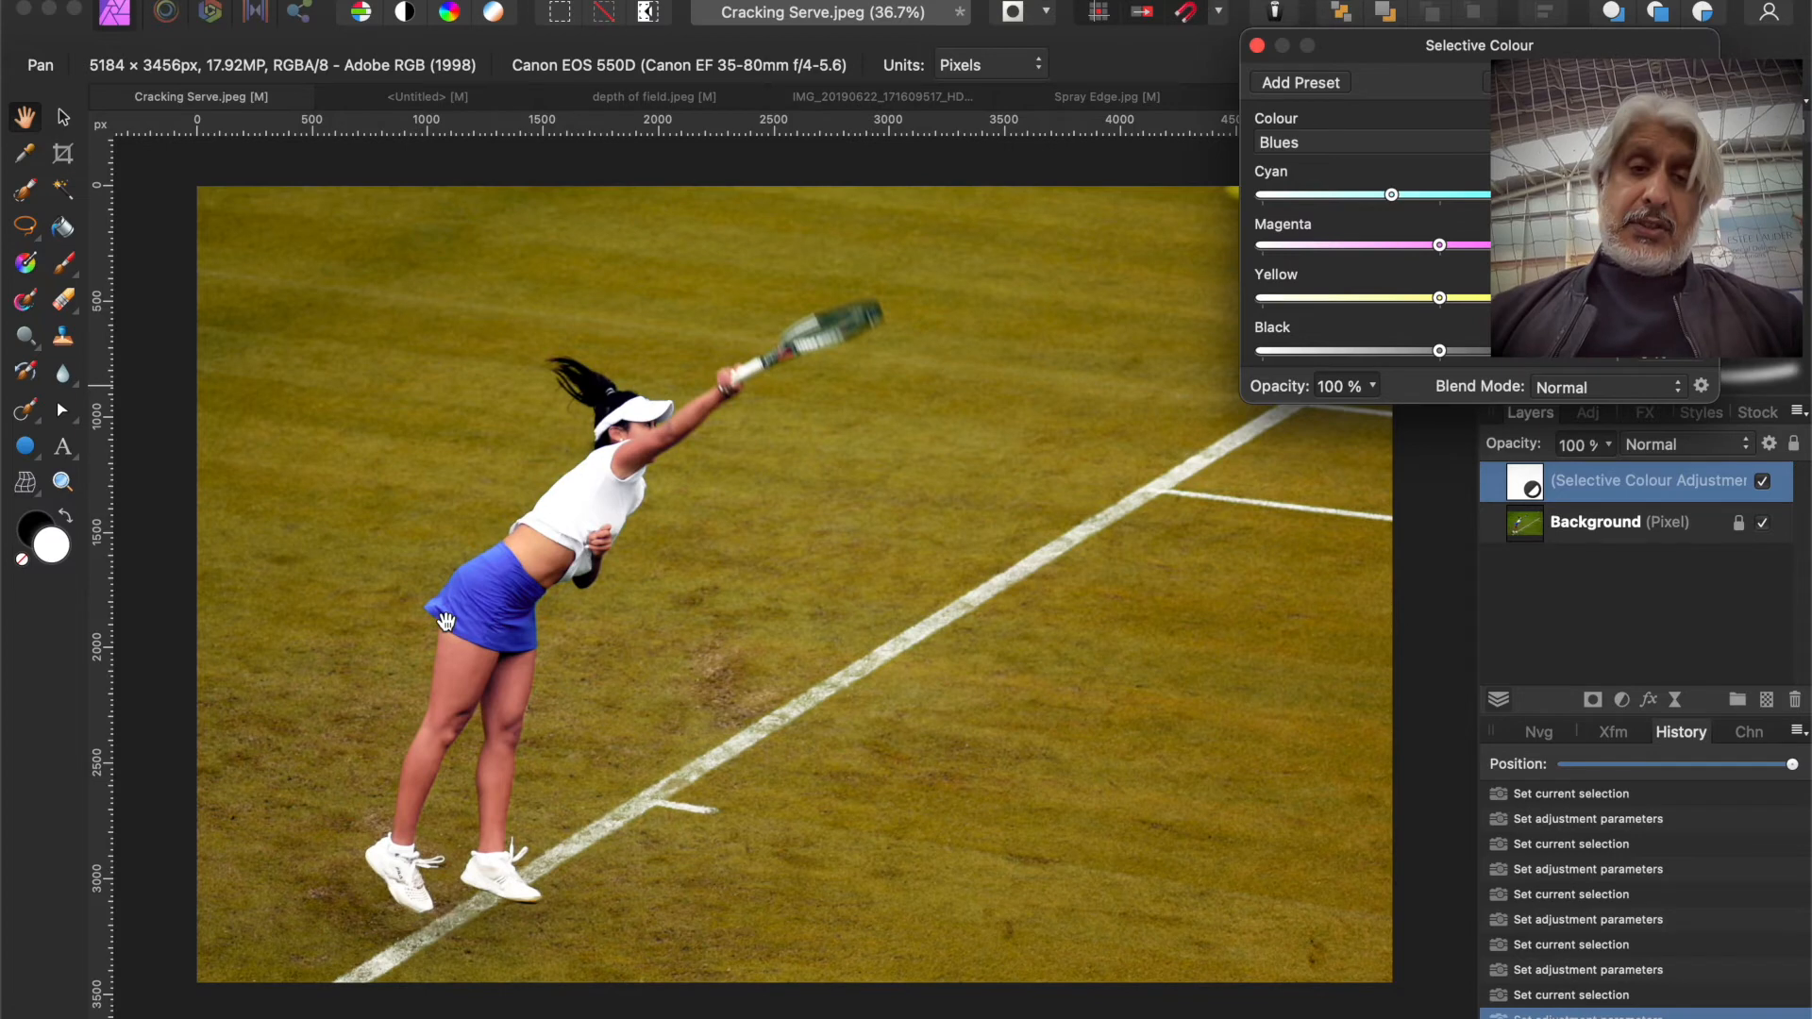
scroll(445, 621, up, 10)
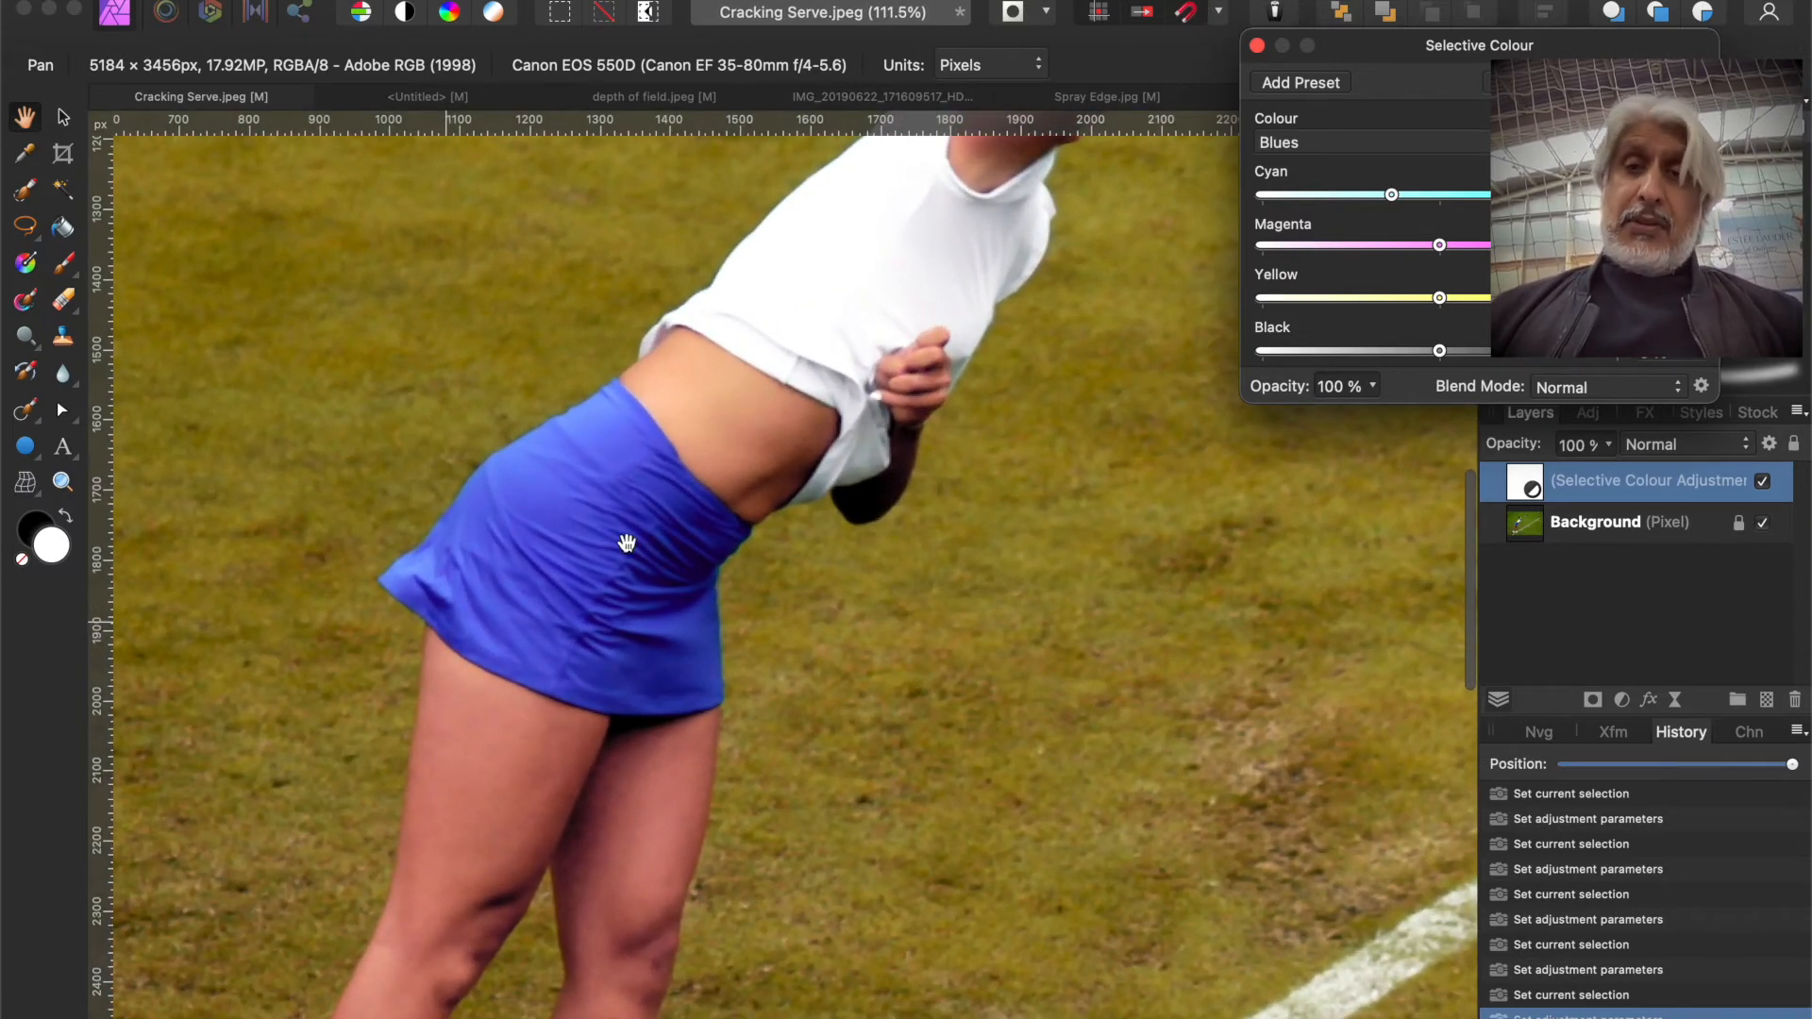
drag(1392, 196, 1292, 194)
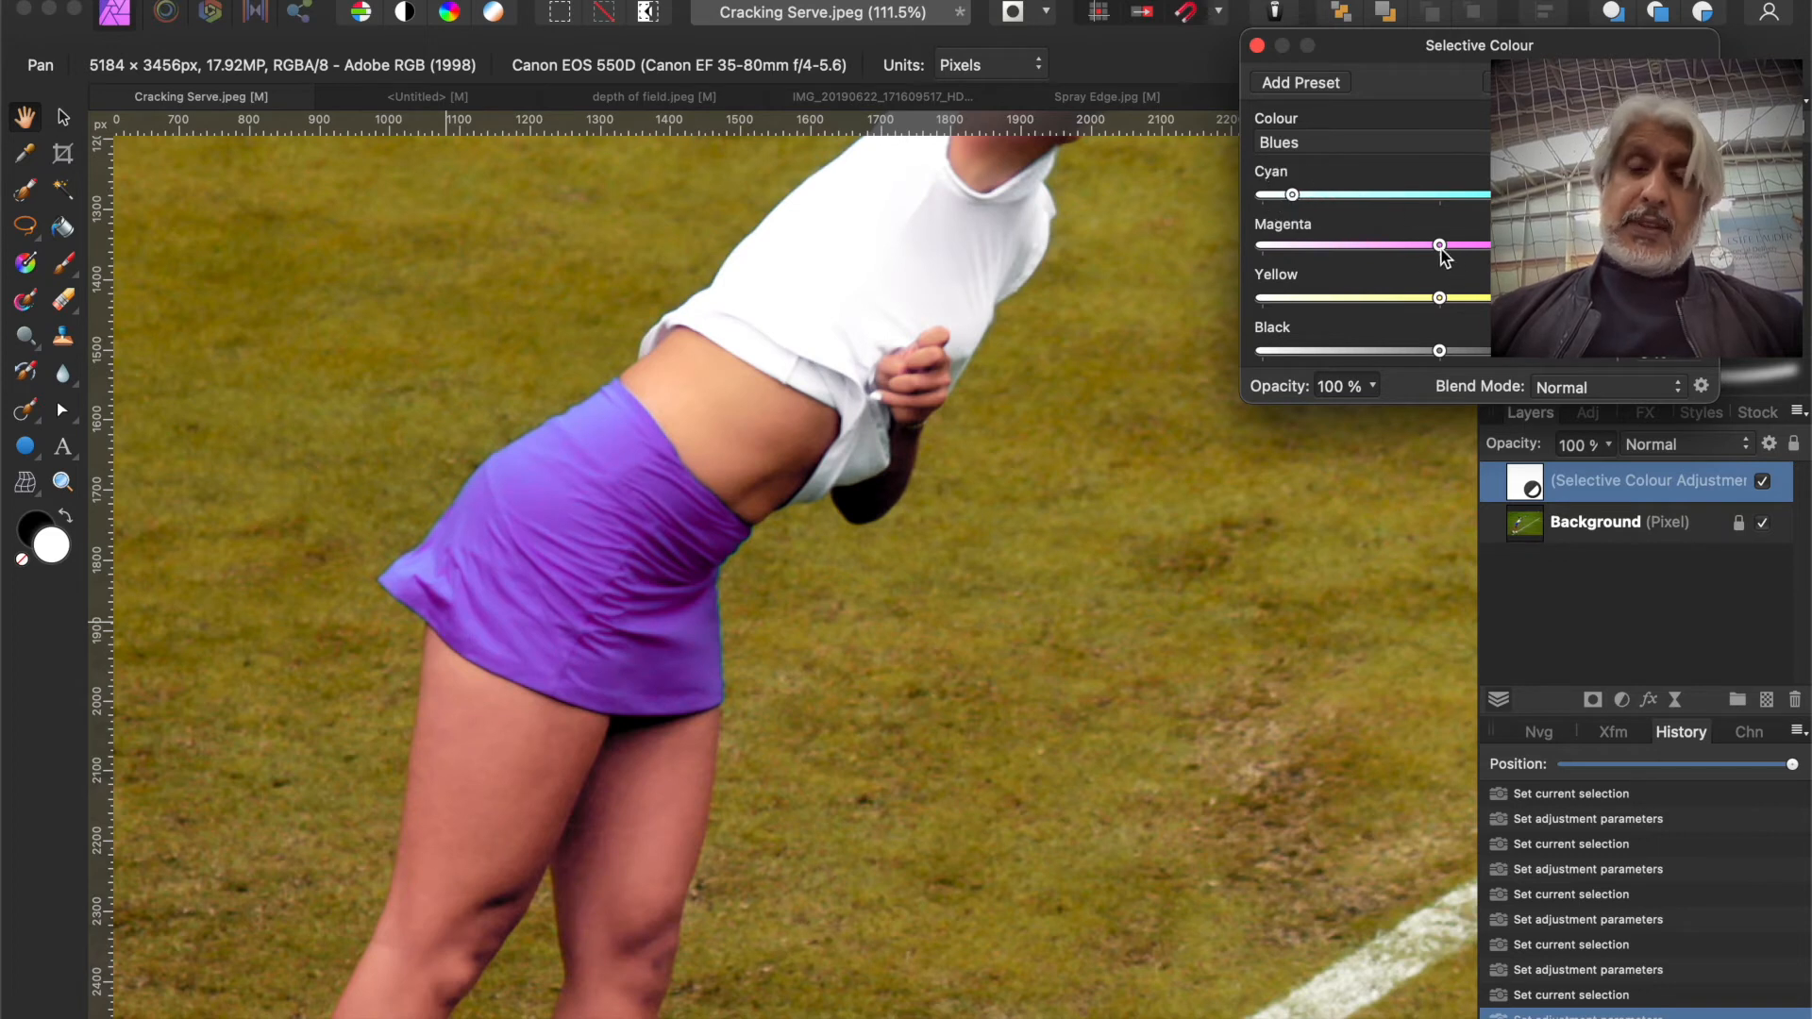
drag(1442, 253, 1486, 247)
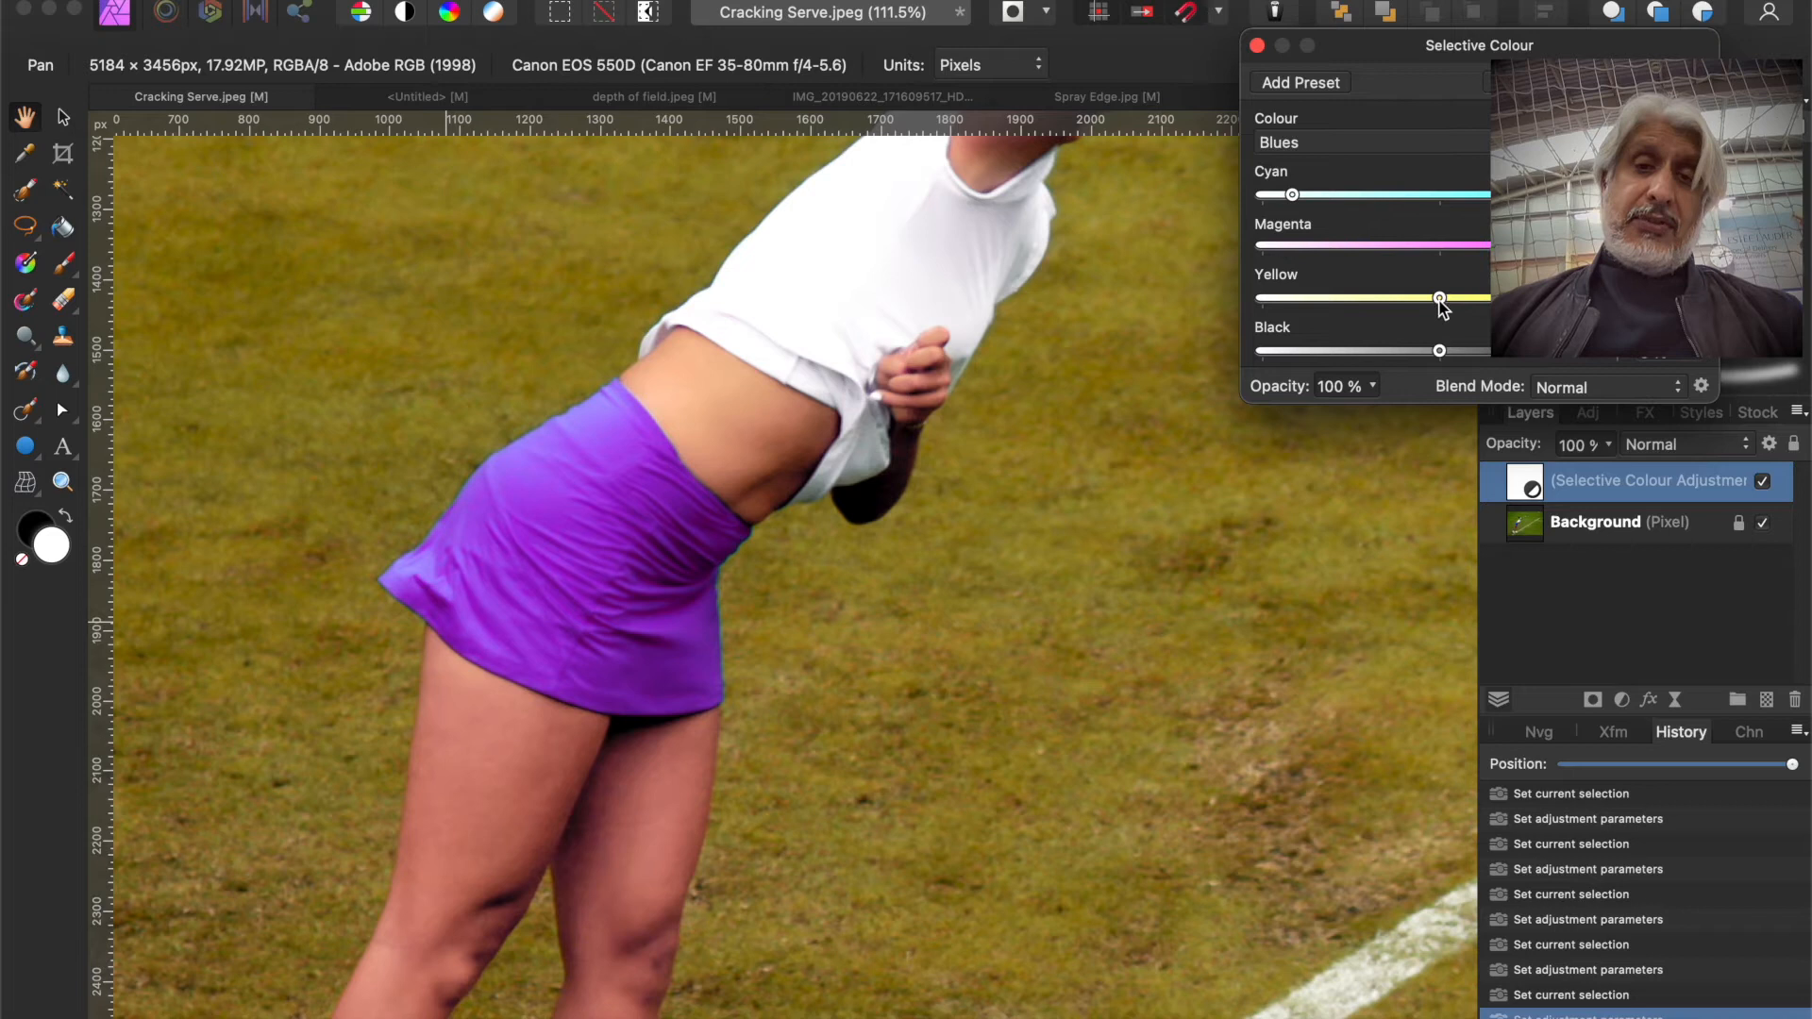
drag(1440, 298, 1475, 358)
key(super+0)
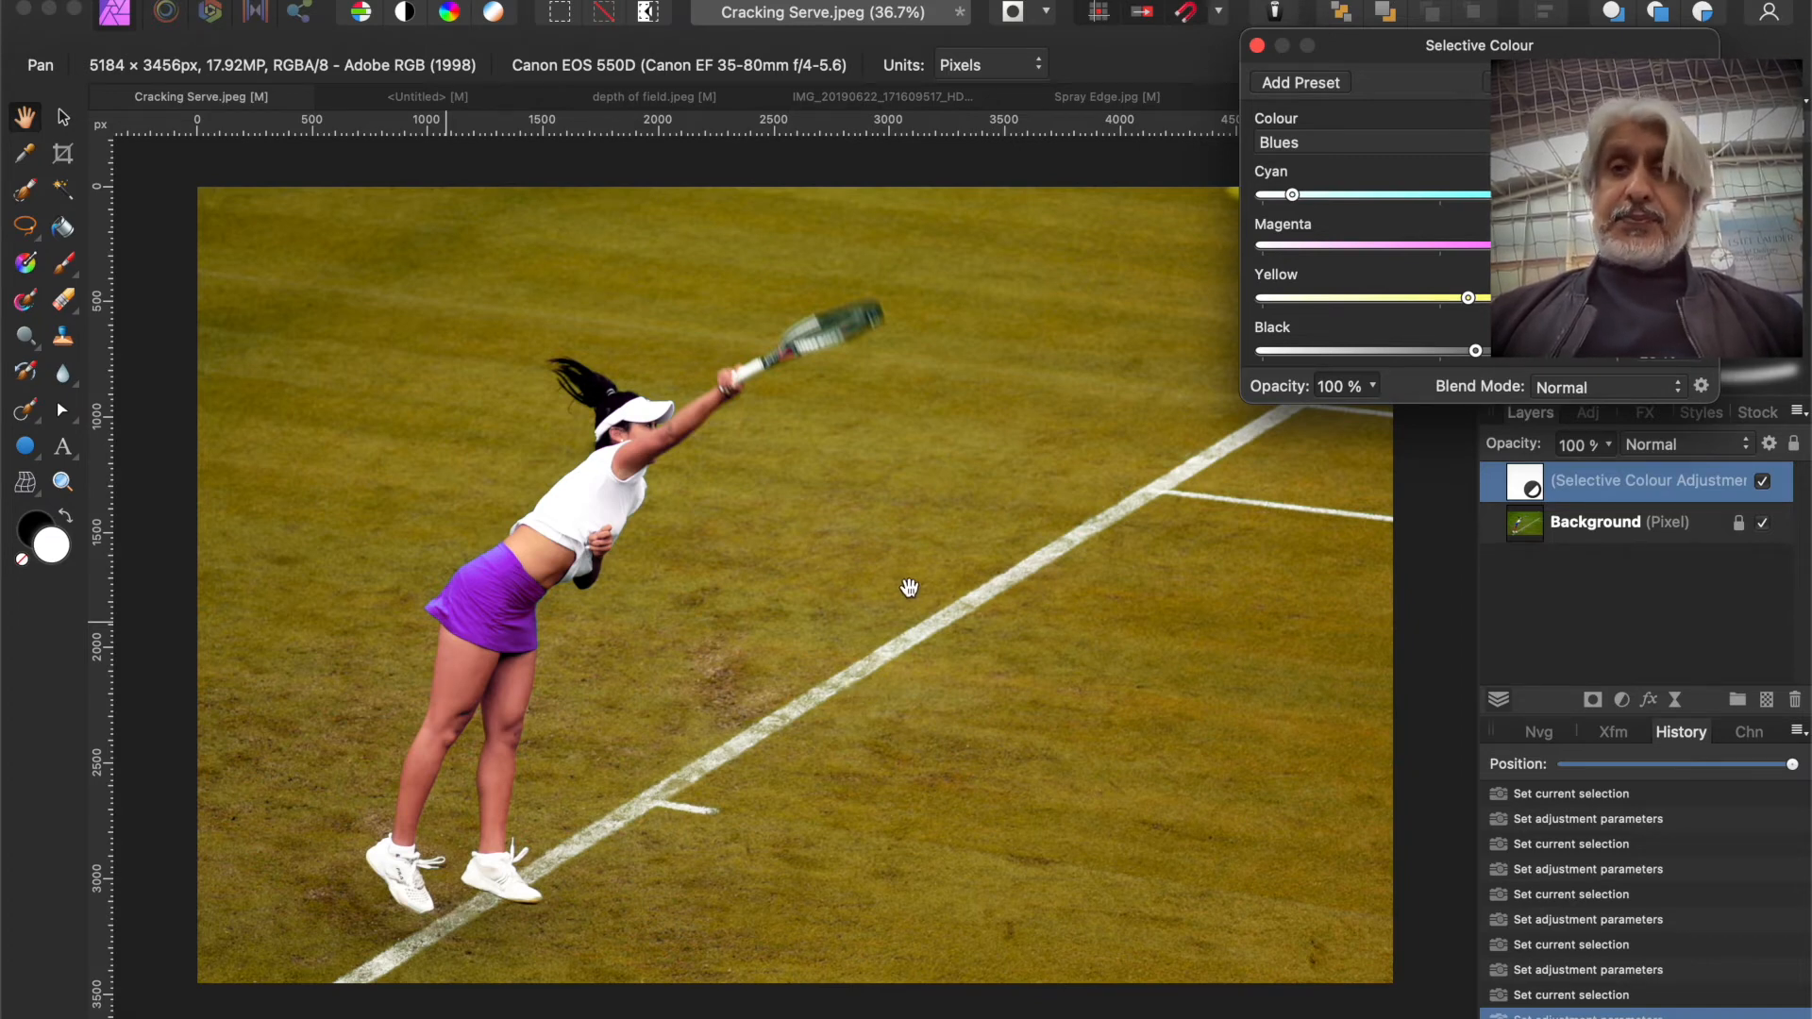
click(1256, 45)
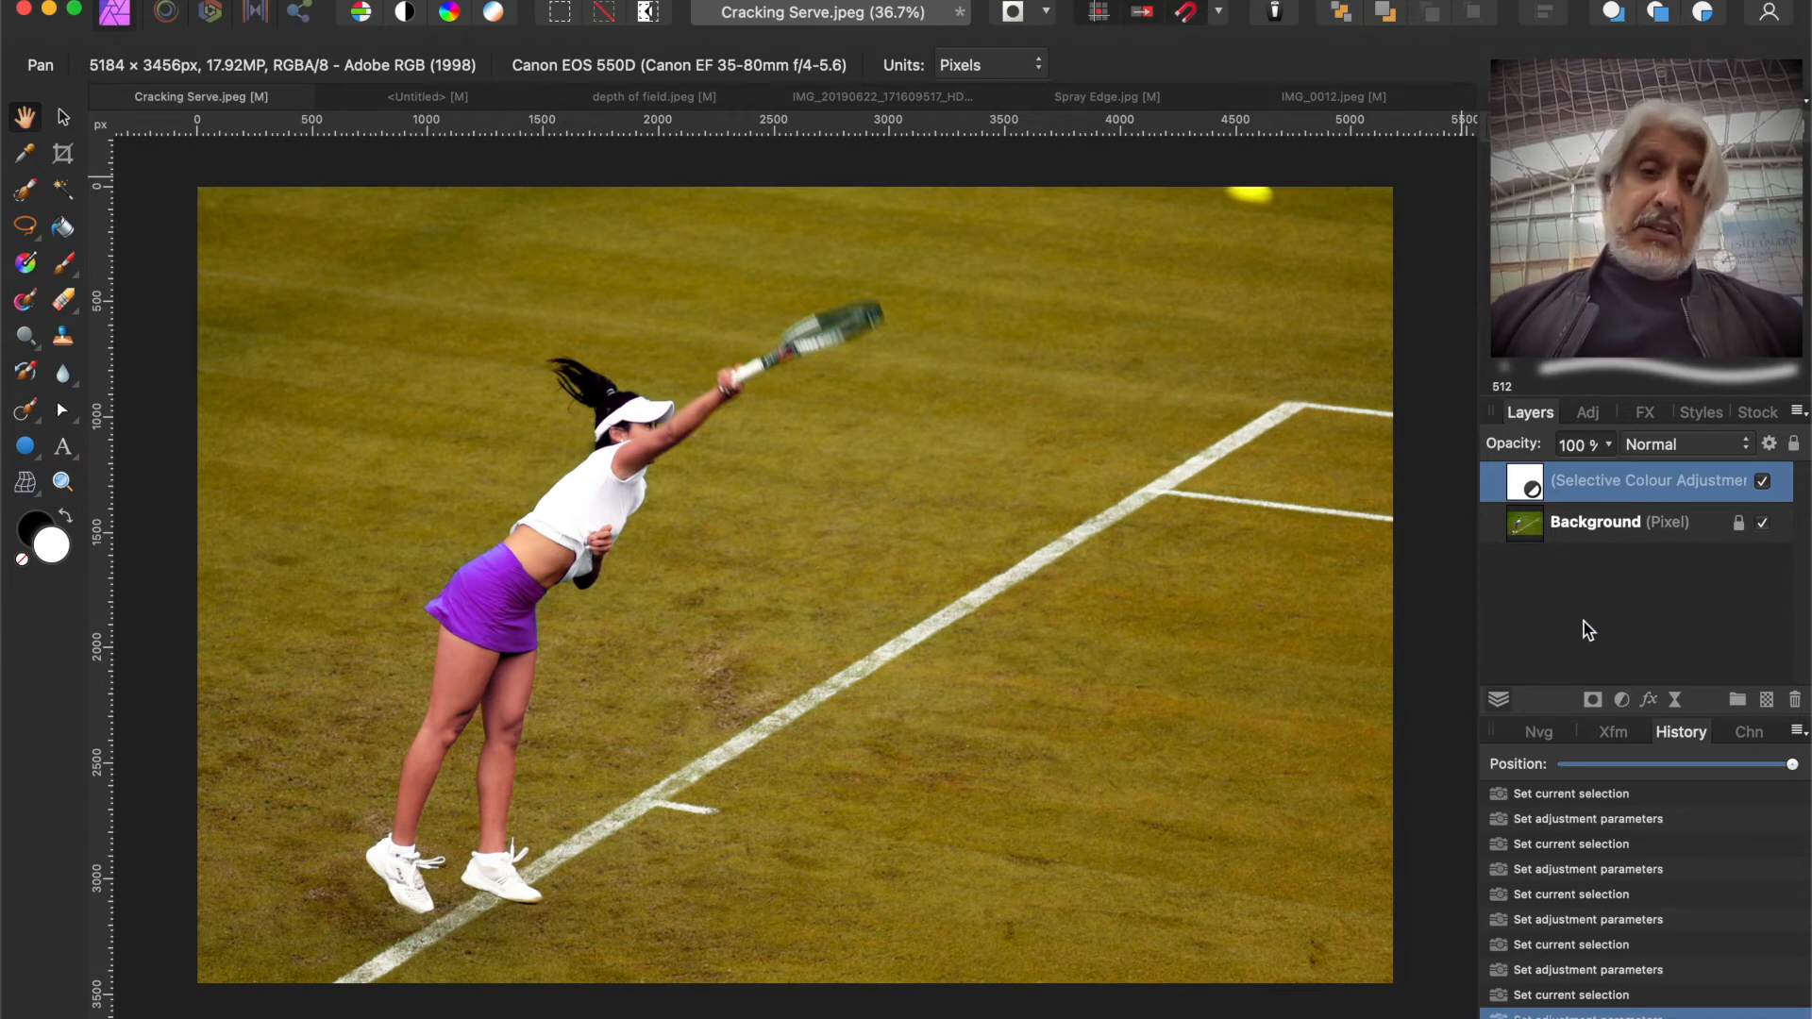
Step: Try masking the adjustment off the skirt with a black 516.6 px paint brush, and undo both brush strokes
click(64, 268)
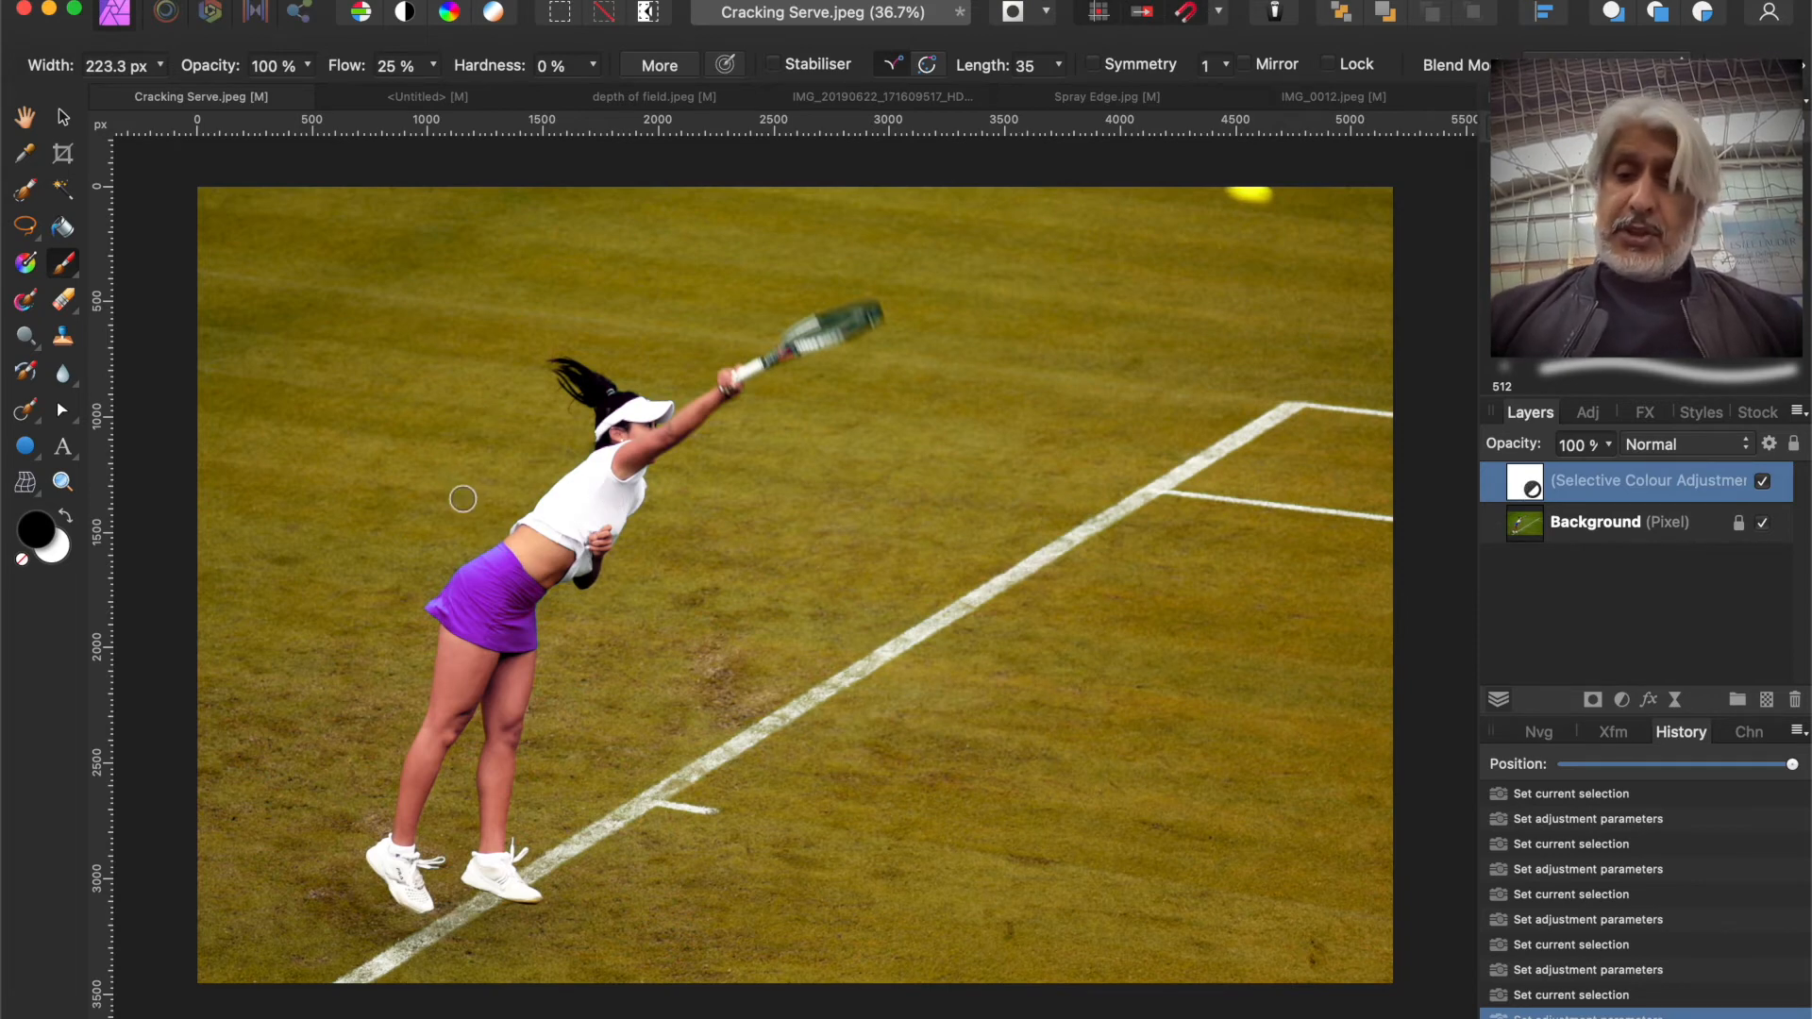
key(bracketright)
key(bracketright)
key(bracketright)
key(bracketright)
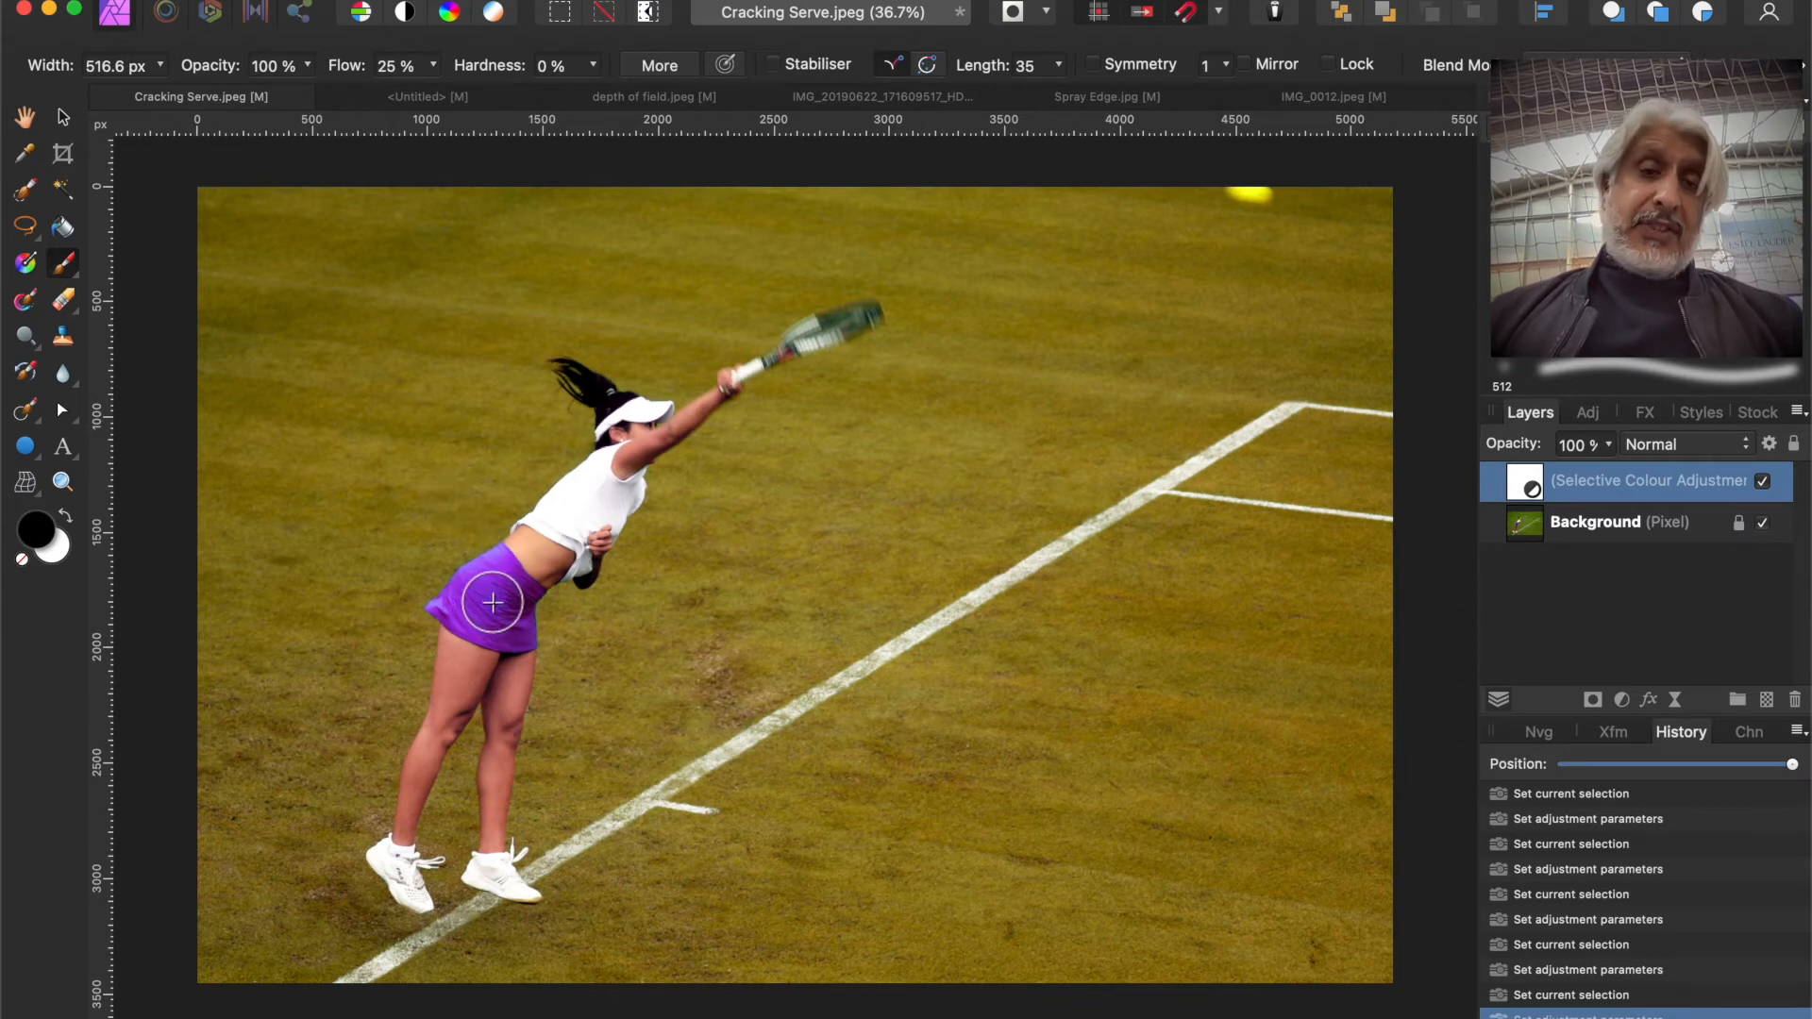
mouse_move(493, 603)
mouse_down()
mouse_move(518, 598)
mouse_move(457, 546)
mouse_move(508, 639)
mouse_move(473, 610)
mouse_move(427, 709)
mouse_up()
drag(486, 603, 493, 627)
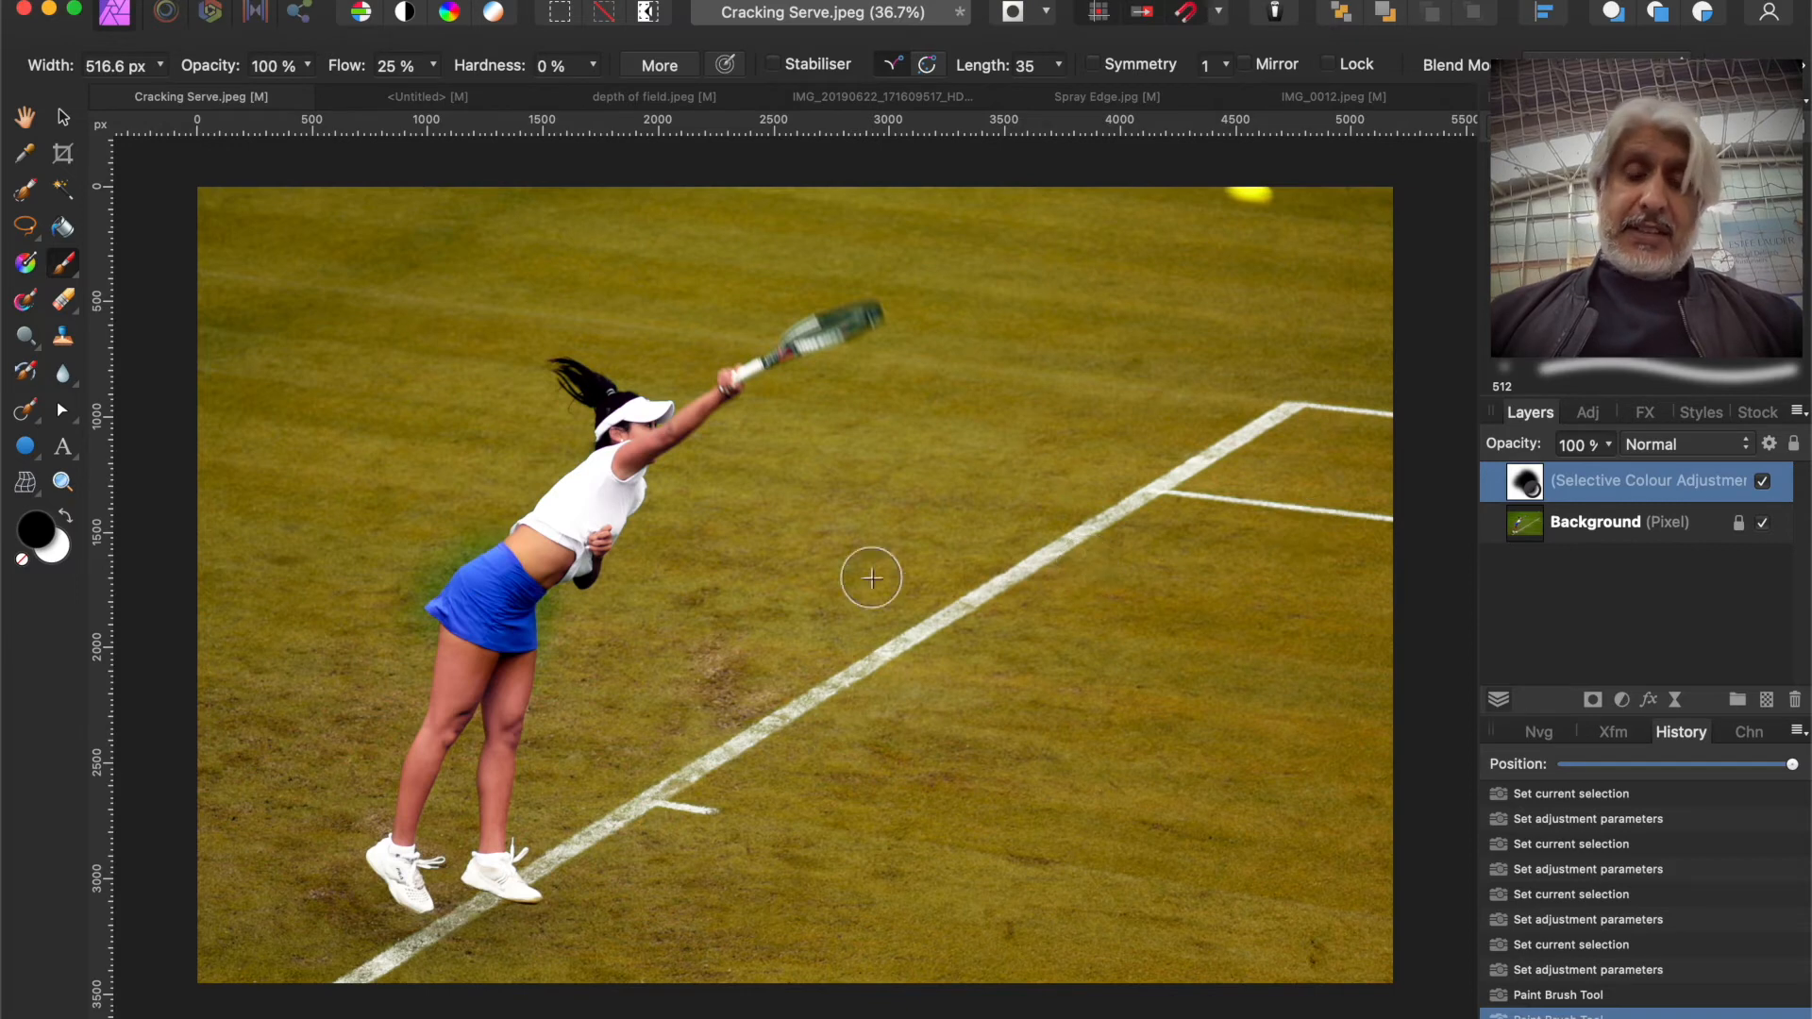
click(1539, 999)
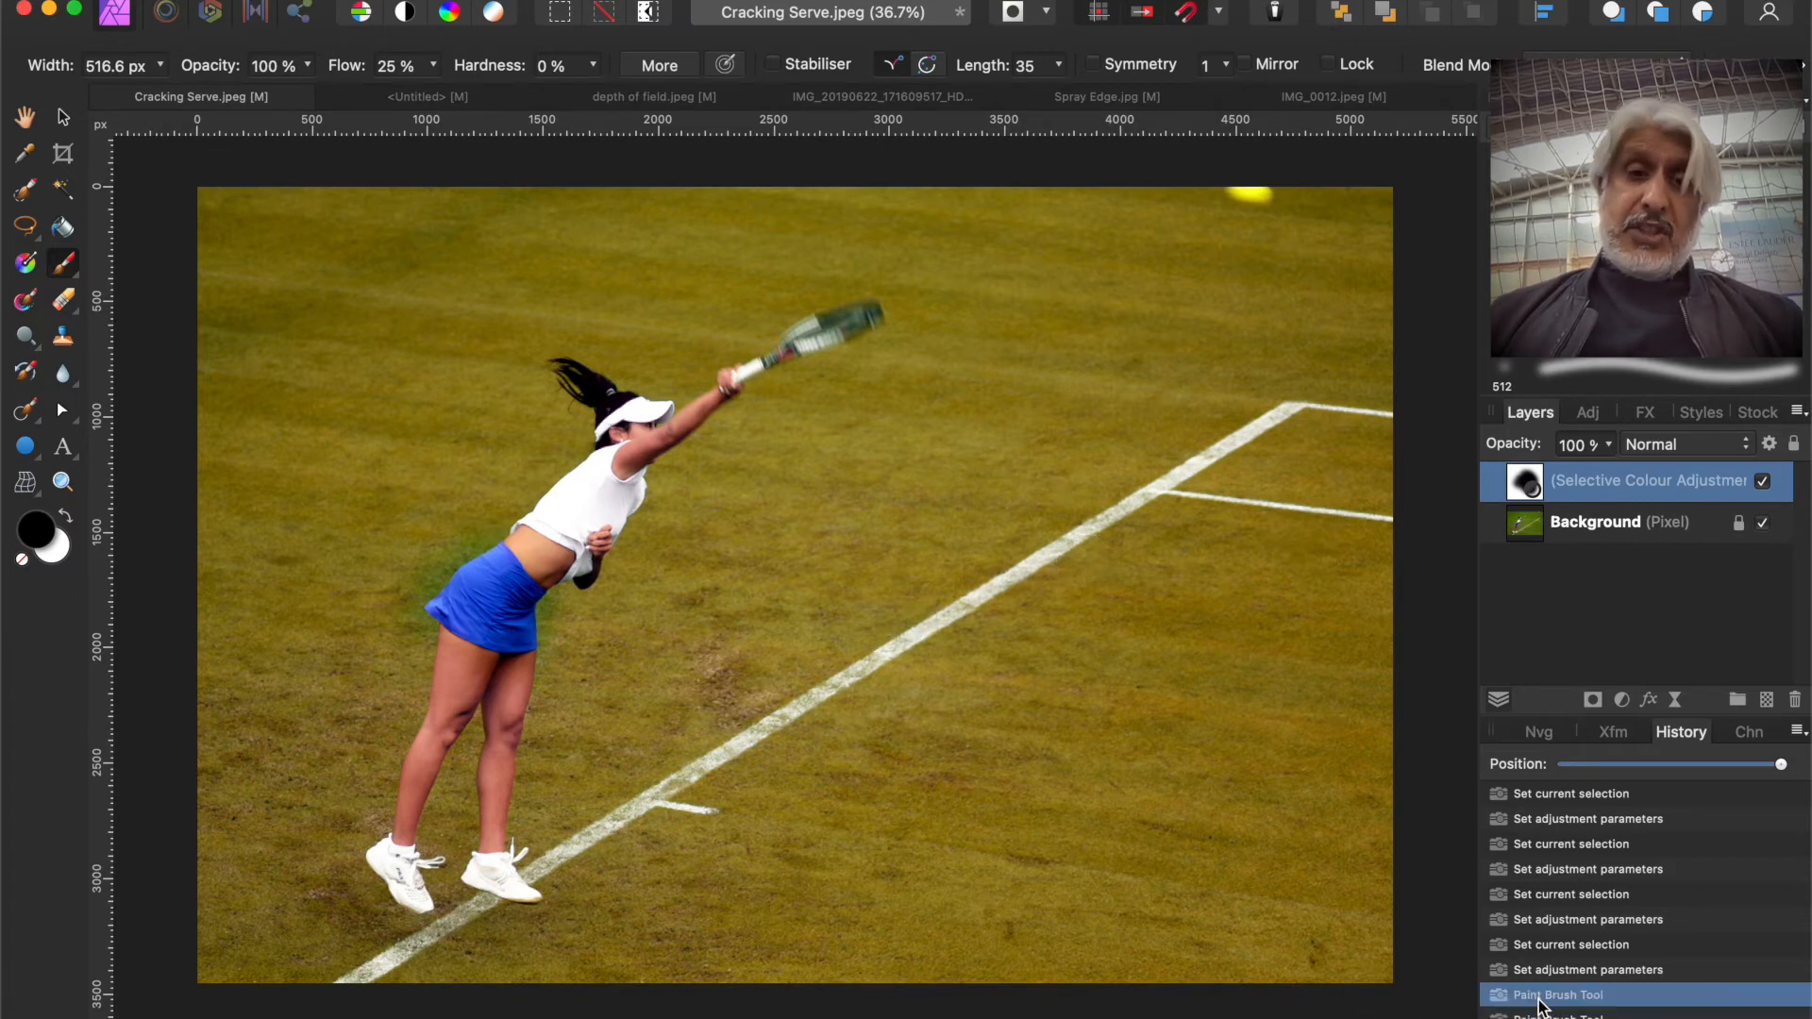
click(1540, 962)
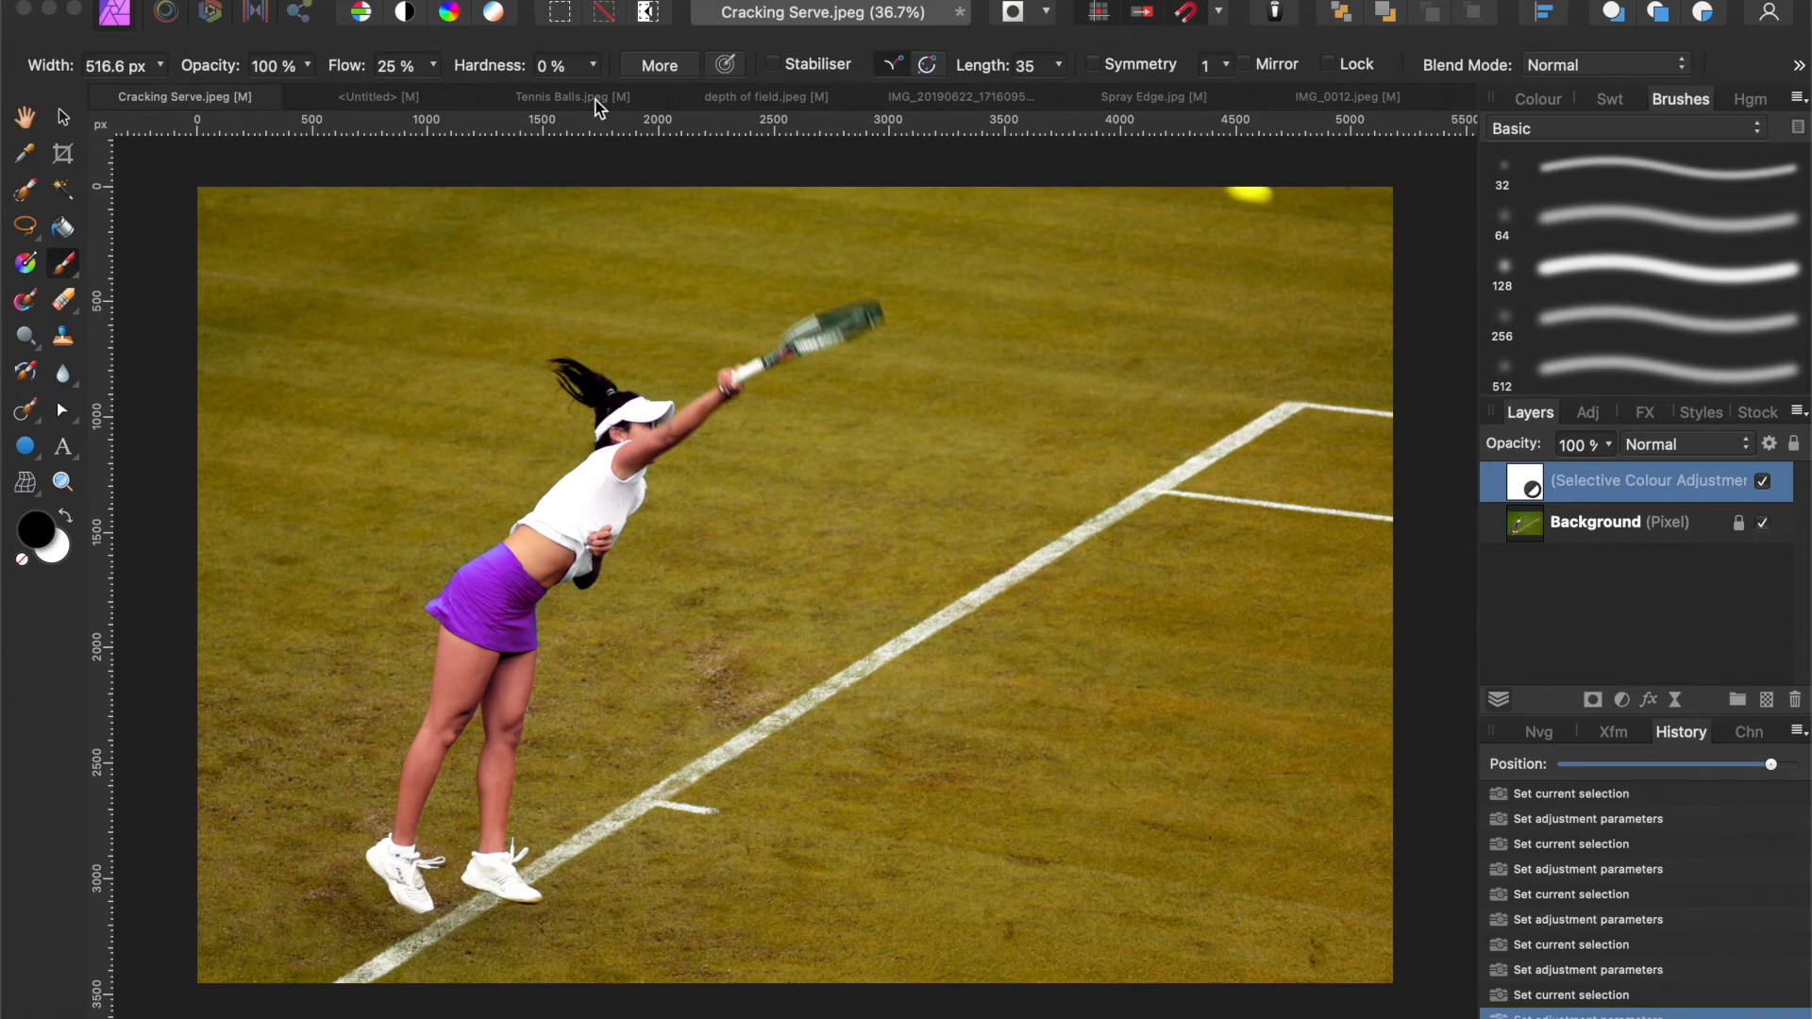
Step: Switch to the Tennis Balls photo, add a Selective Colour adjustment above its background layer, and move the dialog clear of the balls
click(572, 96)
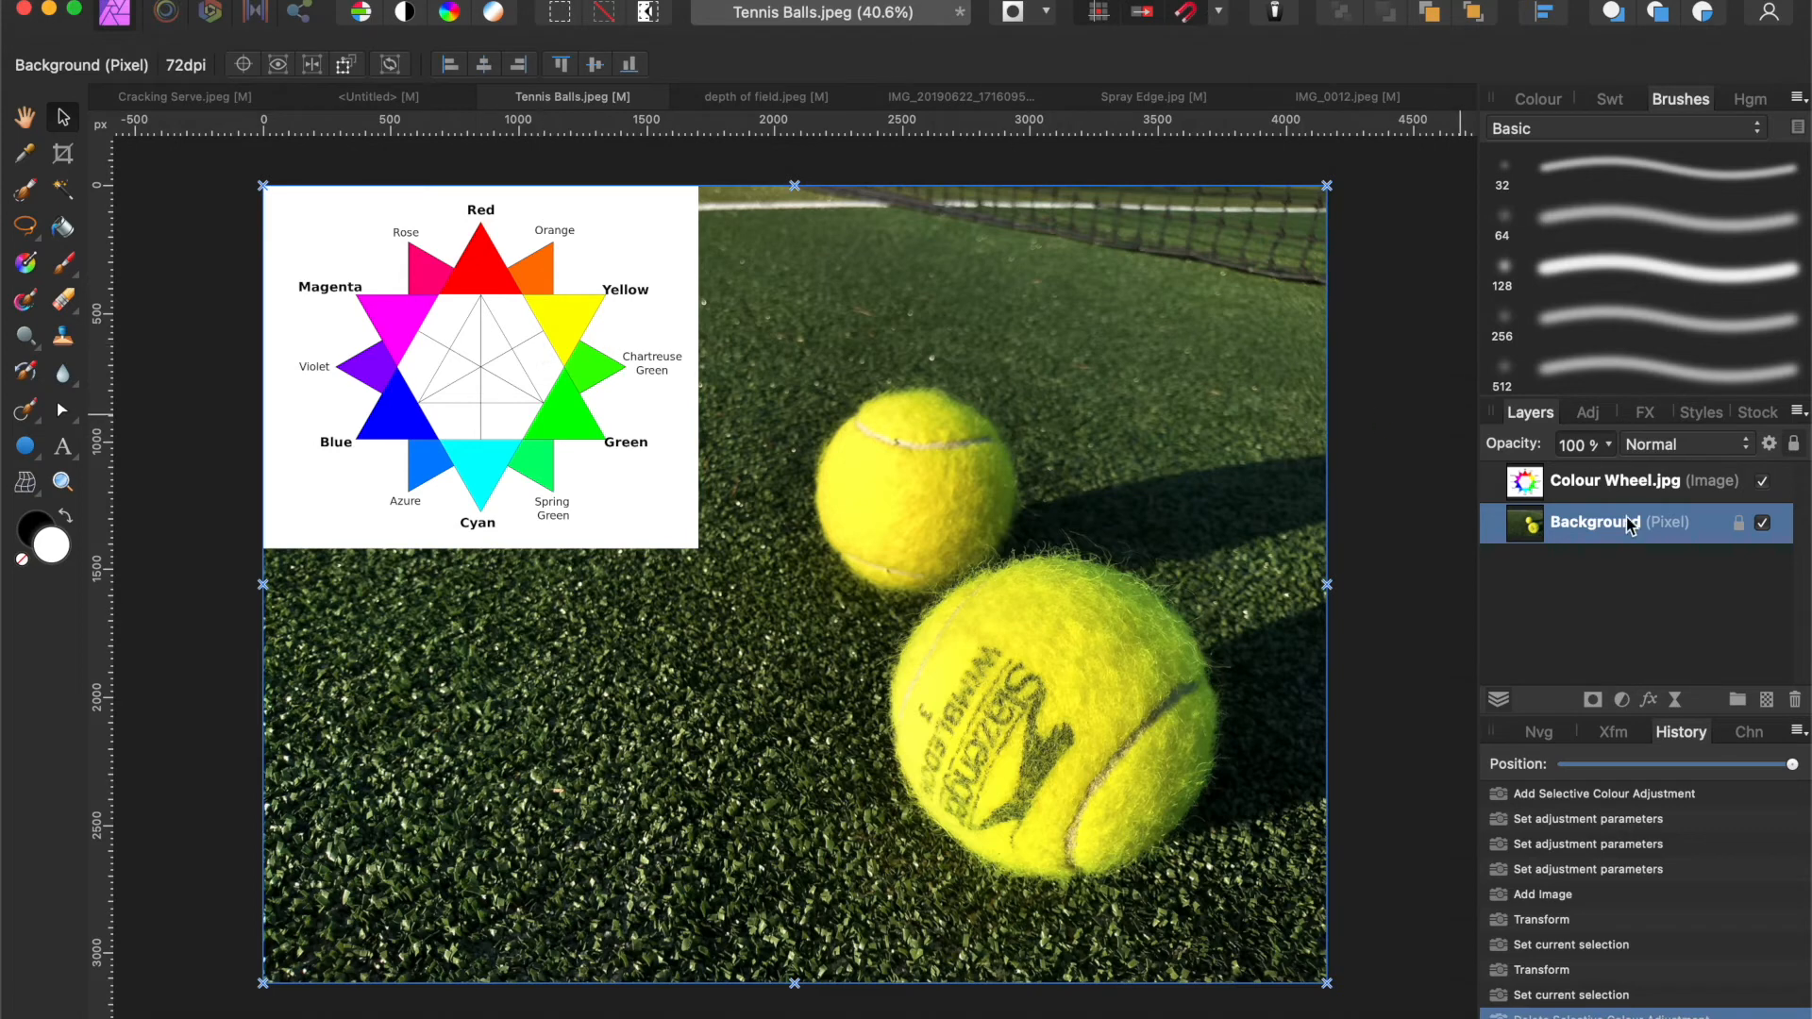
click(1624, 701)
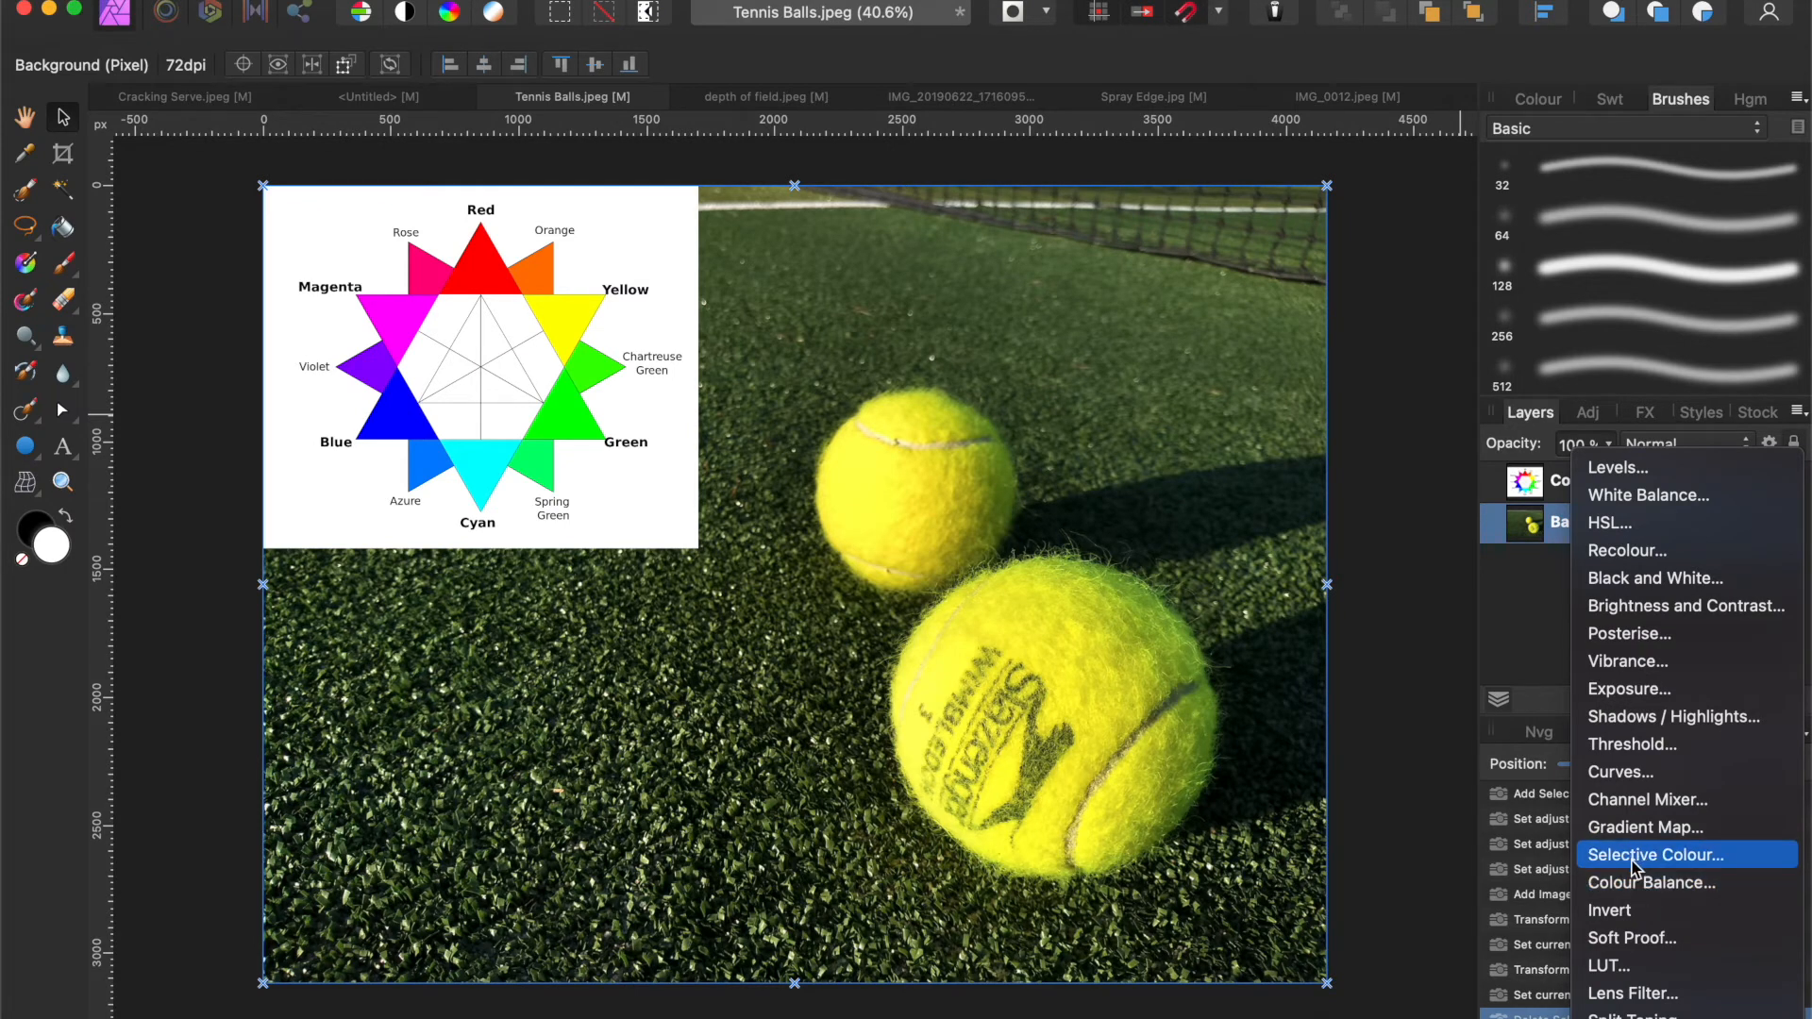
click(1631, 859)
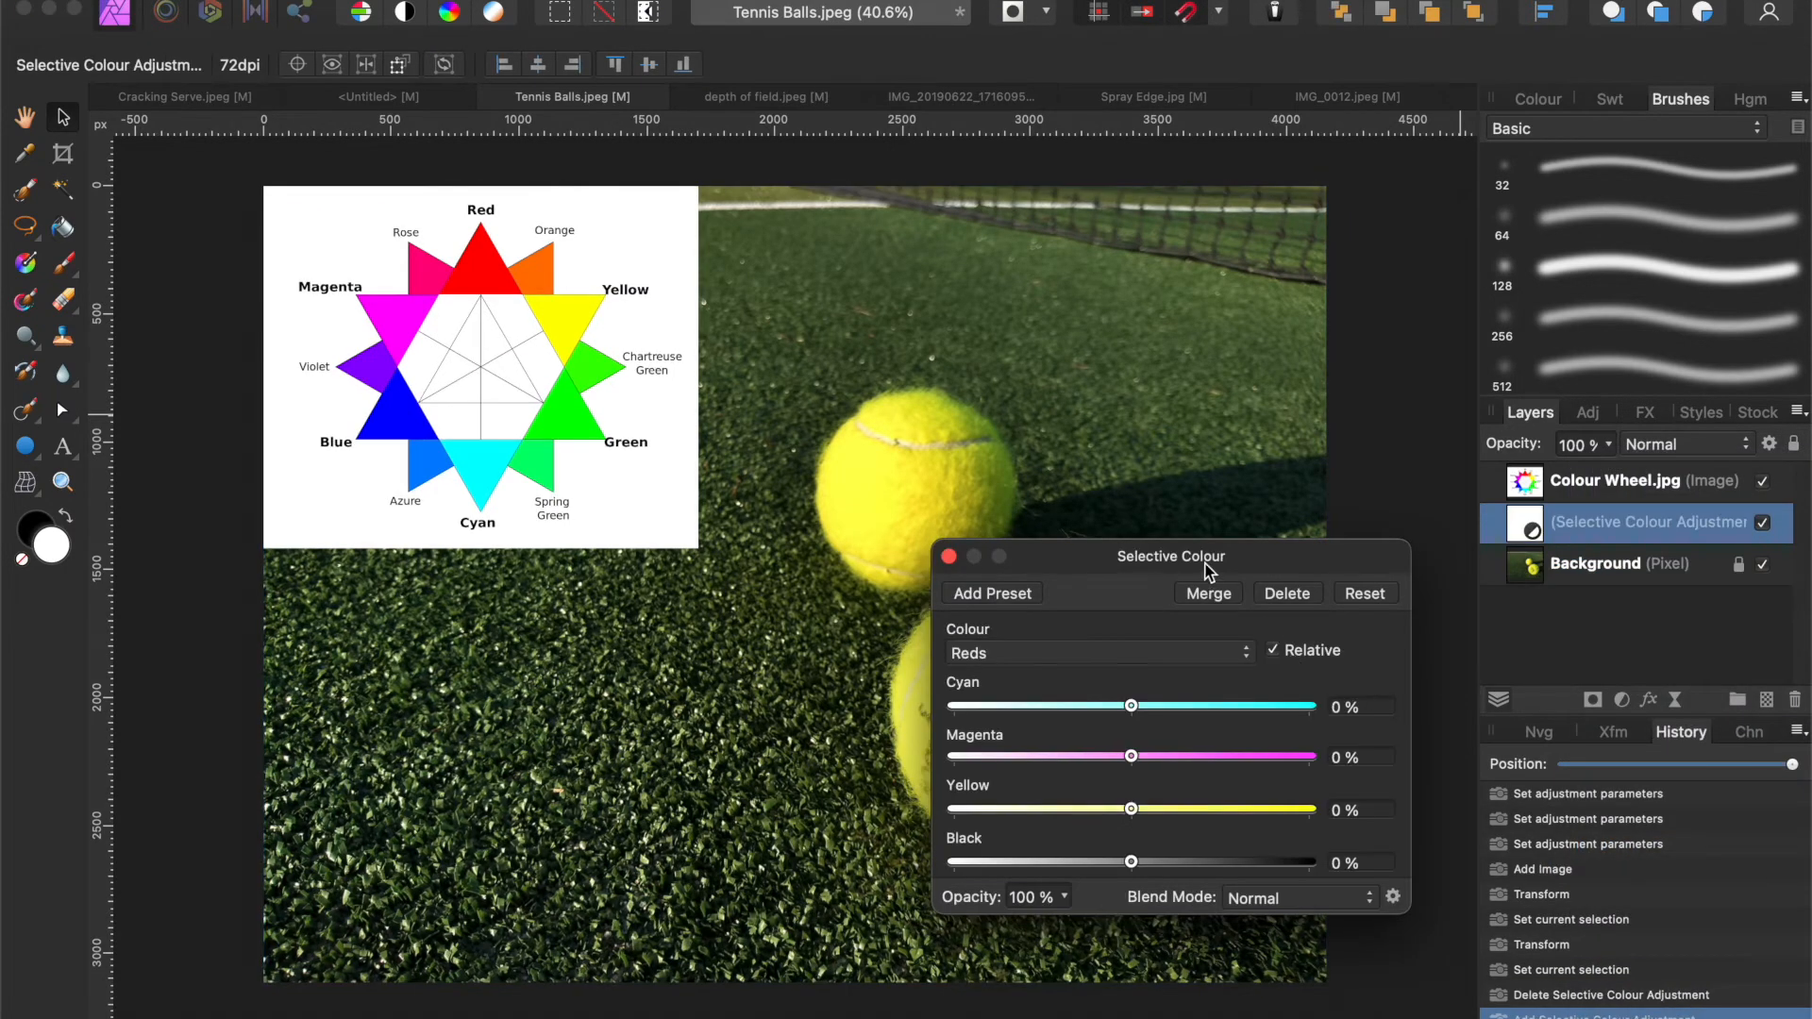
drag(1191, 557, 518, 594)
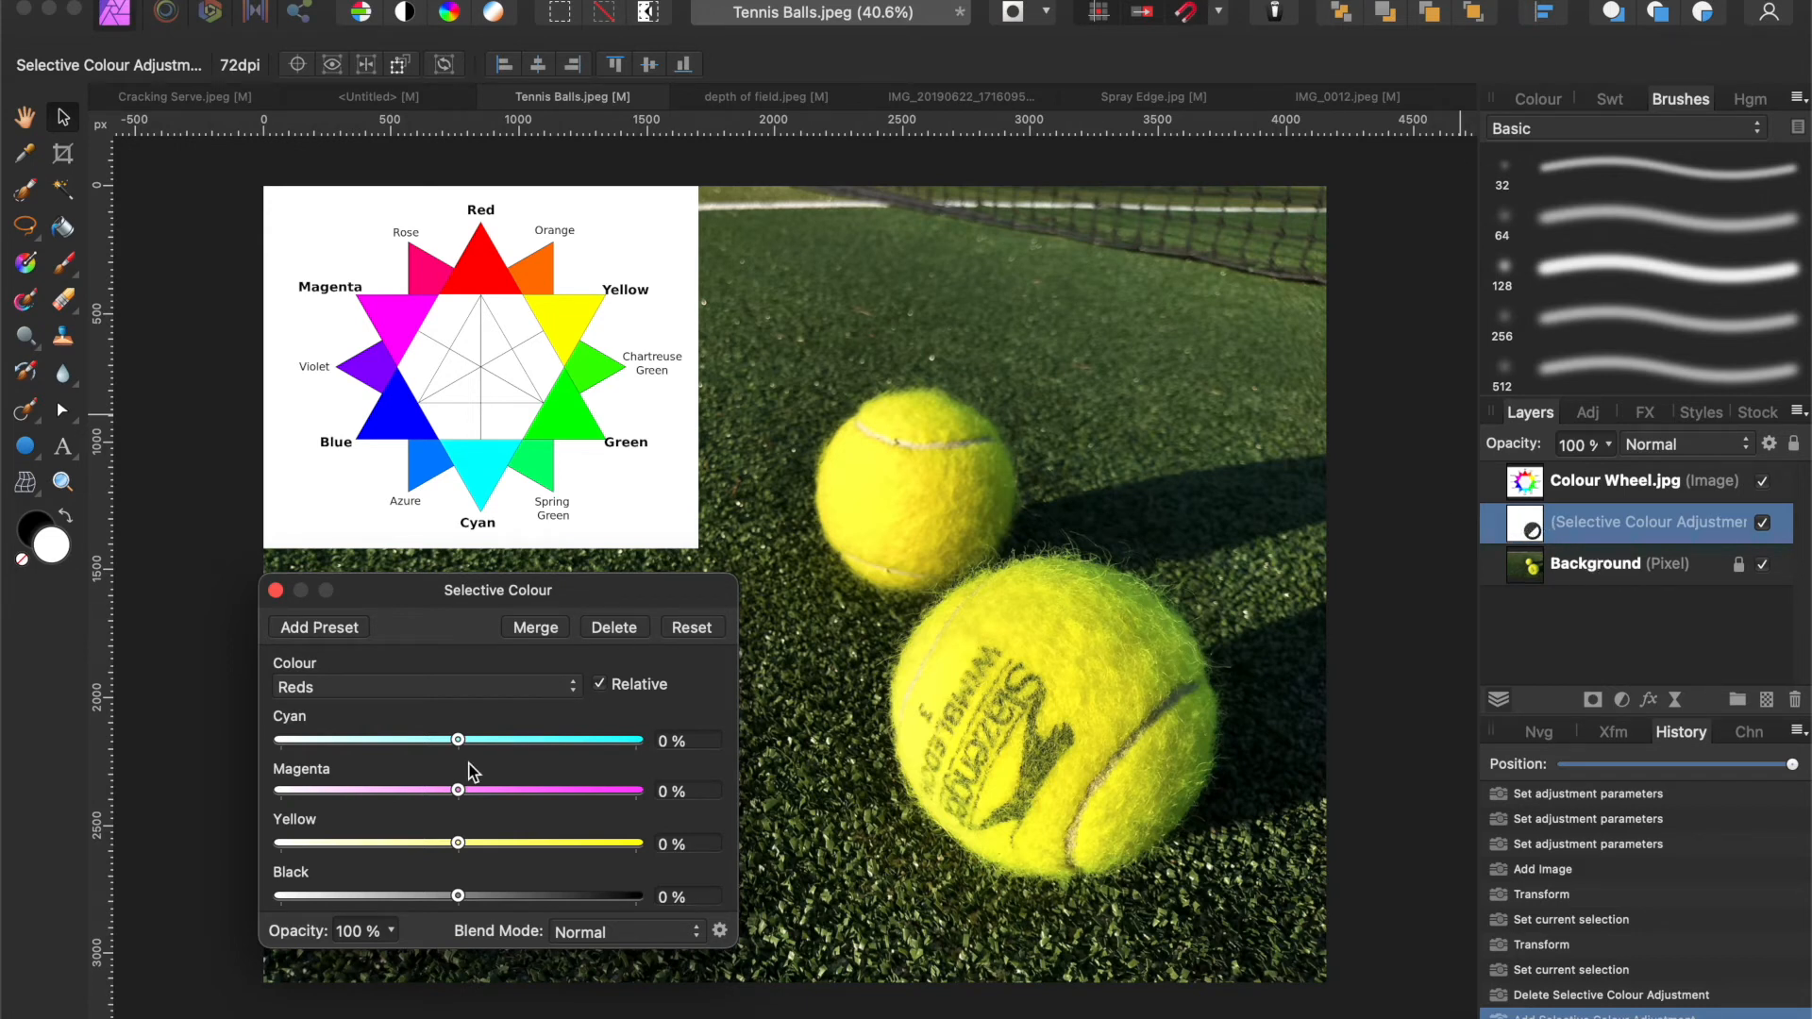
Step: Try lowering Cyan to -100% in the Yellows range, and return it to 0%
click(571, 689)
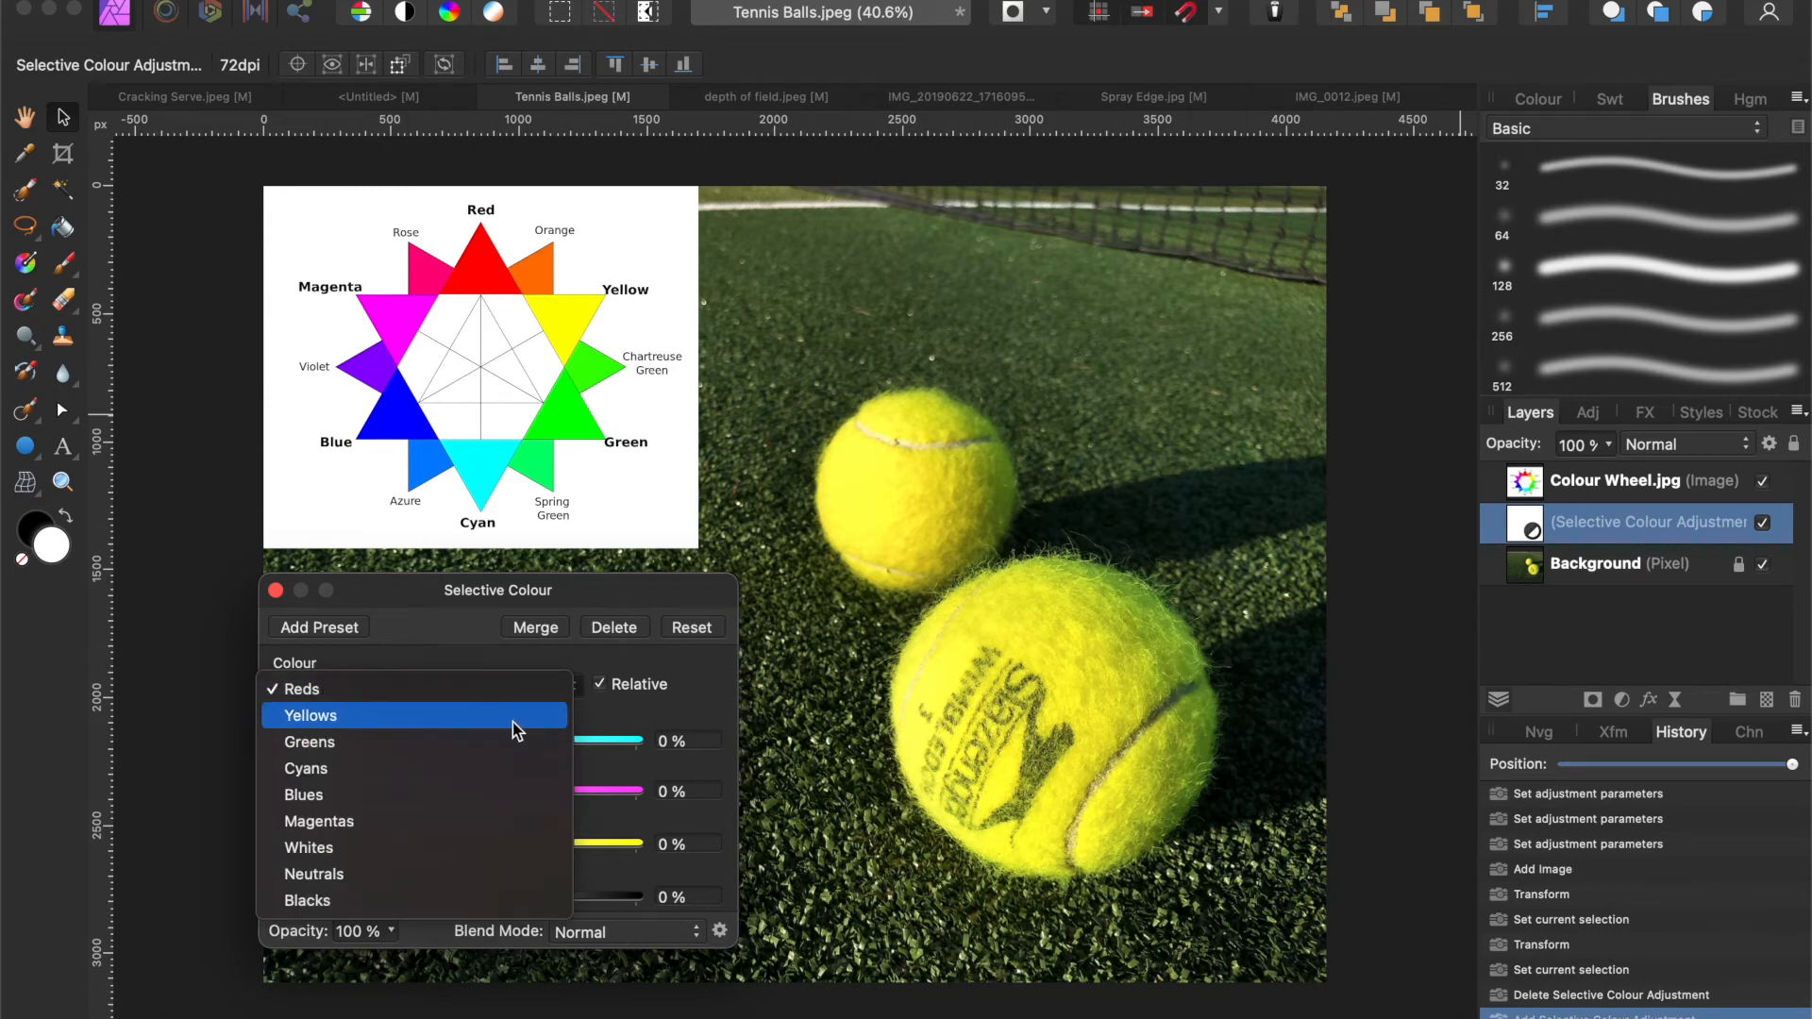
click(513, 722)
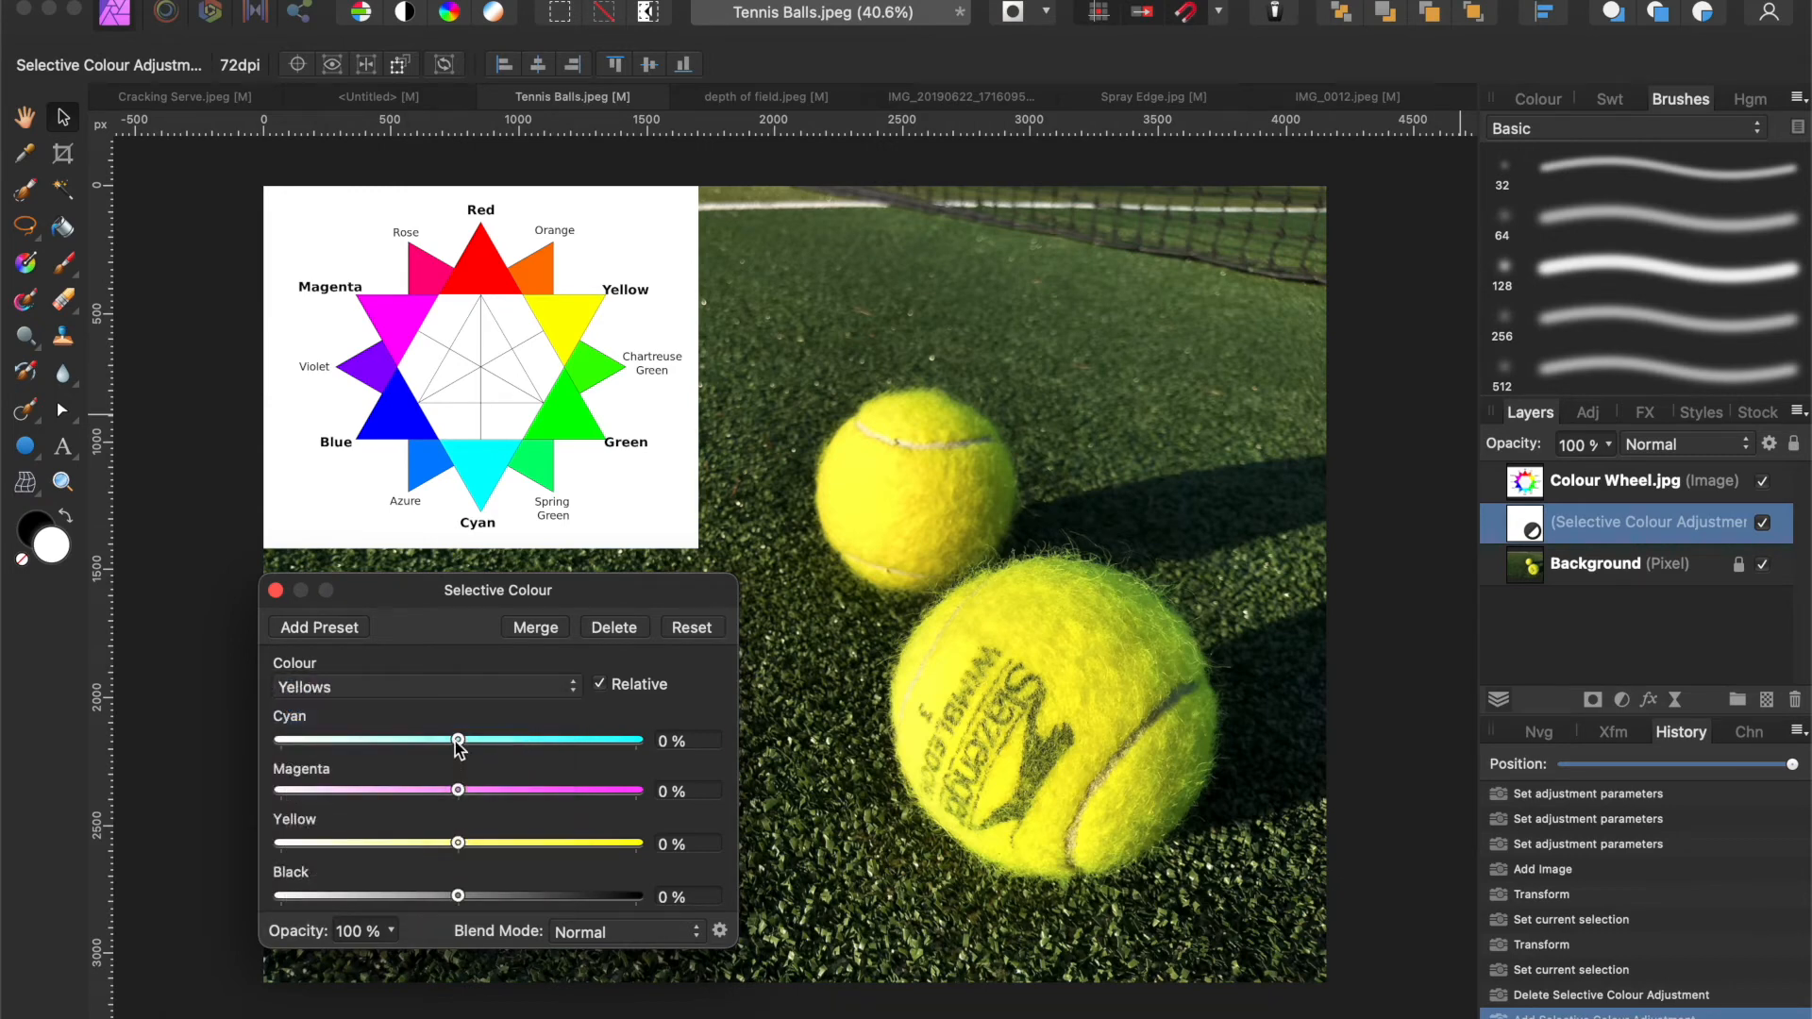
mouse_move(458, 740)
mouse_down()
mouse_move(377, 733)
mouse_move(592, 740)
mouse_move(321, 728)
mouse_move(619, 740)
mouse_move(404, 699)
mouse_move(348, 715)
mouse_move(545, 726)
mouse_move(366, 720)
mouse_move(521, 729)
mouse_move(335, 750)
mouse_move(485, 749)
mouse_move(460, 748)
mouse_up()
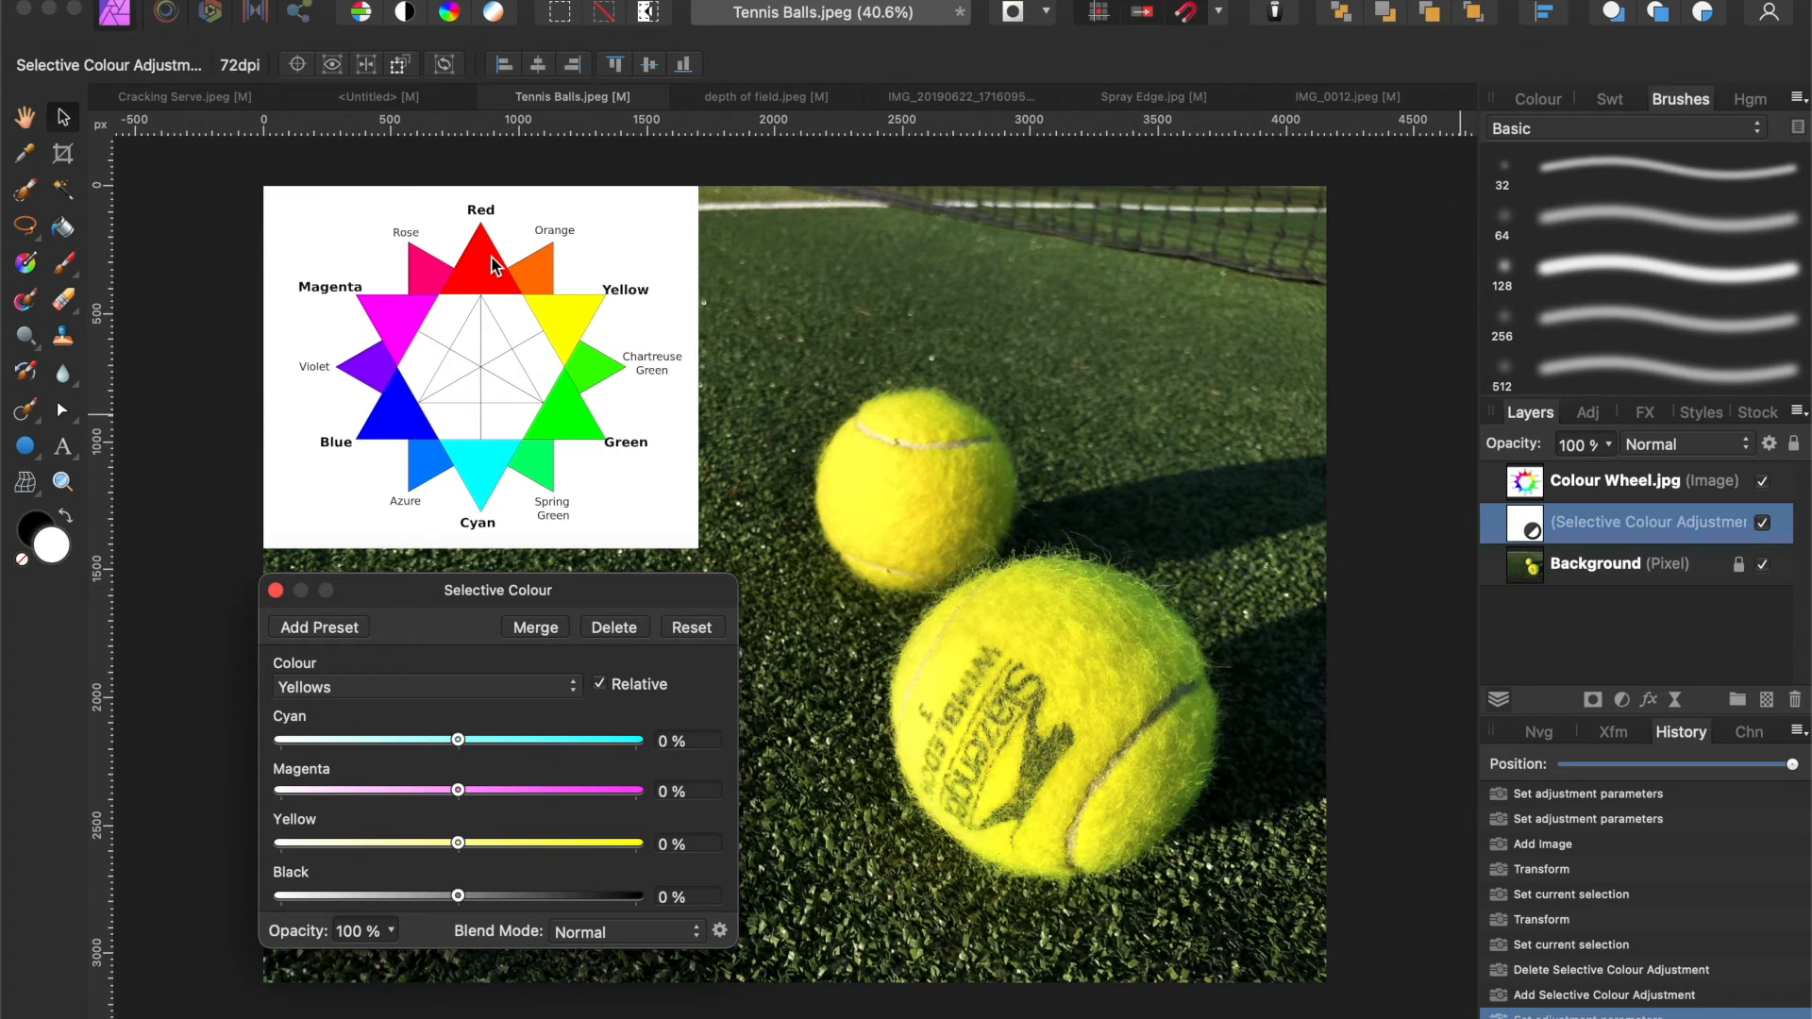
drag(459, 739, 275, 741)
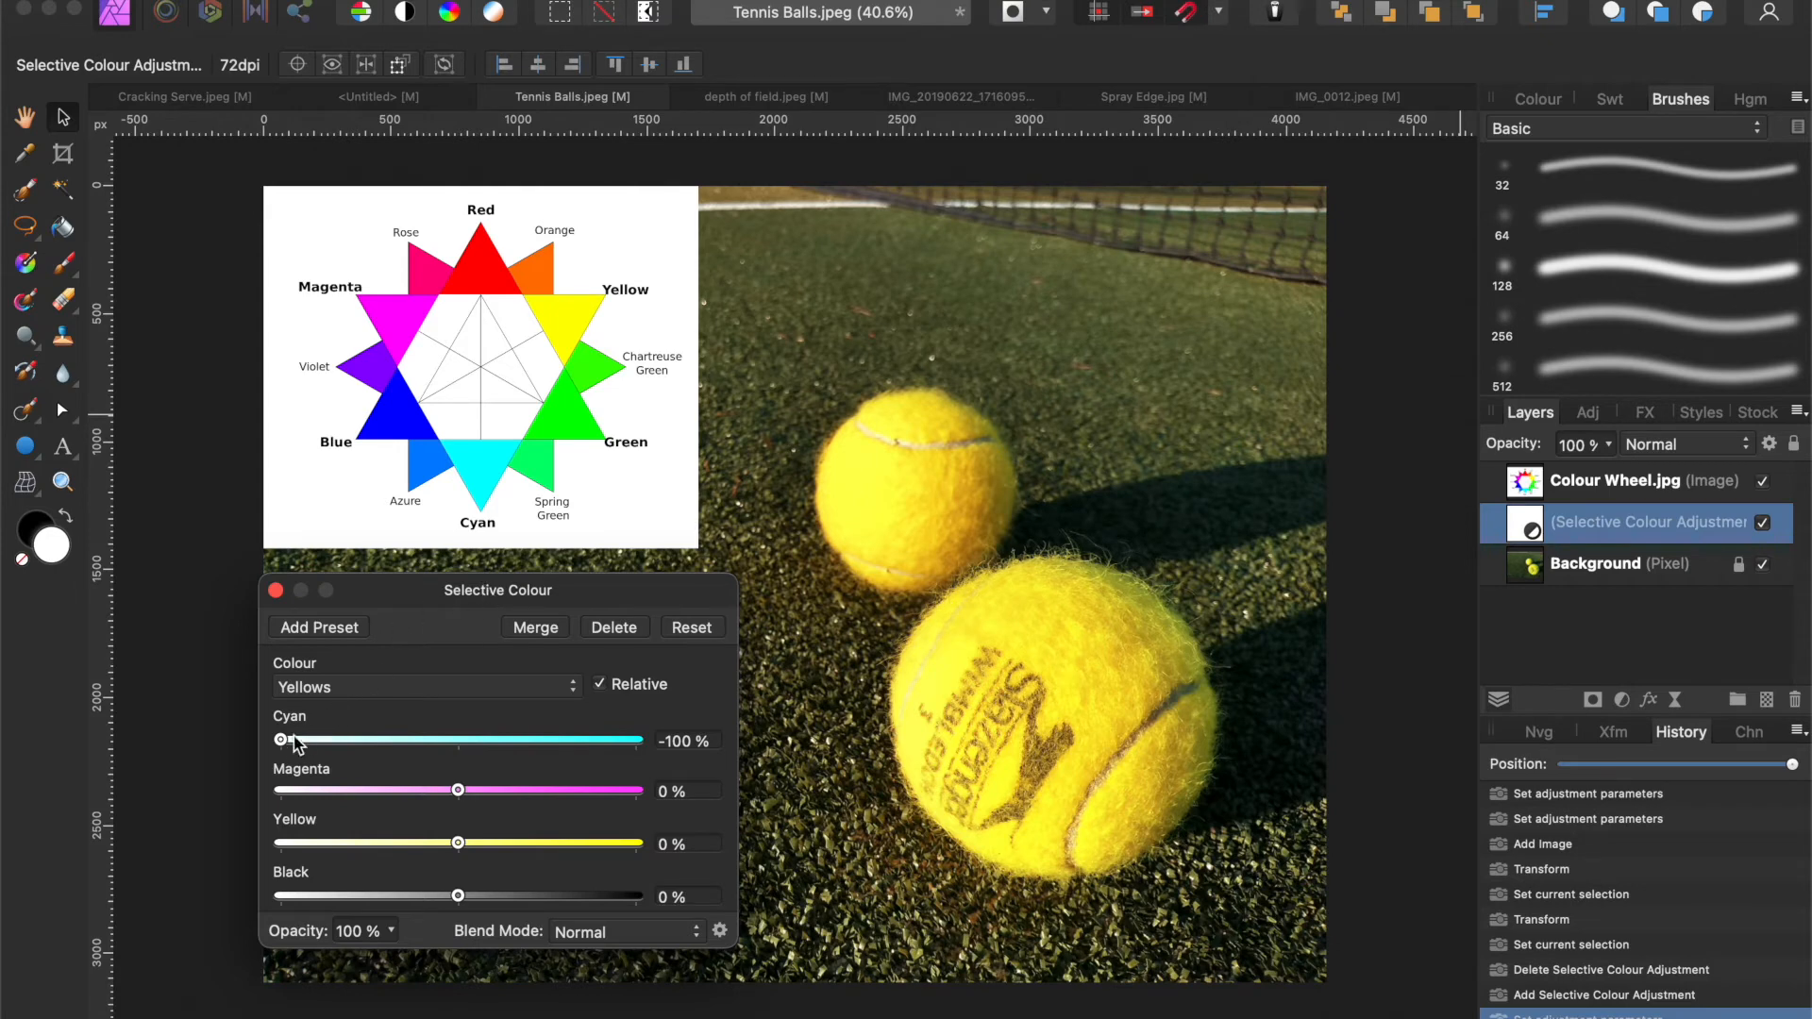
drag(283, 742, 459, 742)
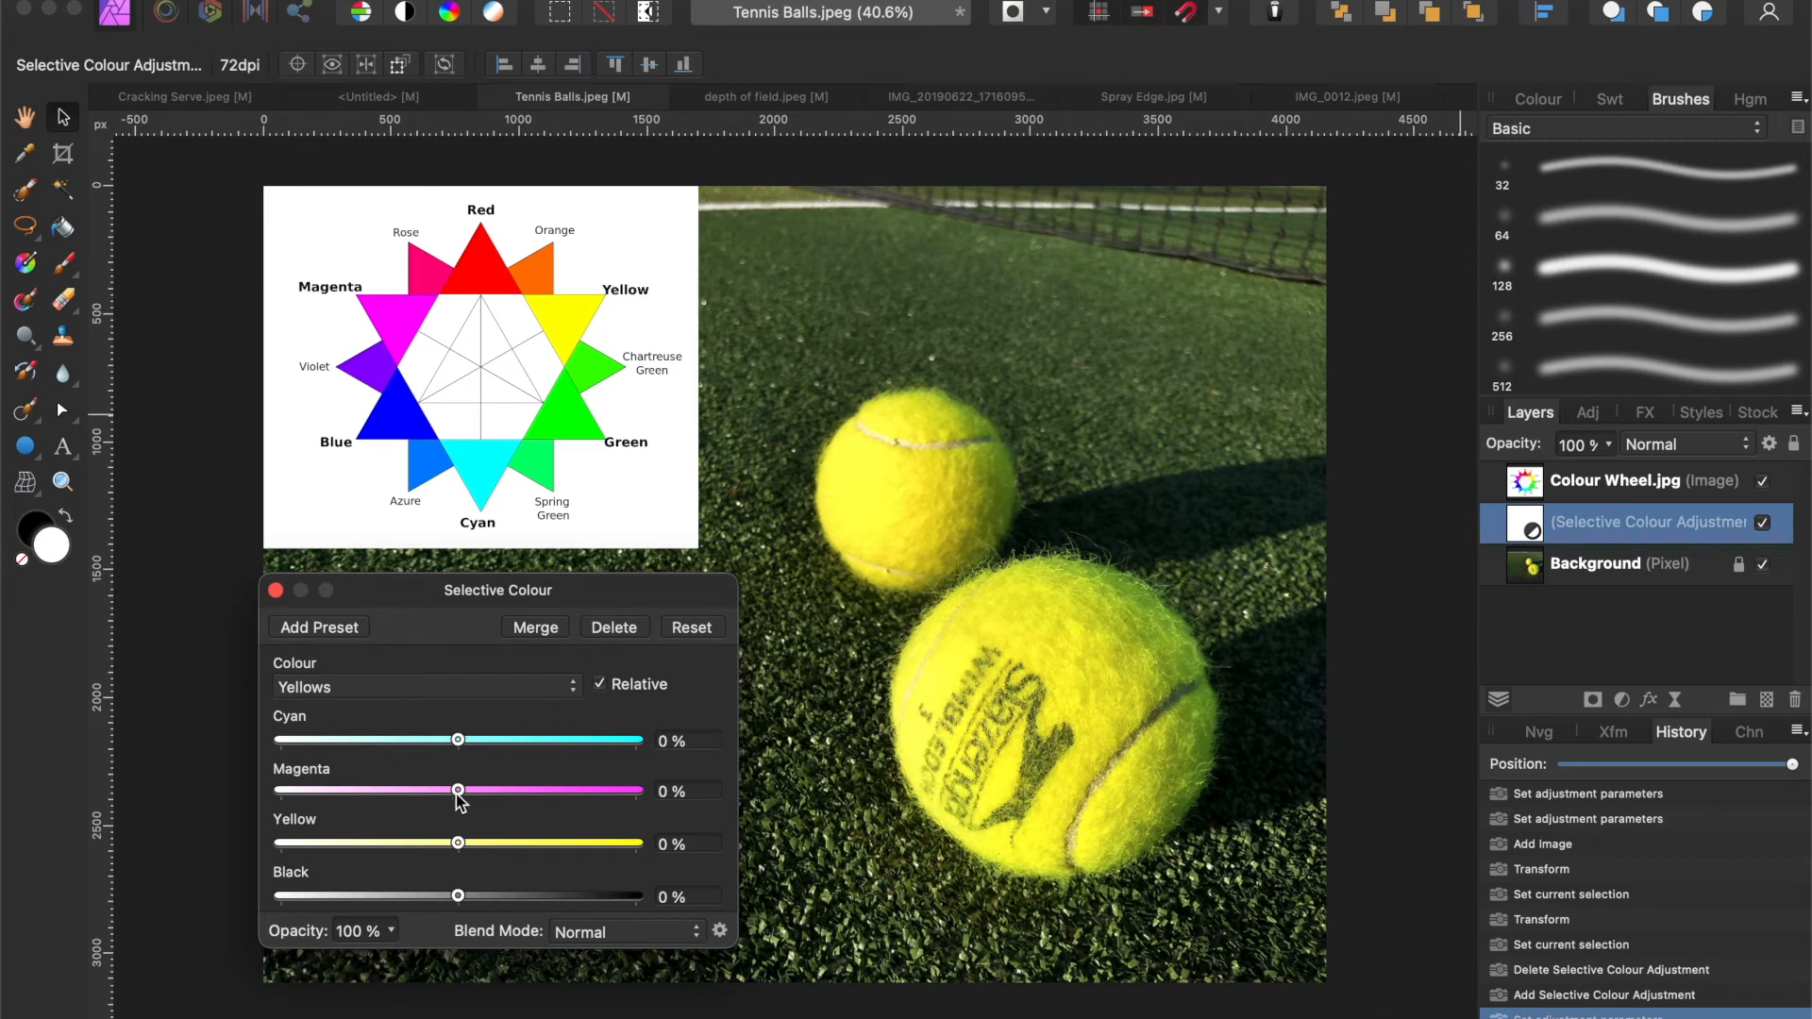
Step: Try Yellow at -100% and Magenta at 87% in the Yellows range, returning each to 0%
mouse_move(458, 798)
mouse_down()
mouse_move(291, 793)
mouse_move(543, 798)
mouse_move(283, 788)
mouse_move(395, 782)
mouse_move(239, 769)
mouse_move(384, 765)
mouse_move(457, 795)
mouse_move(190, 780)
mouse_move(466, 793)
mouse_move(456, 805)
mouse_up()
drag(458, 843, 279, 831)
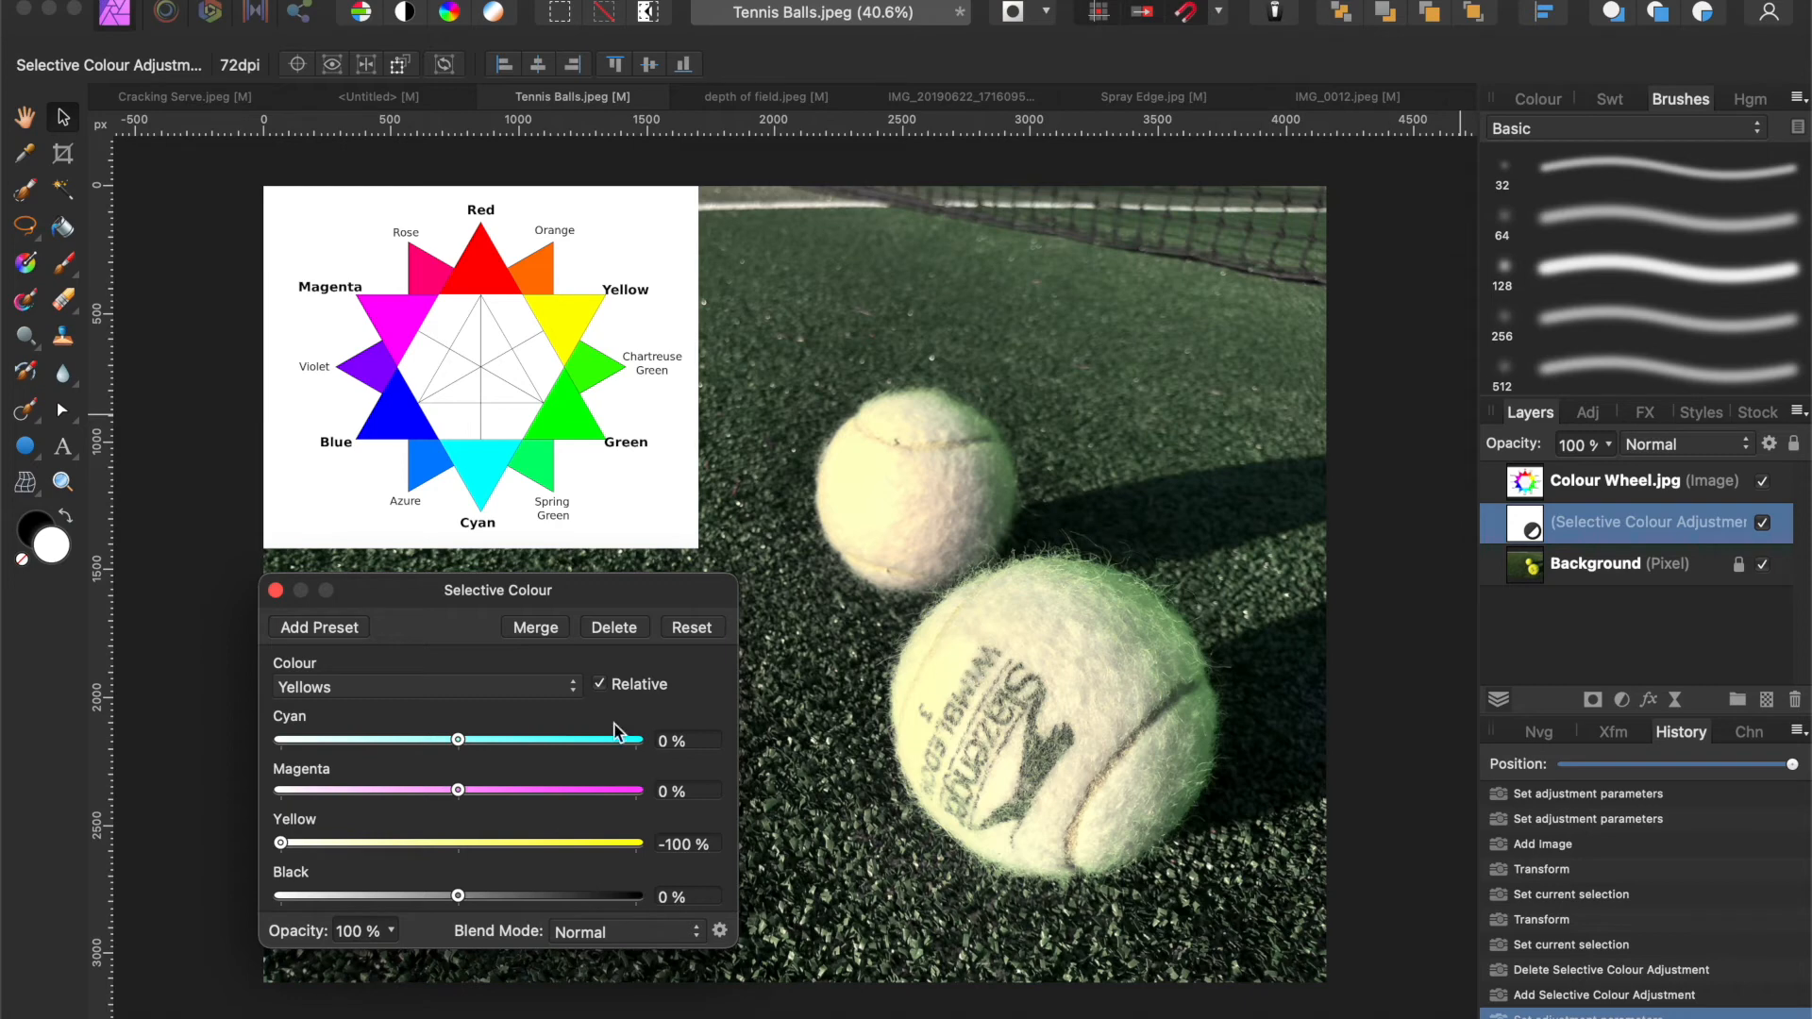
drag(281, 847, 613, 812)
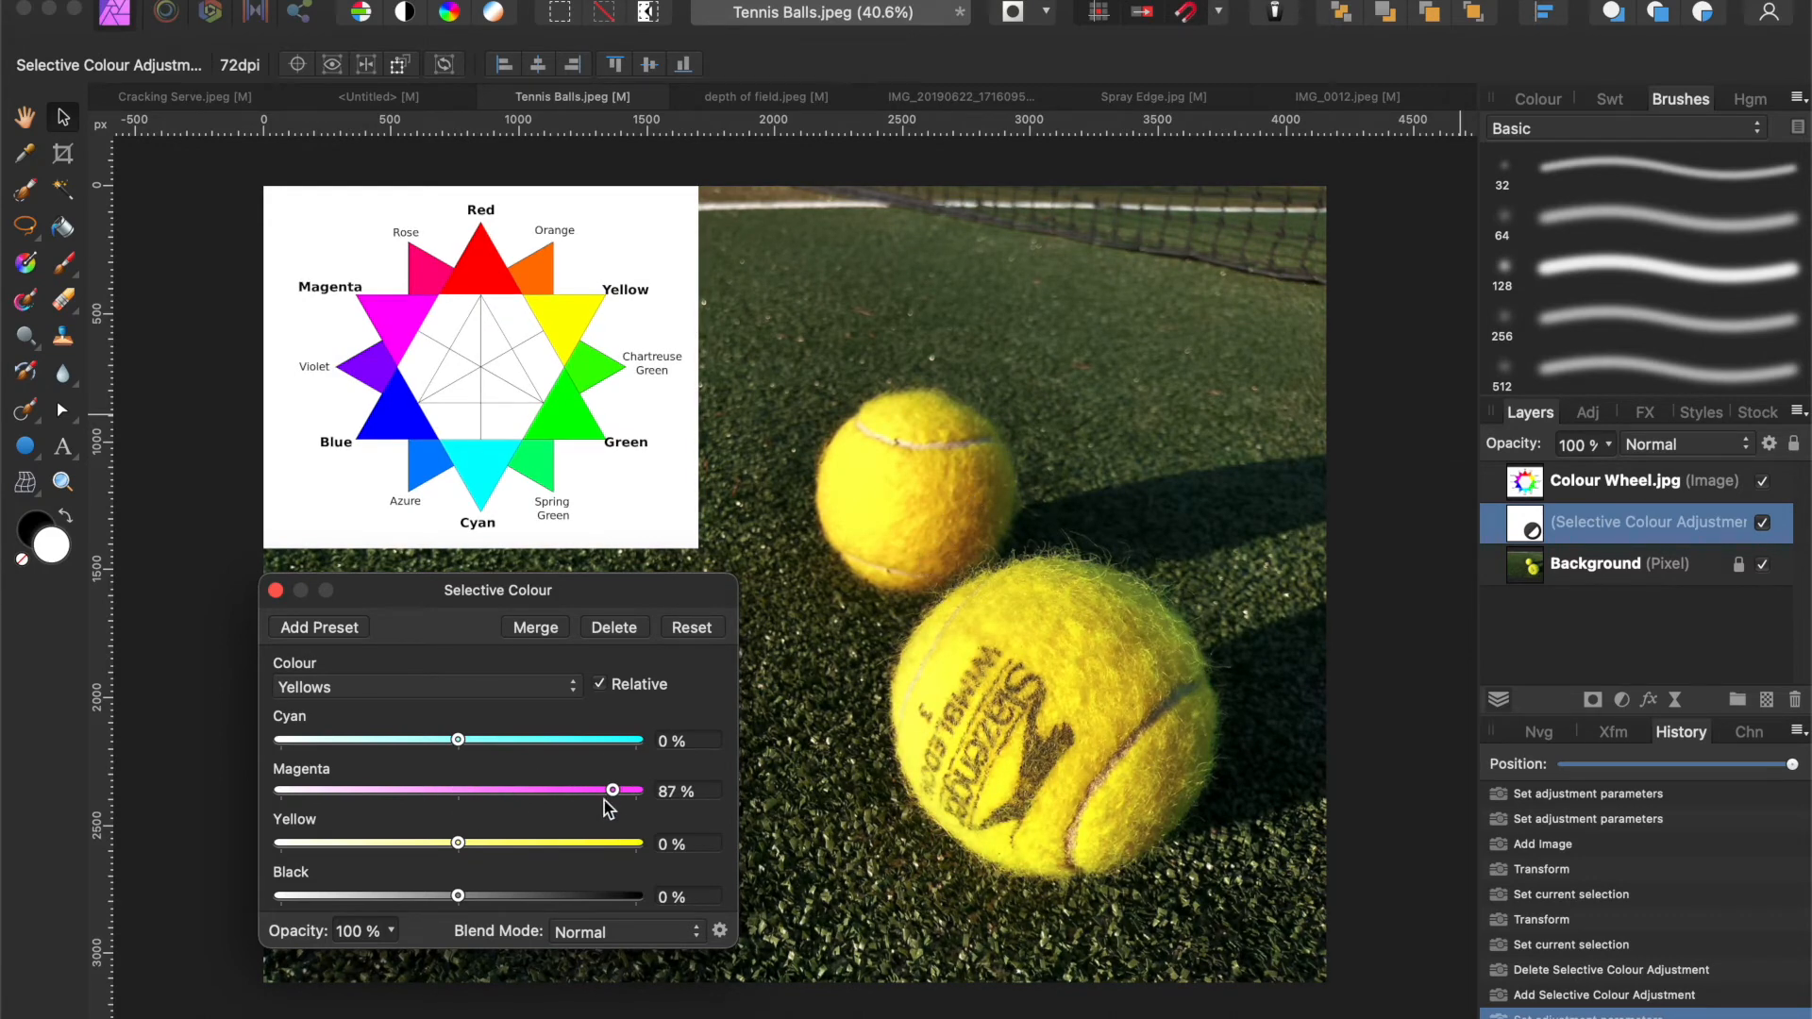
drag(612, 793, 458, 796)
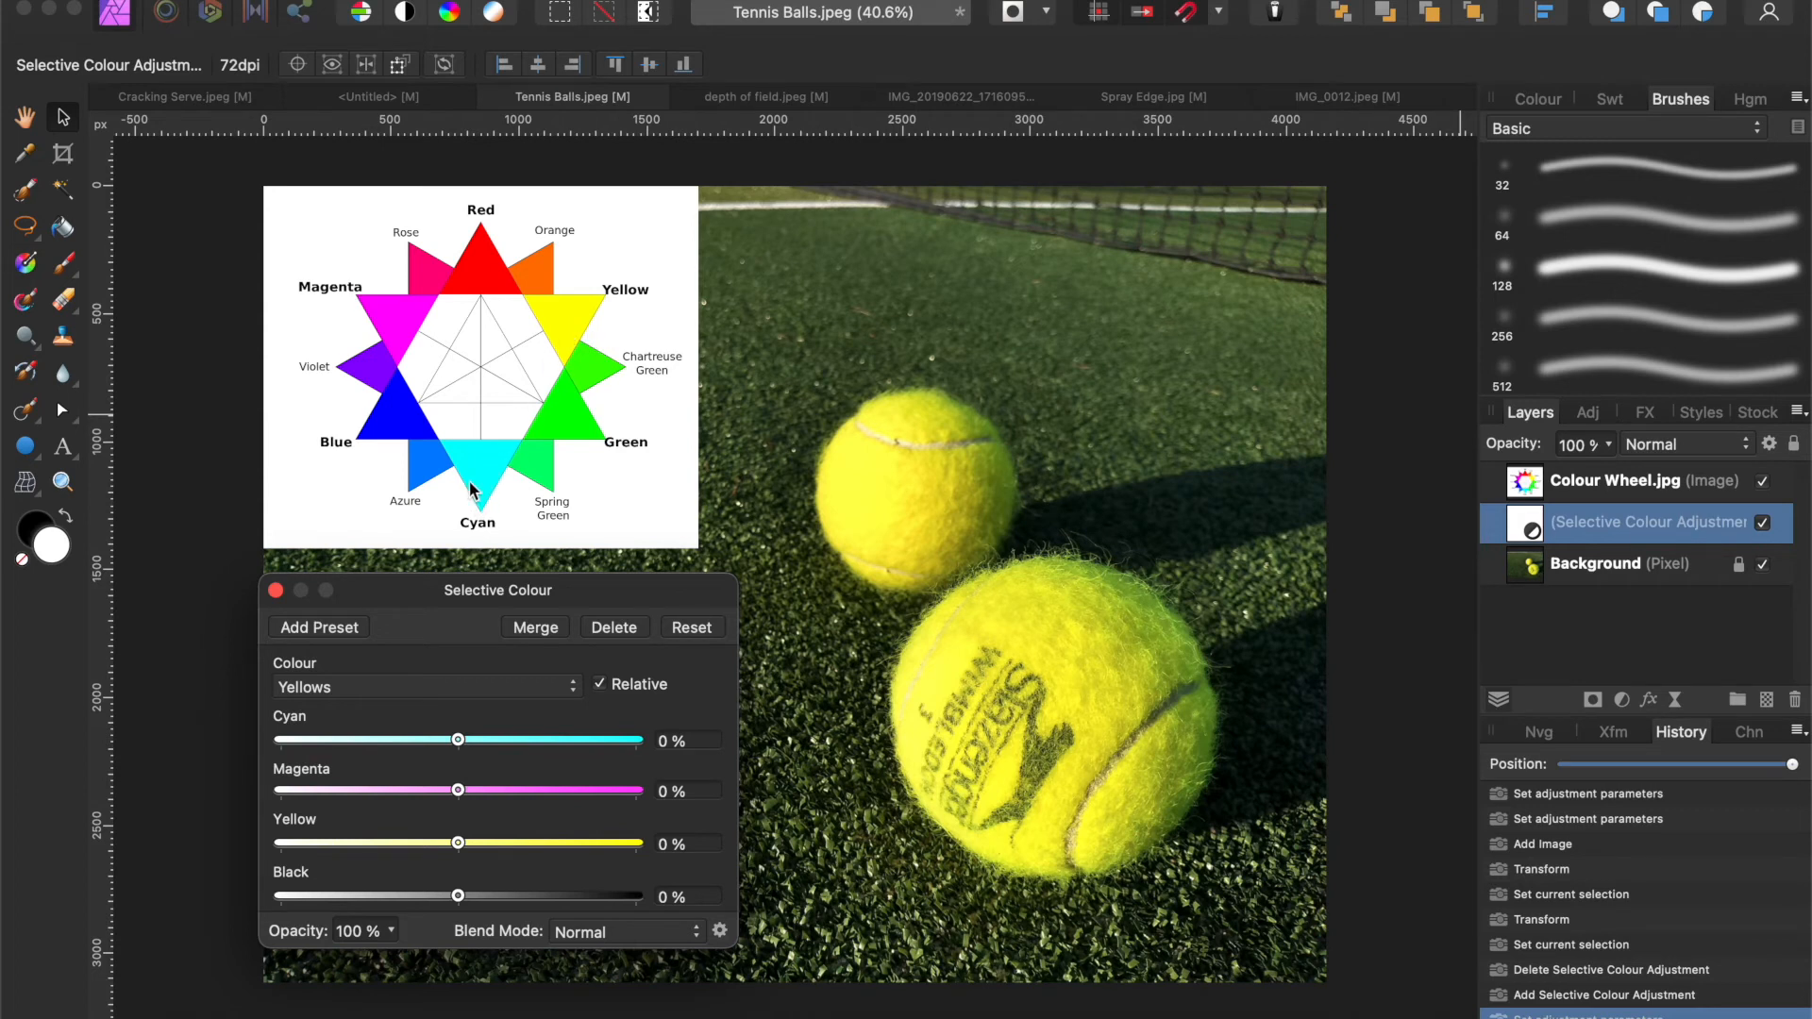
Step: Try out the sliders in the Greens and Magentas ranges on the tennis balls photo, leaving them at 0%
click(471, 688)
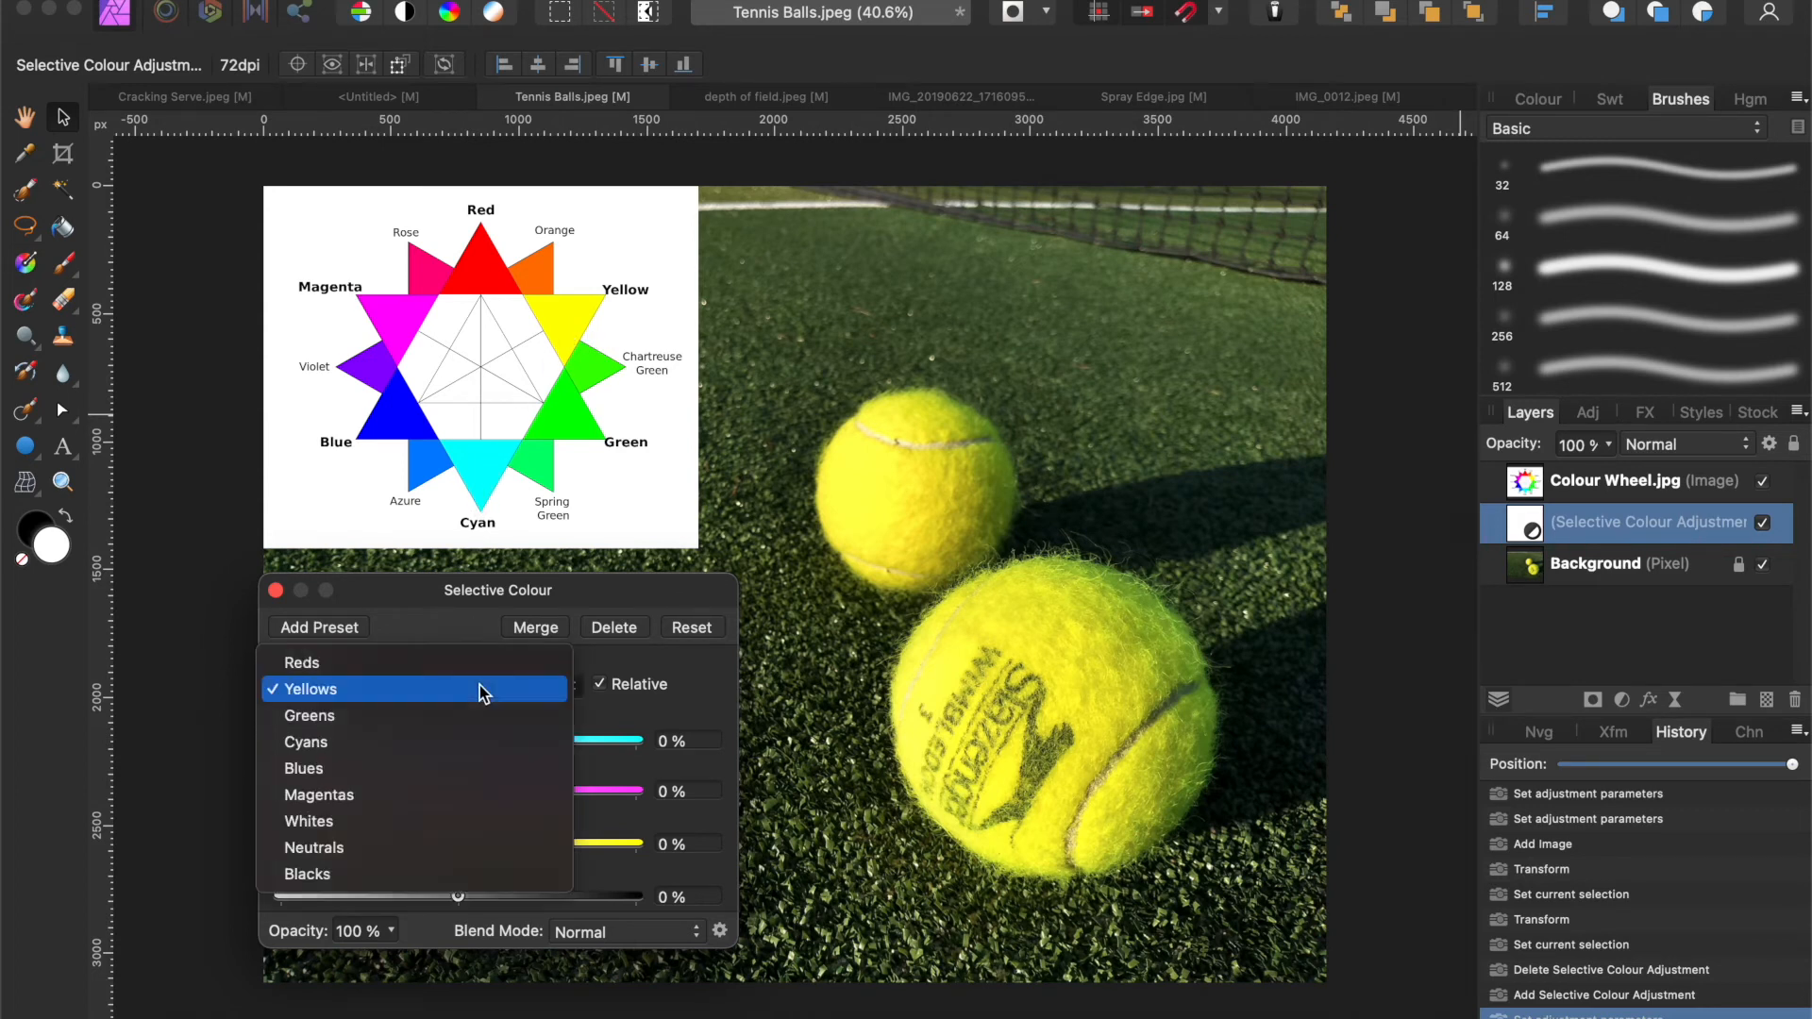
click(459, 732)
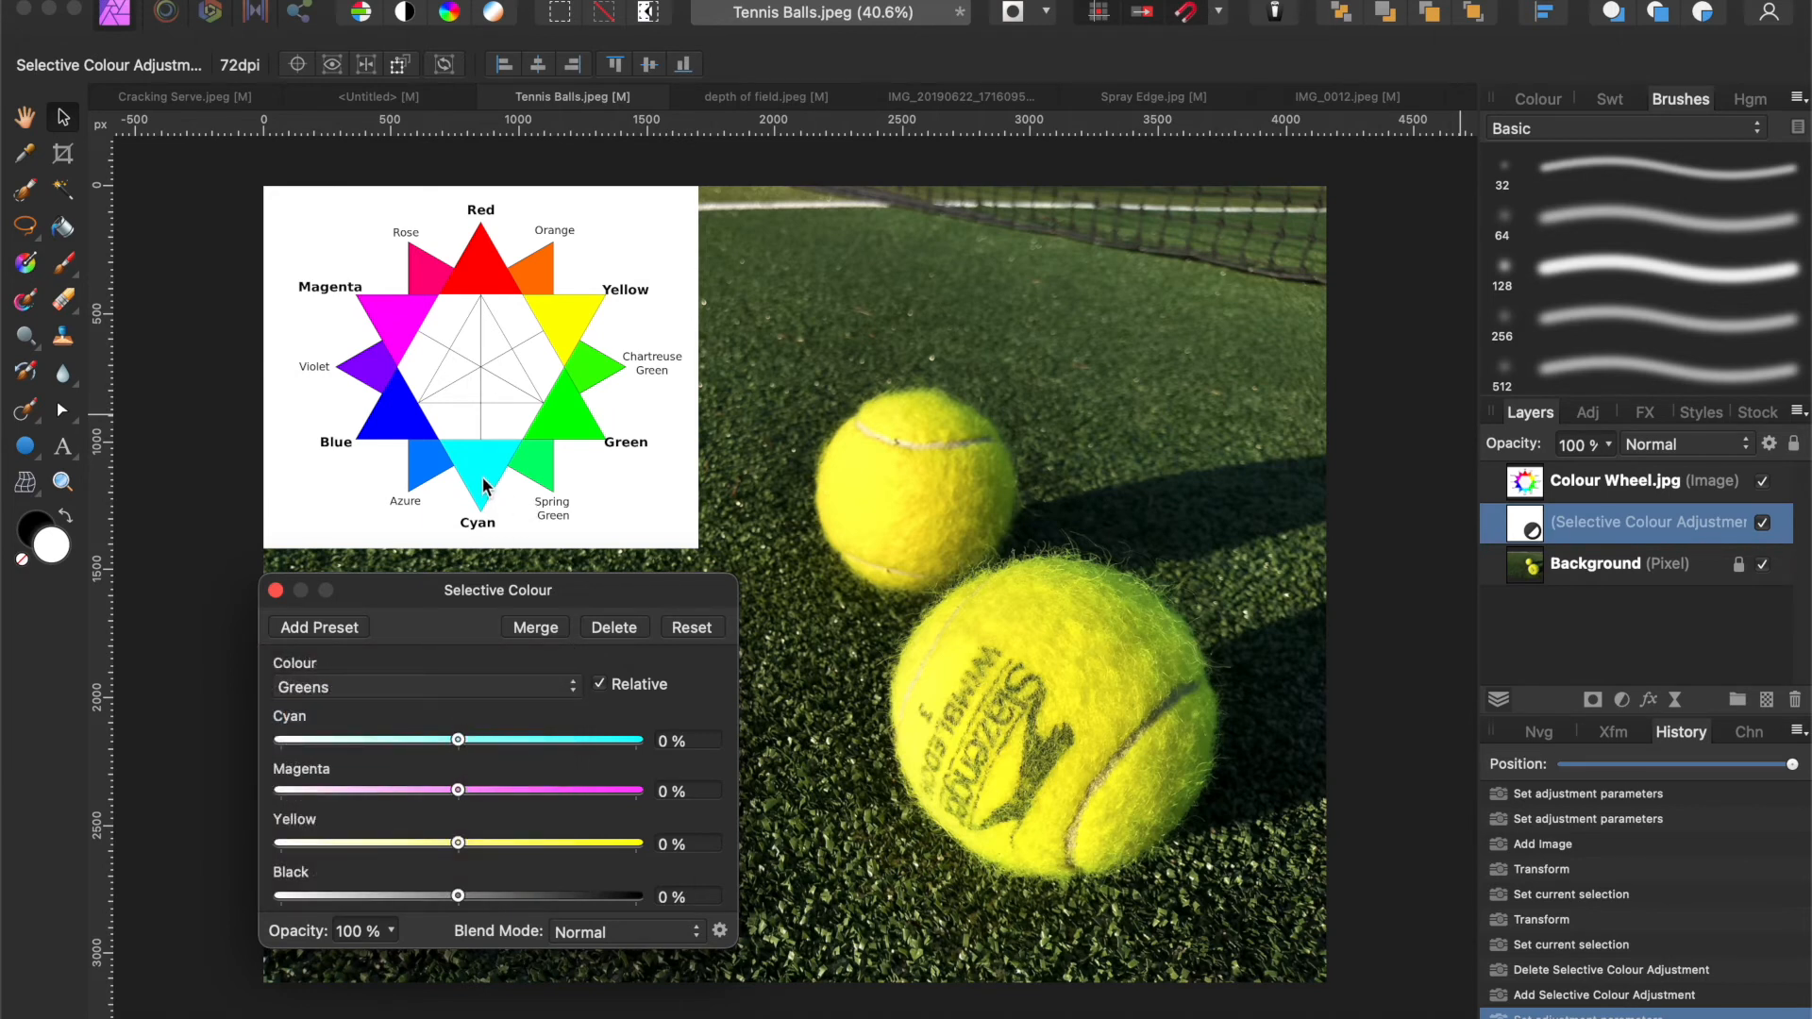
mouse_move(459, 738)
mouse_down()
mouse_move(274, 739)
mouse_move(473, 748)
mouse_move(456, 750)
mouse_up()
click(503, 688)
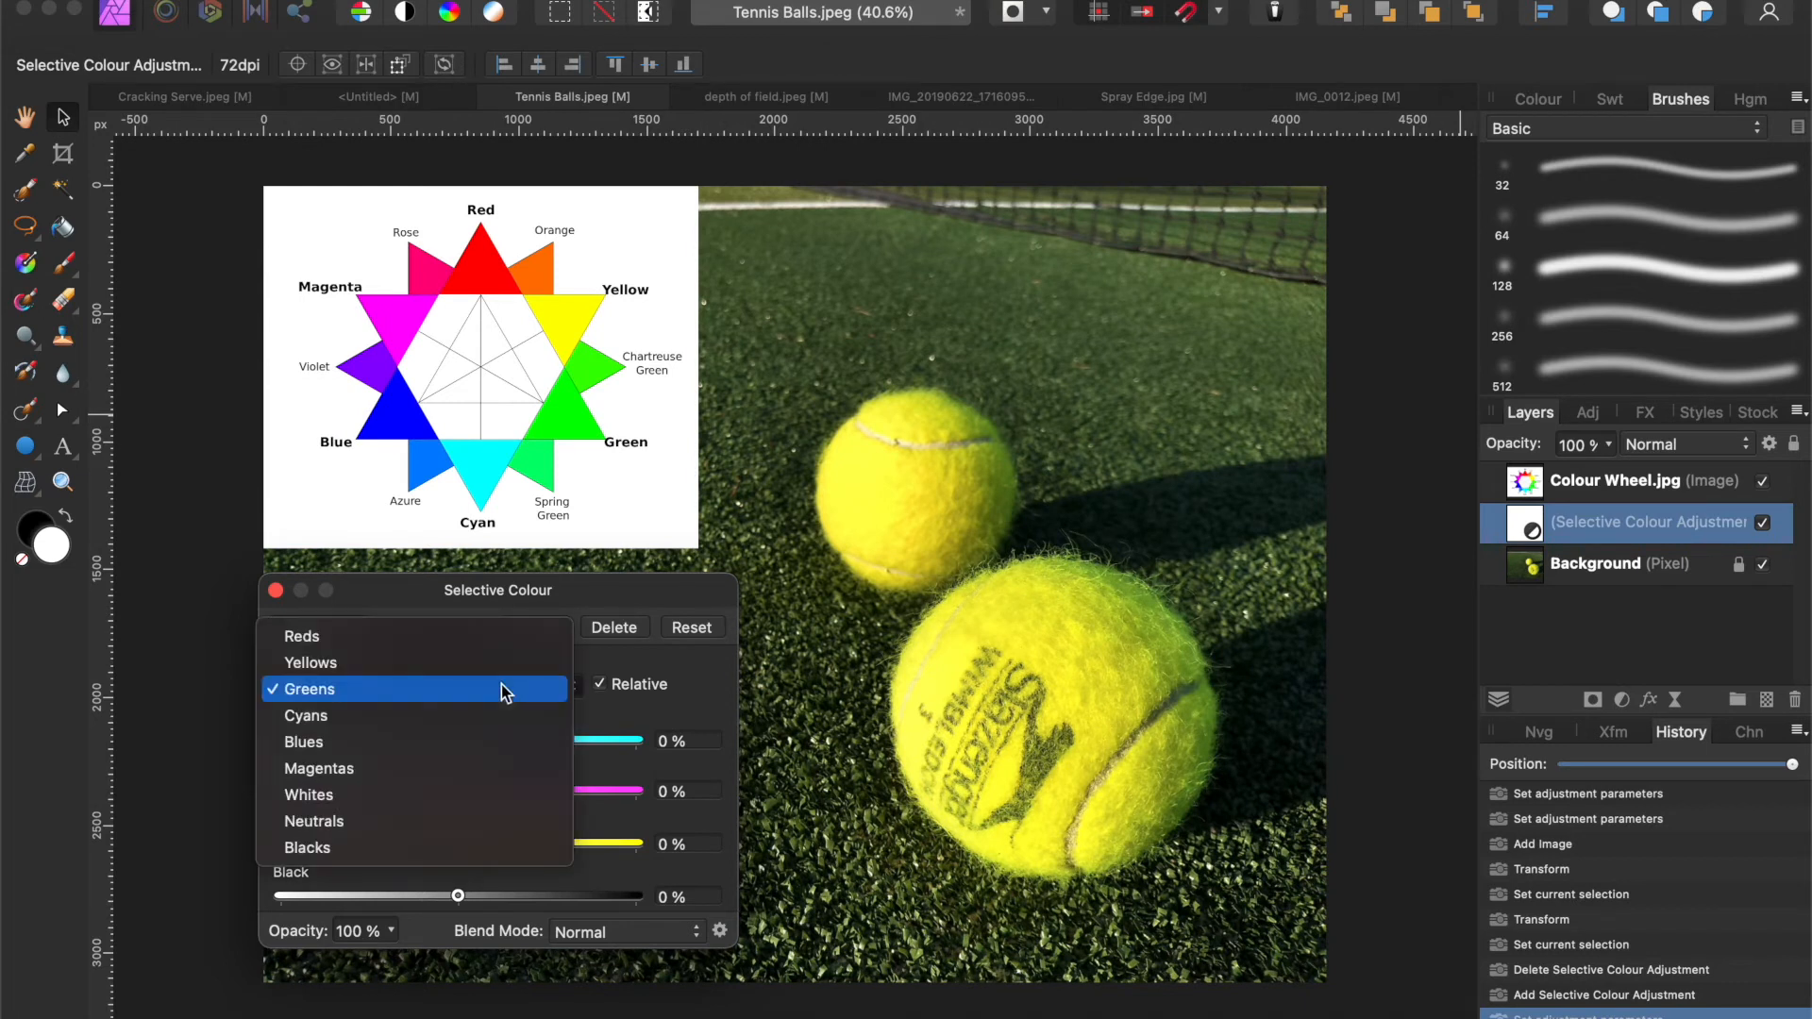
click(391, 772)
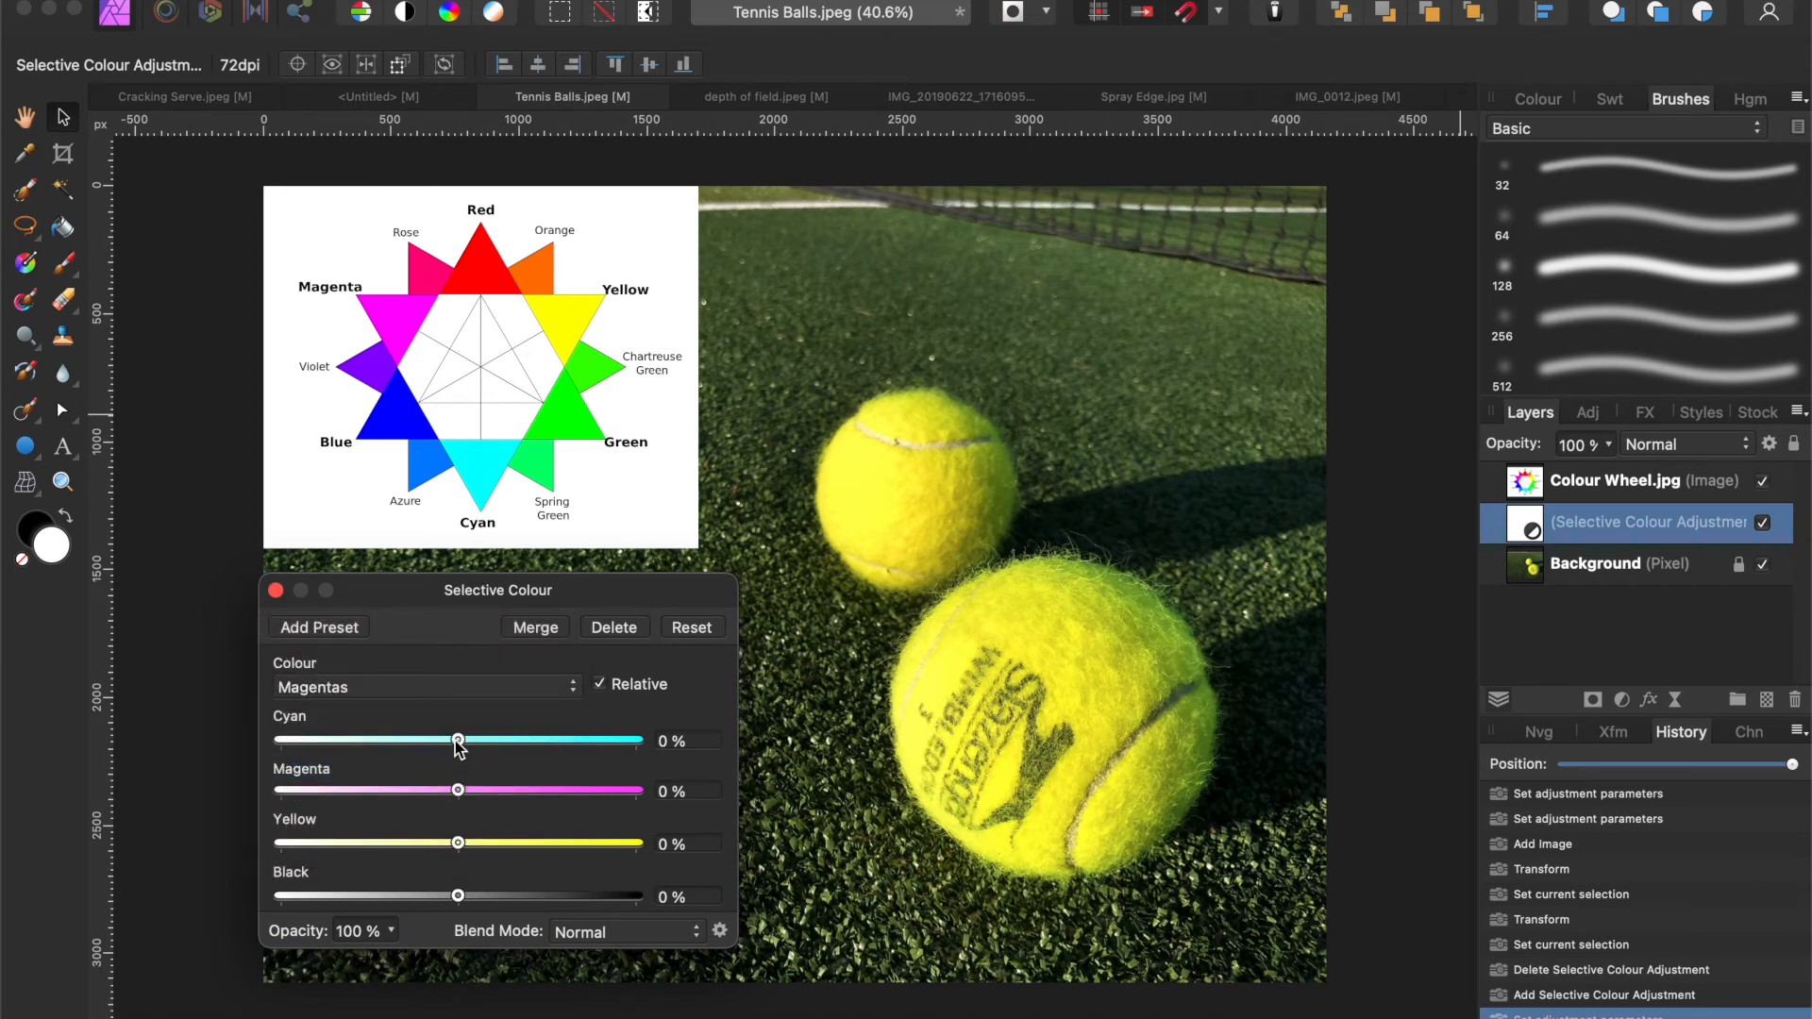
mouse_move(459, 745)
mouse_down()
mouse_move(279, 741)
mouse_move(675, 744)
mouse_move(382, 732)
mouse_move(526, 717)
mouse_move(461, 729)
mouse_up()
drag(457, 790, 461, 908)
Step: Switch to the depth of field photo, move the Selective Colour dialog off the leaves, and choose the Reds range
click(752, 102)
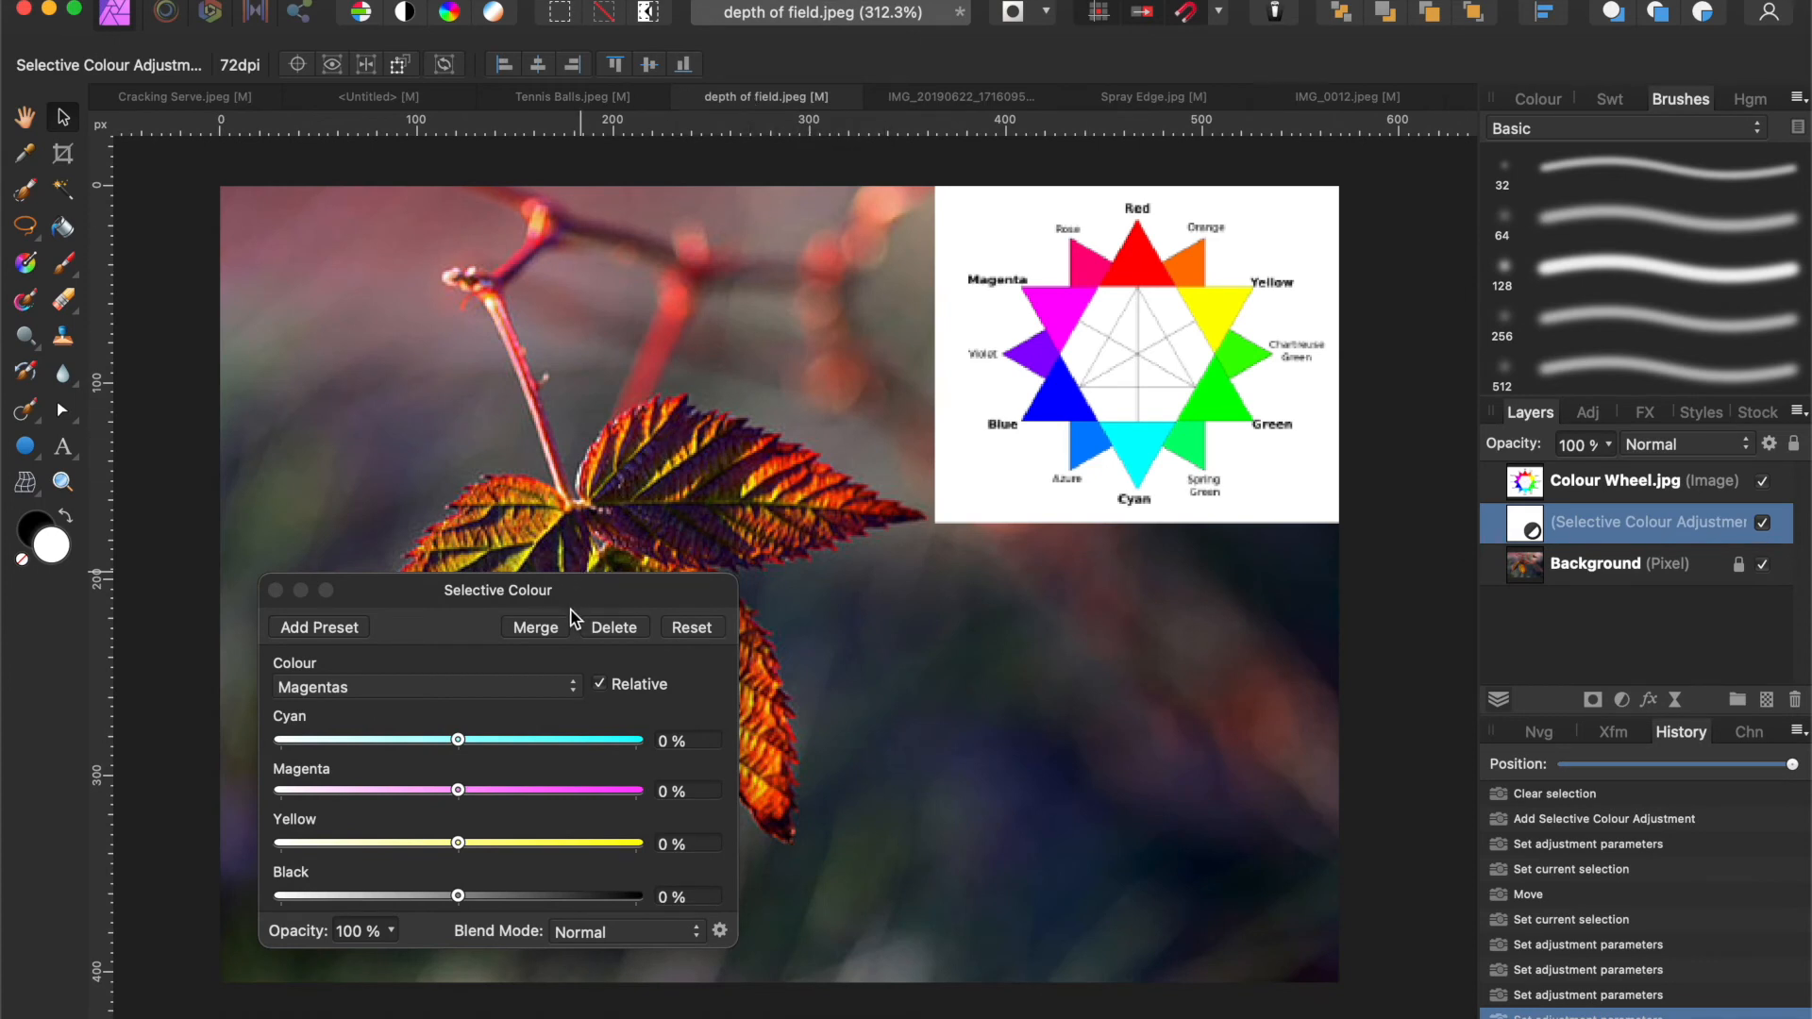
drag(573, 589, 1233, 579)
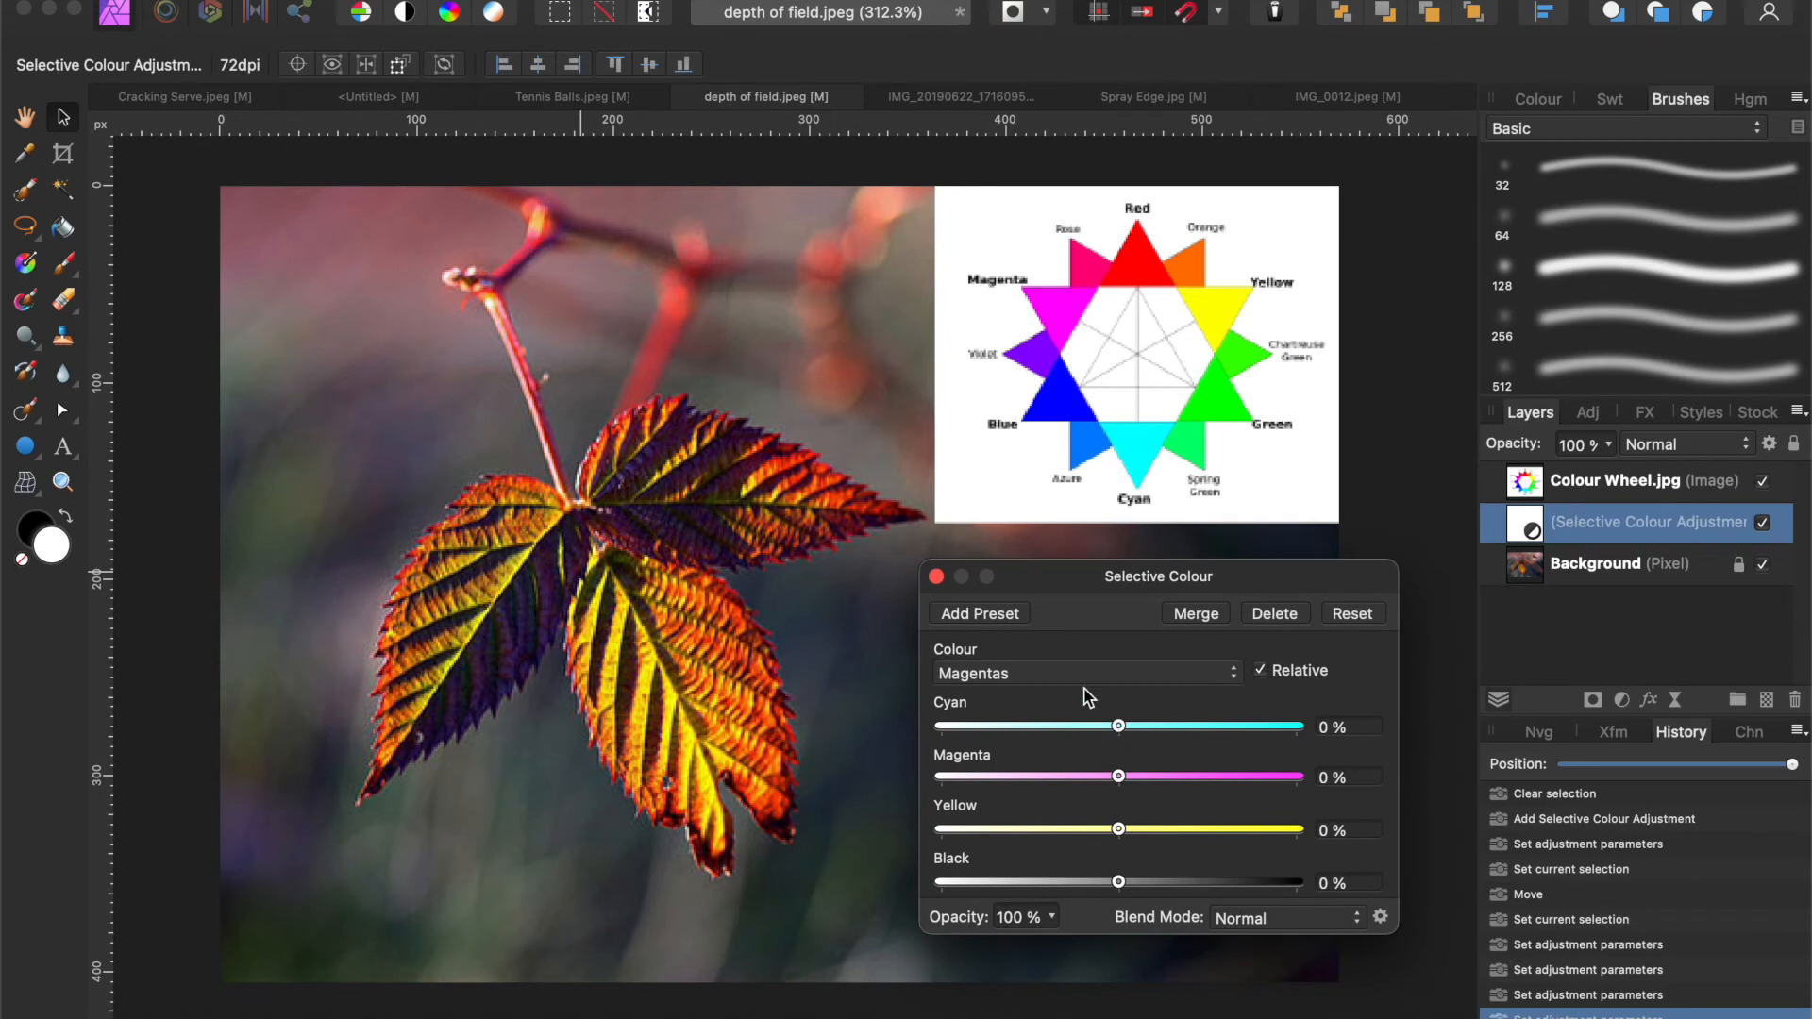
click(1223, 679)
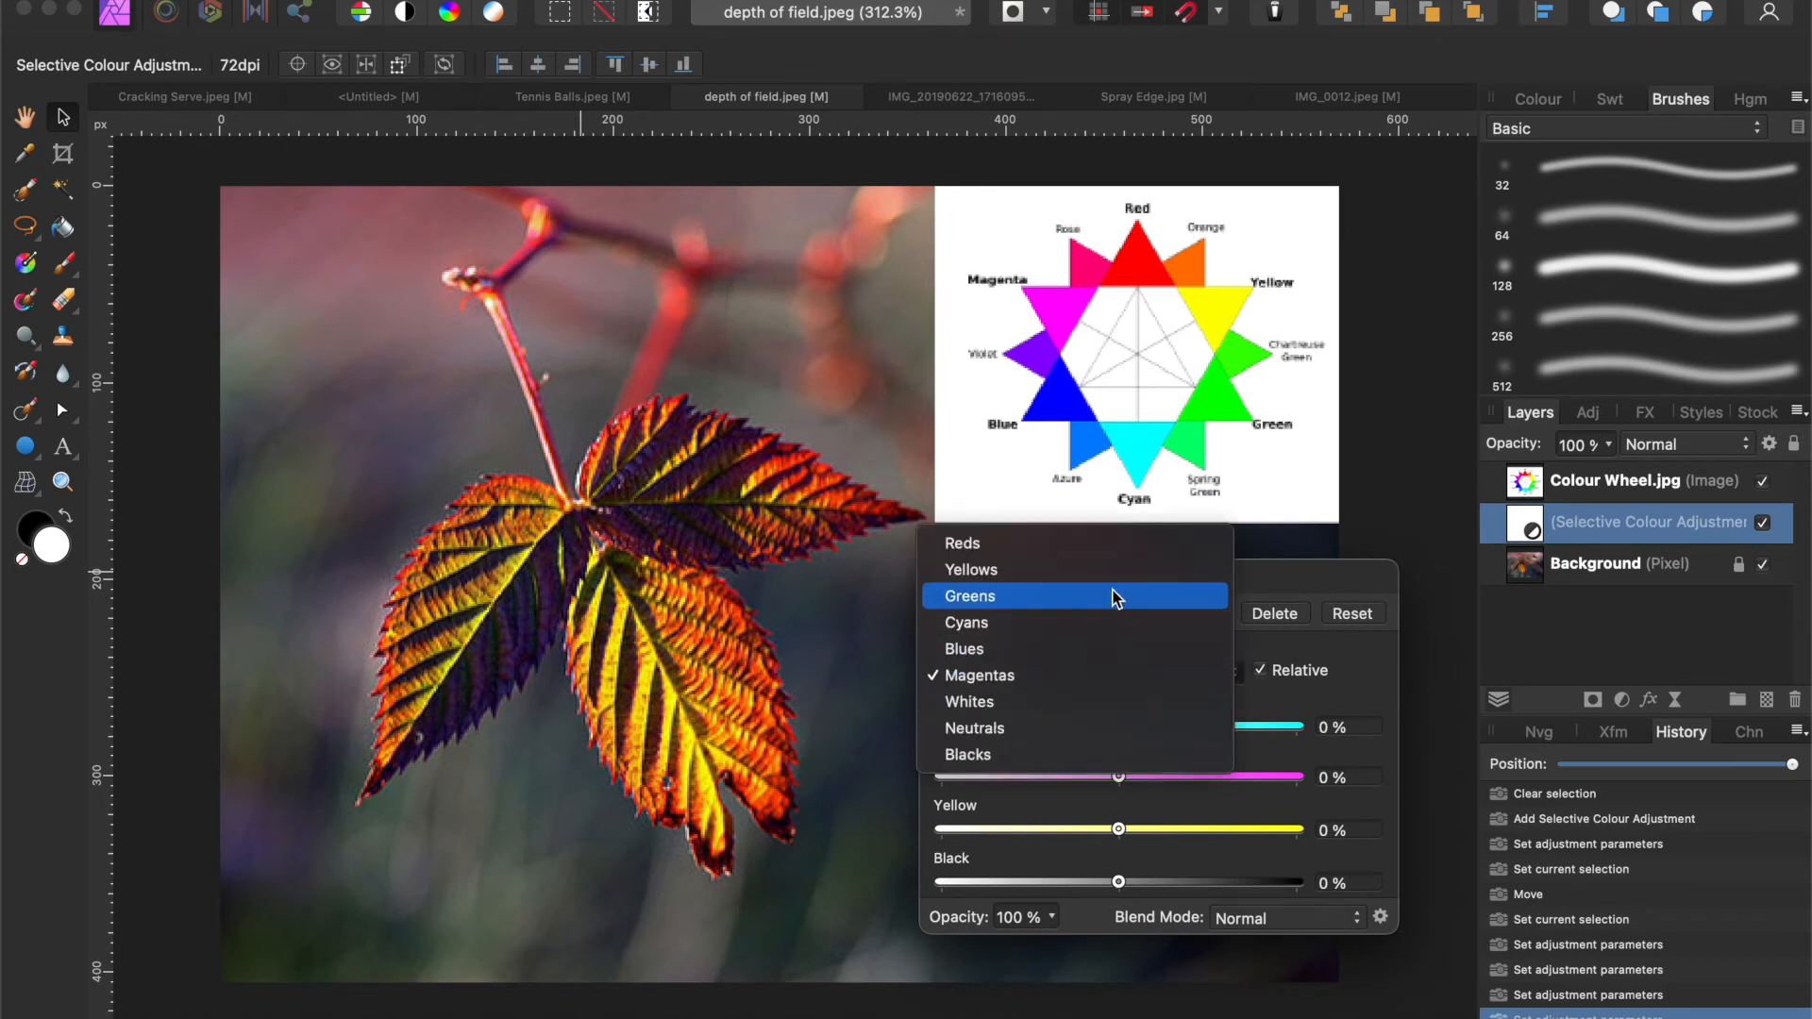
click(1054, 544)
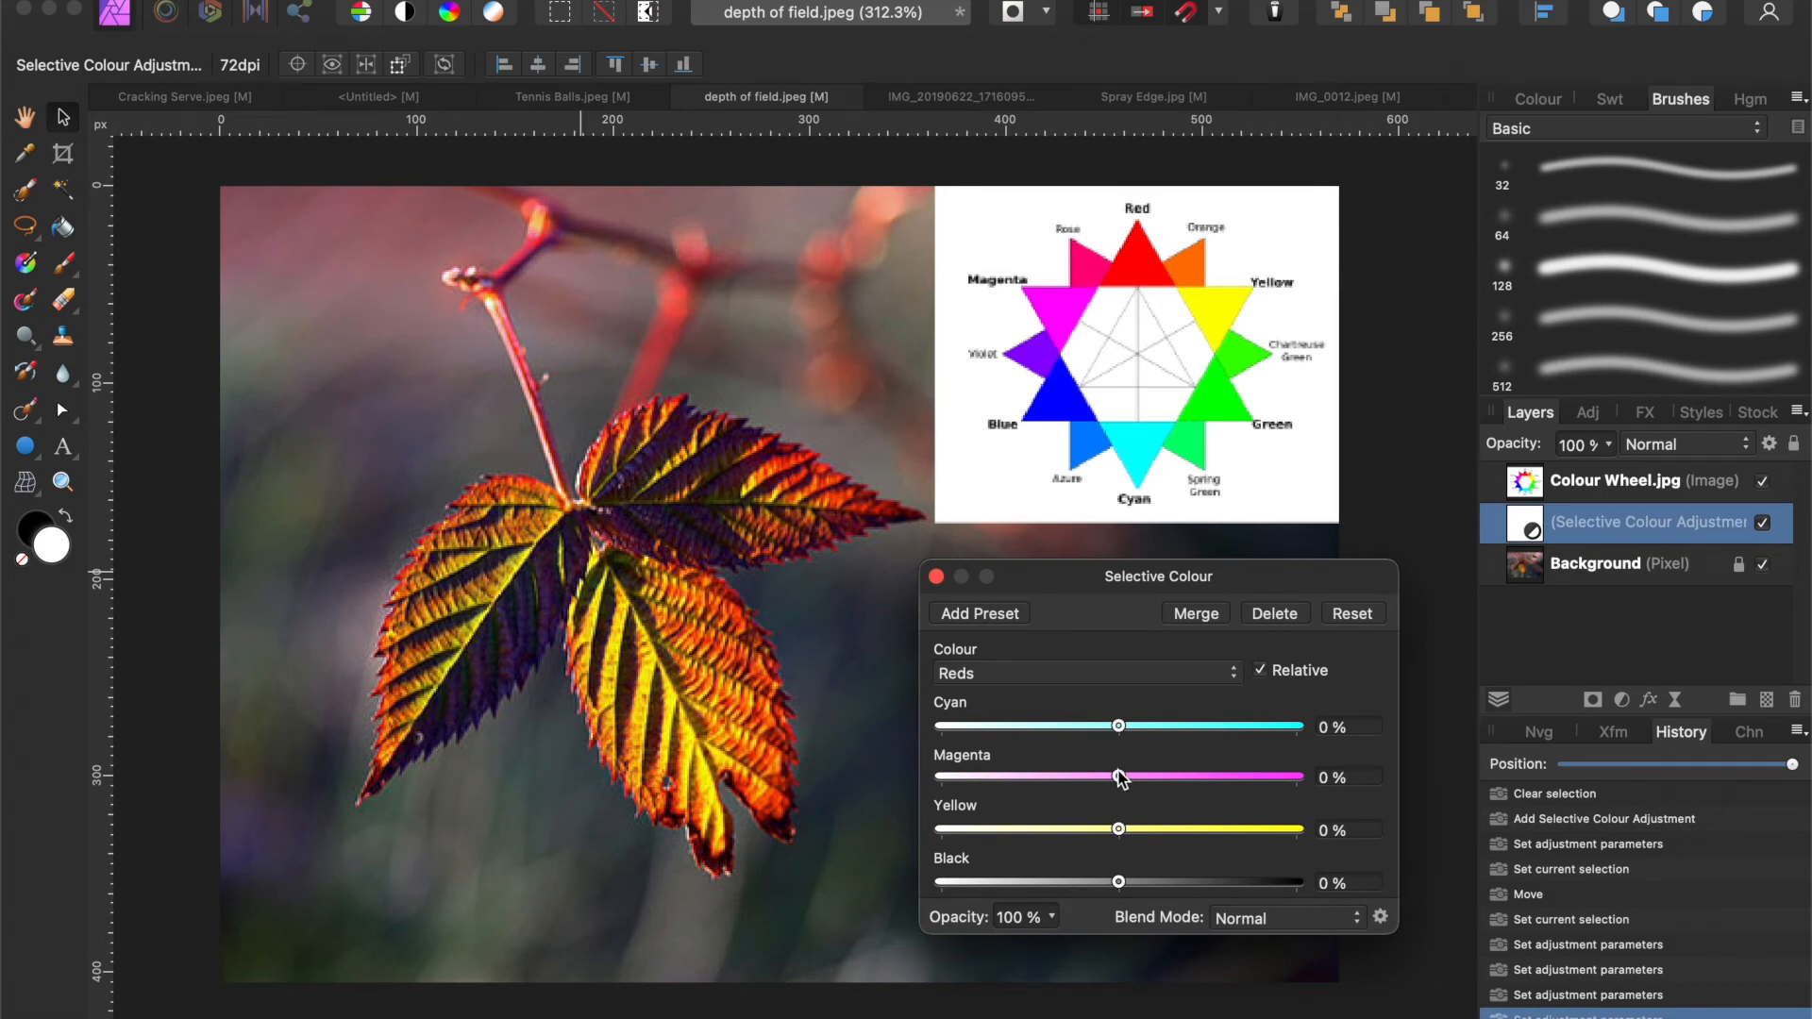
Step: Try Magenta at -47% and Yellow at -85% in the Reds, bringing them back to 4% and 0%
drag(1119, 777, 1033, 776)
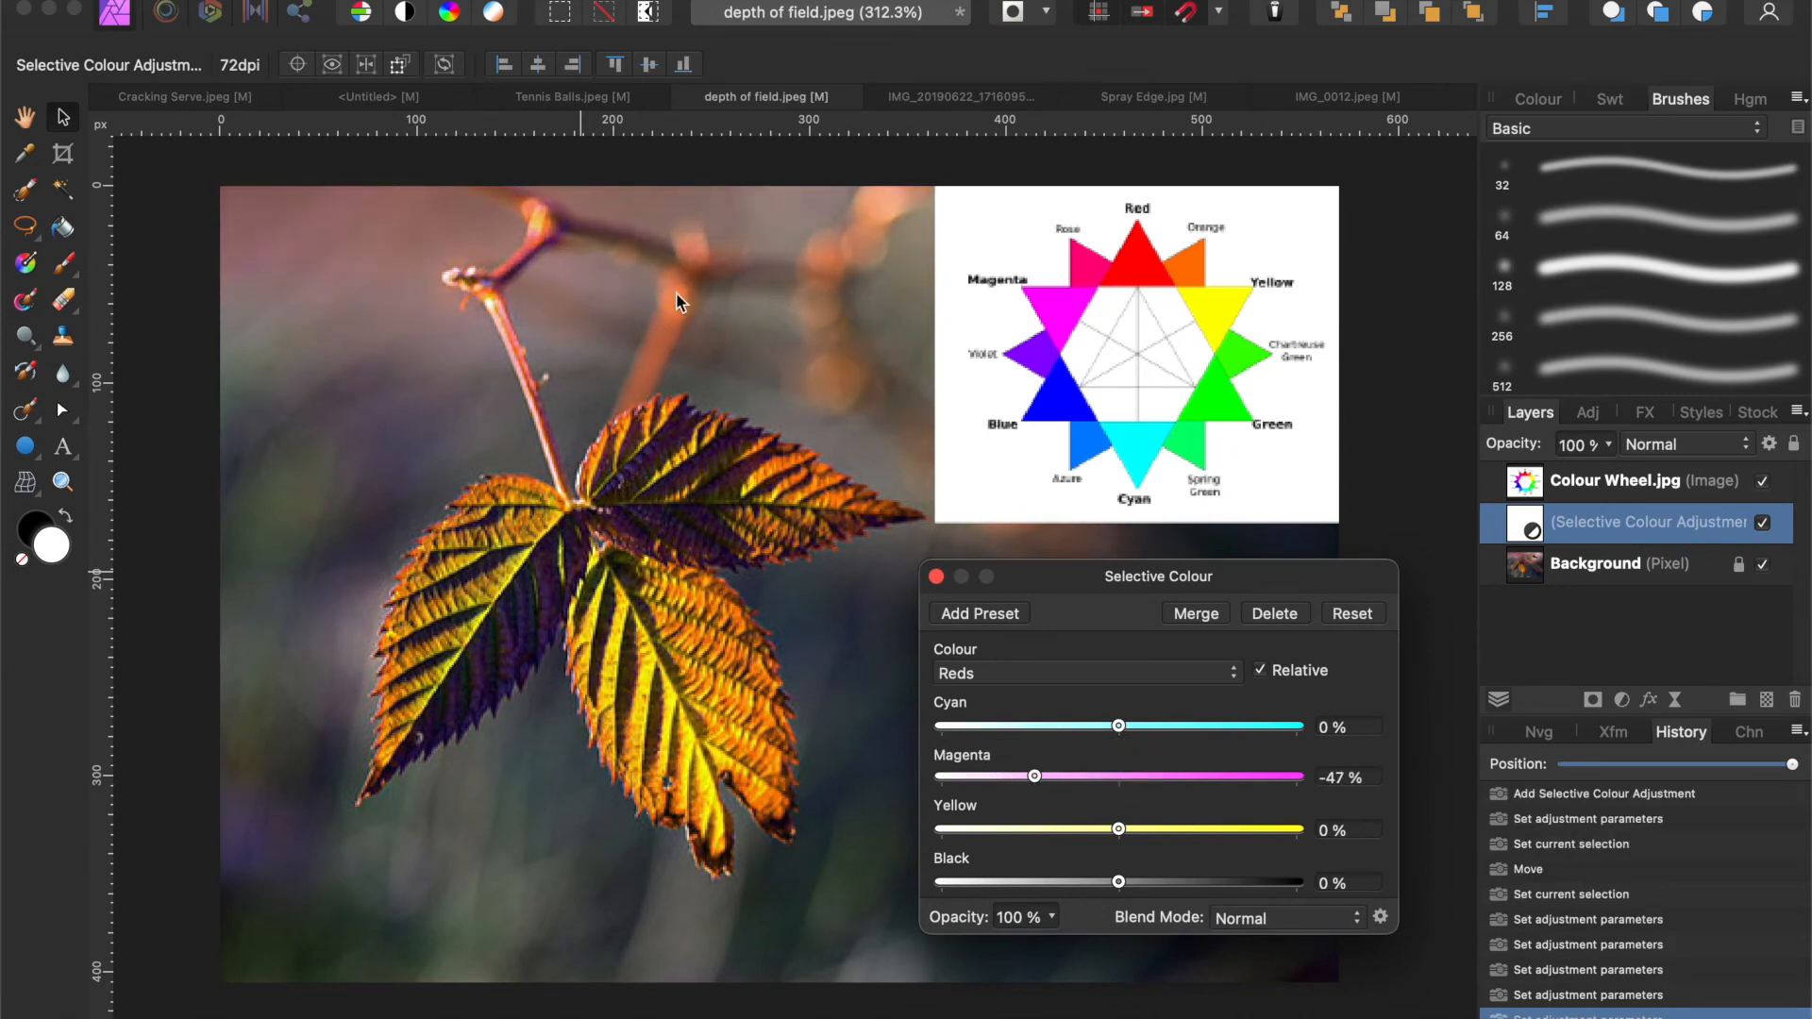
drag(1033, 777, 1126, 777)
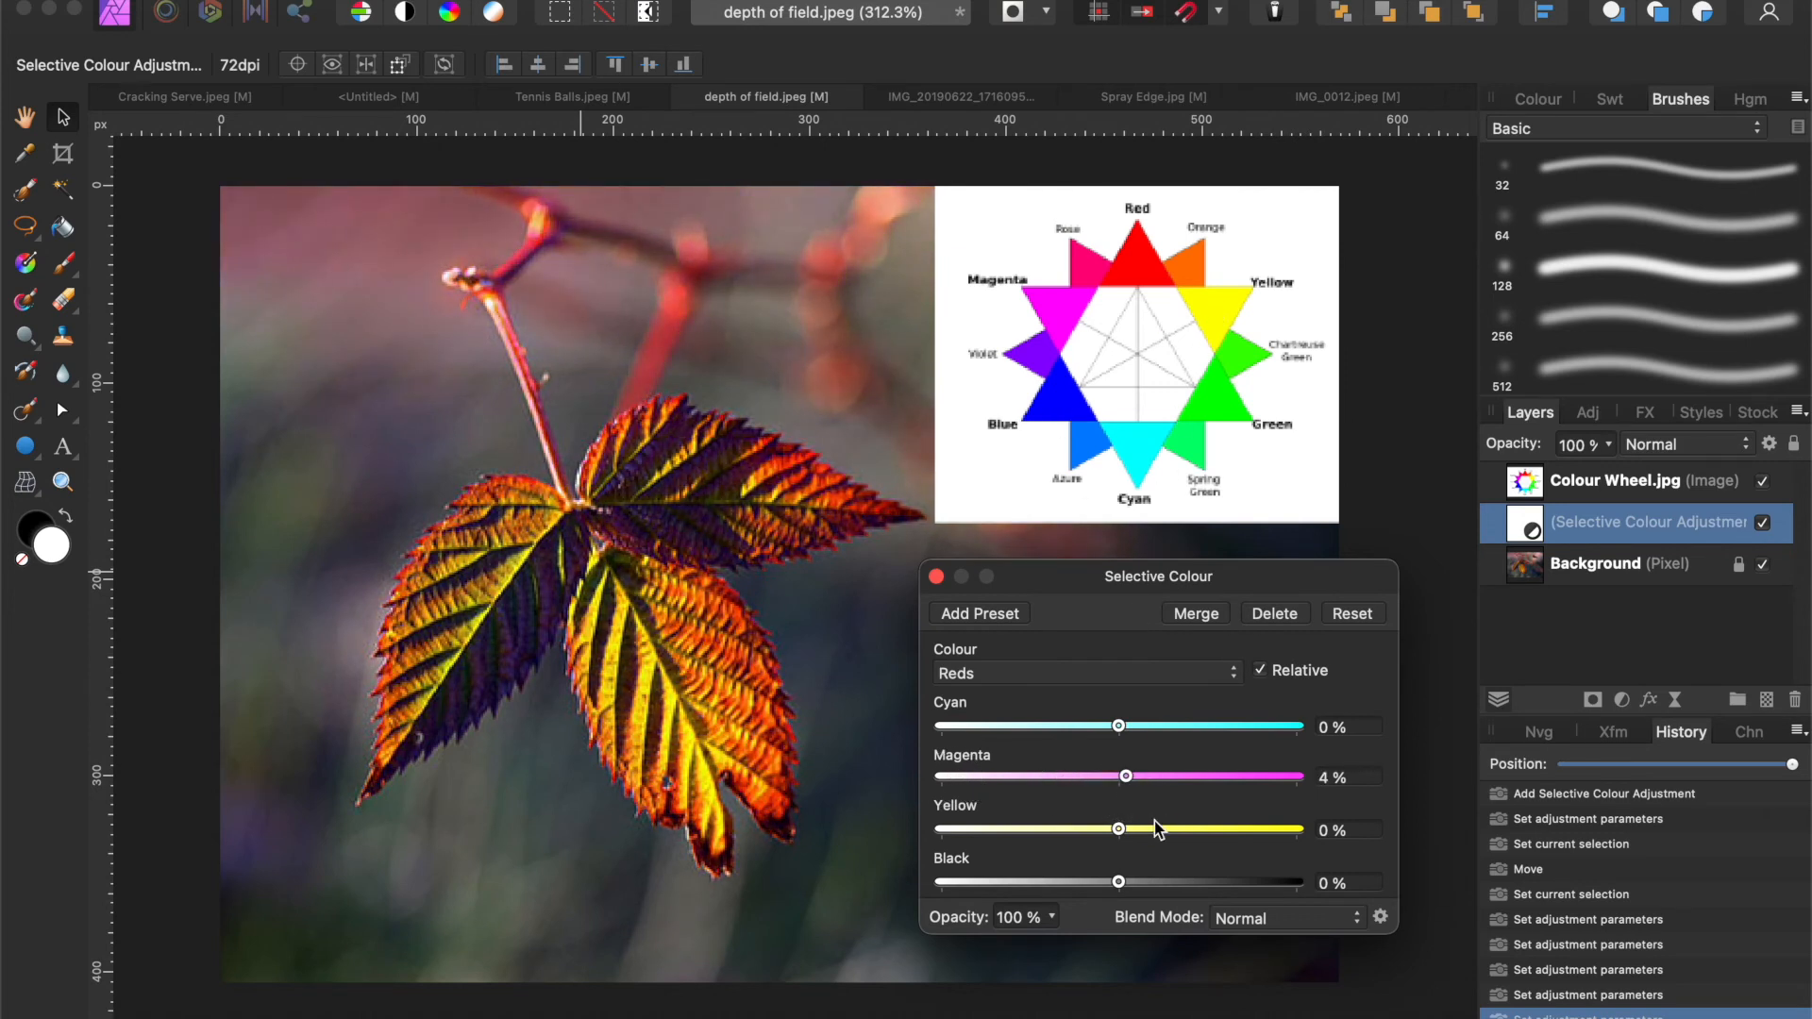
drag(1119, 830, 971, 814)
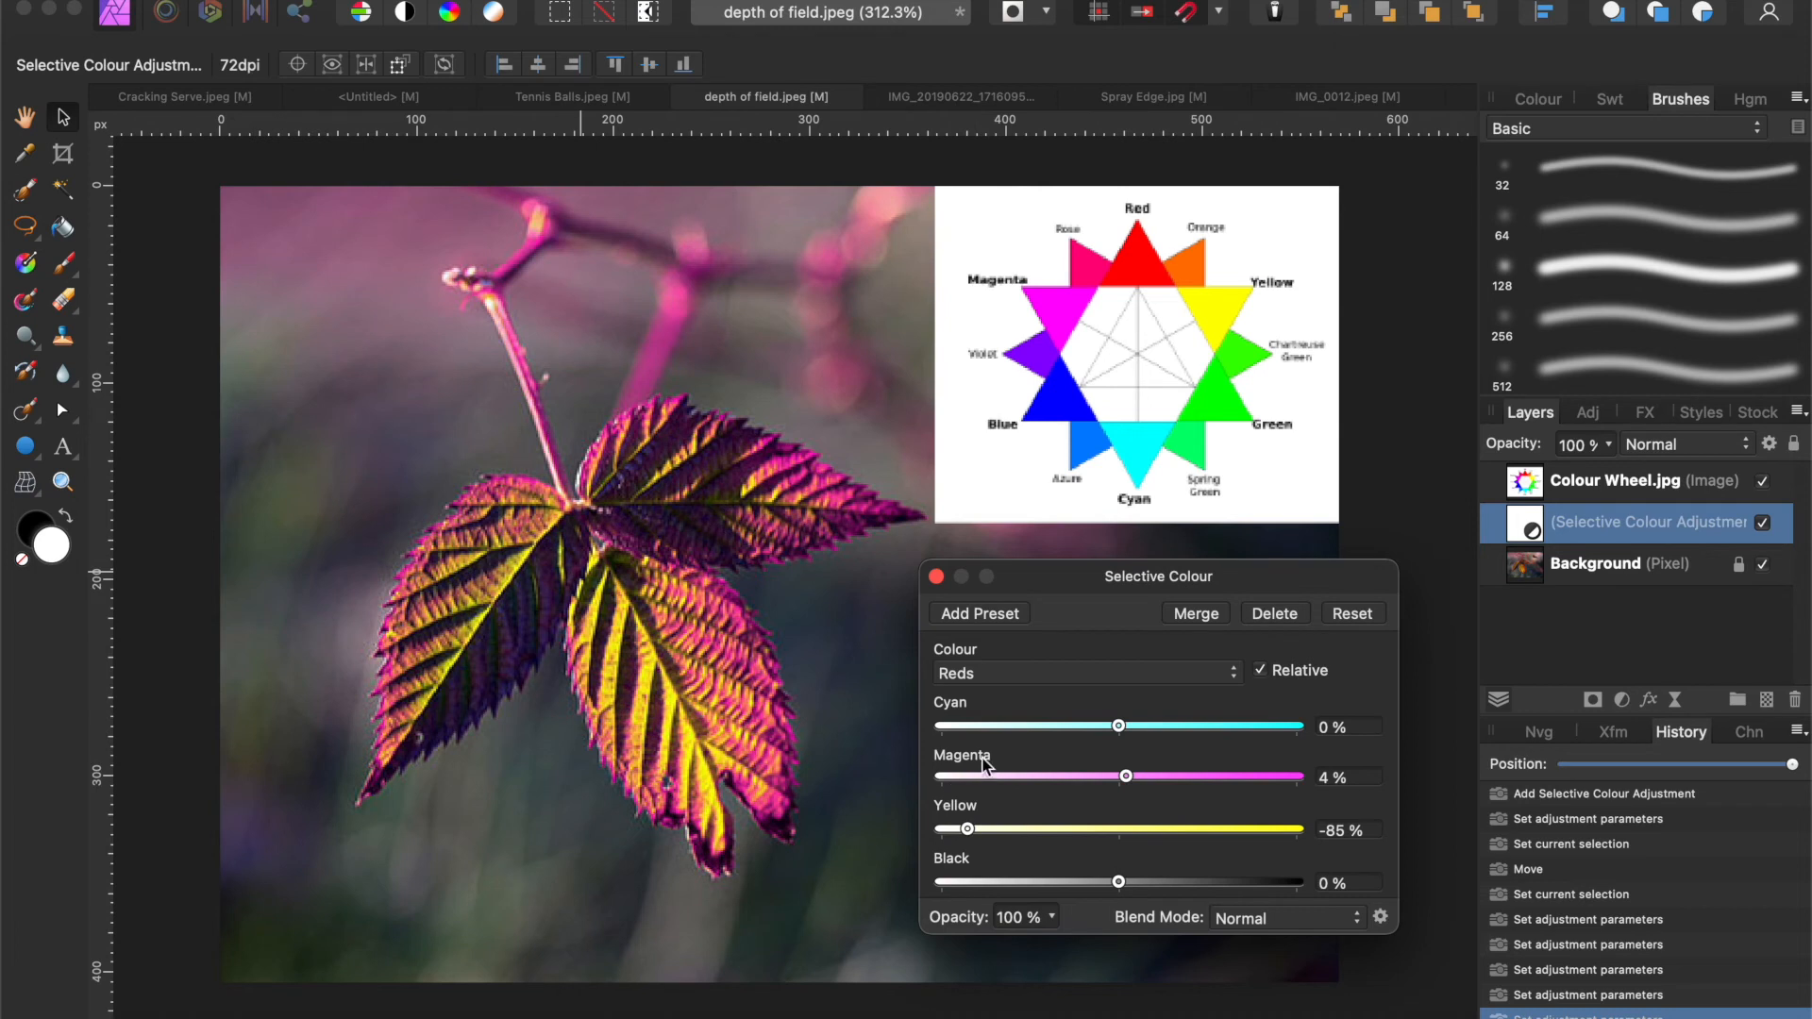
drag(968, 831, 1117, 855)
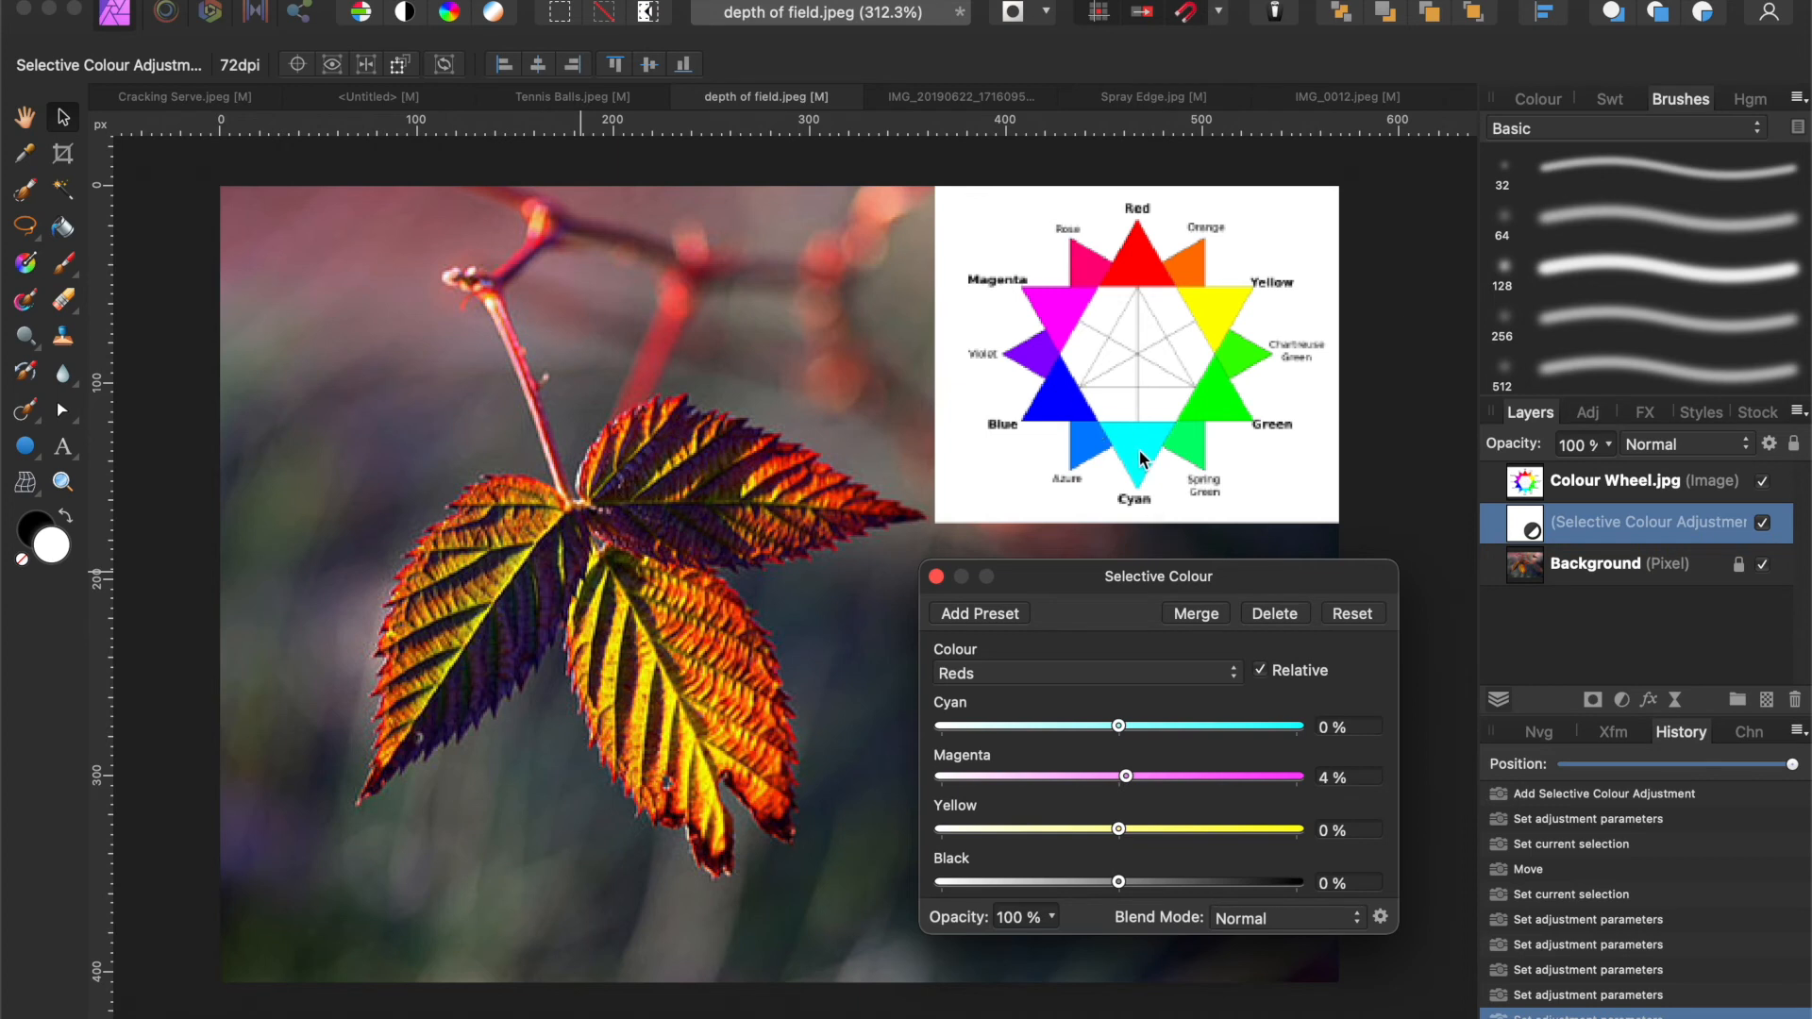
Step: Intensify the Reds of the leaf photo with Cyan at 28%, Magenta at 39% and Yellow at 69%
drag(1118, 725, 1238, 830)
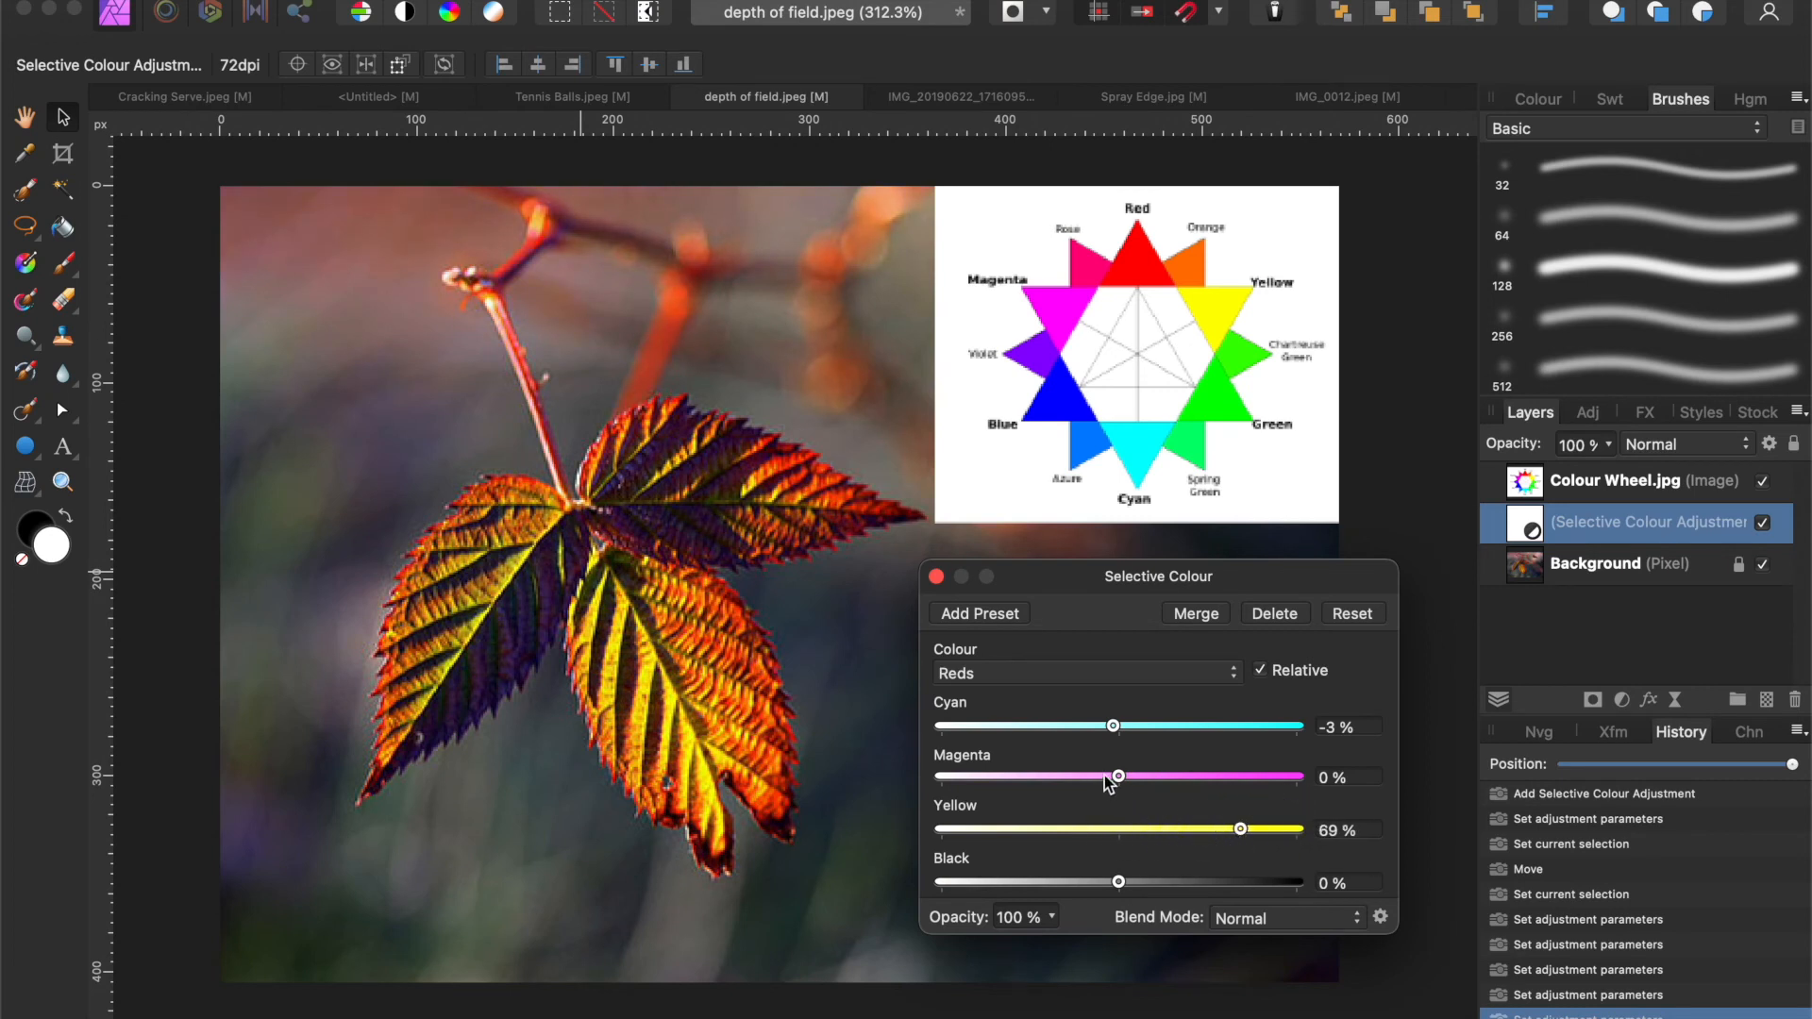
drag(1119, 777, 1186, 777)
drag(1113, 727, 1170, 727)
Step: Adjust the Yellows range to Cyan -49%, Magenta 71%, Yellow 45% and Black -44%
click(1219, 676)
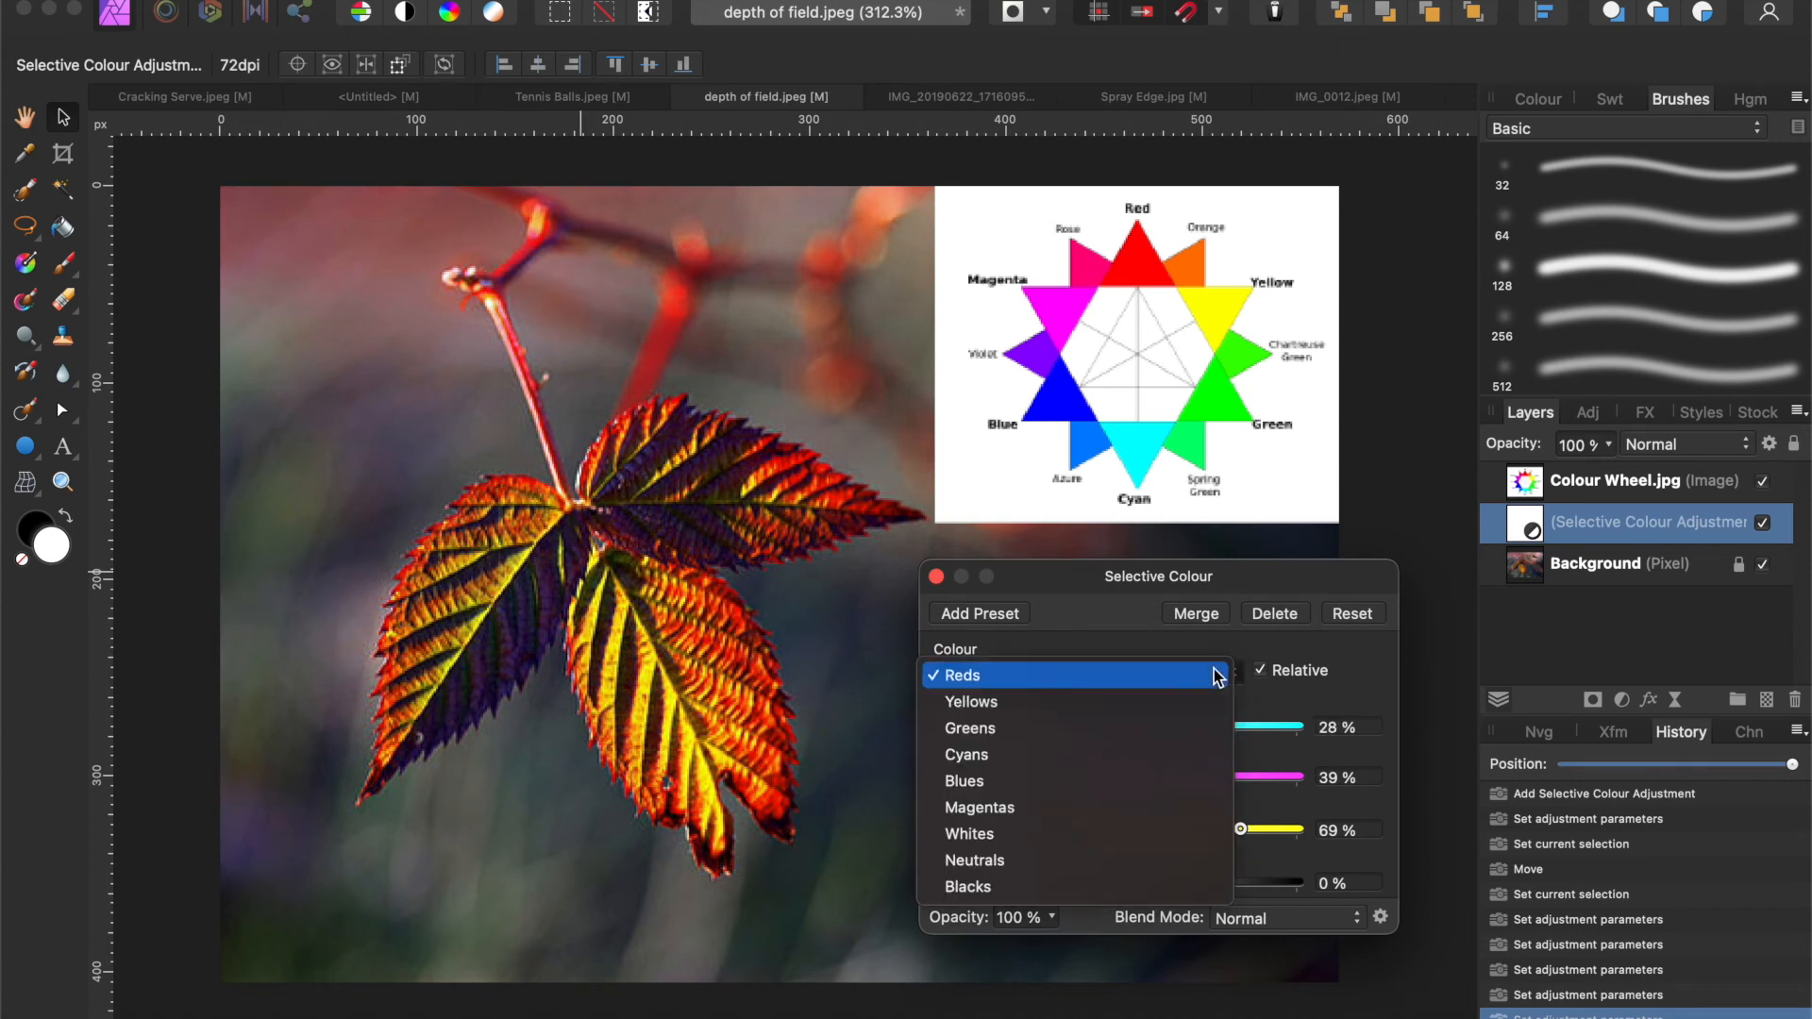
click(1112, 700)
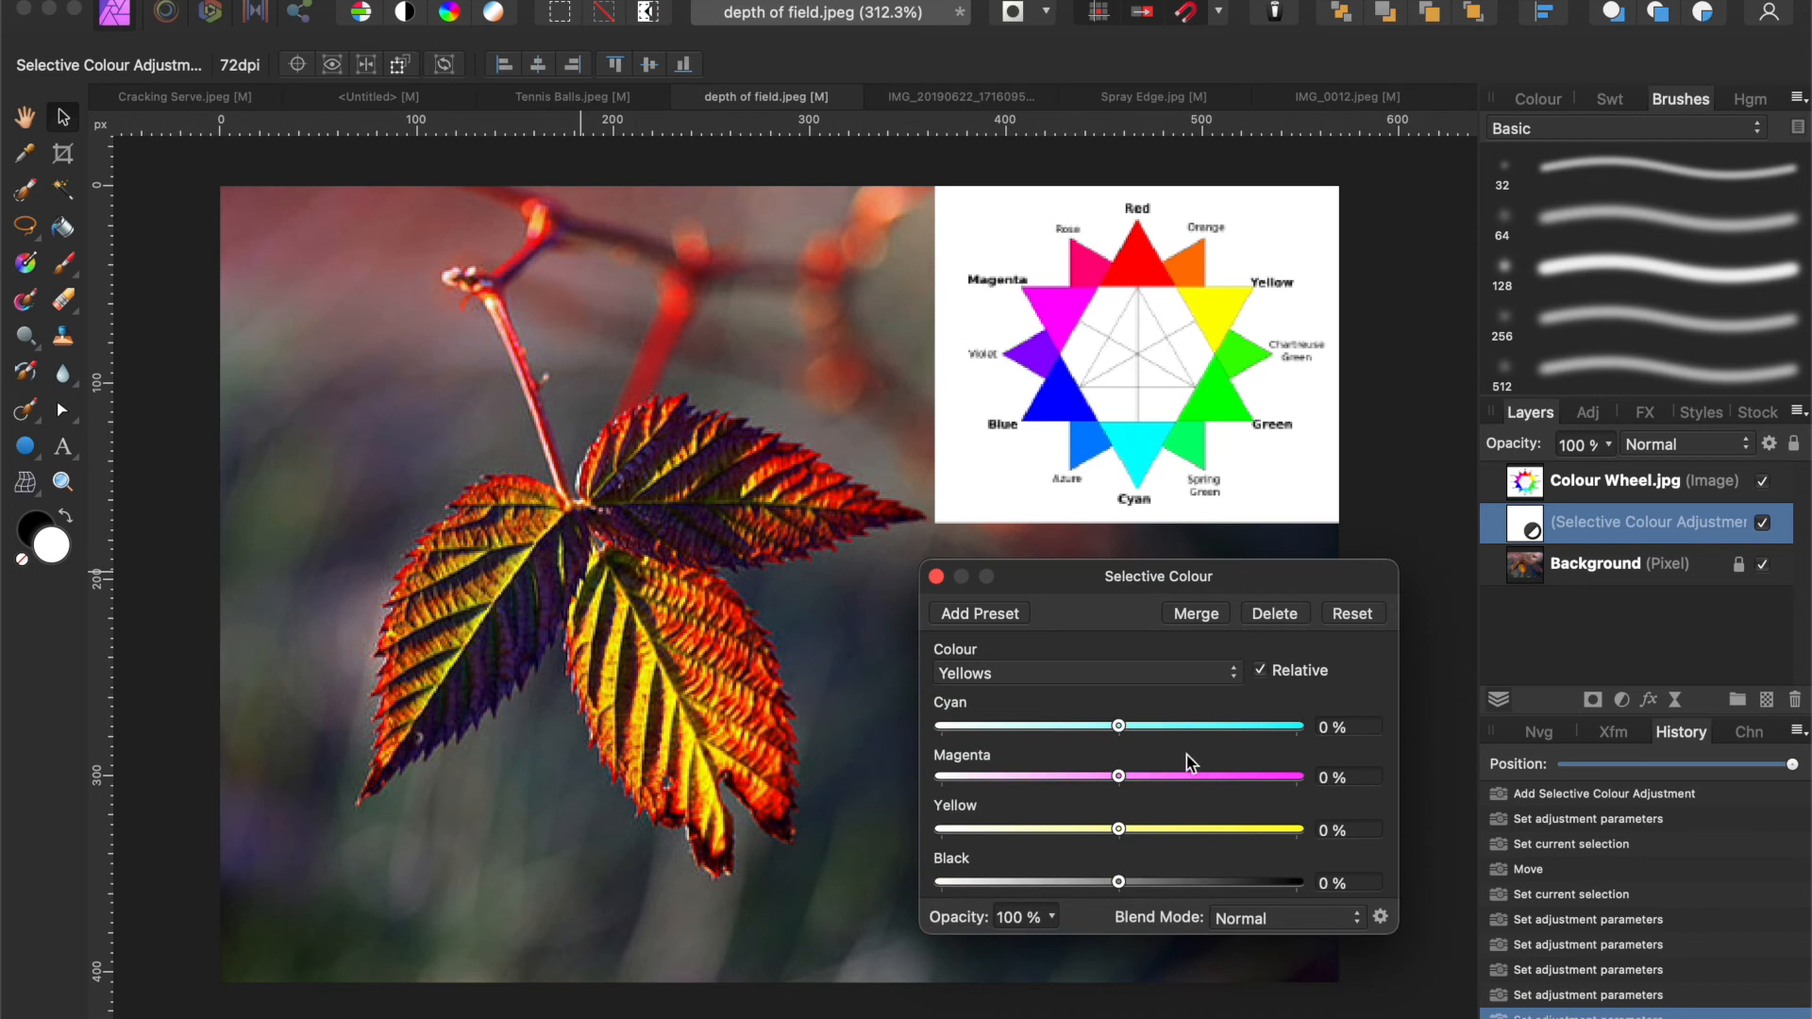
drag(1119, 727, 1032, 727)
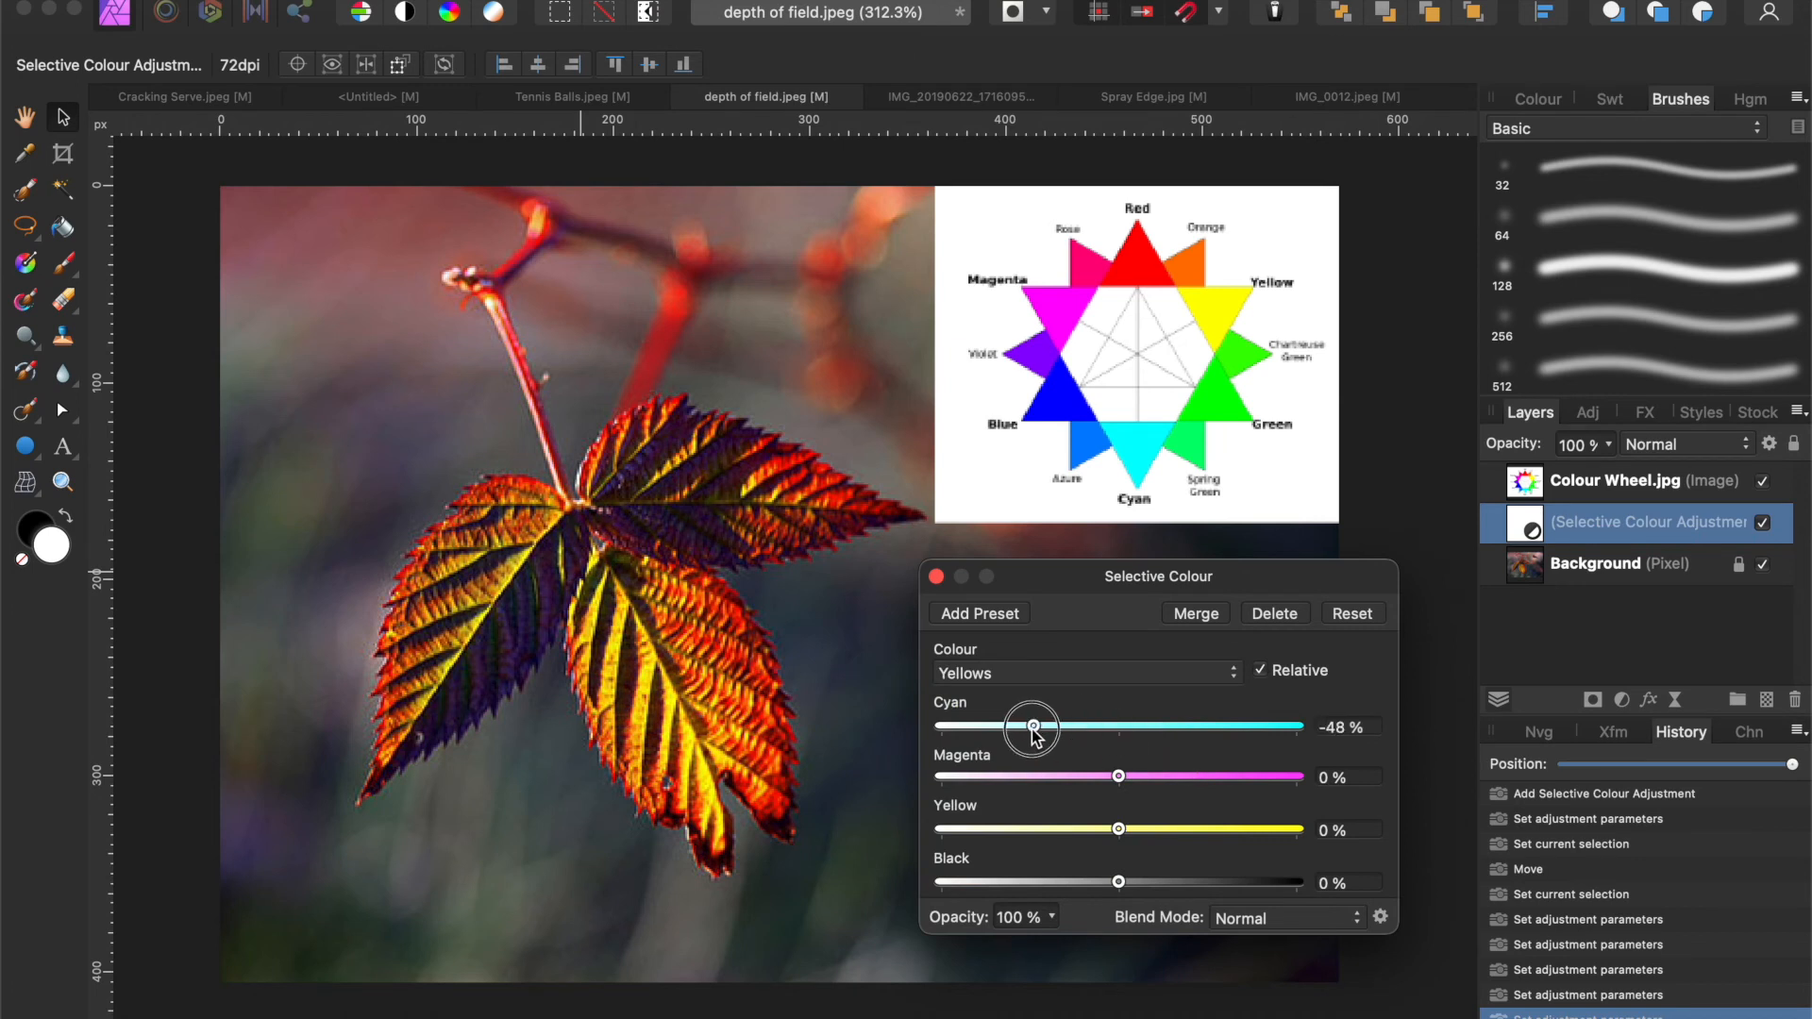
drag(1119, 776, 1218, 776)
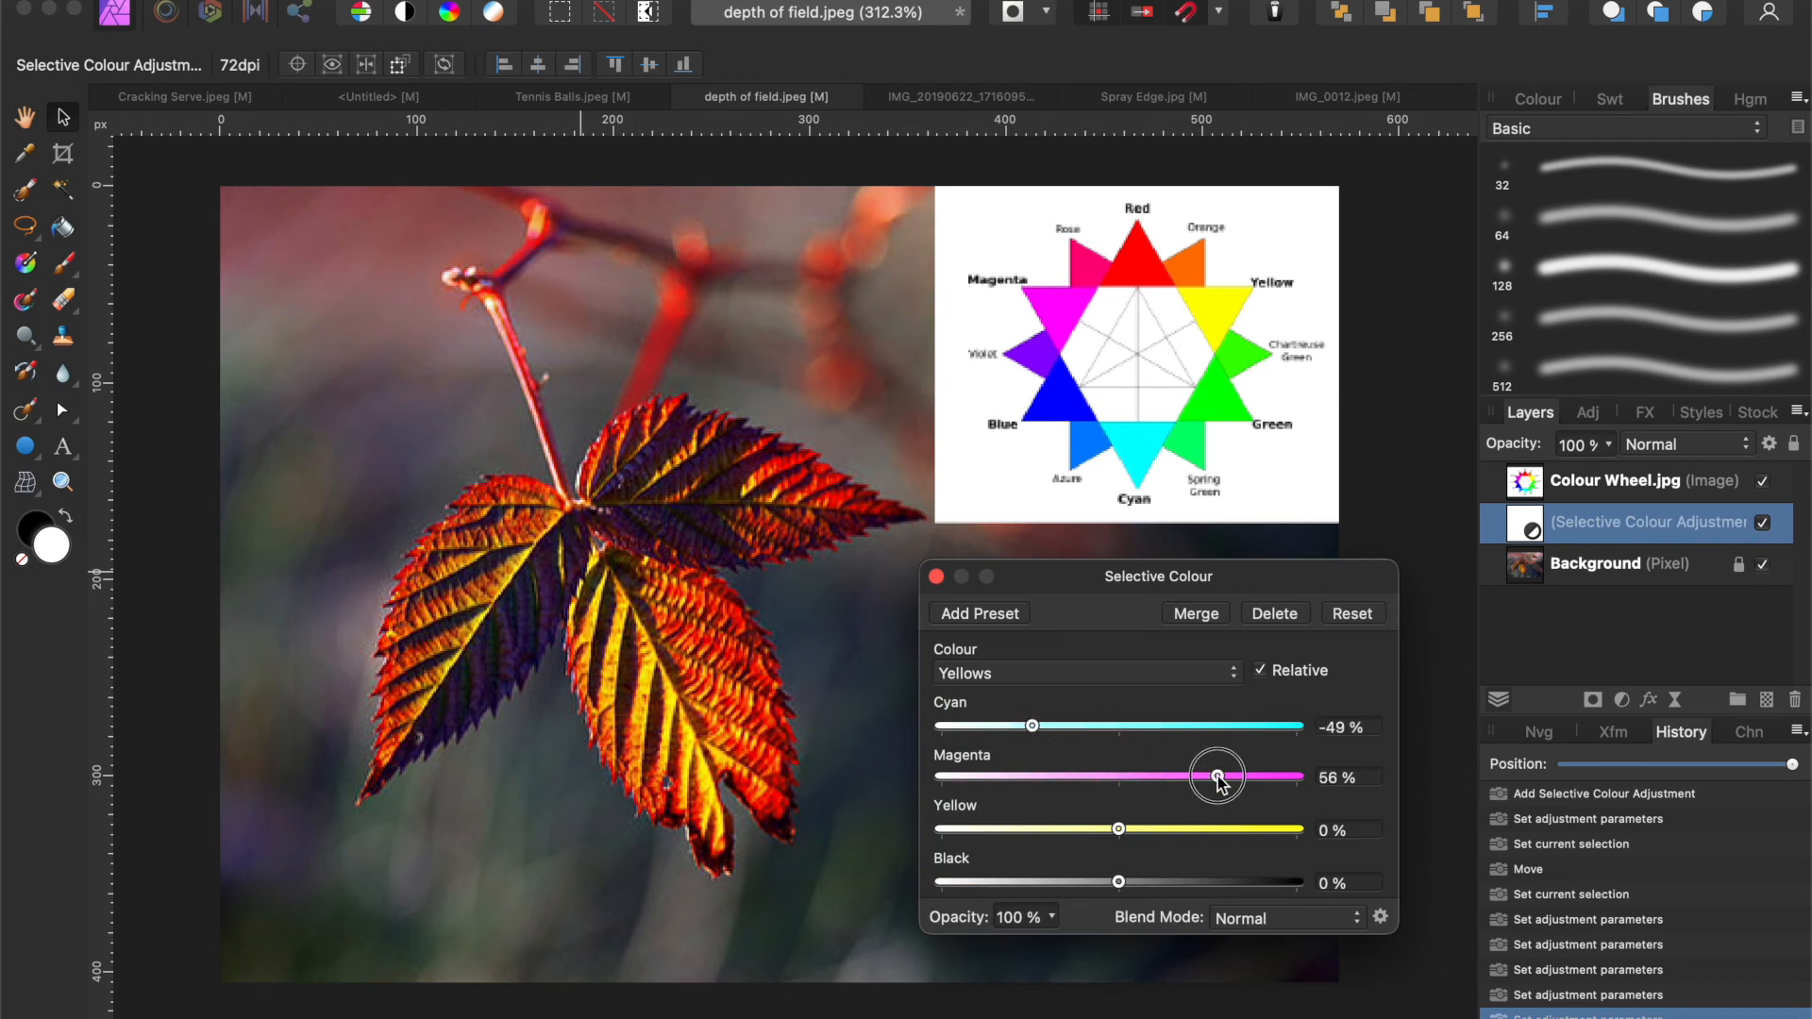
drag(1119, 830, 1197, 830)
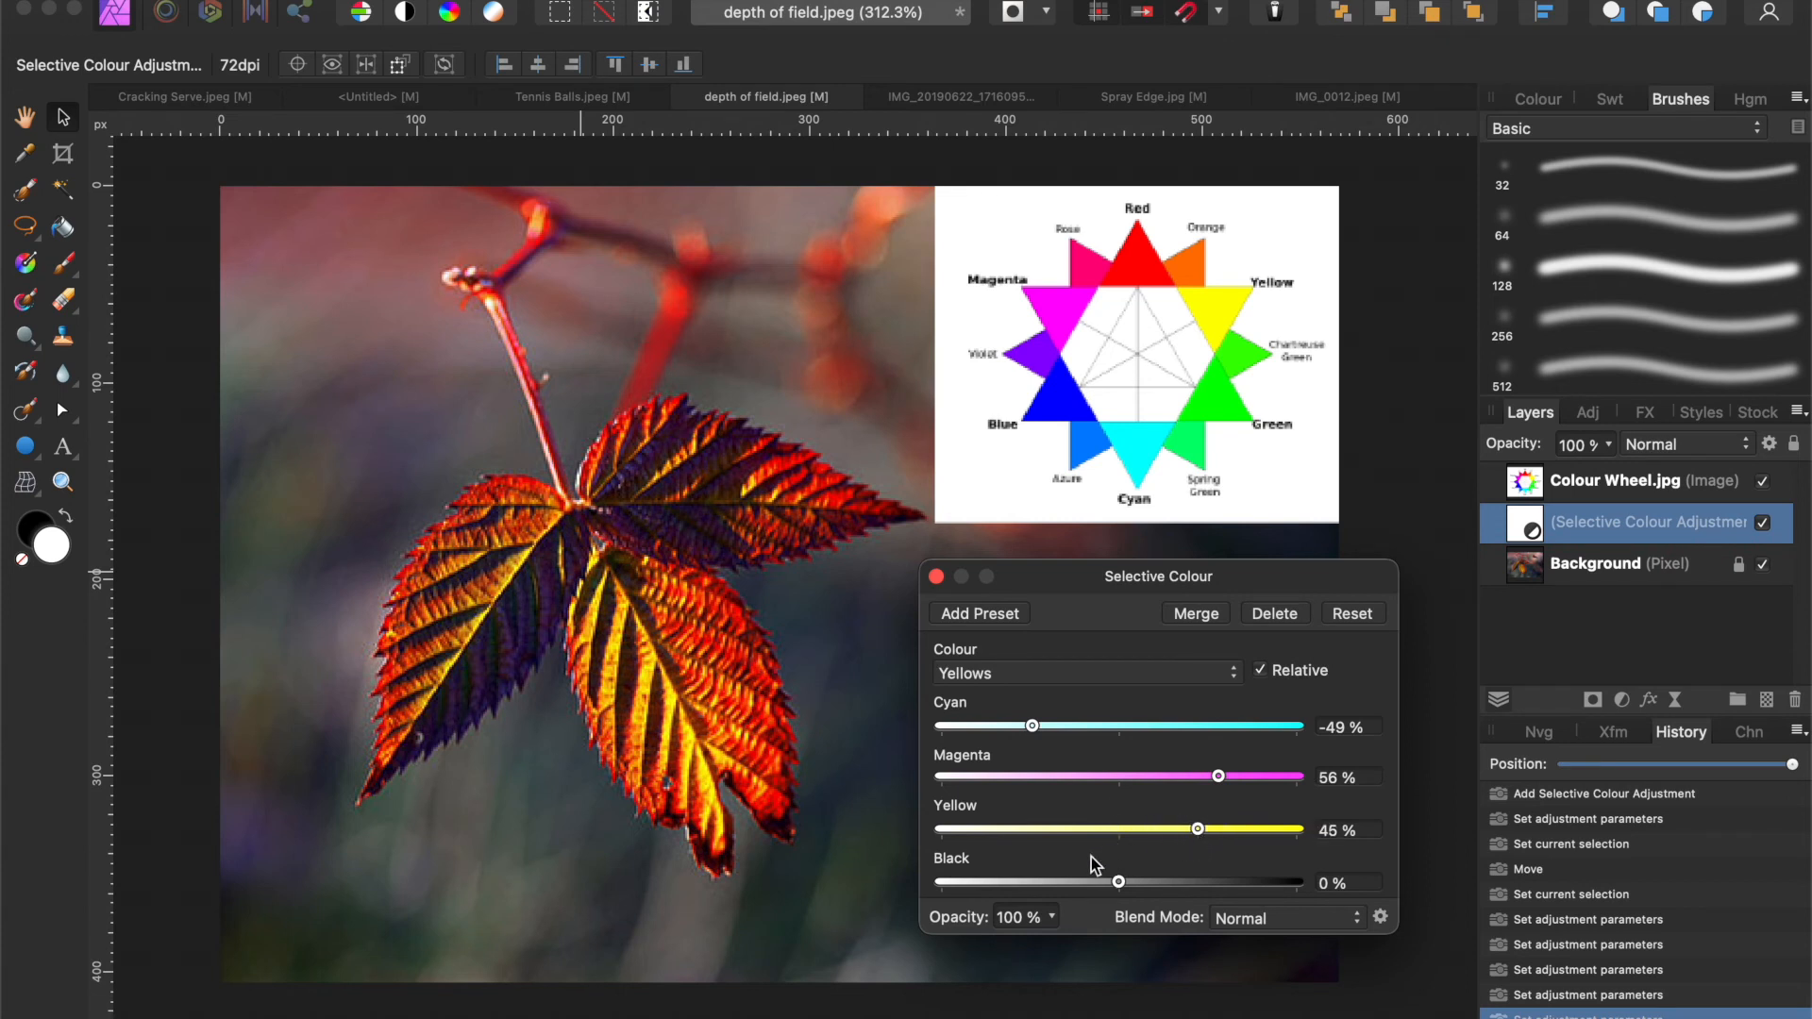
drag(1119, 887, 1039, 883)
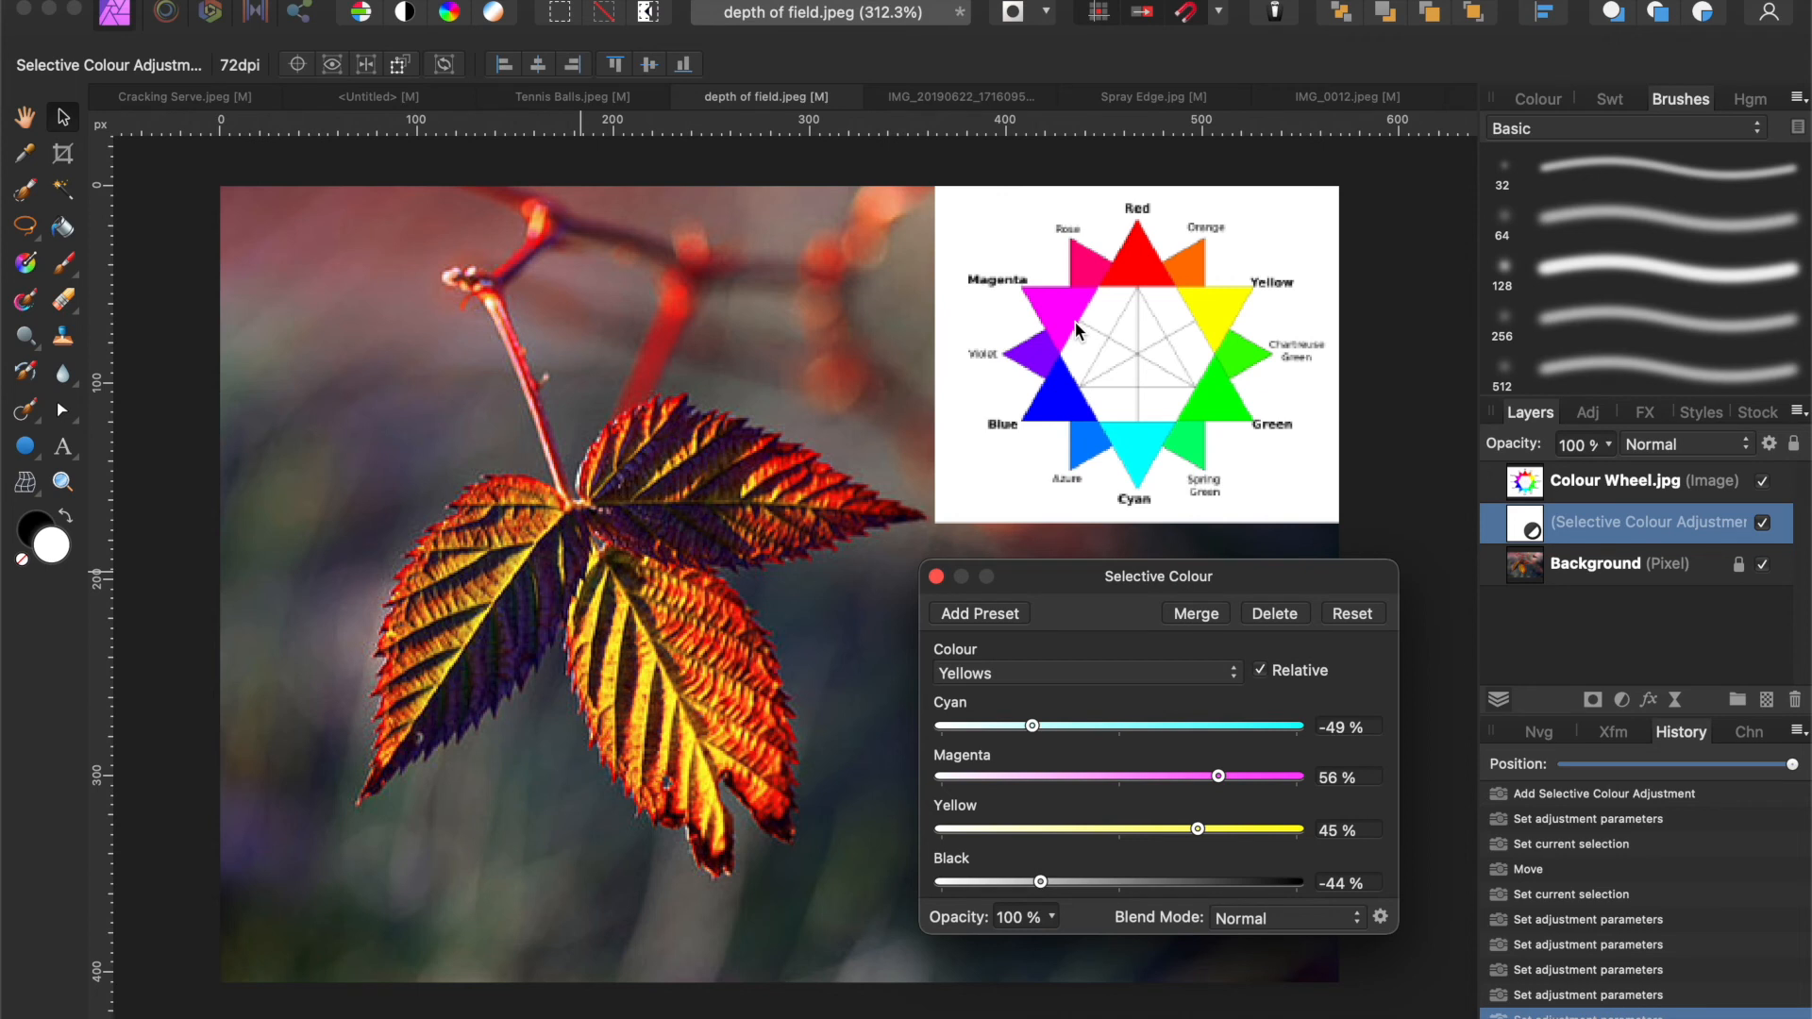
drag(1217, 776, 1243, 776)
Step: Set the Magentas range to Cyan -39%, Magenta 58% and Yellow -65%, and close the adjustment
click(1221, 674)
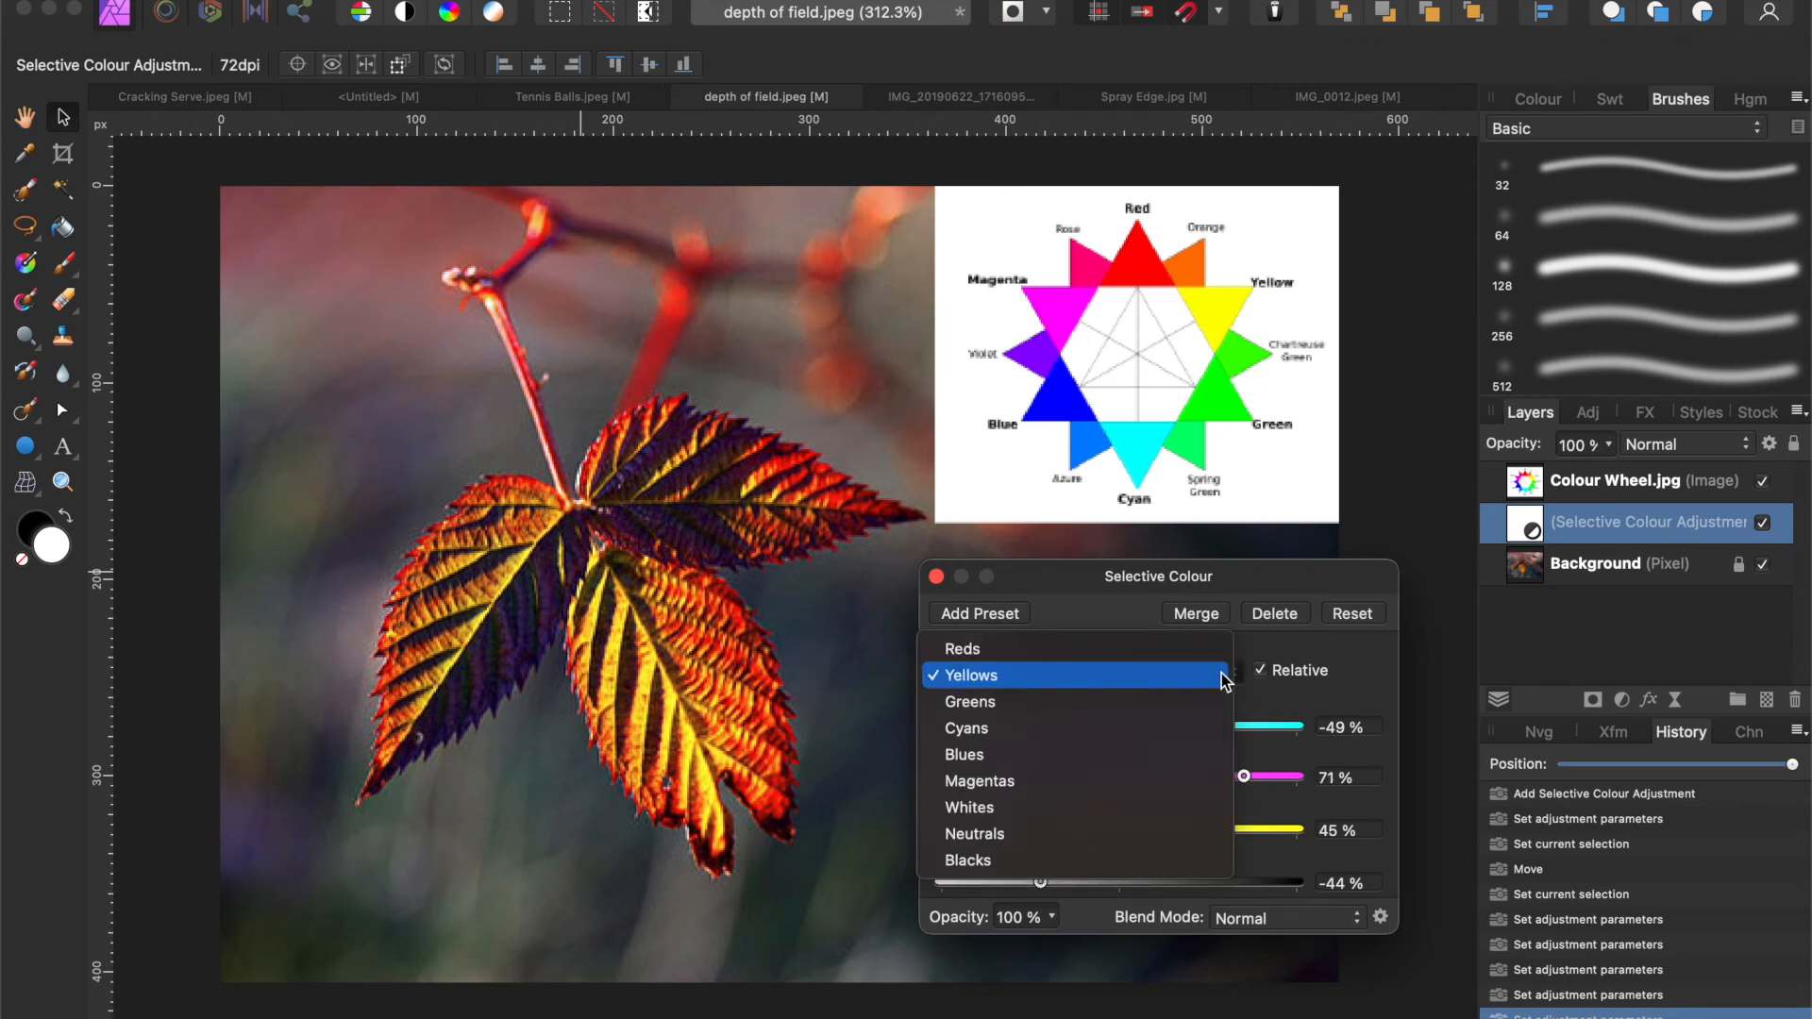
click(1038, 782)
drag(1119, 726, 1047, 729)
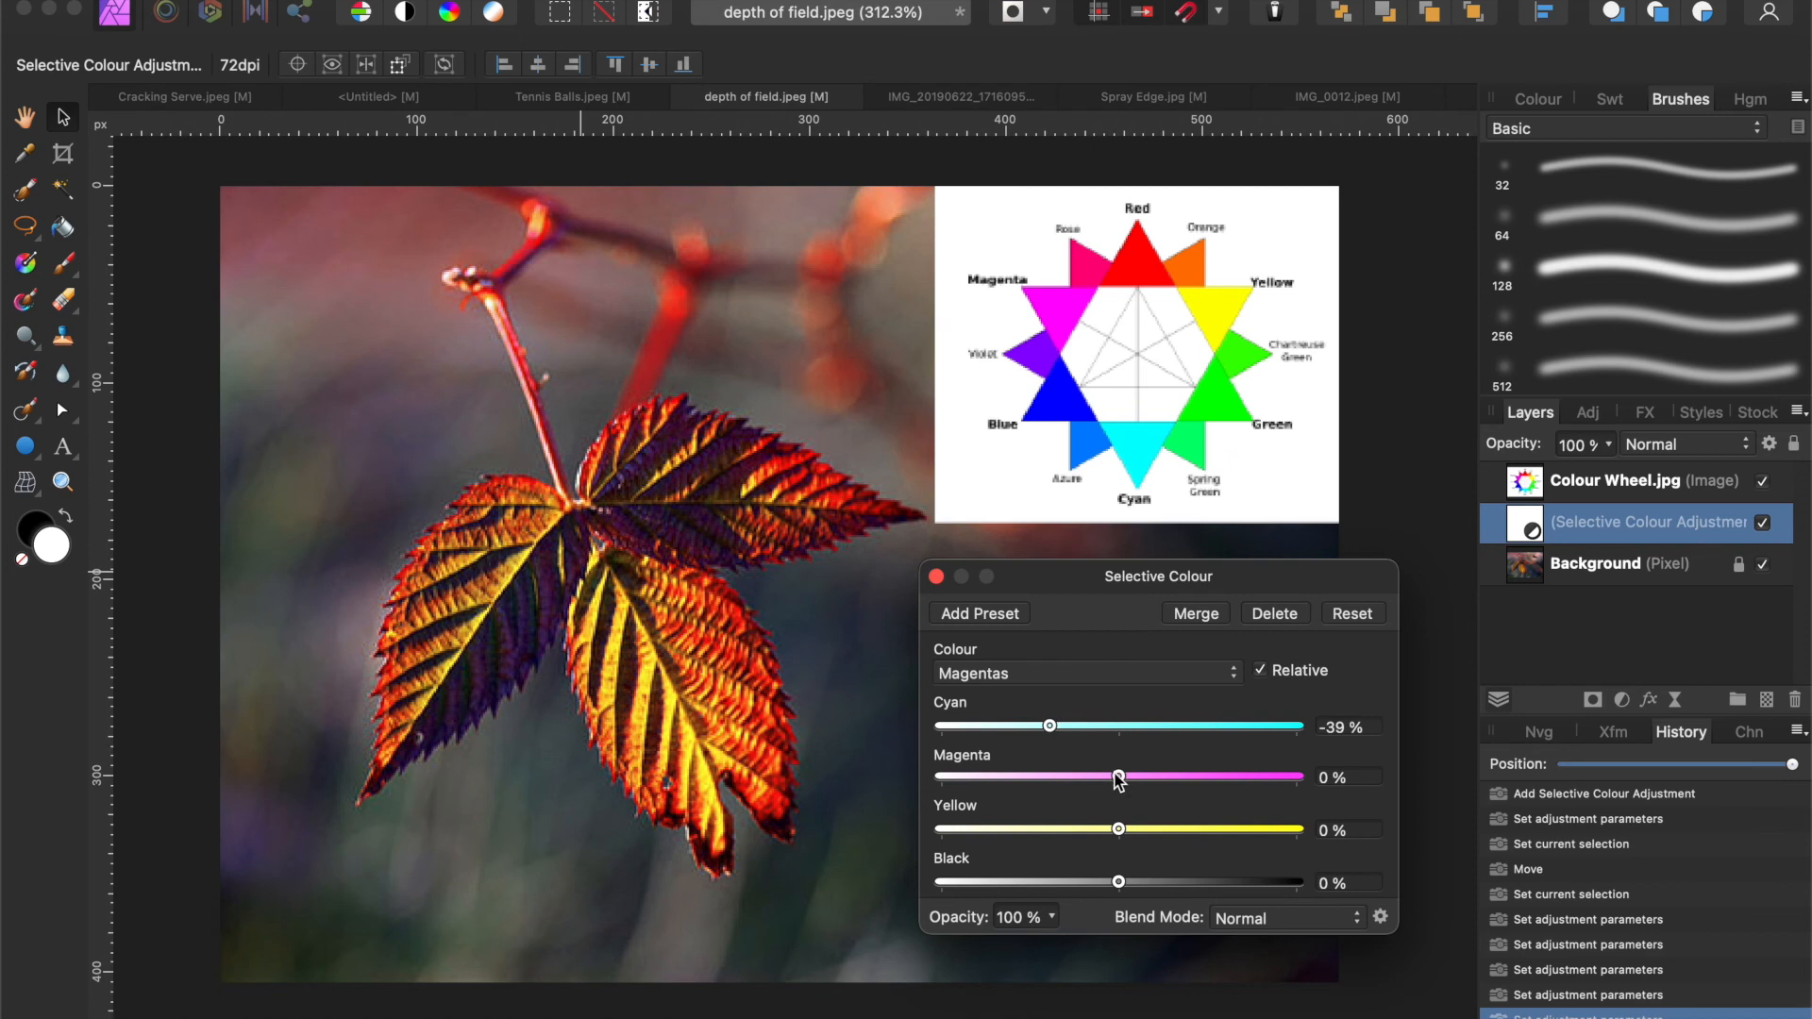
drag(1118, 775, 1221, 776)
drag(1119, 829, 1002, 830)
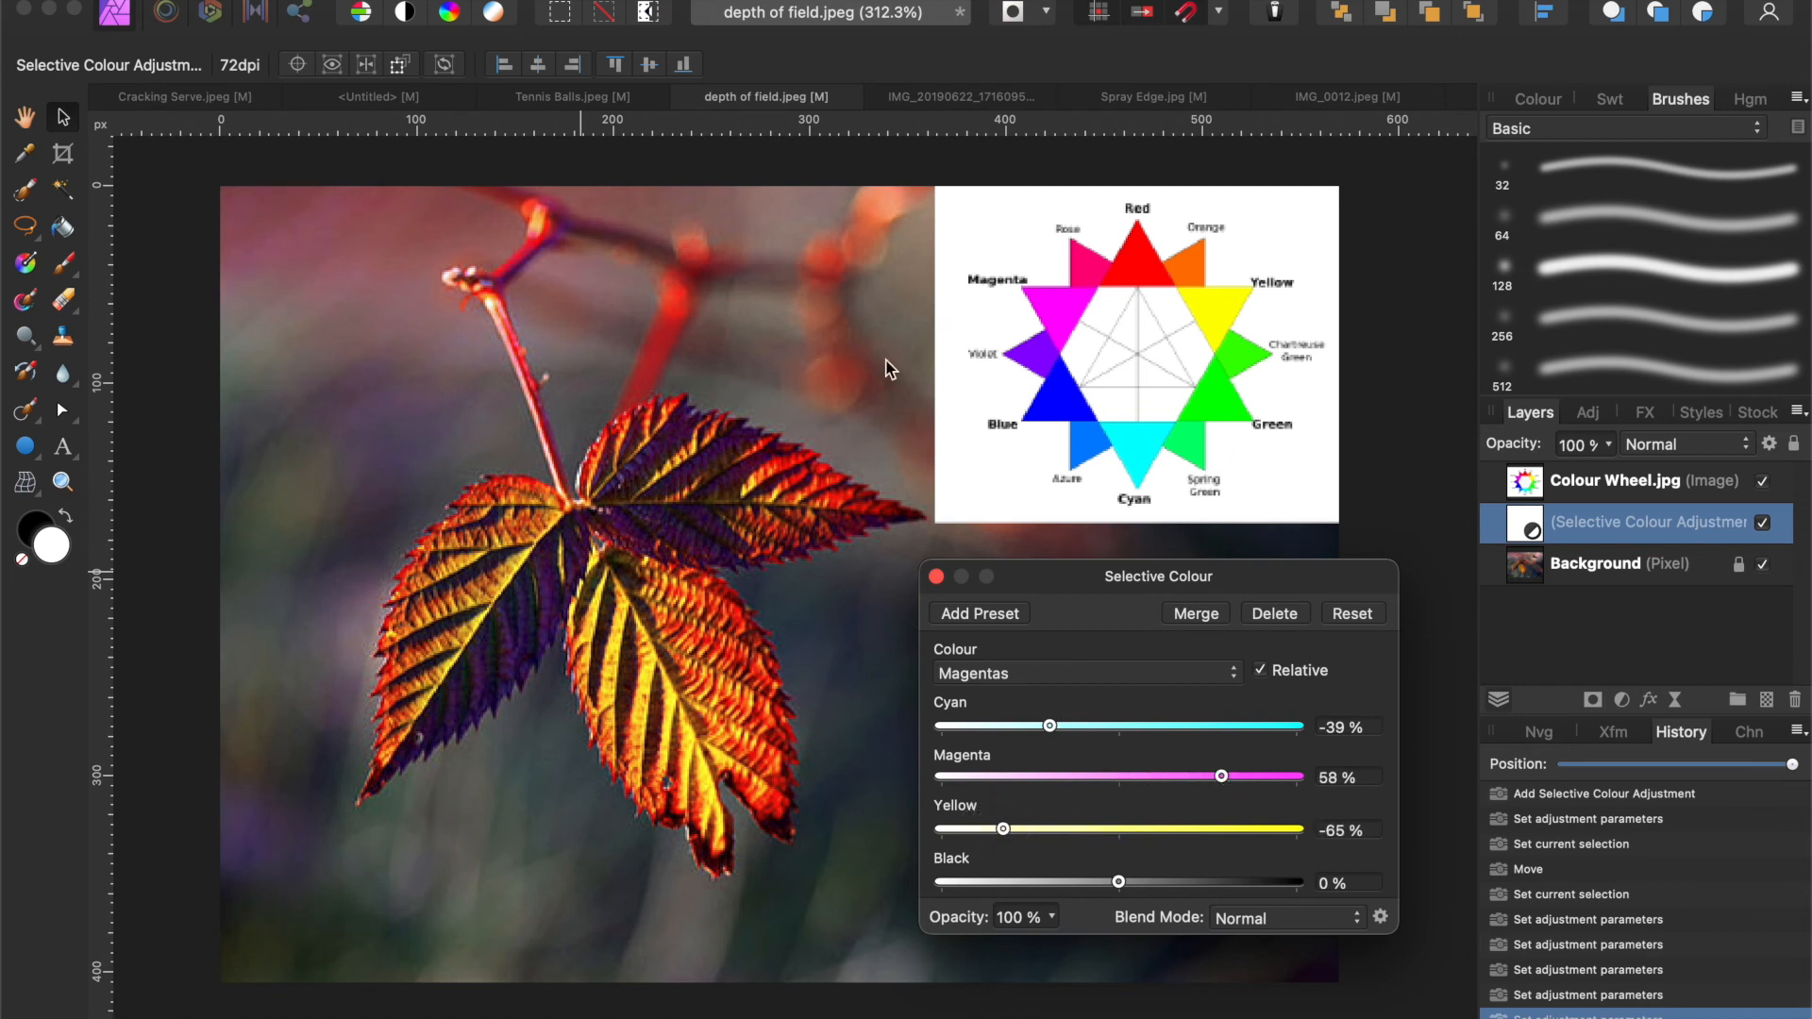
click(936, 576)
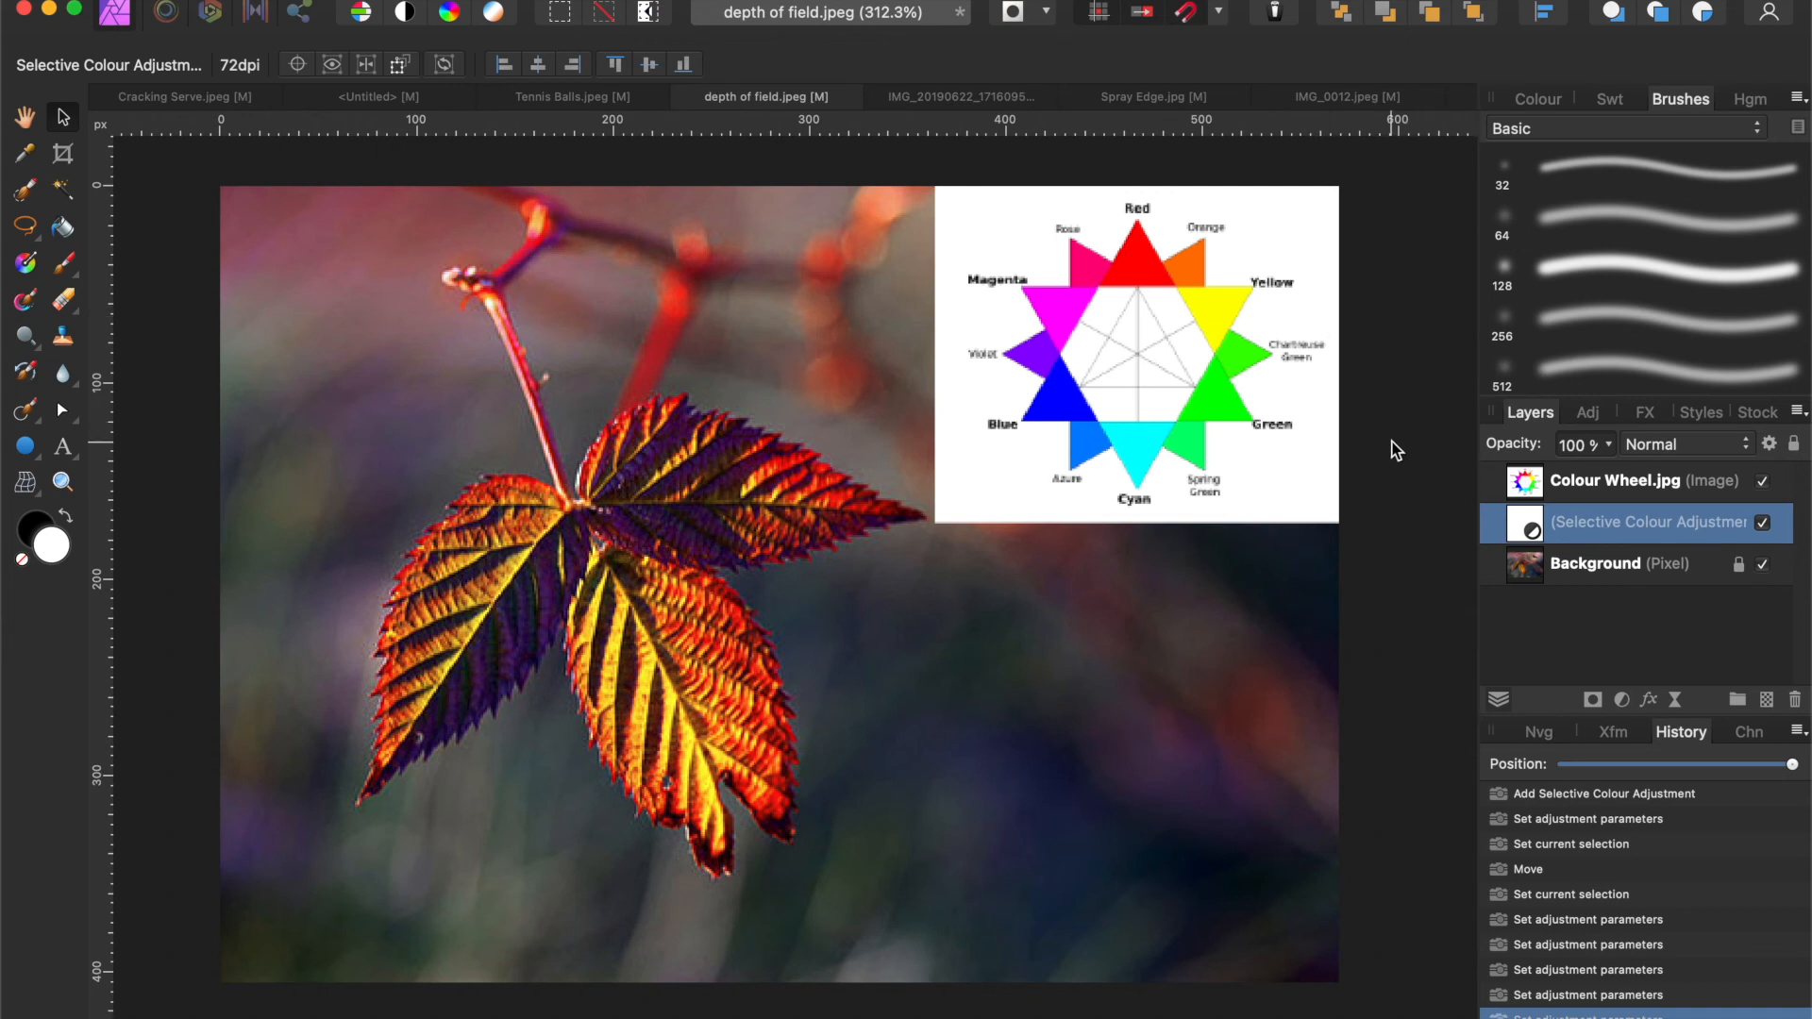
Step: Delete the colour wheel image from the leaf photo and toggle the Selective Colour adjustment's visibility to compare before and after
click(1166, 396)
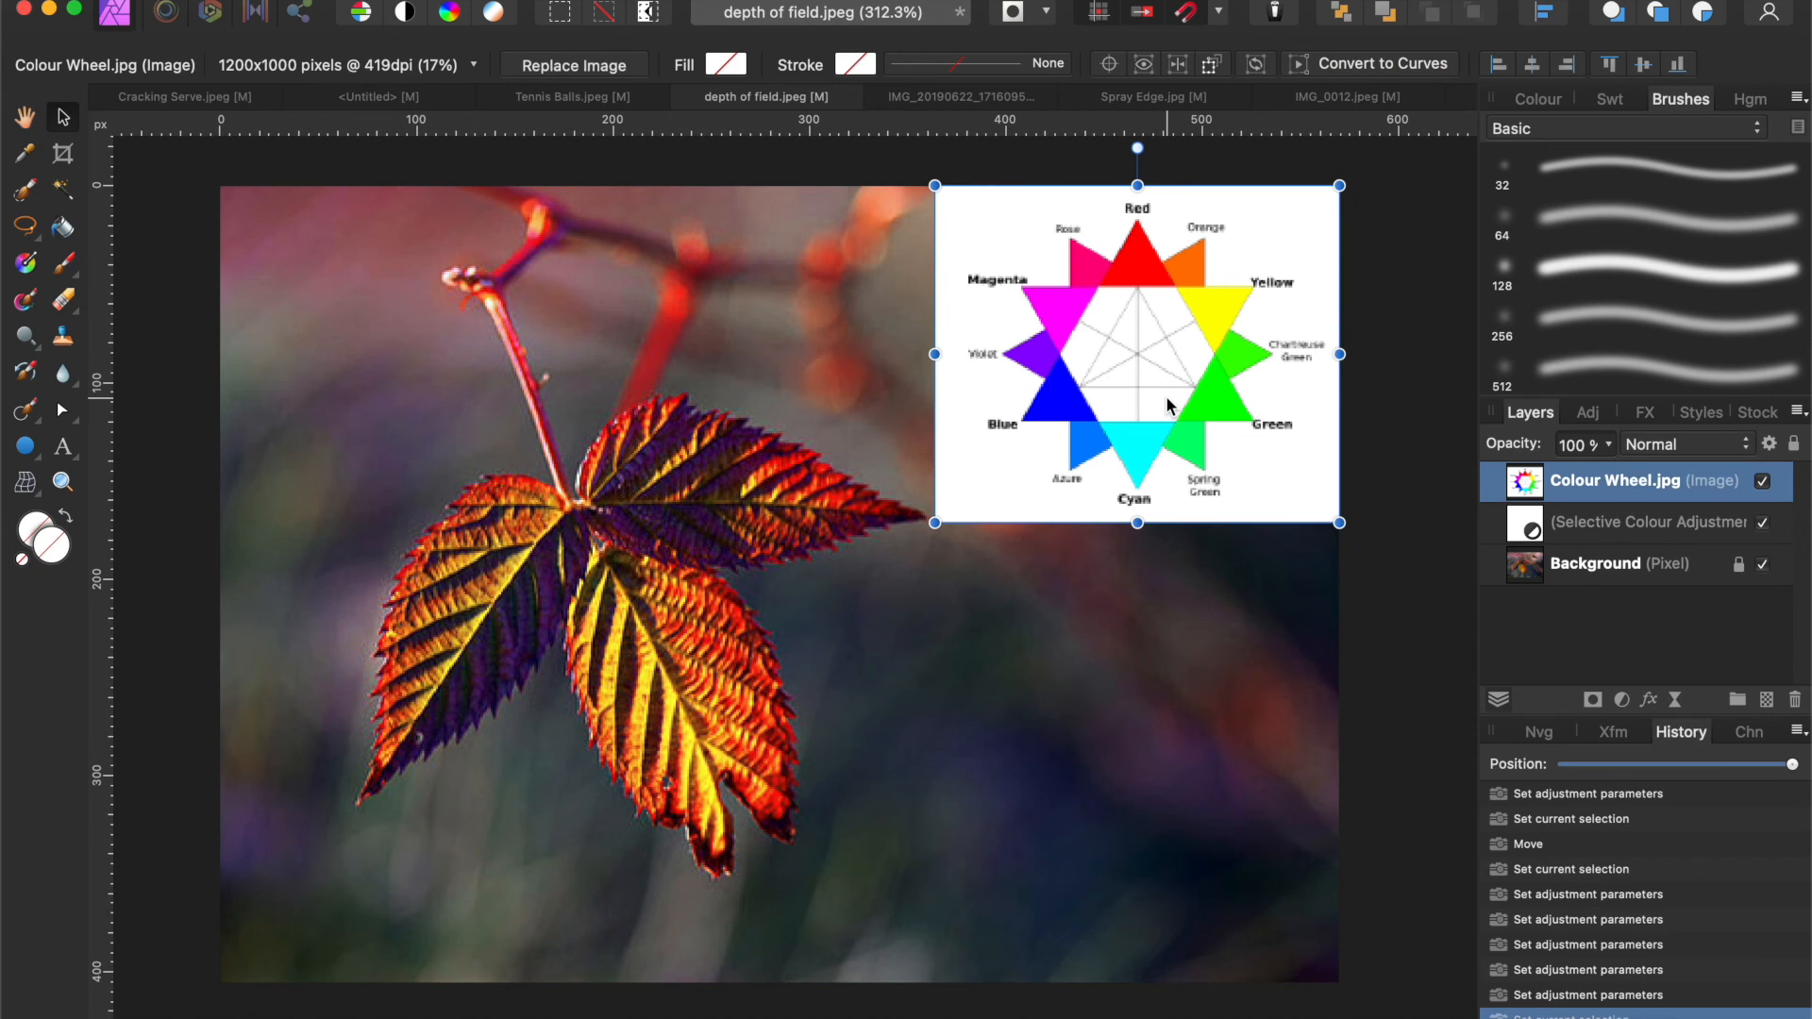
key(Delete)
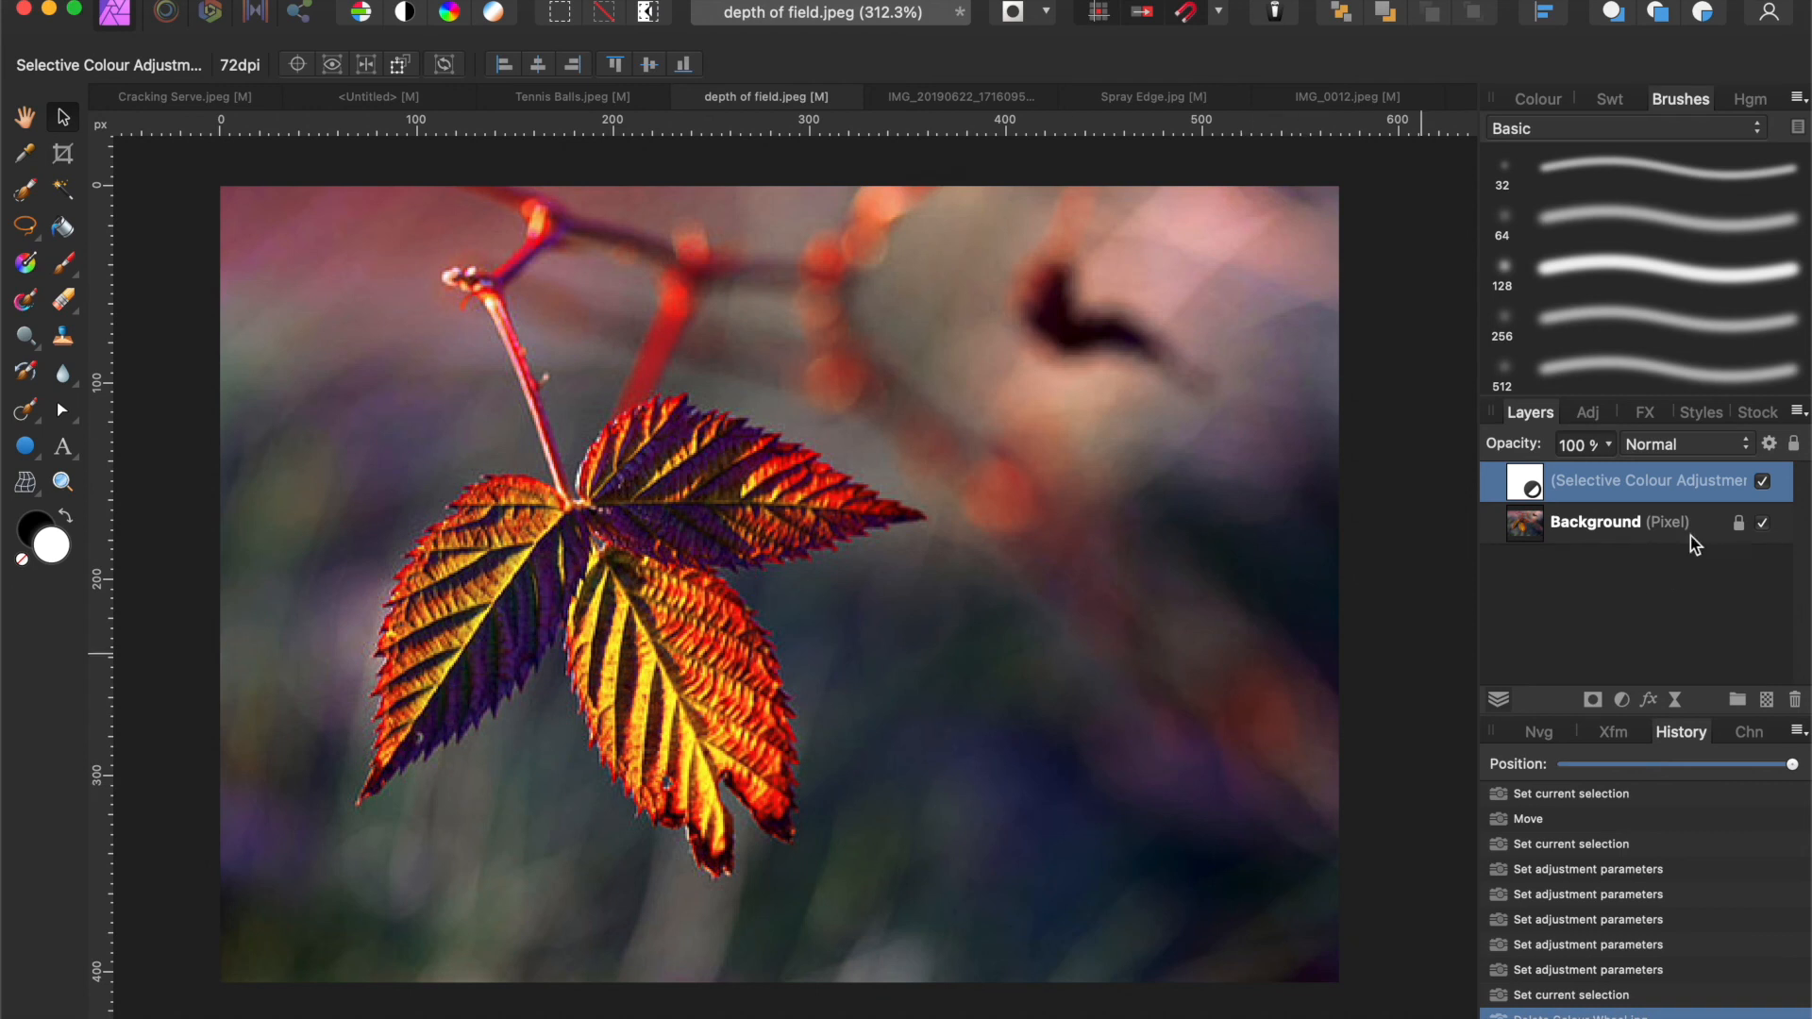
click(1763, 482)
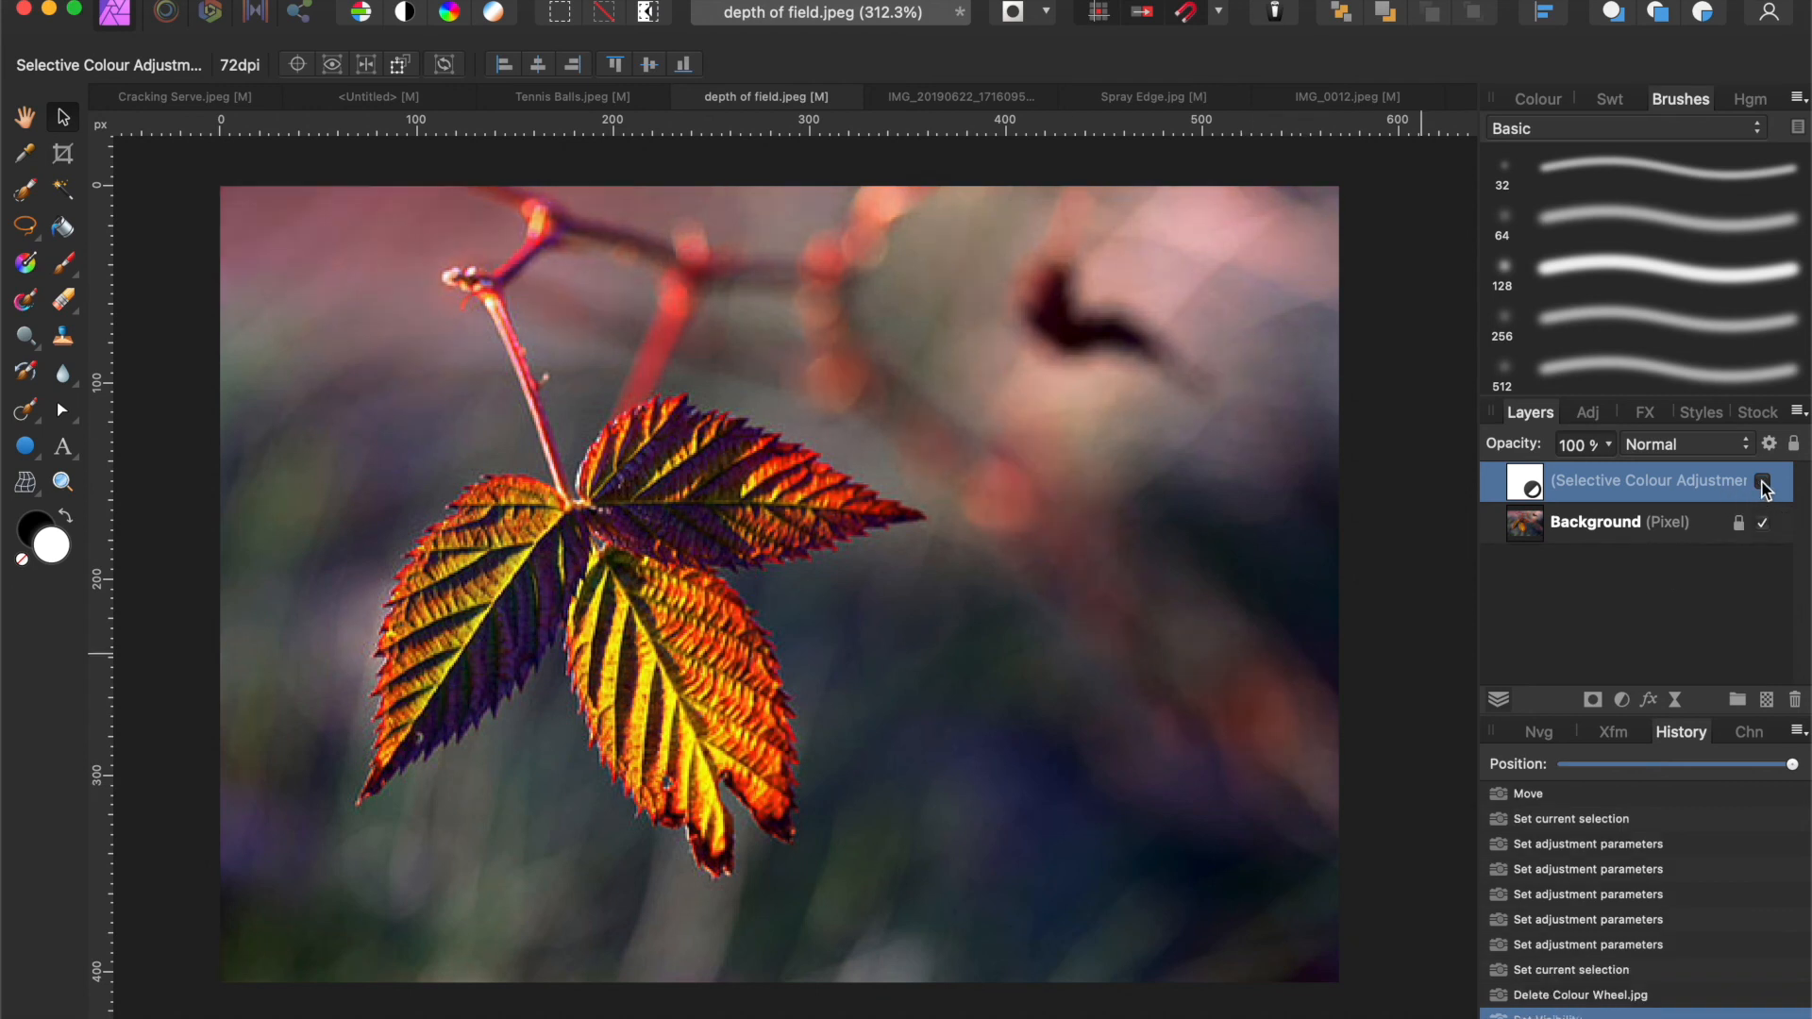
click(1763, 482)
click(1763, 482)
click(1763, 482)
click(1763, 483)
click(1763, 483)
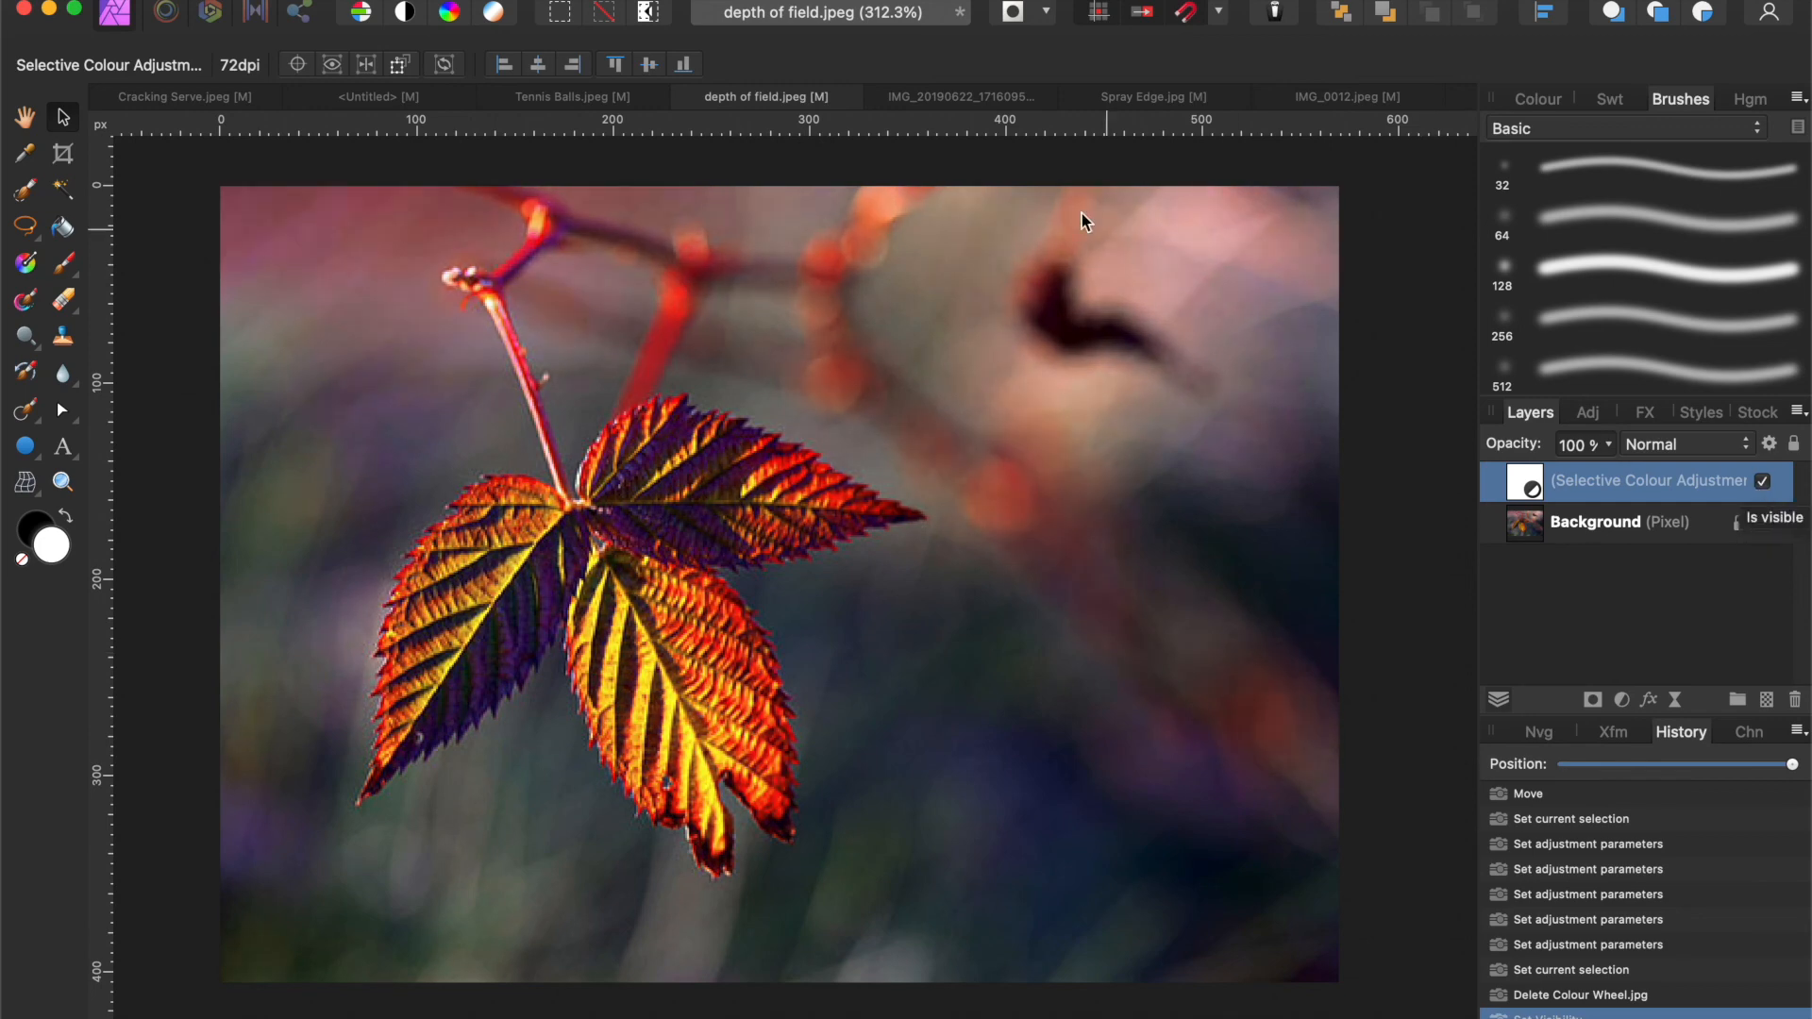
Step: Switch to the Tennis Balls photo and toggle its Selective Colour adjustment's visibility to compare the photo with and without it
click(571, 102)
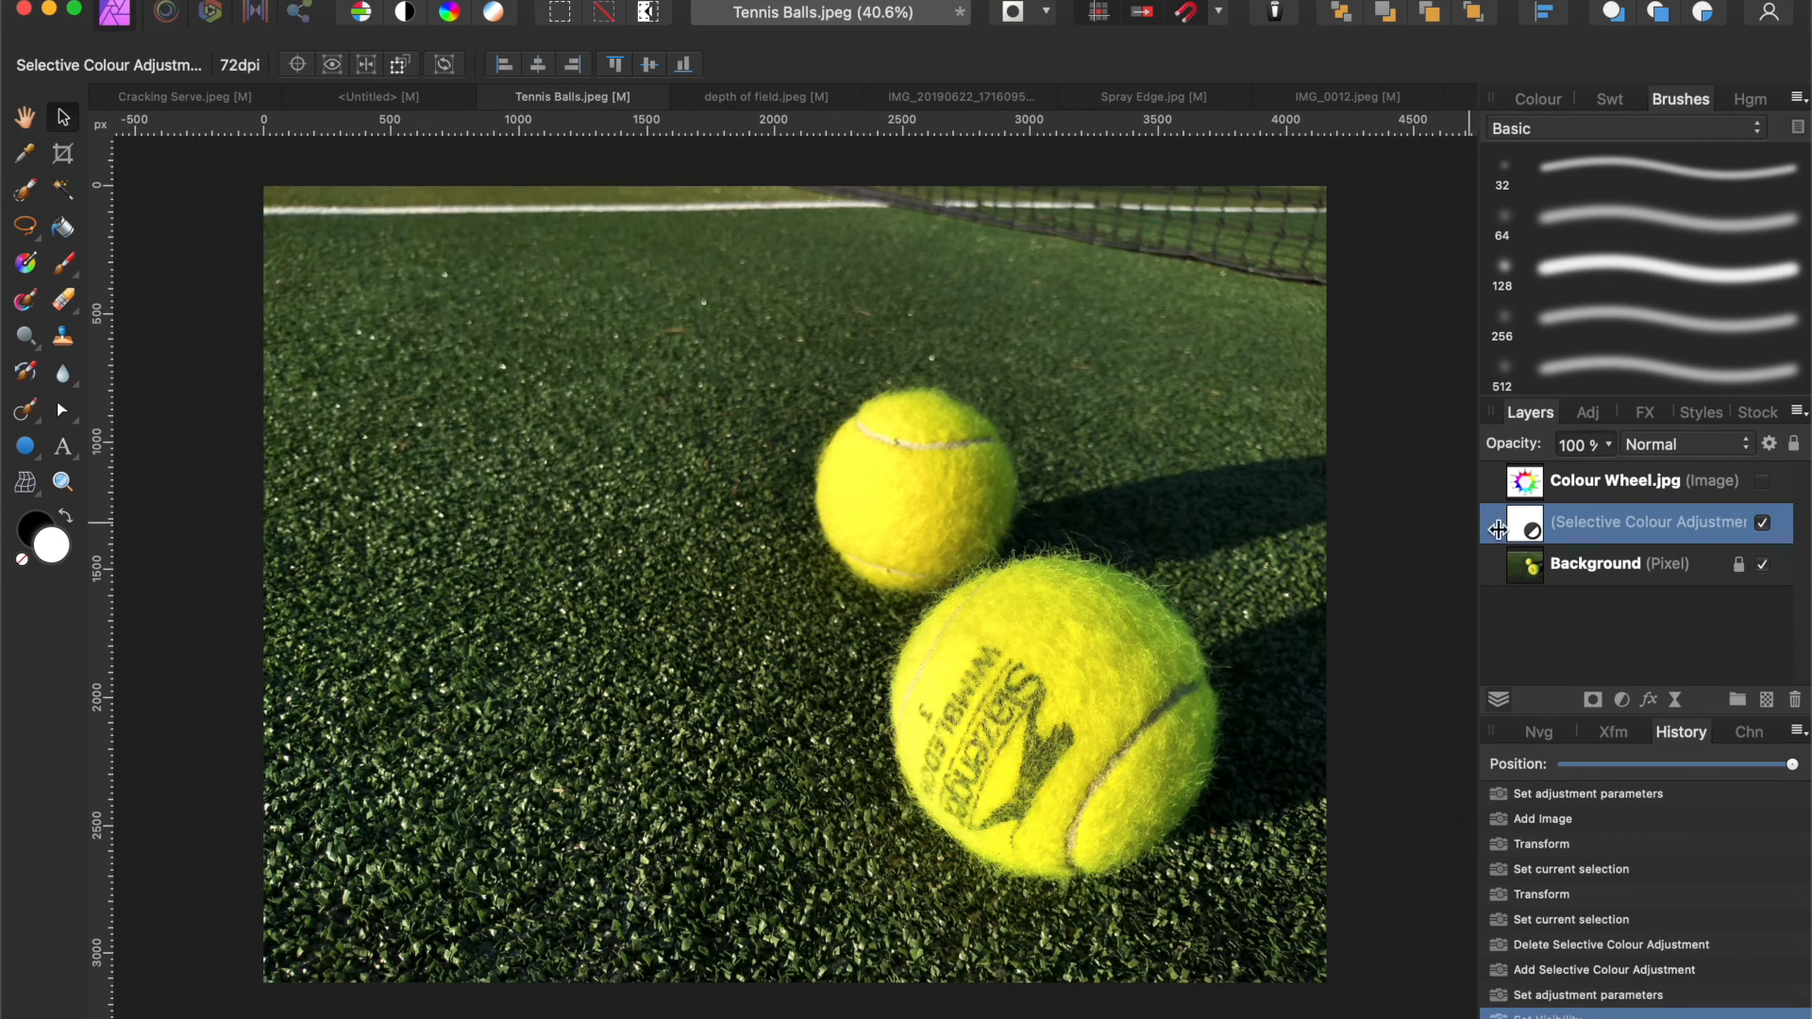
click(1763, 529)
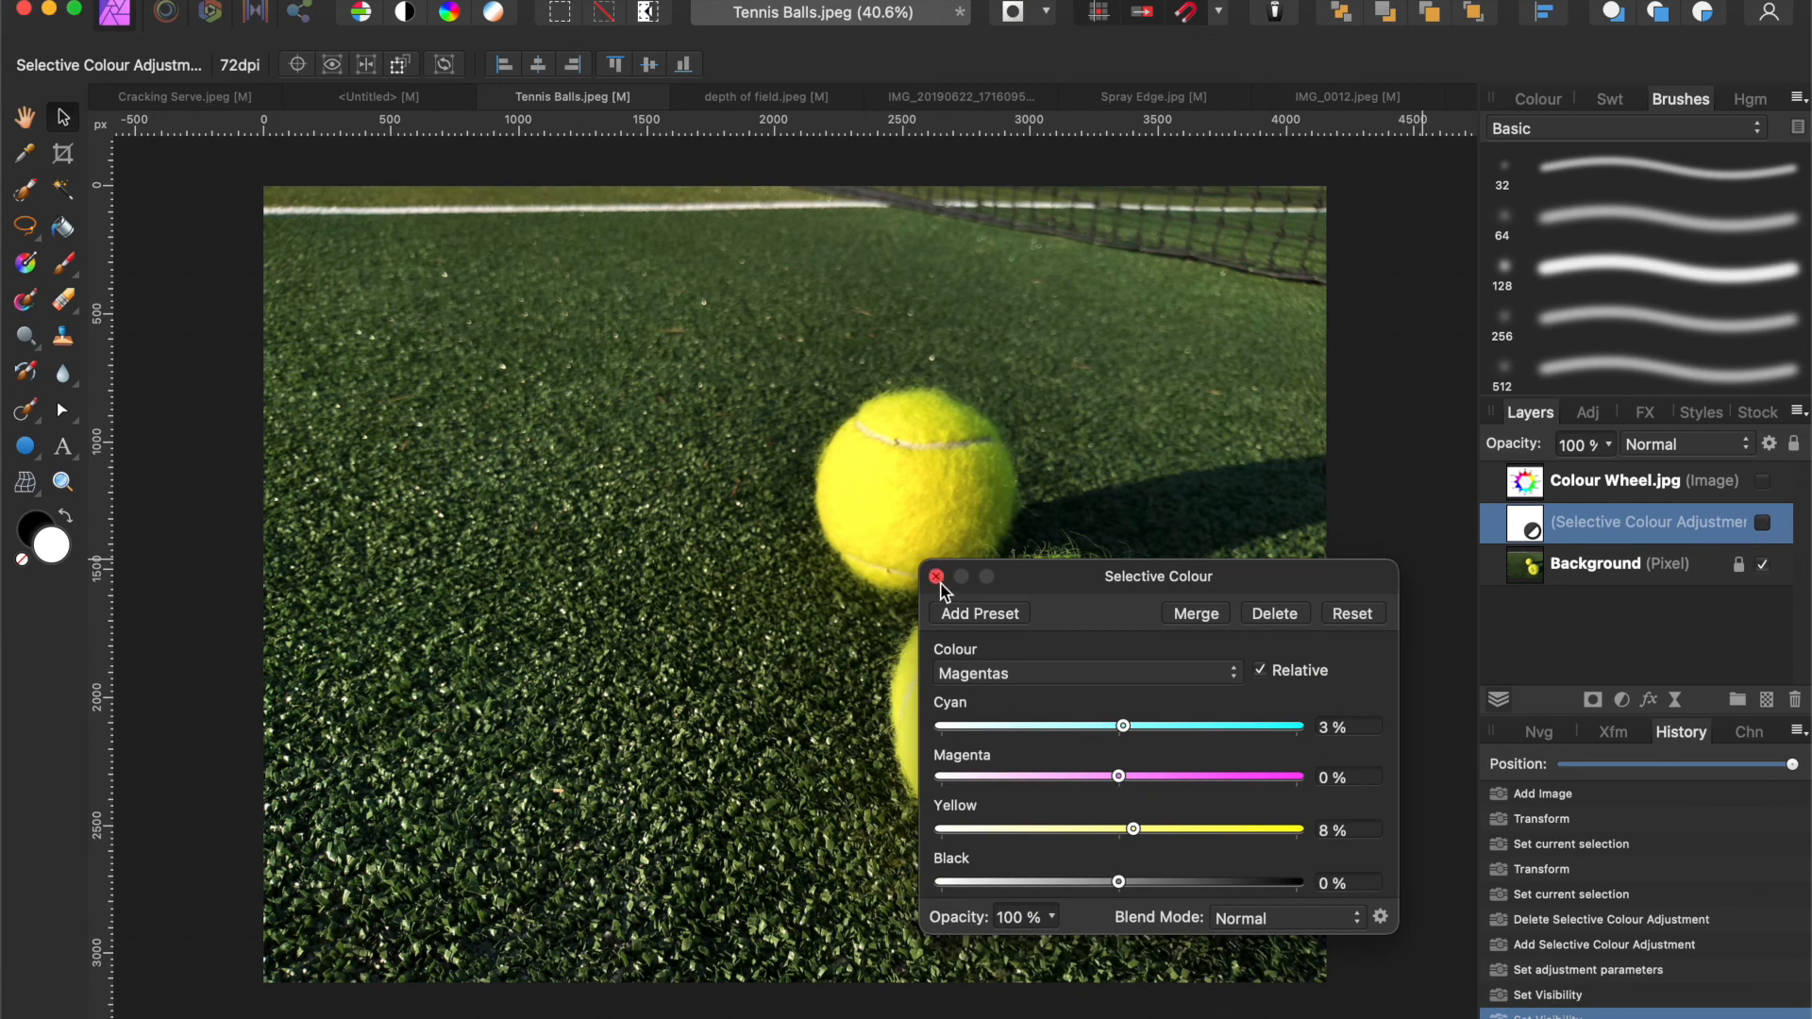
click(938, 577)
click(1762, 523)
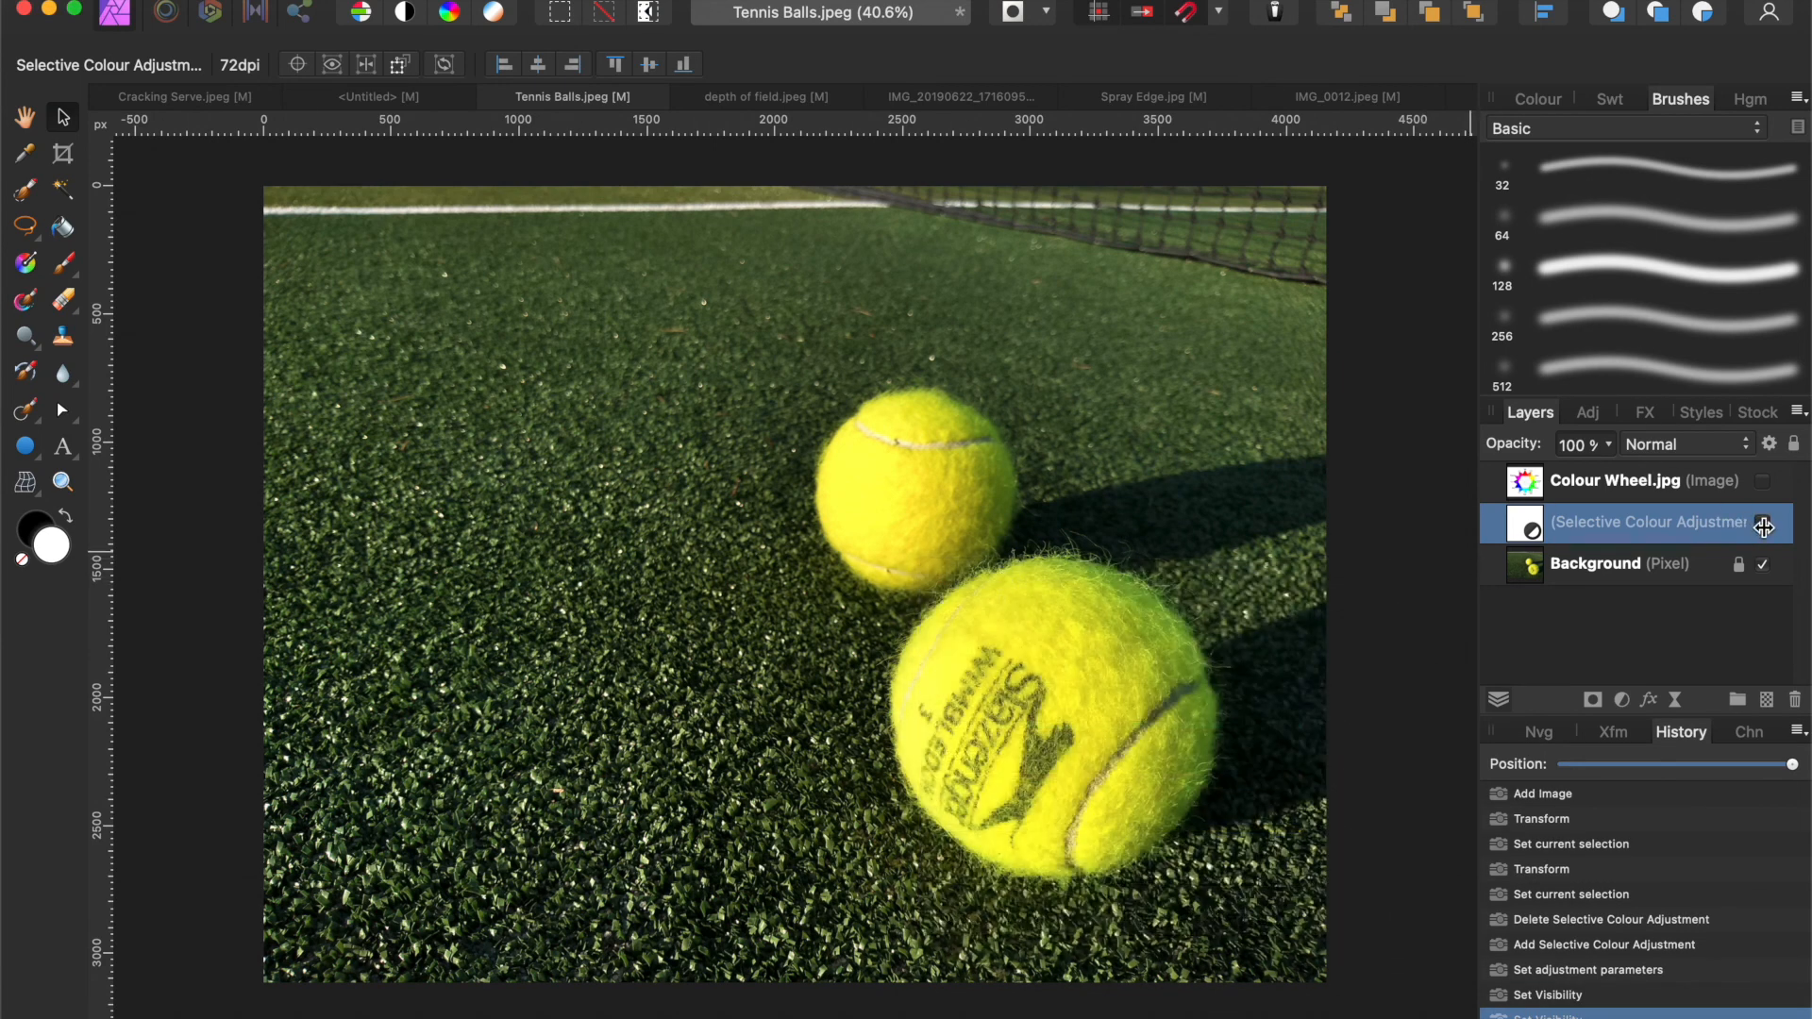
click(1762, 524)
click(1762, 524)
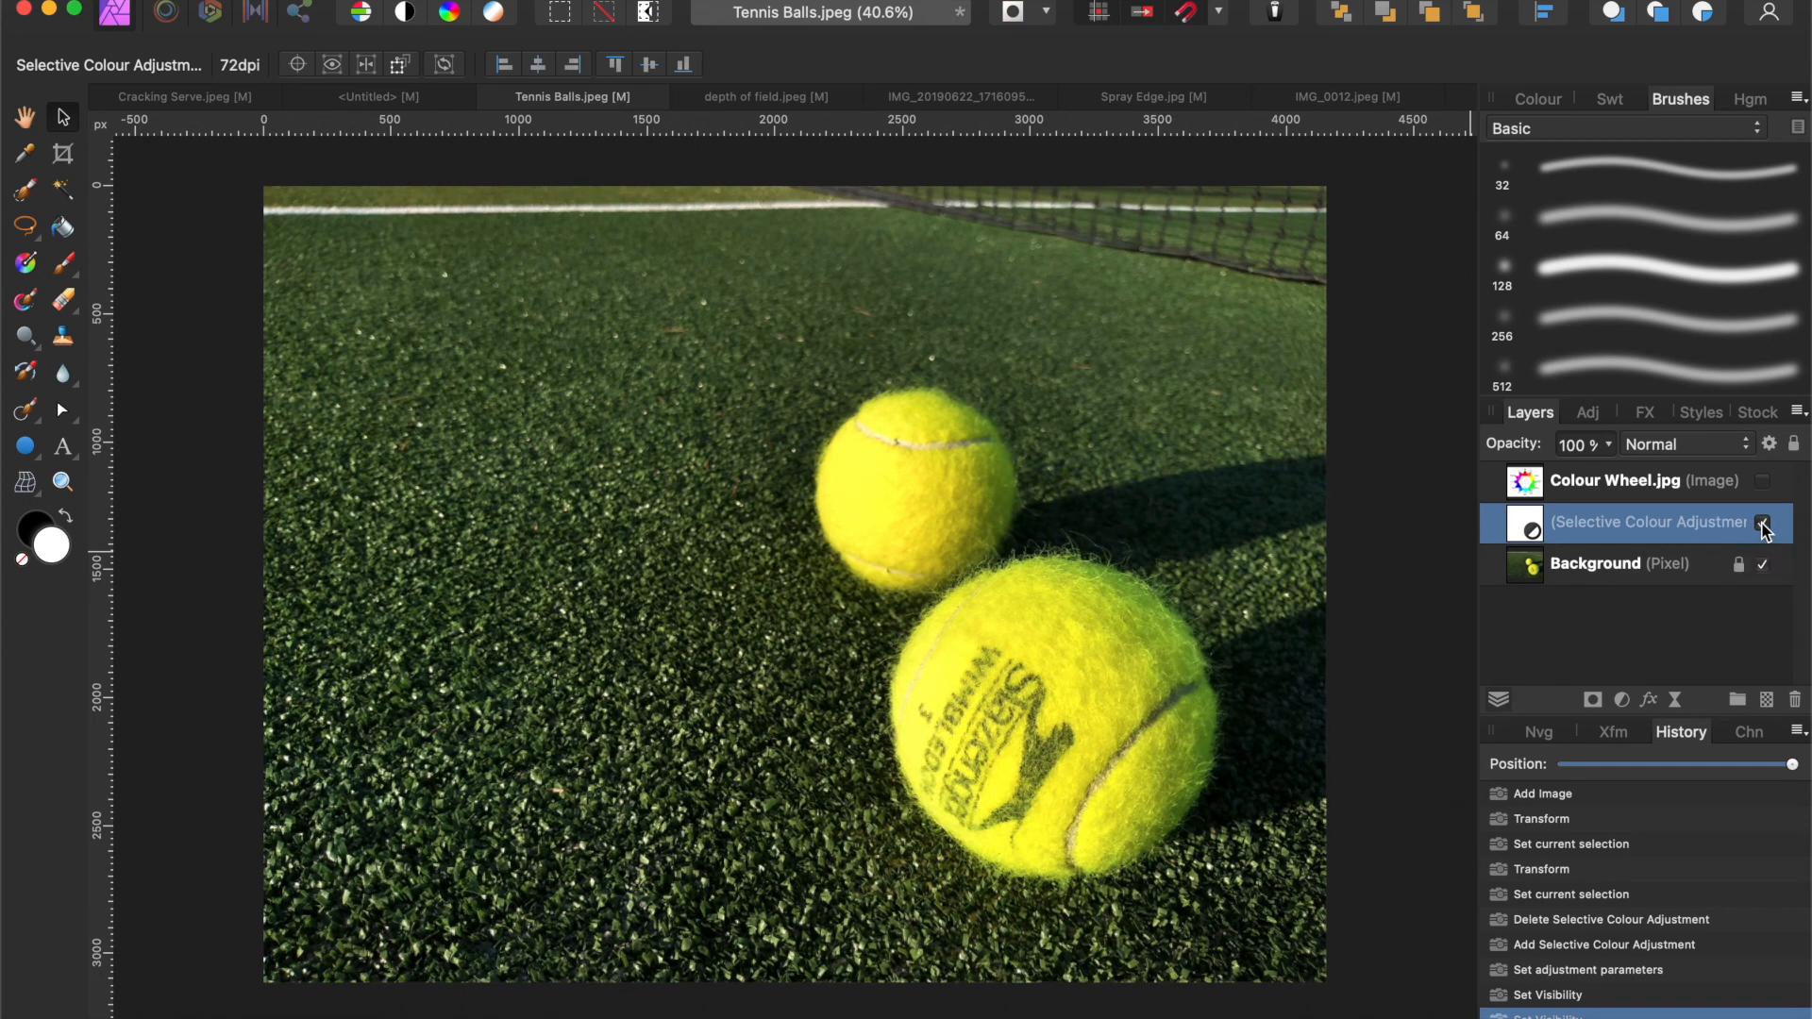
Step: Reopen the tennis balls' Selective Colour adjustment and set the Yellows range to Cyan -81%, Magenta 51% and Yellow -31%
double_click(1531, 529)
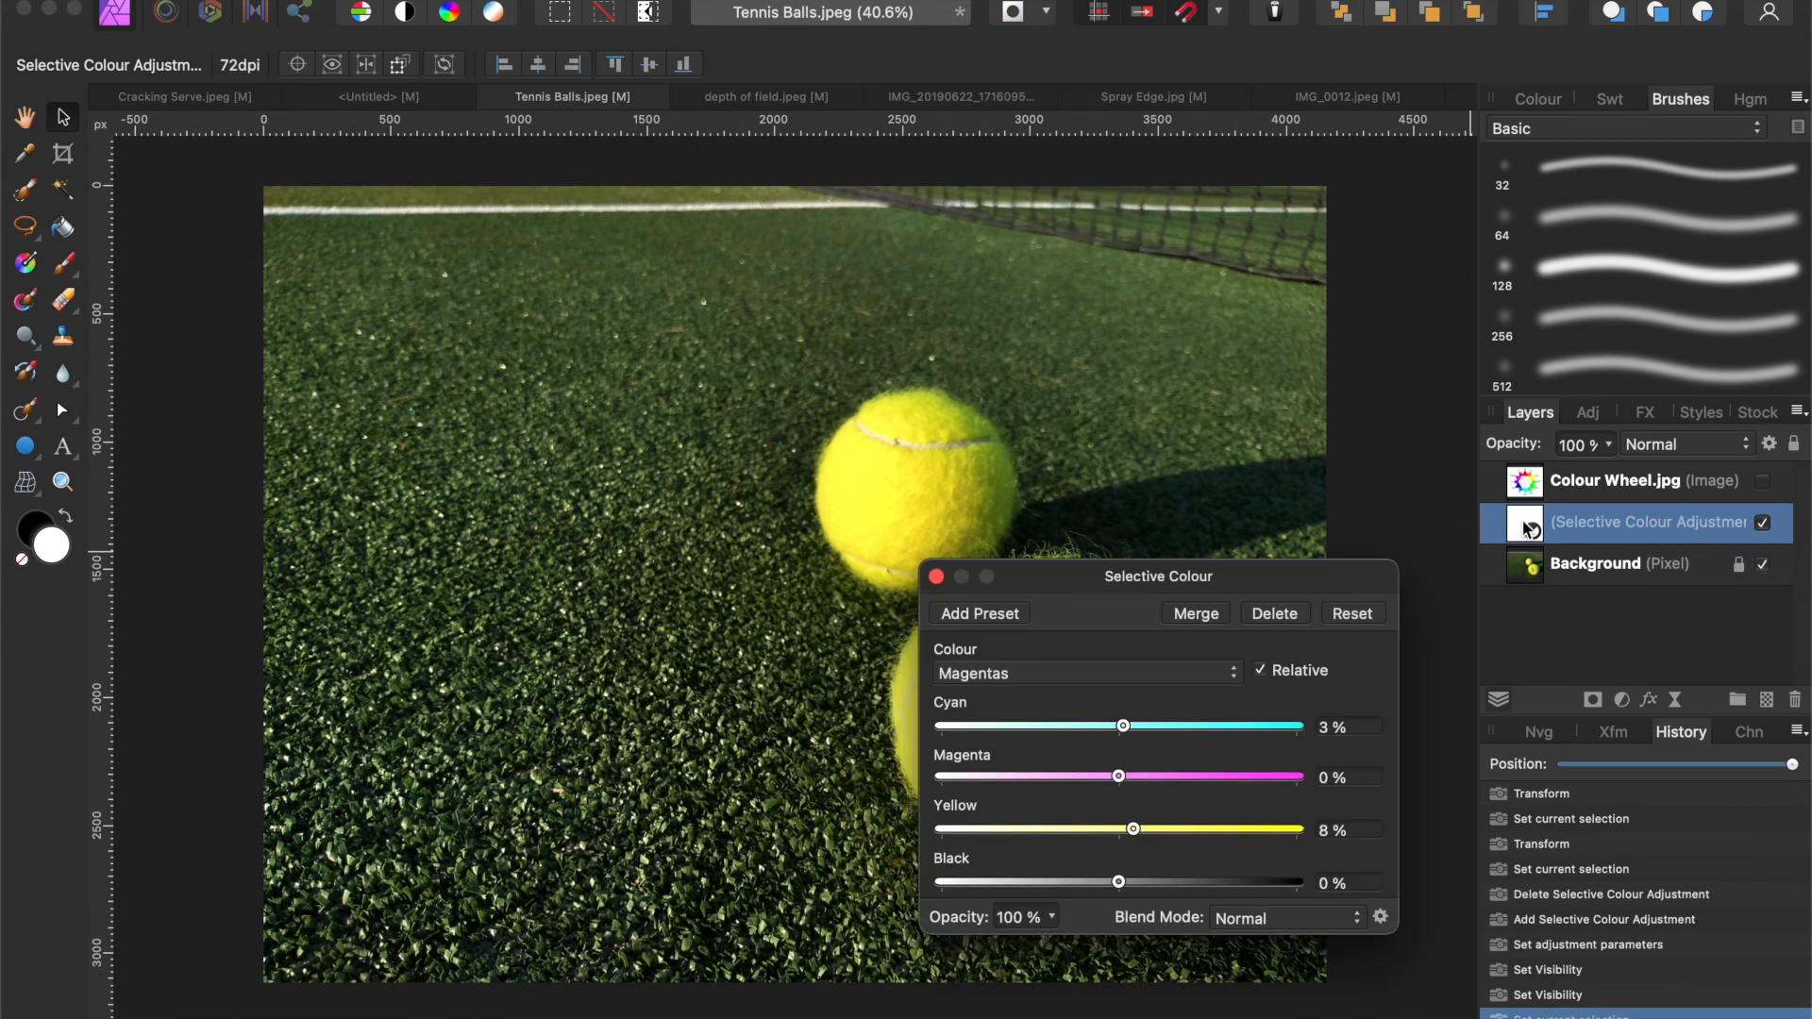
click(1114, 678)
click(1061, 572)
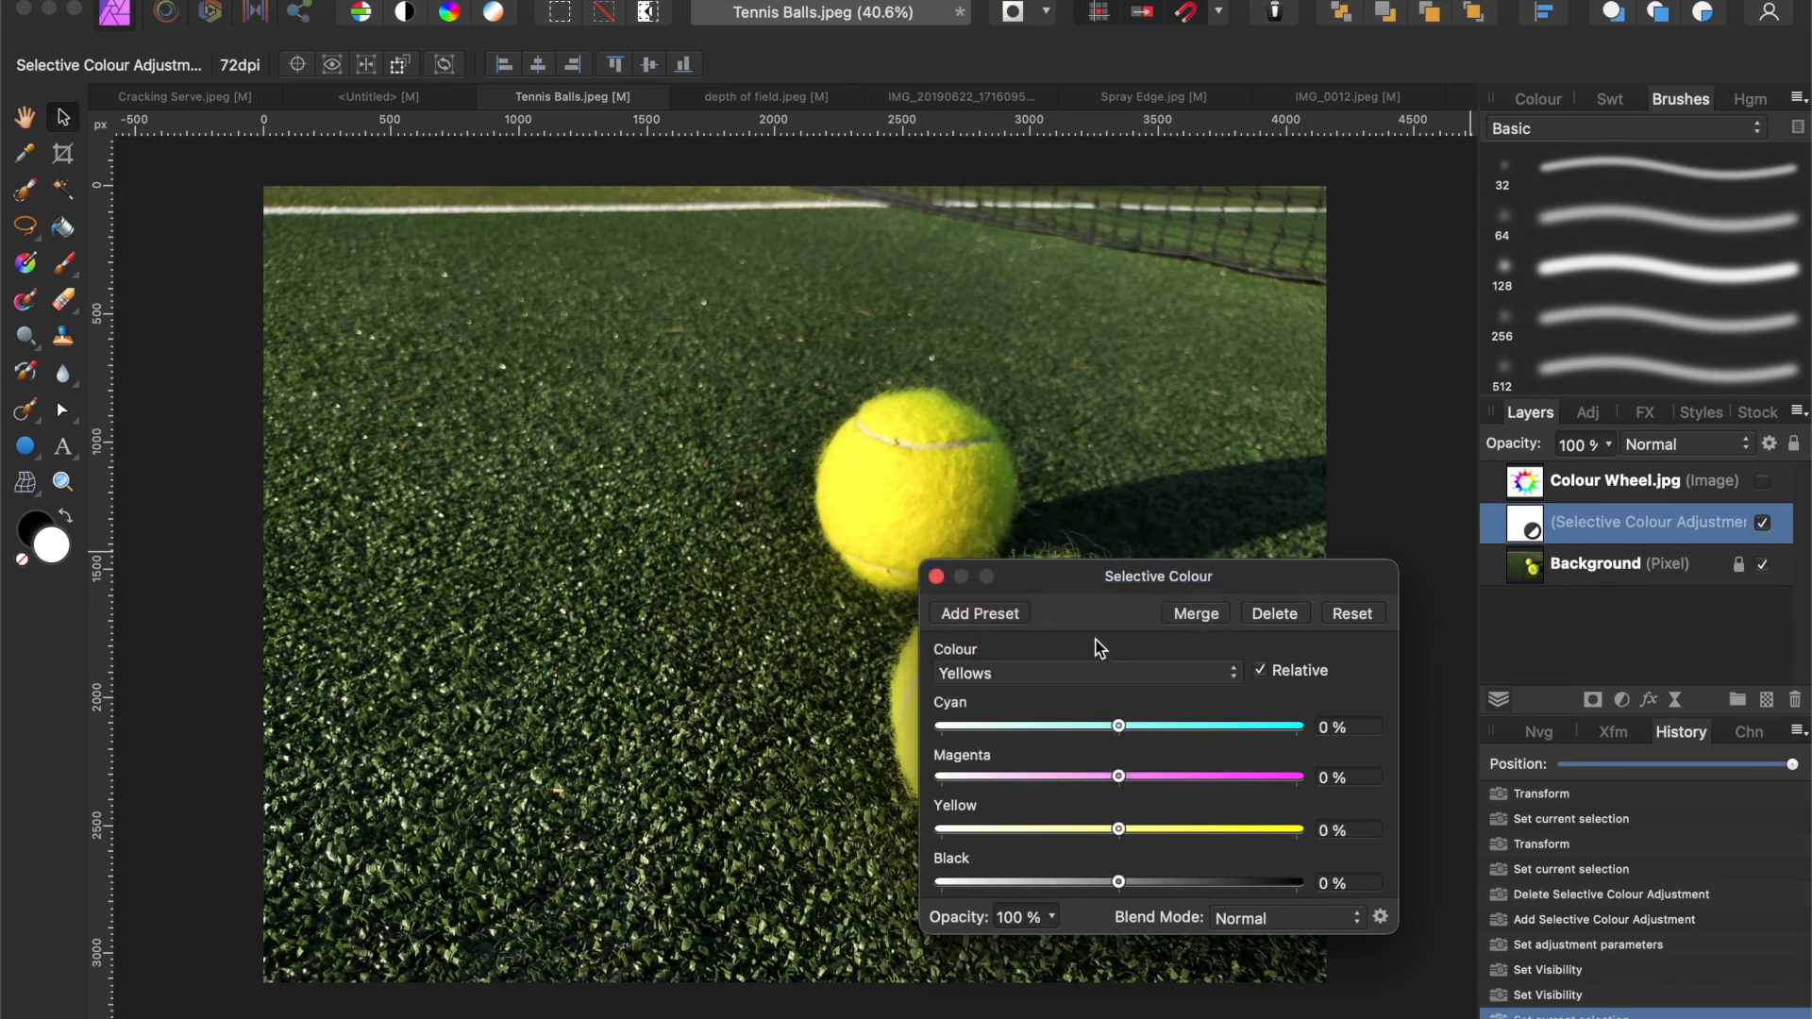
drag(1120, 834, 1064, 834)
drag(1119, 776, 1209, 777)
drag(1116, 729, 975, 732)
Step: Set the Greens range to Cyan -88%, raise its Magenta and Yellow above zero, and close the adjustment
click(1096, 671)
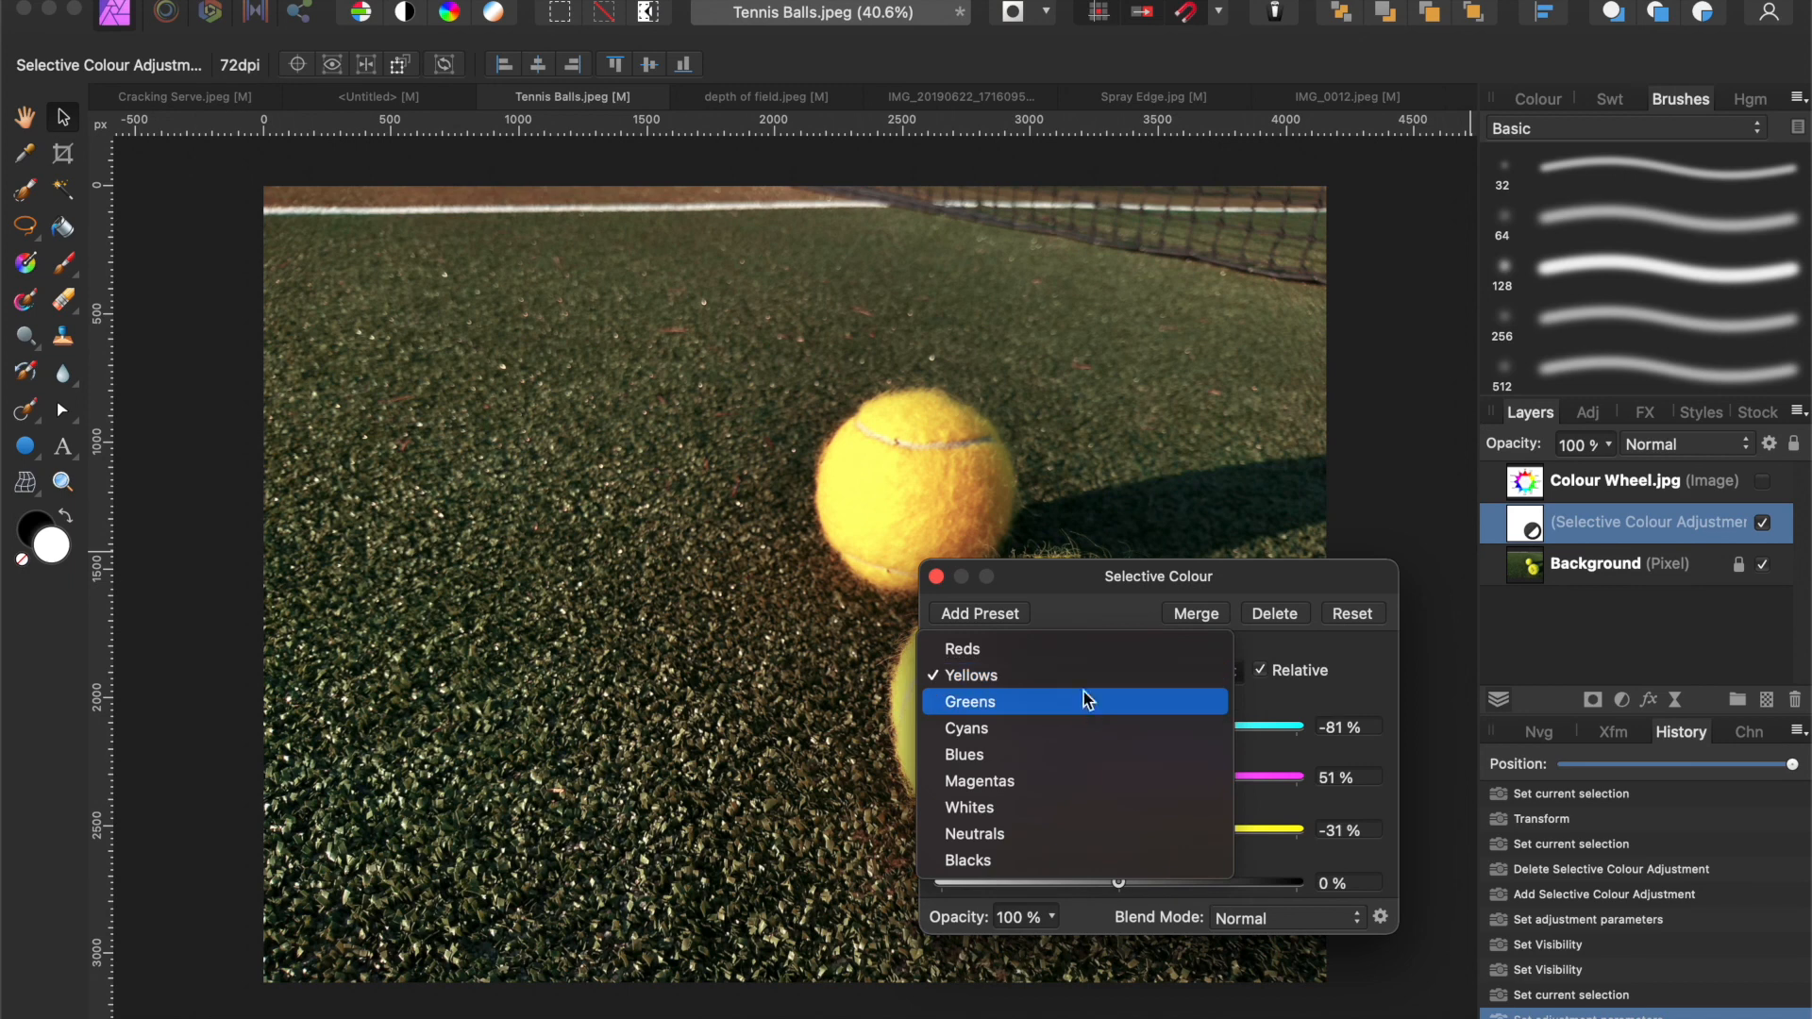
click(1086, 709)
drag(1119, 726, 963, 711)
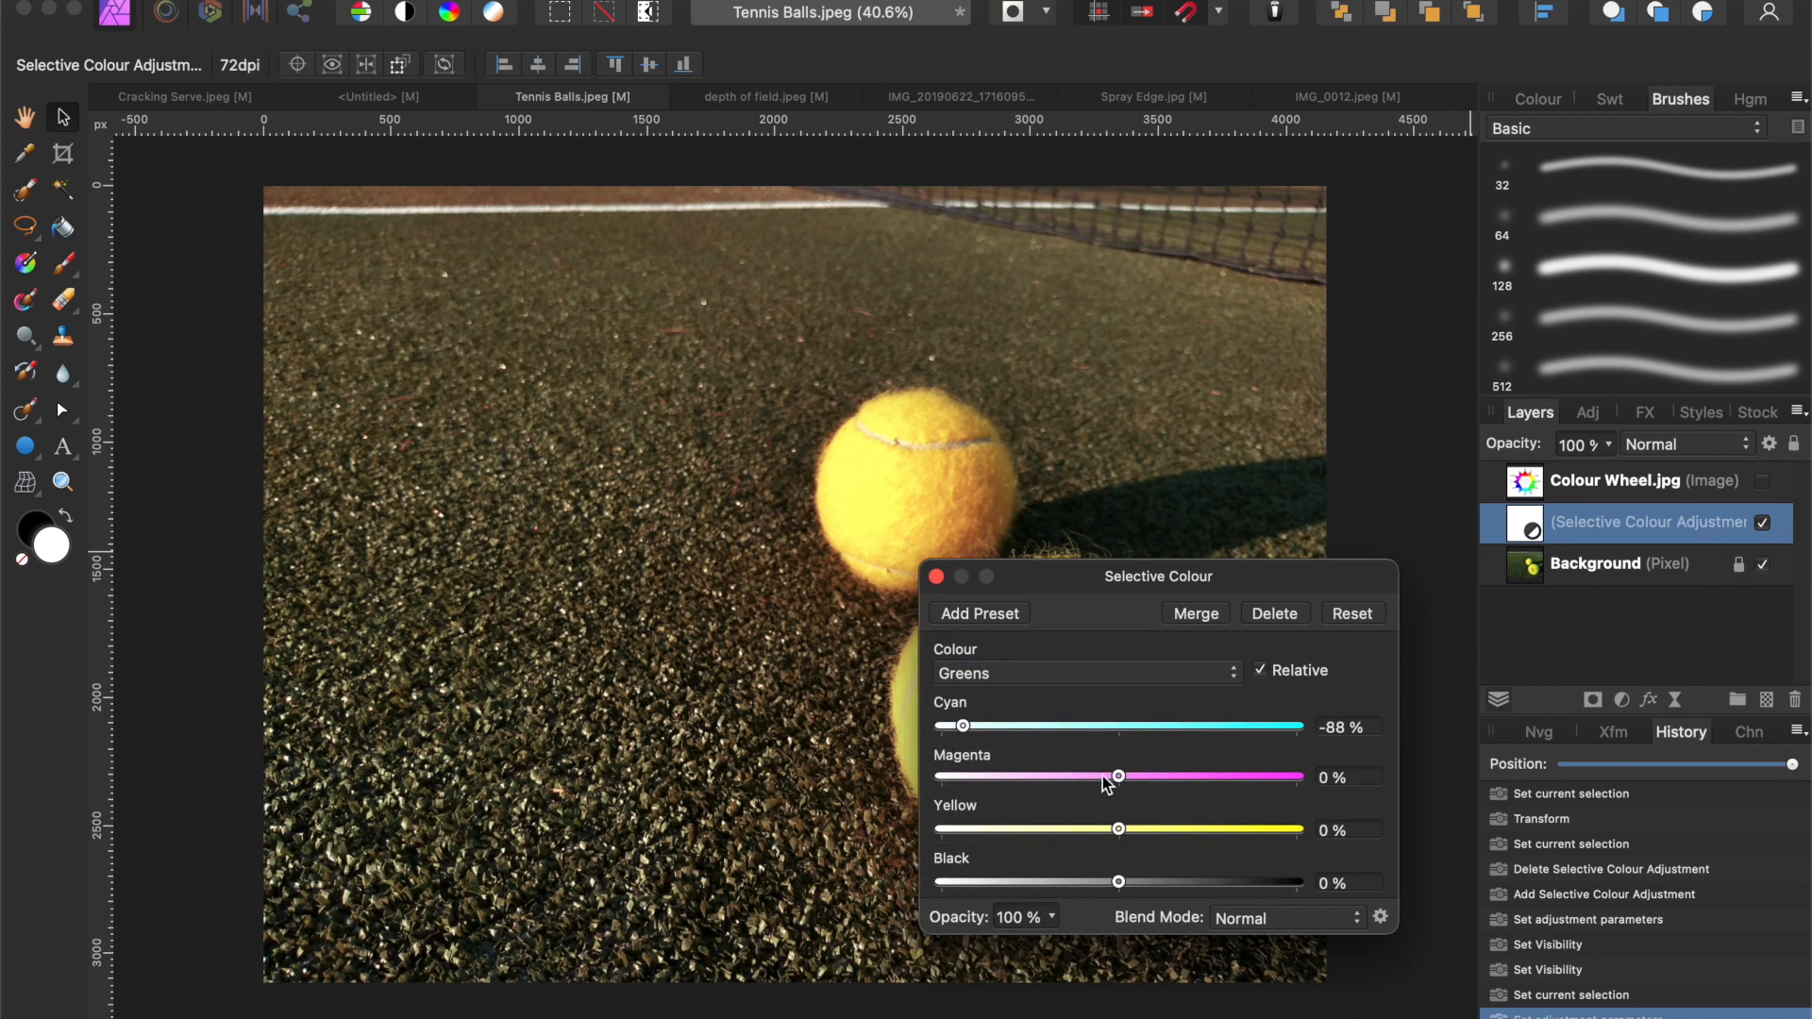
drag(1118, 776, 1215, 776)
drag(1118, 831, 1171, 830)
click(936, 577)
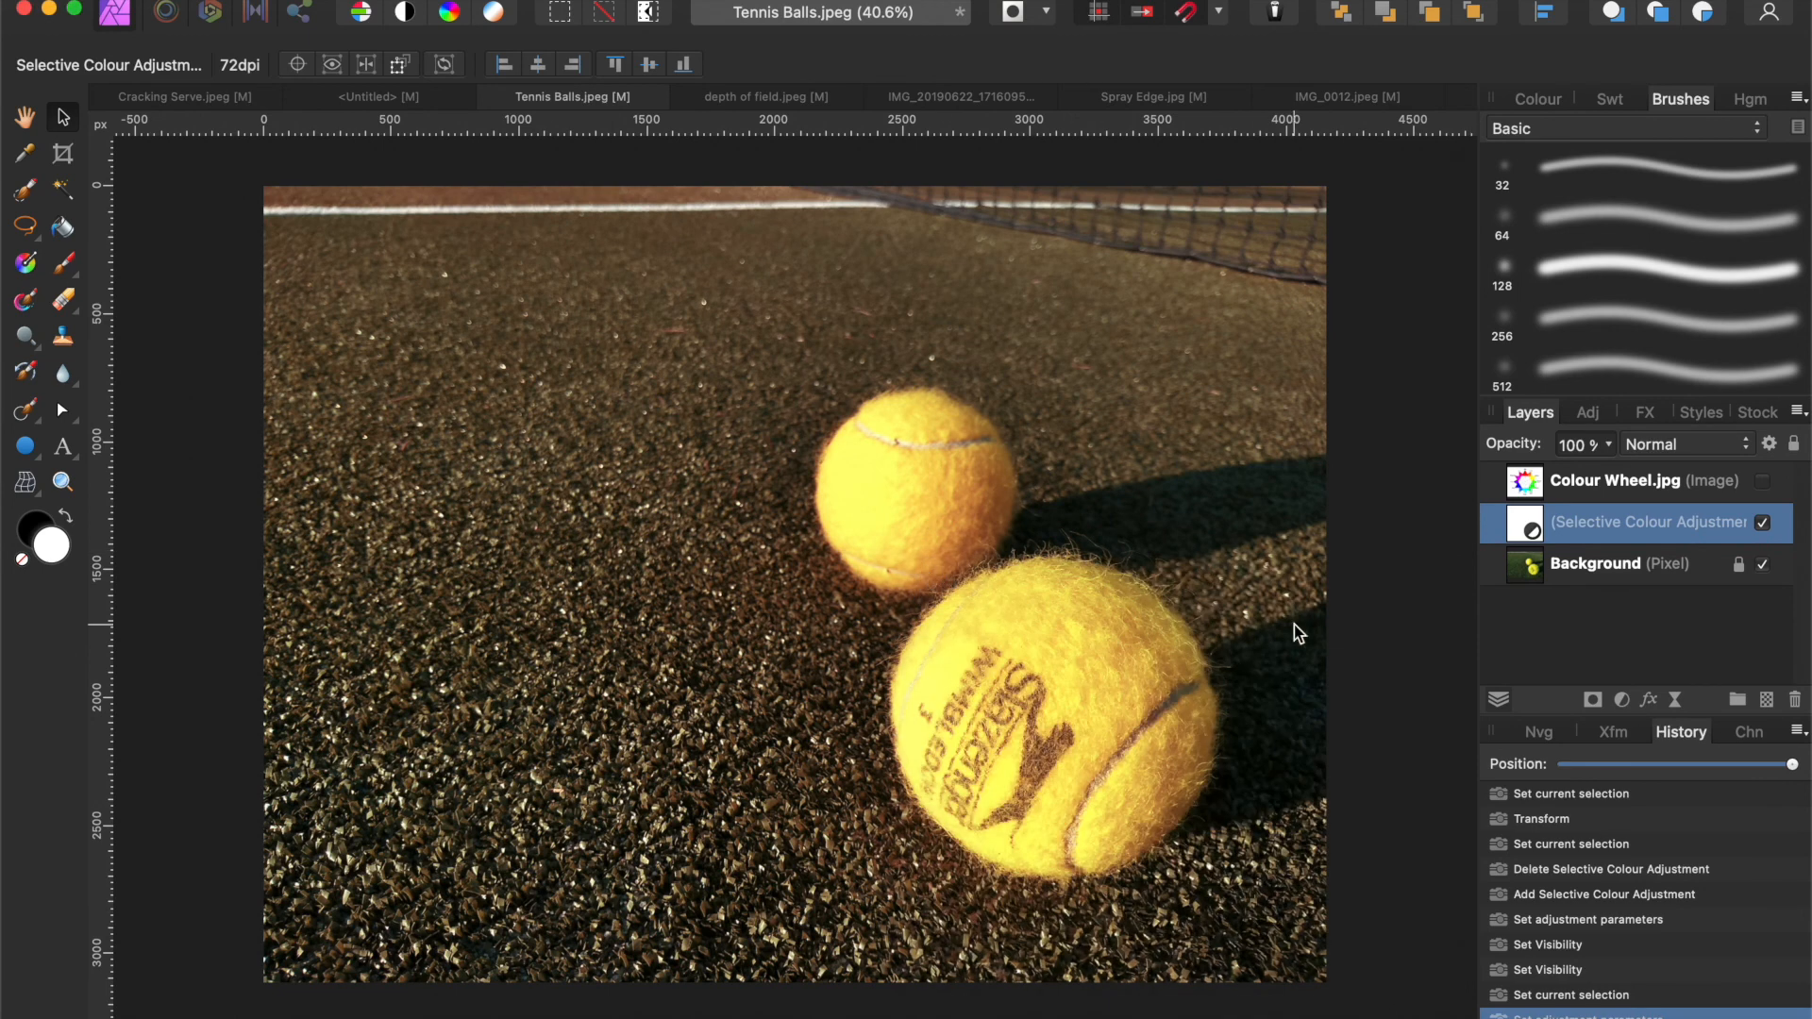
Step: Toggle the reworked Selective Colour adjustment's visibility to compare the court and balls before and after recolouring
click(1762, 524)
click(1762, 523)
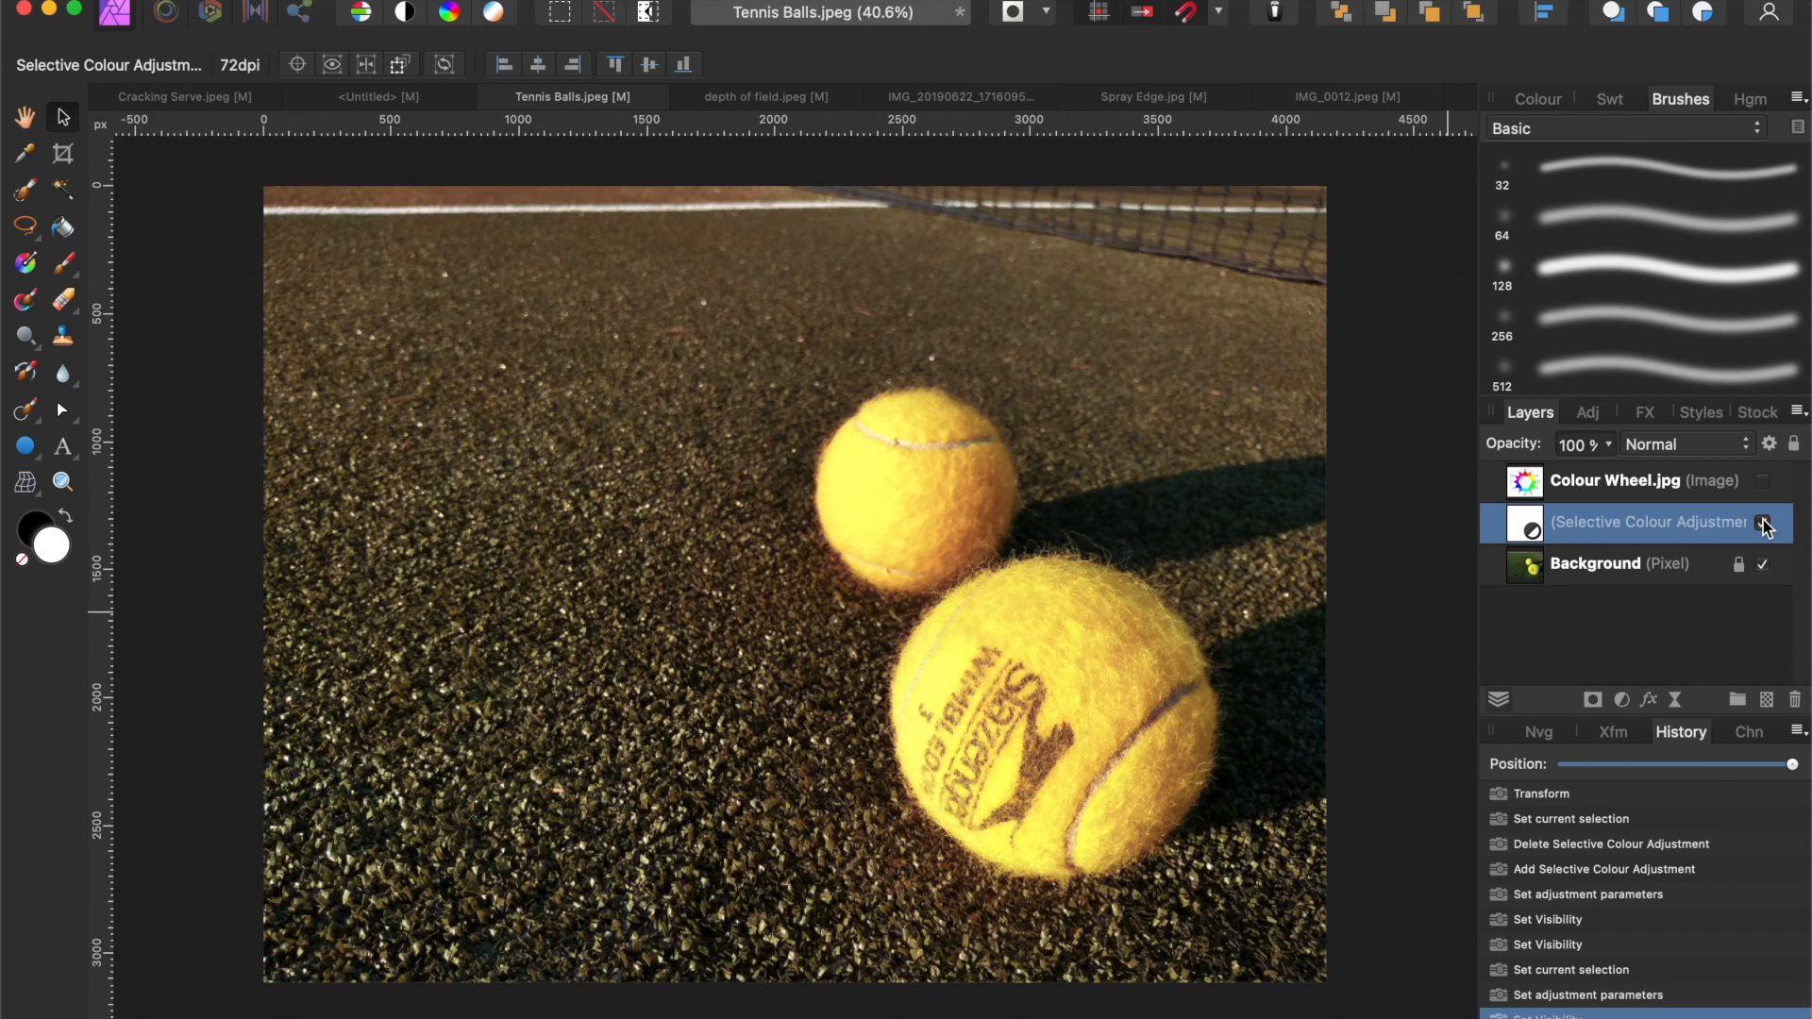
click(1762, 524)
click(1762, 523)
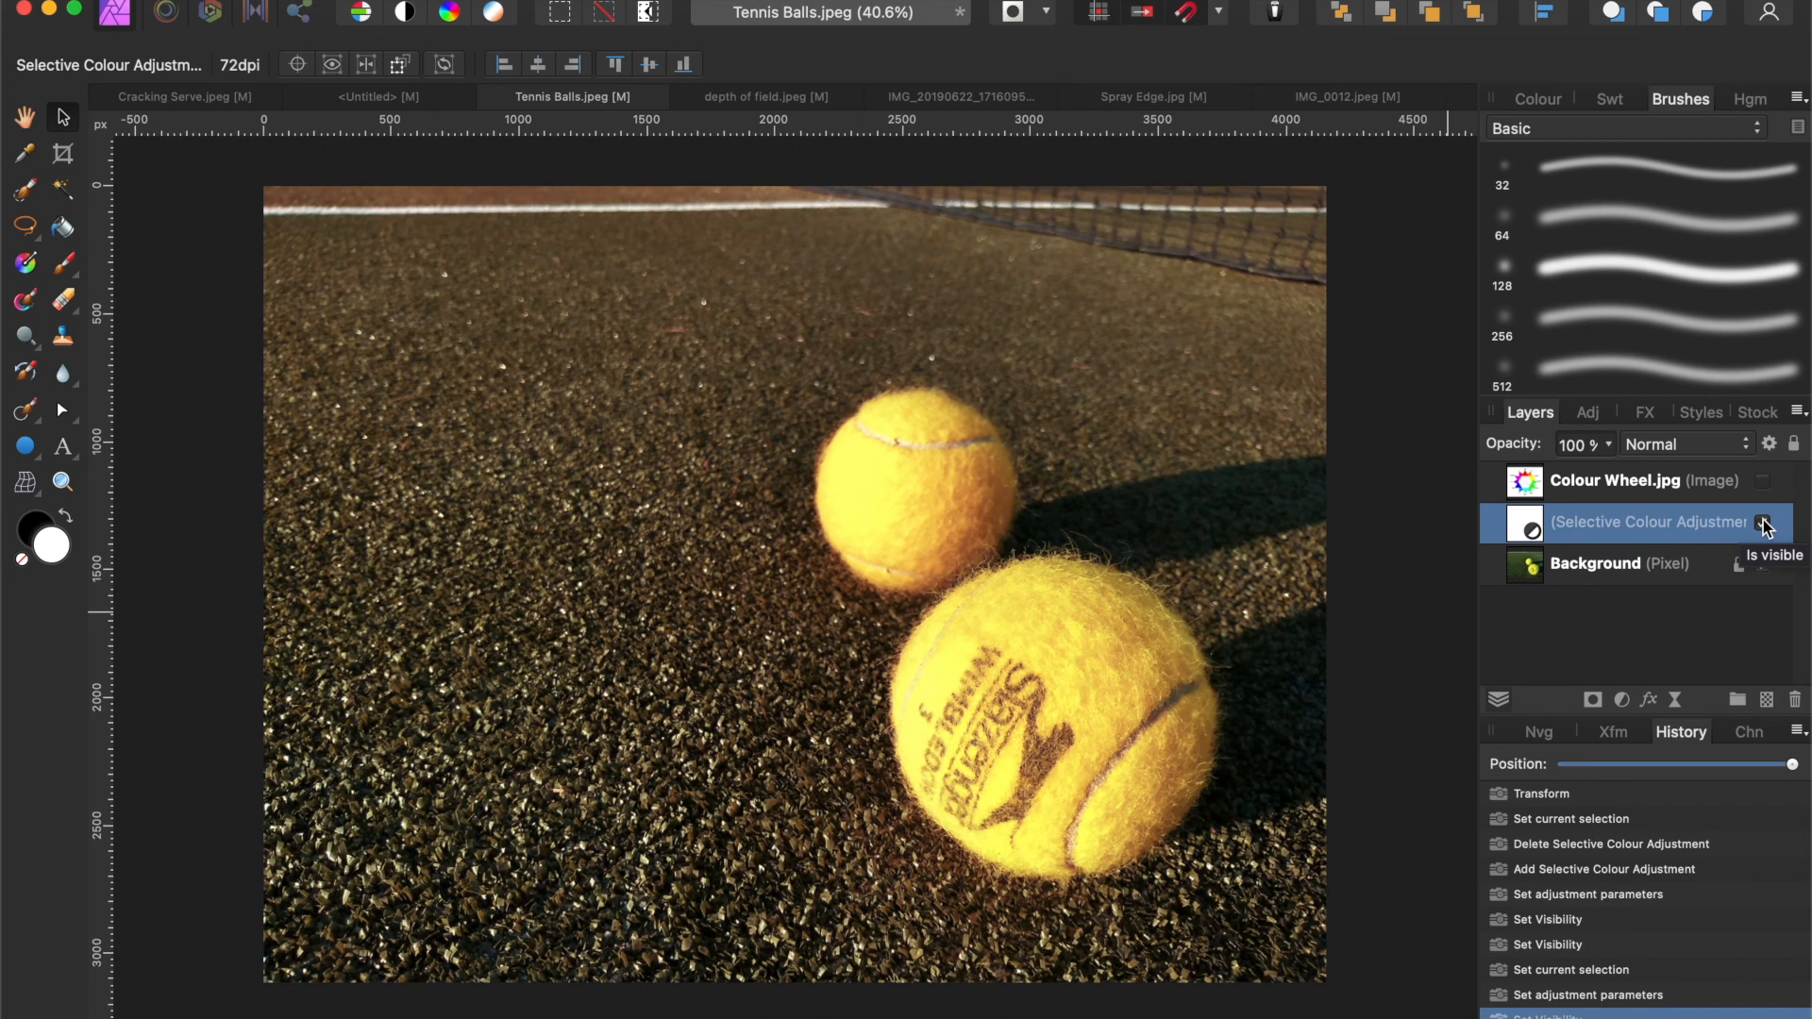